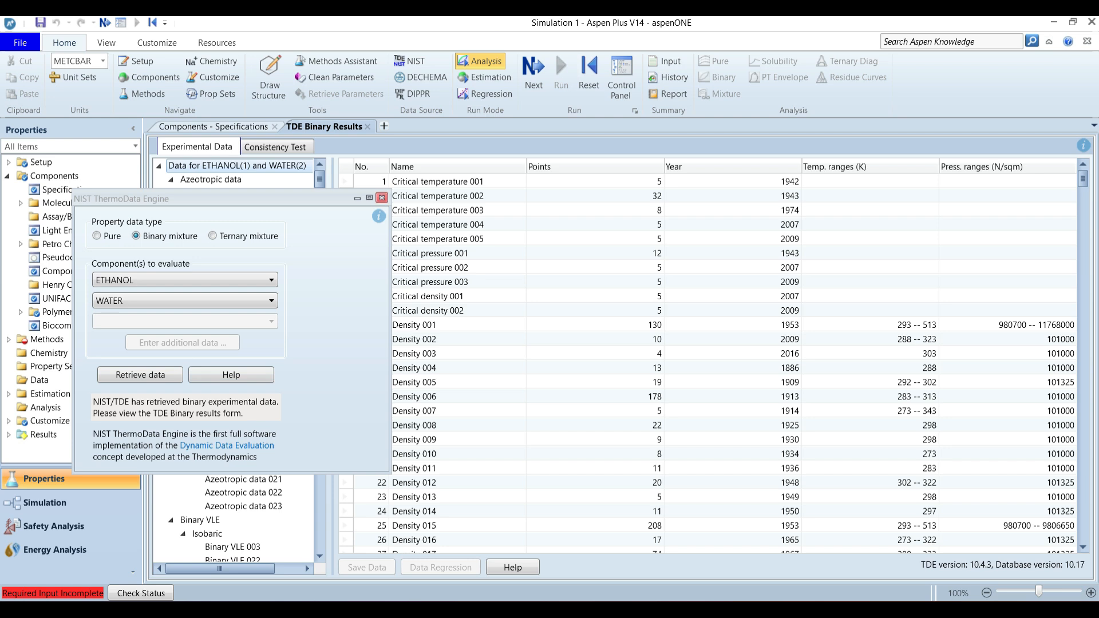
Step: Close the NIST ThermoData Engine window and run the consistency tests on the ethanol-water binary VLE data
click(382, 197)
click(276, 147)
click(388, 567)
click(650, 334)
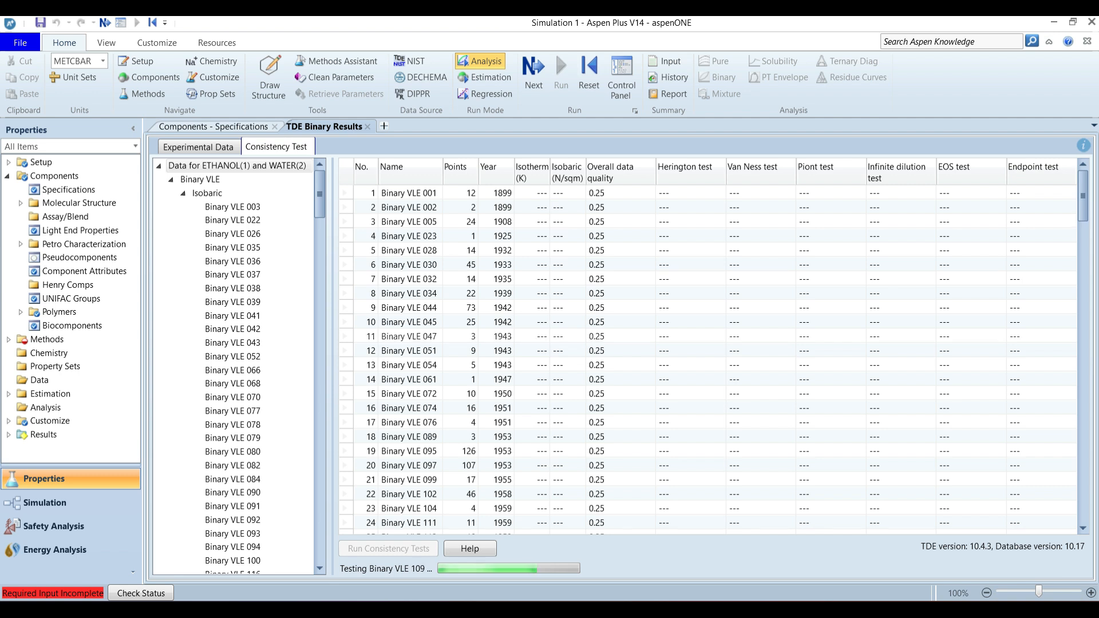
click(654, 334)
Step: Sort the consistency test table by overall data quality in descending order
click(610, 172)
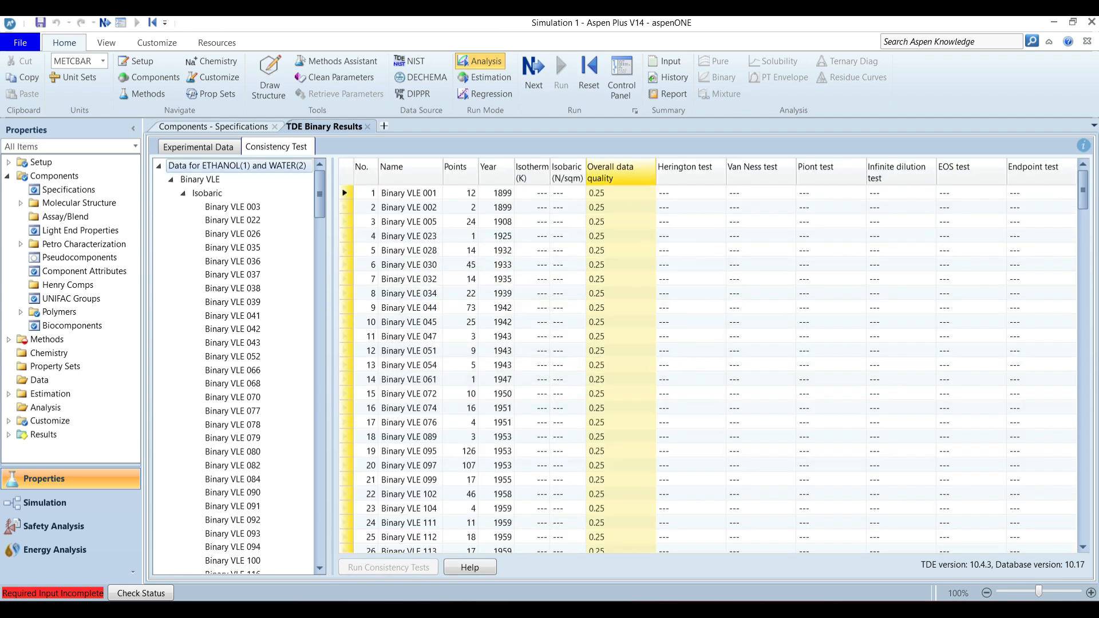
right_click(611, 172)
click(647, 199)
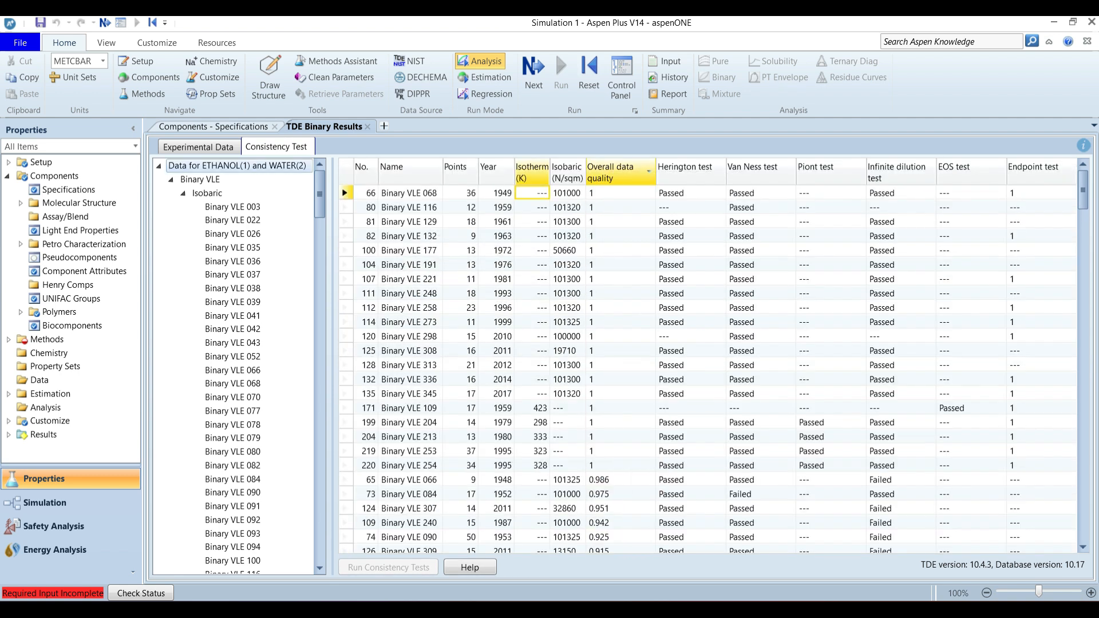
Step: Display the experimental data of the isobaric set Binary VLE 068
click(198, 147)
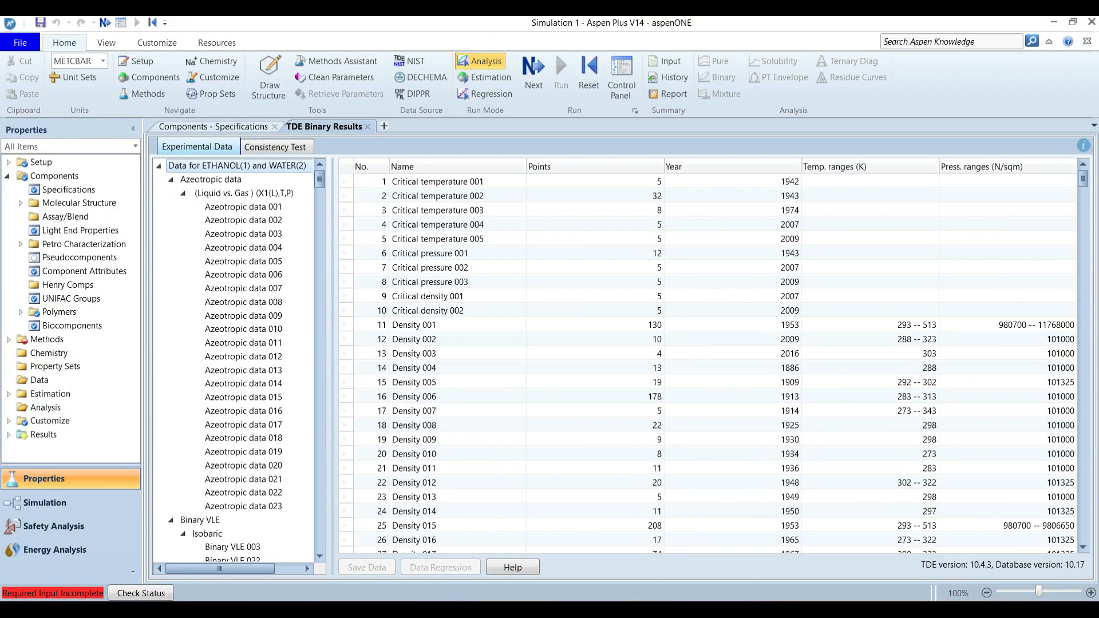
click(243, 383)
scroll(242, 391, down, 10)
click(232, 381)
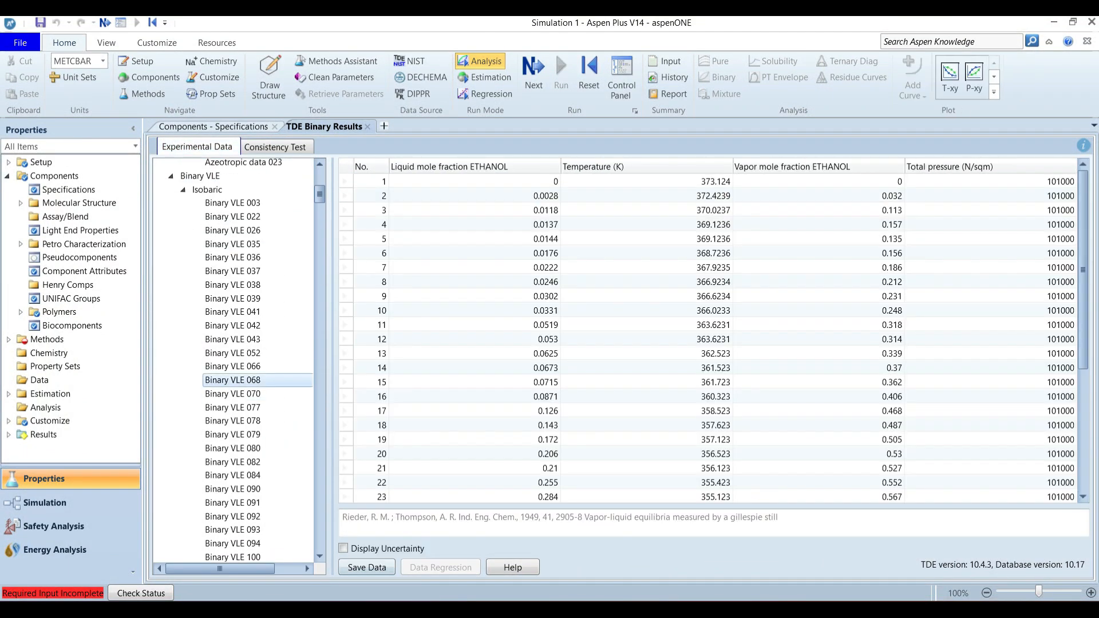
Step: Save the Binary VLE 068 data as mixture data set BVLE068 and plot its T-xy diagram
click(367, 567)
click(229, 422)
click(641, 334)
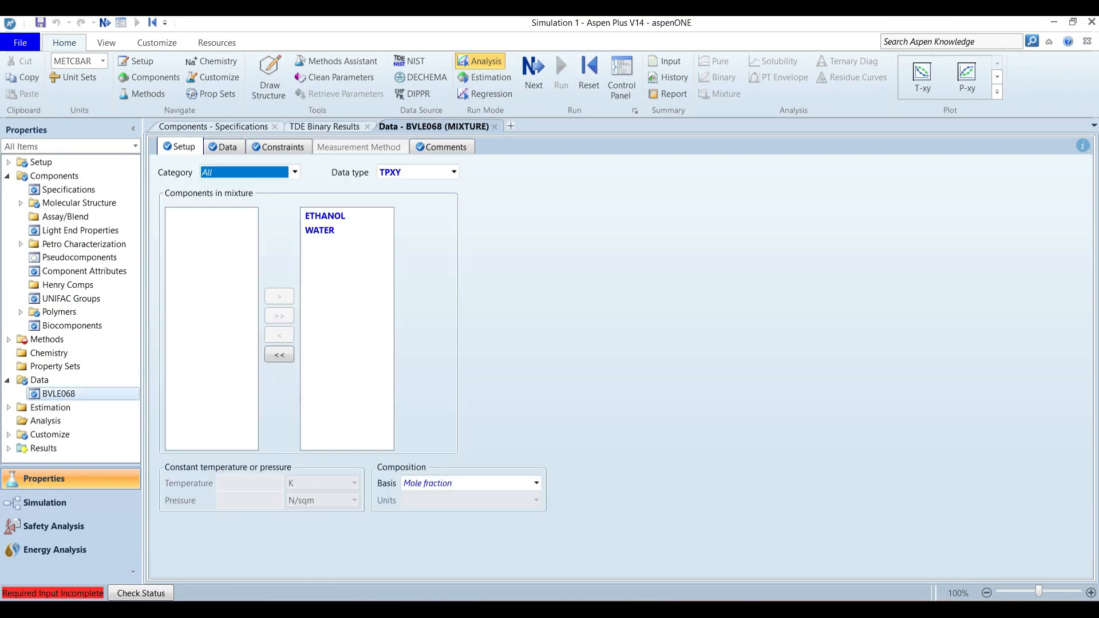
click(922, 78)
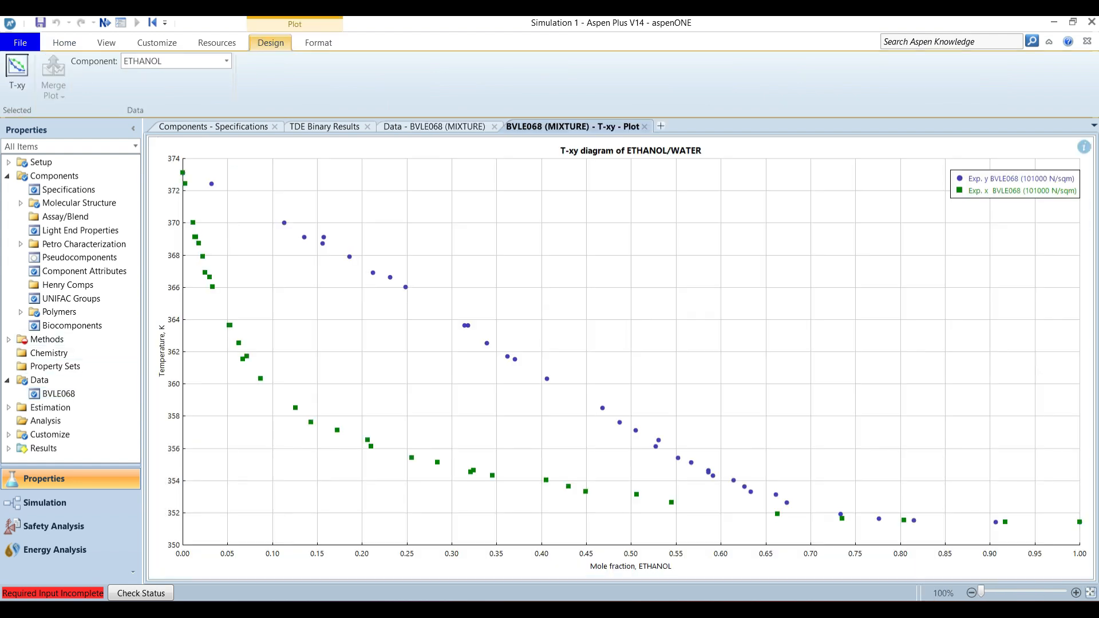
Step: Set the global property method to NRTL and proceed to the ethanol-water NRTL binary interaction parameters
click(64, 43)
click(8, 339)
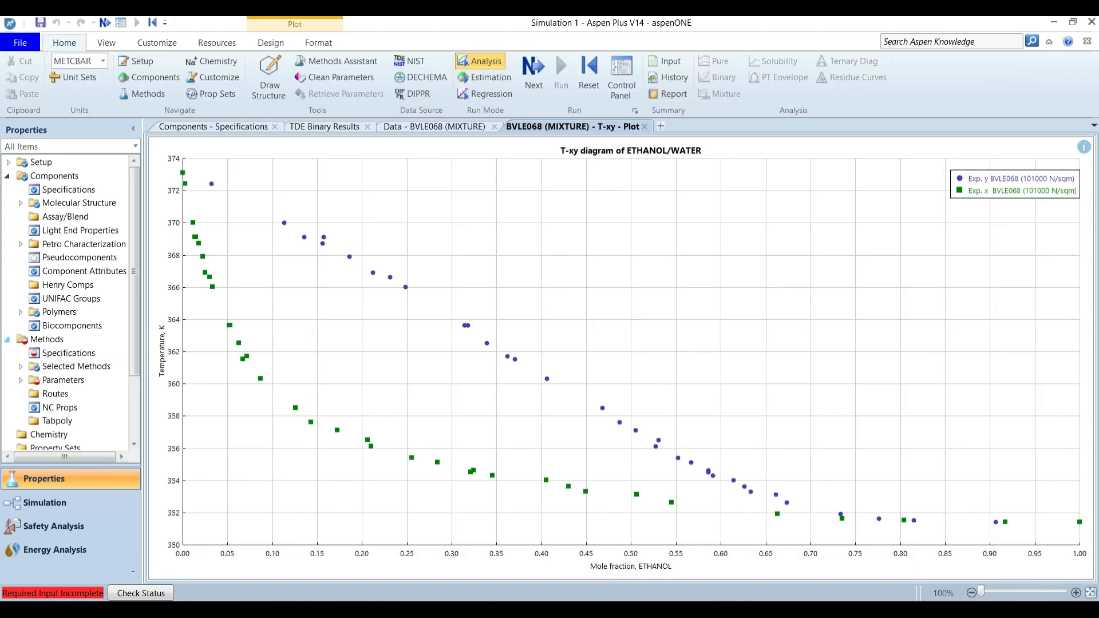
click(68, 354)
click(400, 191)
text(NRTL)
key(Return)
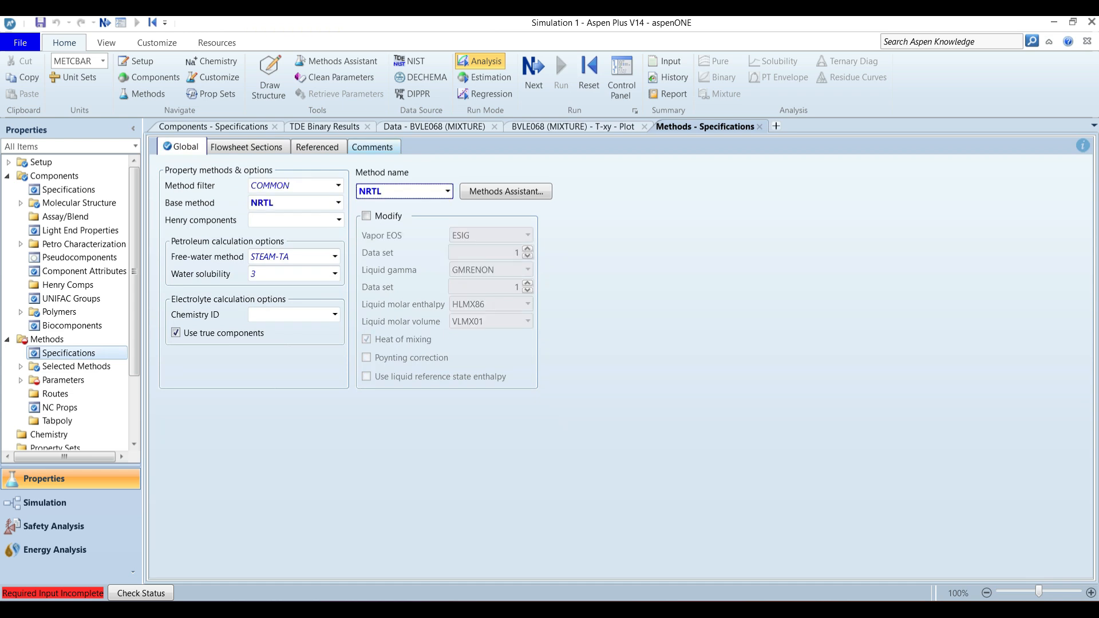
click(533, 72)
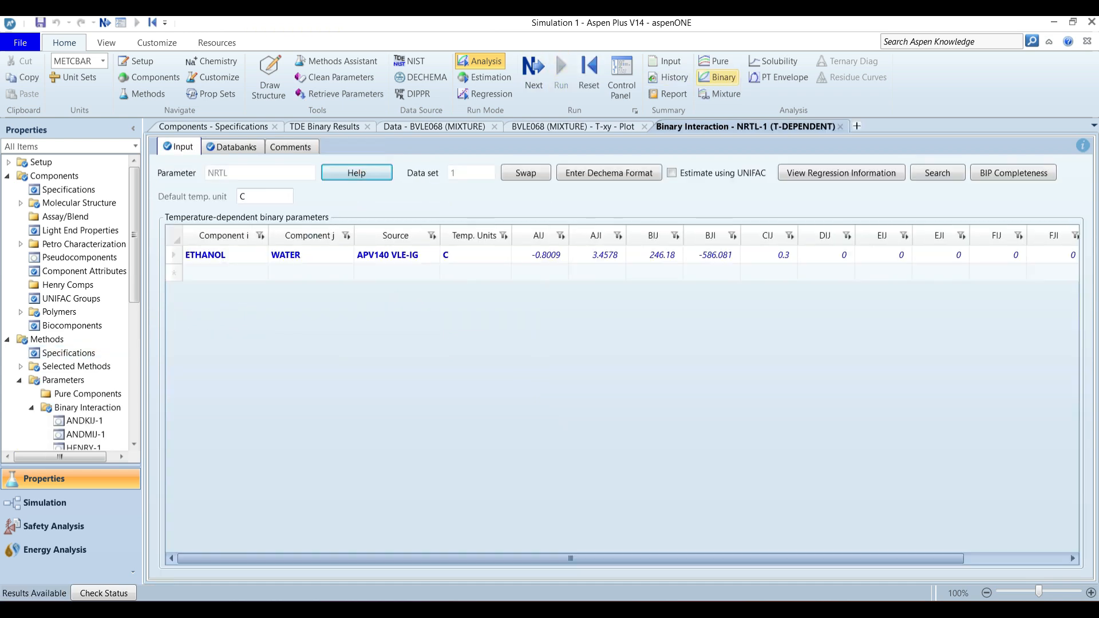
Step: Run a binary Txy analysis for ethanol and water at 1.01325 bar and set the plot's temperature unit to K
click(717, 77)
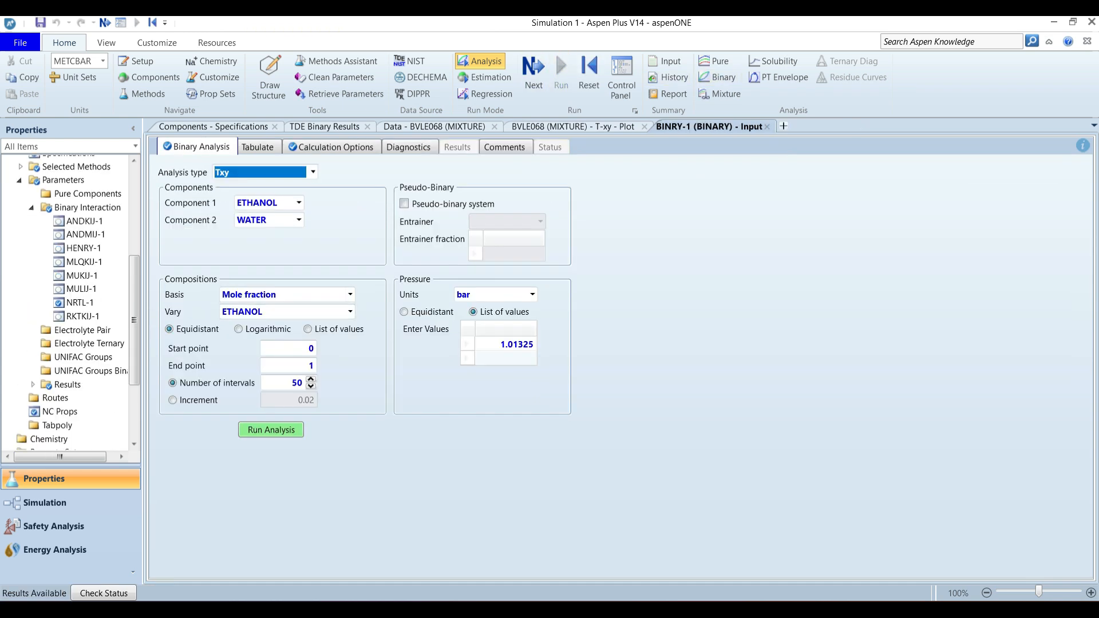
click(271, 430)
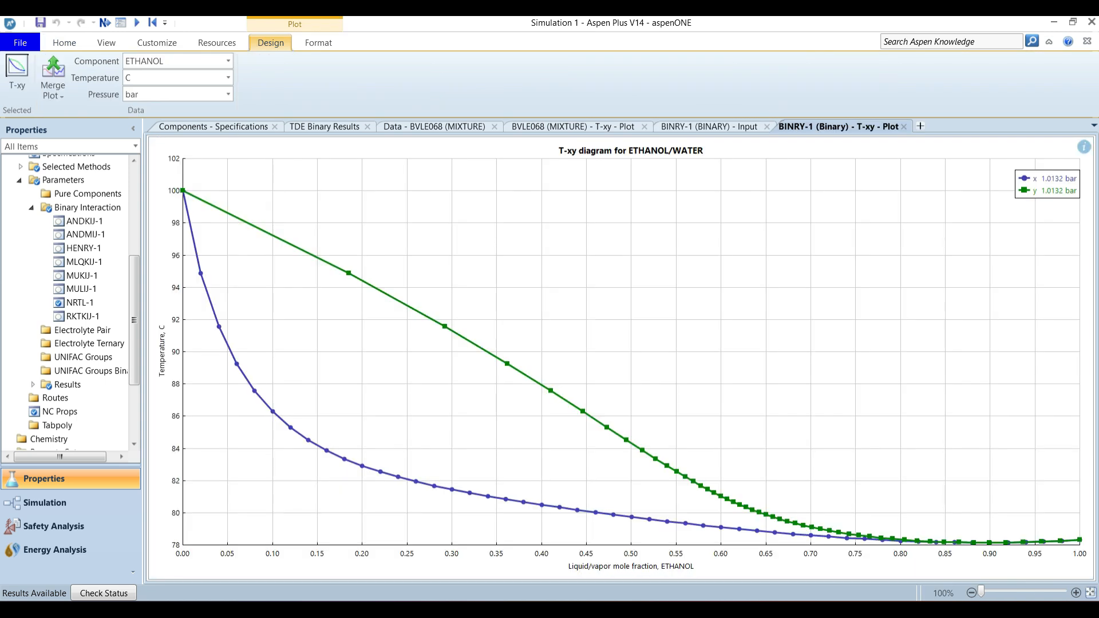
click(229, 78)
click(189, 97)
Step: Merge the calculated T-xy curves into the BVLE068 (MIXTURE) T-xy plot and apply the Y Axis Map
click(53, 80)
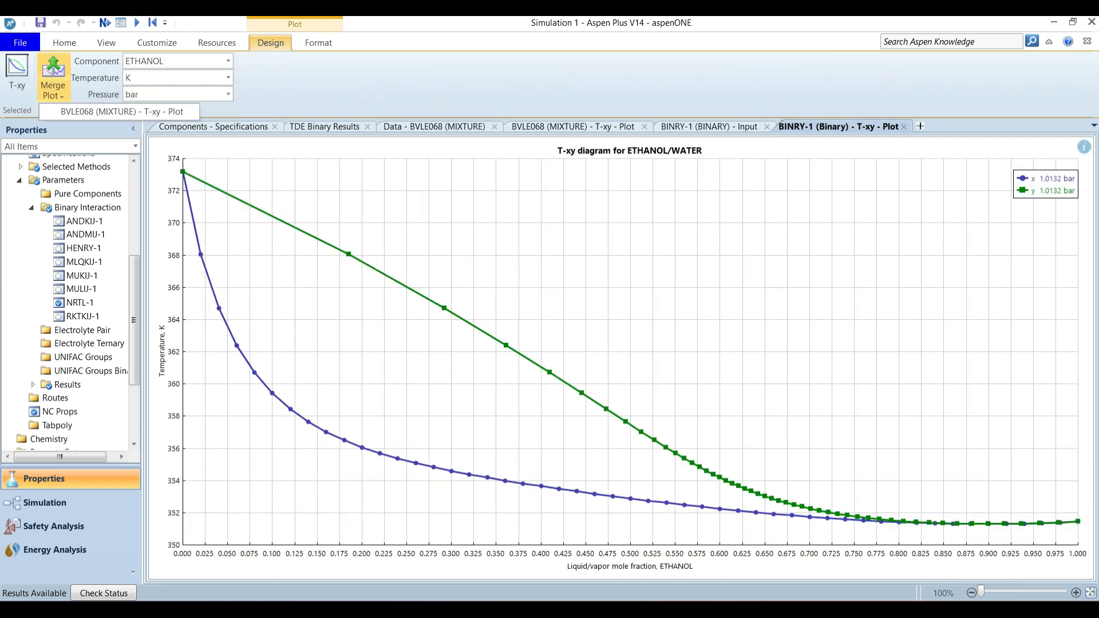
click(97, 112)
right_click(500, 232)
click(549, 388)
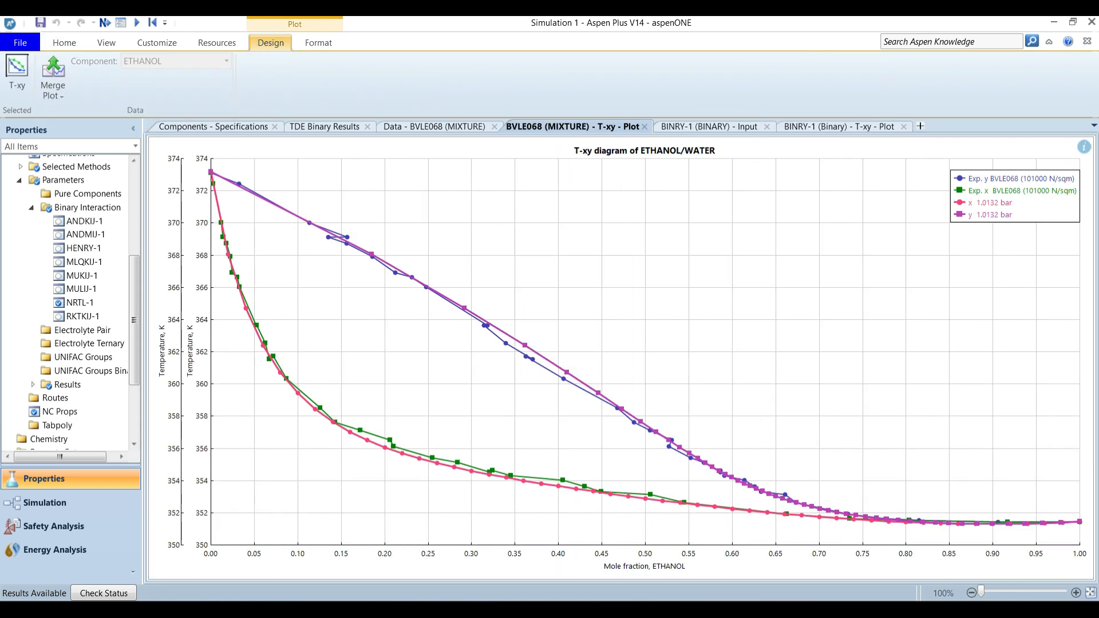
right_click(557, 261)
click(585, 395)
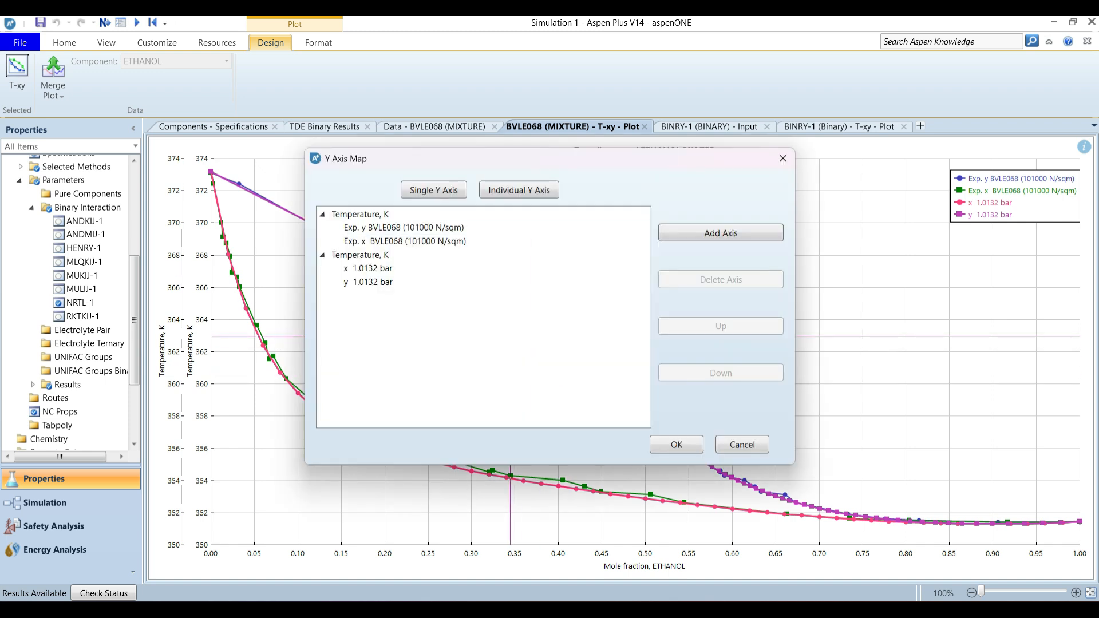
click(677, 445)
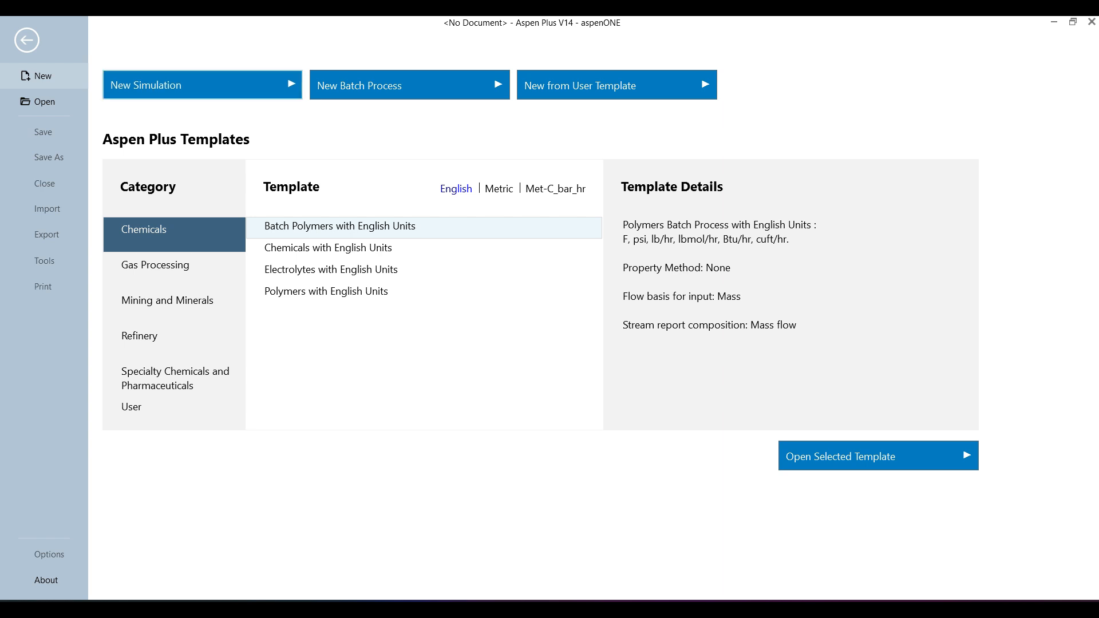
Step: Create a new blank simulation and consult the pressure-swing distillation exercise in the Word document before returning to Aspen Plus
click(203, 85)
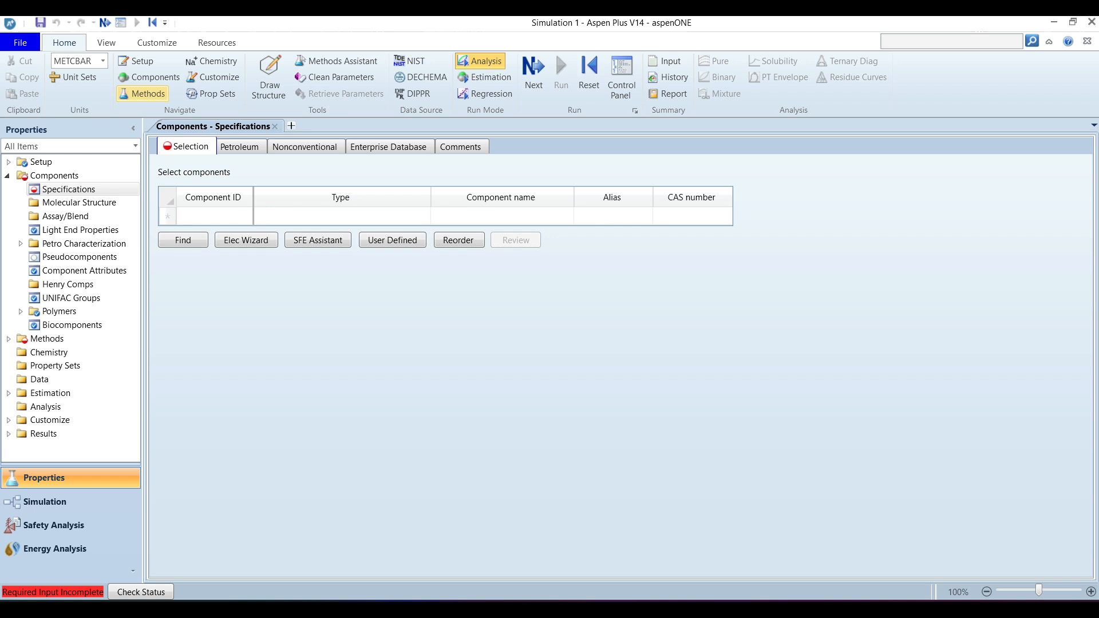
key(alt+Tab)
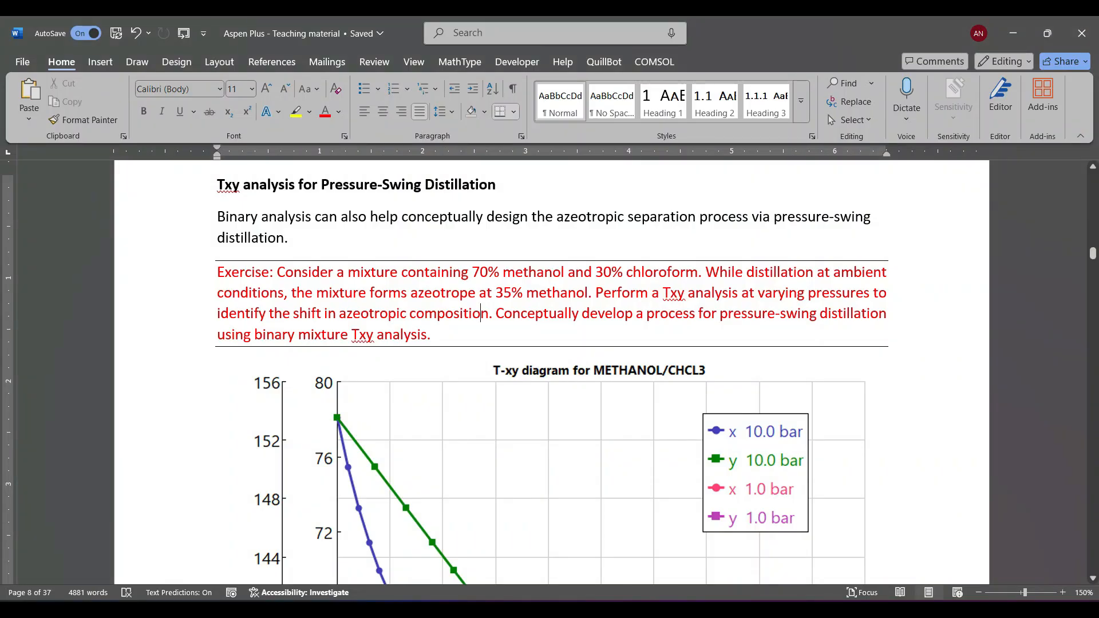
key(alt+Tab)
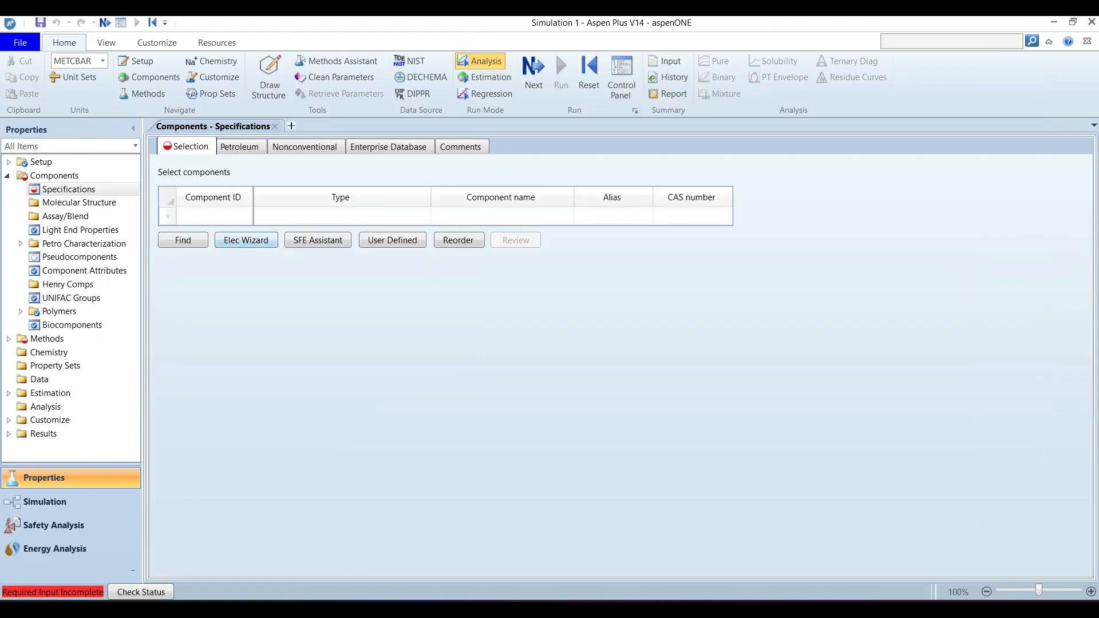
Step: Add METHANOL as the first component in the component specifications
click(215, 217)
text(METHANOL)
key(Return)
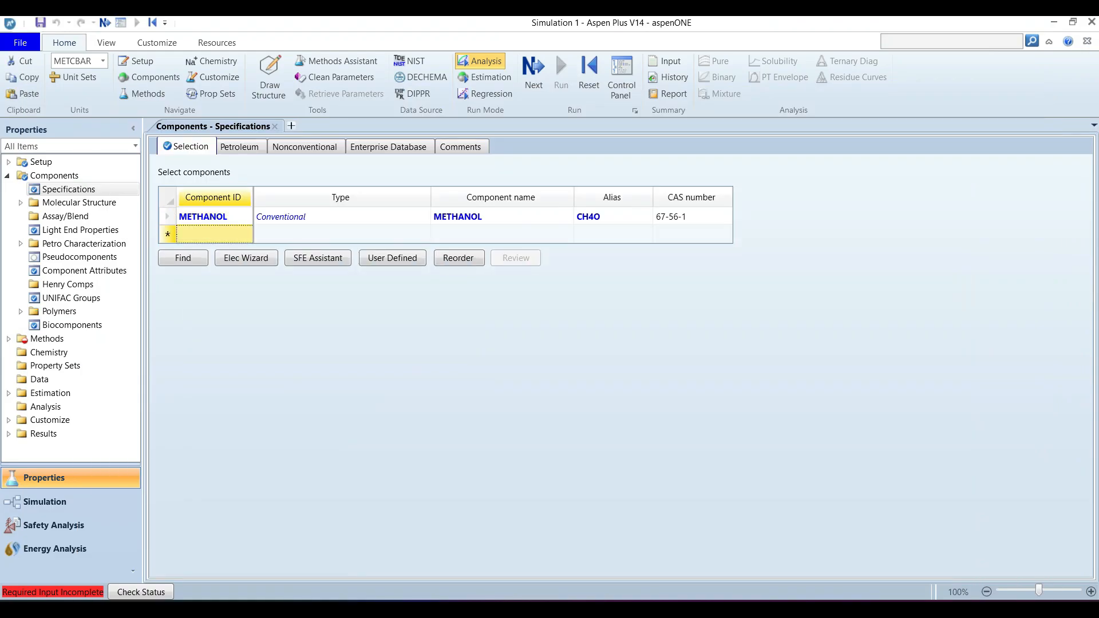
text(CHLO)
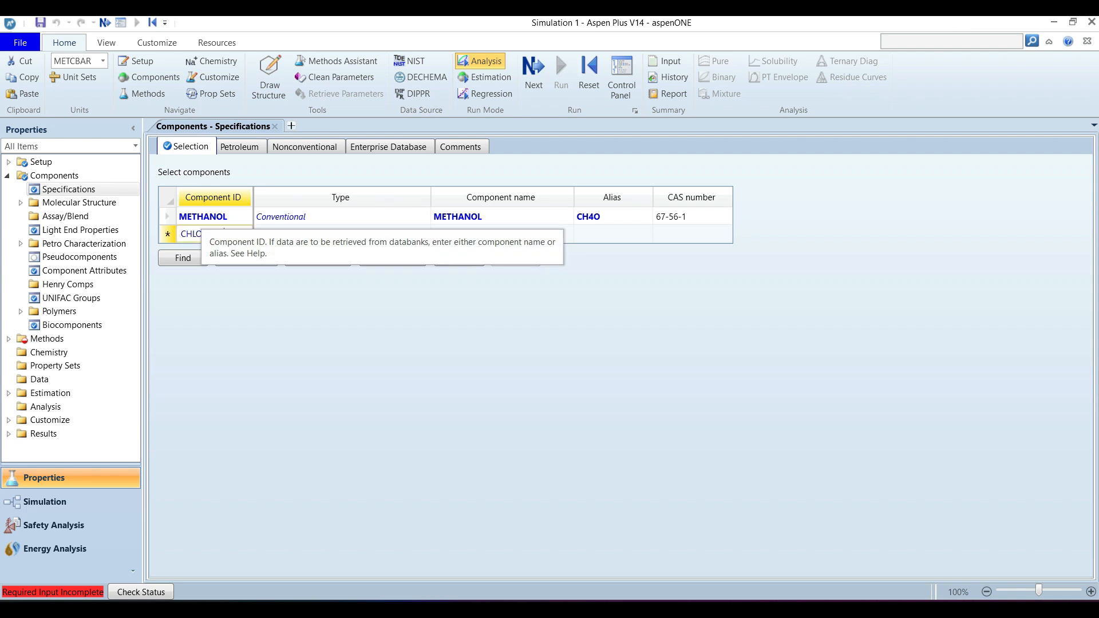
text(ROFO)
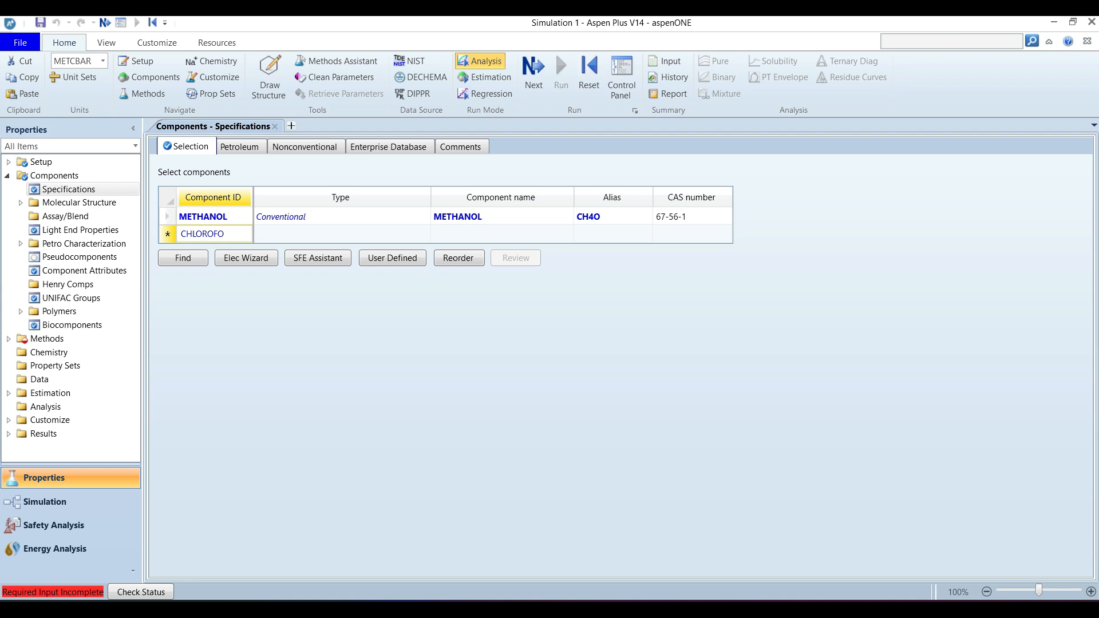
key(BackSpace)
key(BackSpace)
key(BackSpace)
key(BackSpace)
key(BackSpace)
key(BackSpace)
key(BackSpace)
key(BackSpace)
Step: Add a second component by entering CHLOROFORM as its component name
click(502, 234)
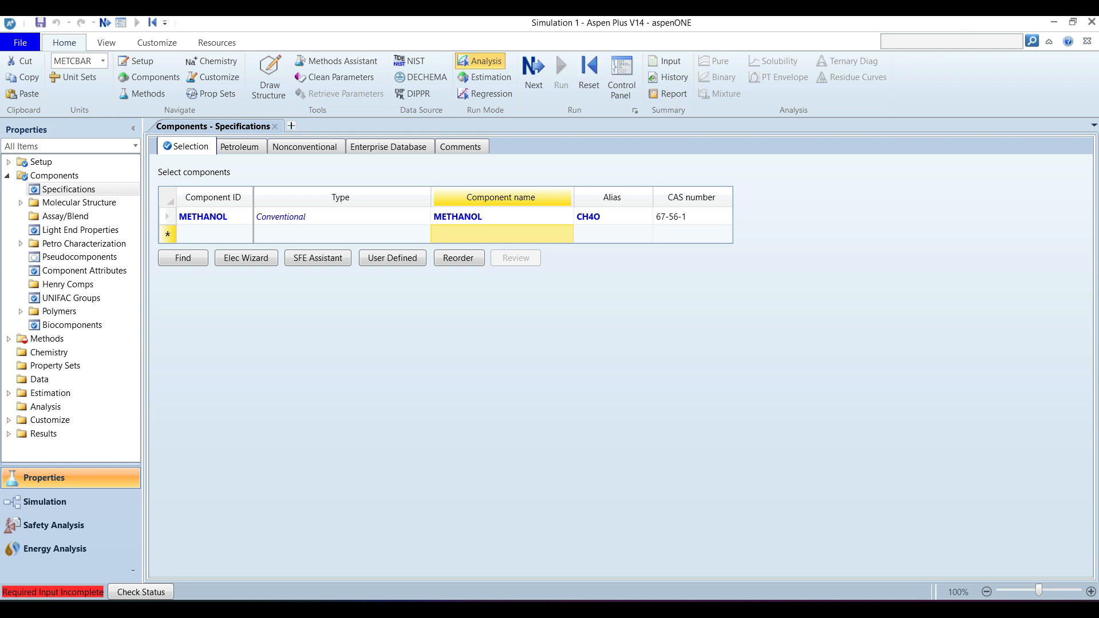
text(CHL)
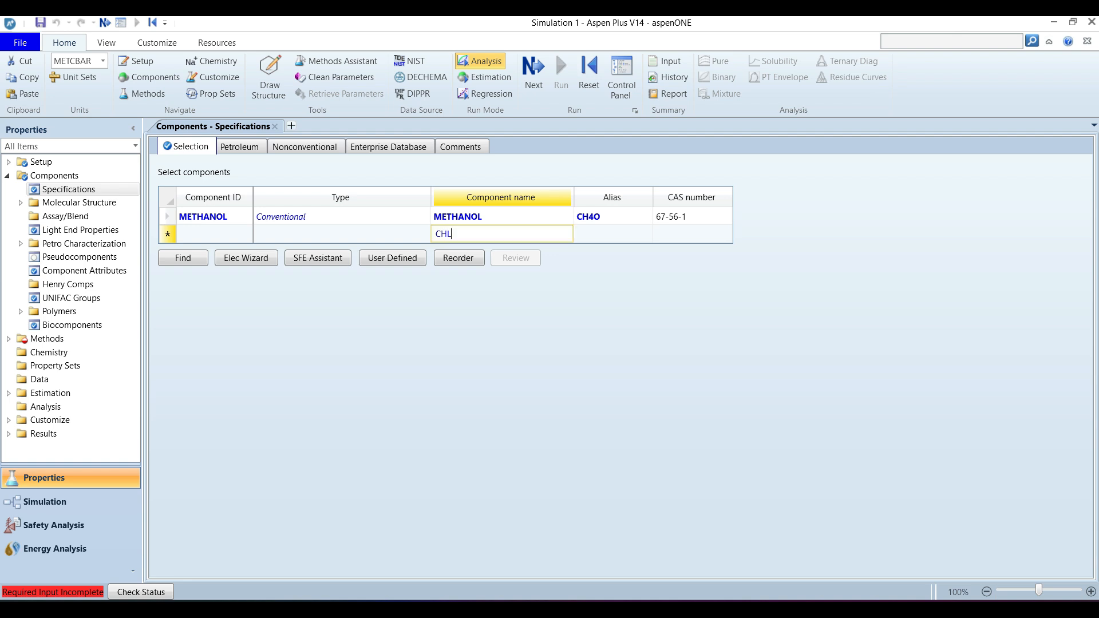
text(OROFORM)
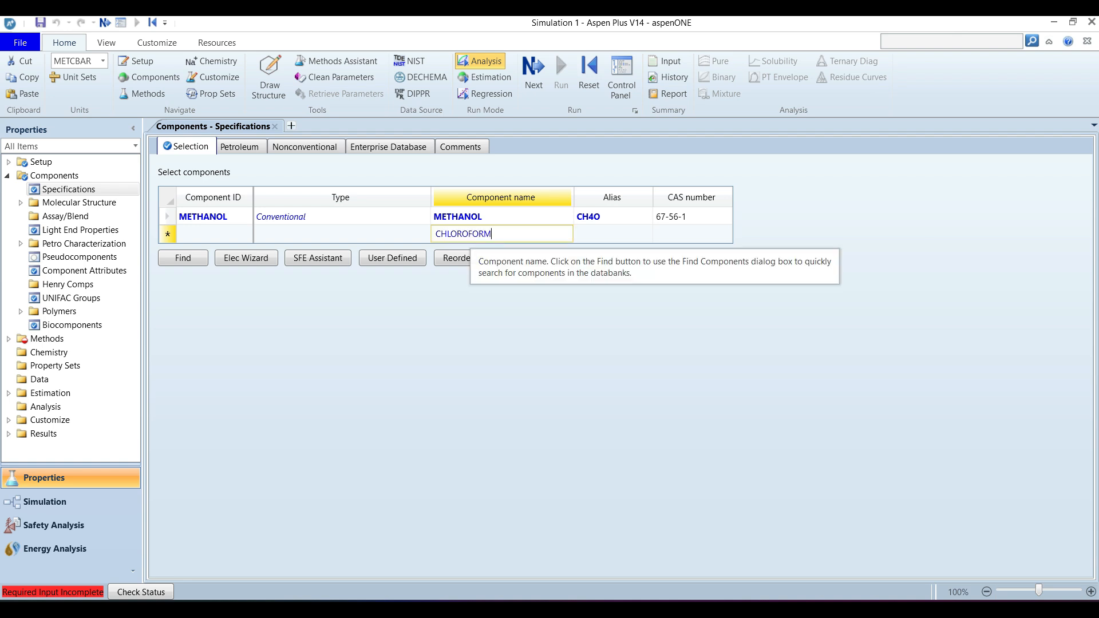
key(Return)
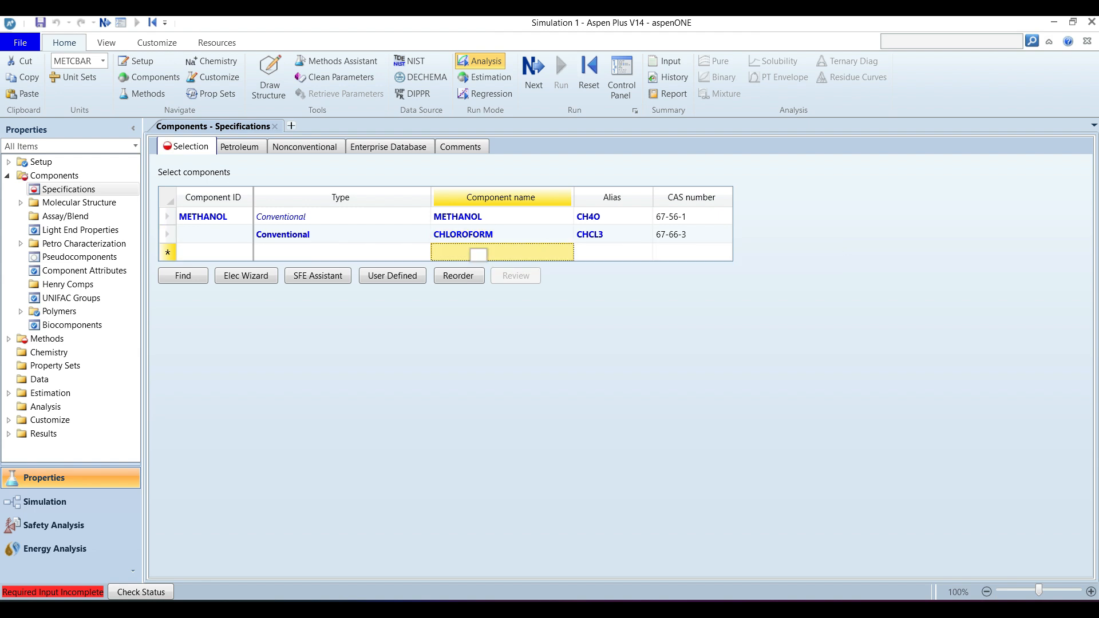
Step: Set the component ID of chloroform to CHLOROF
click(215, 234)
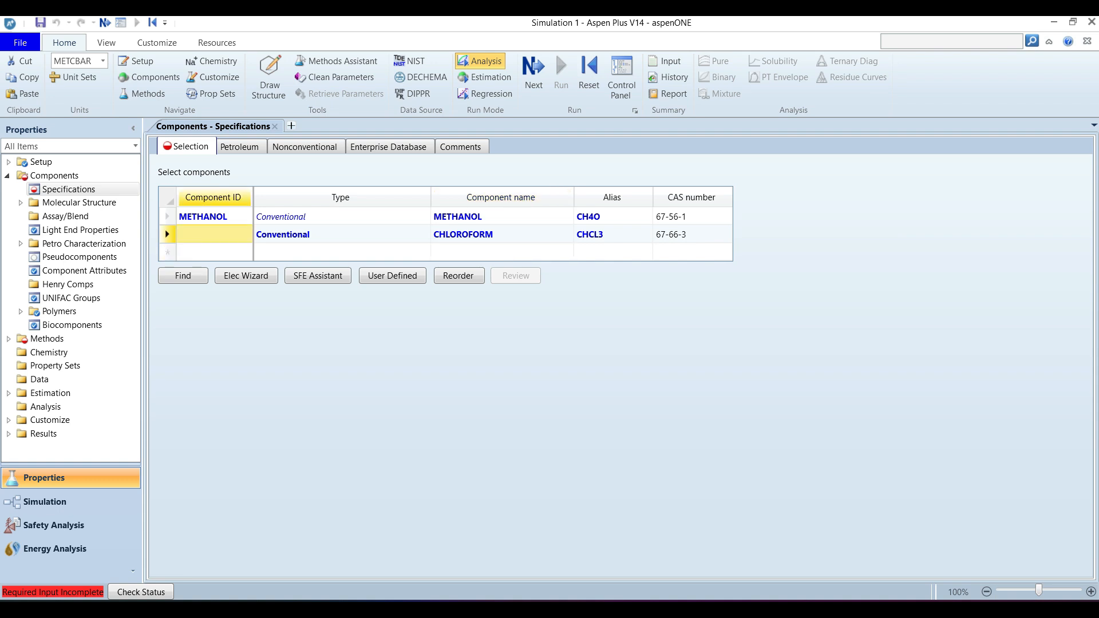
click(215, 234)
text(CHLOROF)
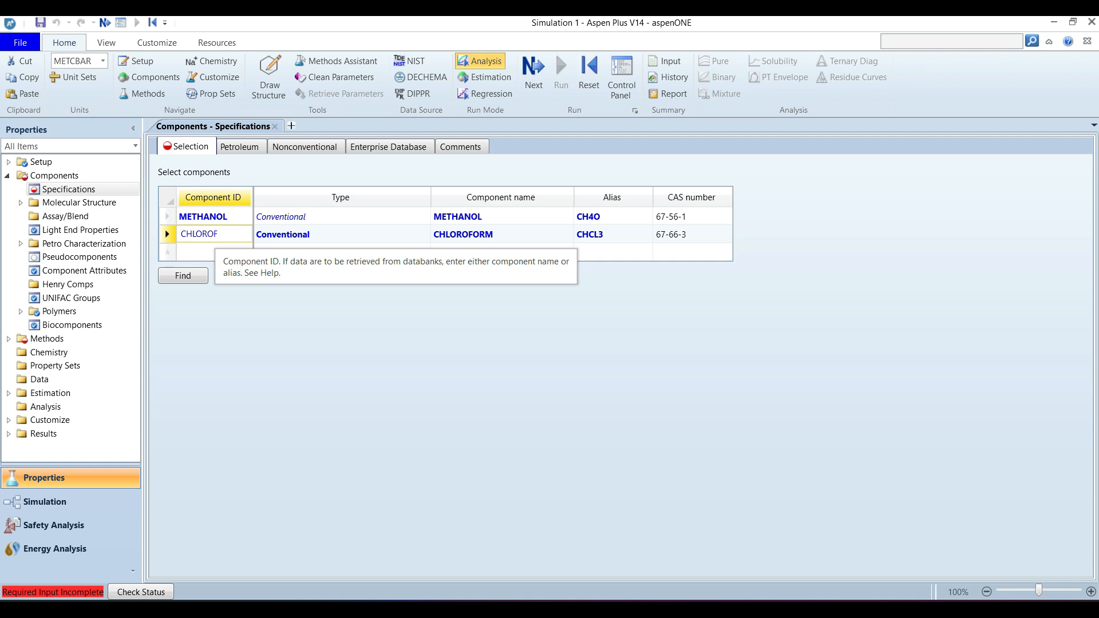
key(Return)
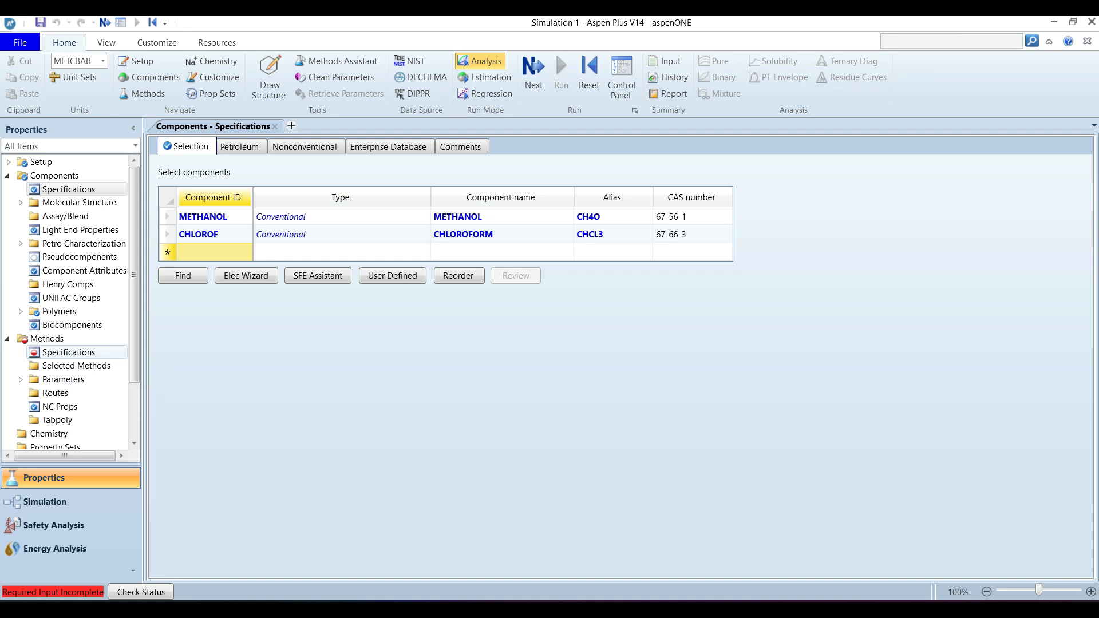
Step: Set the global property method to NRTL in the Methods specifications
click(68, 352)
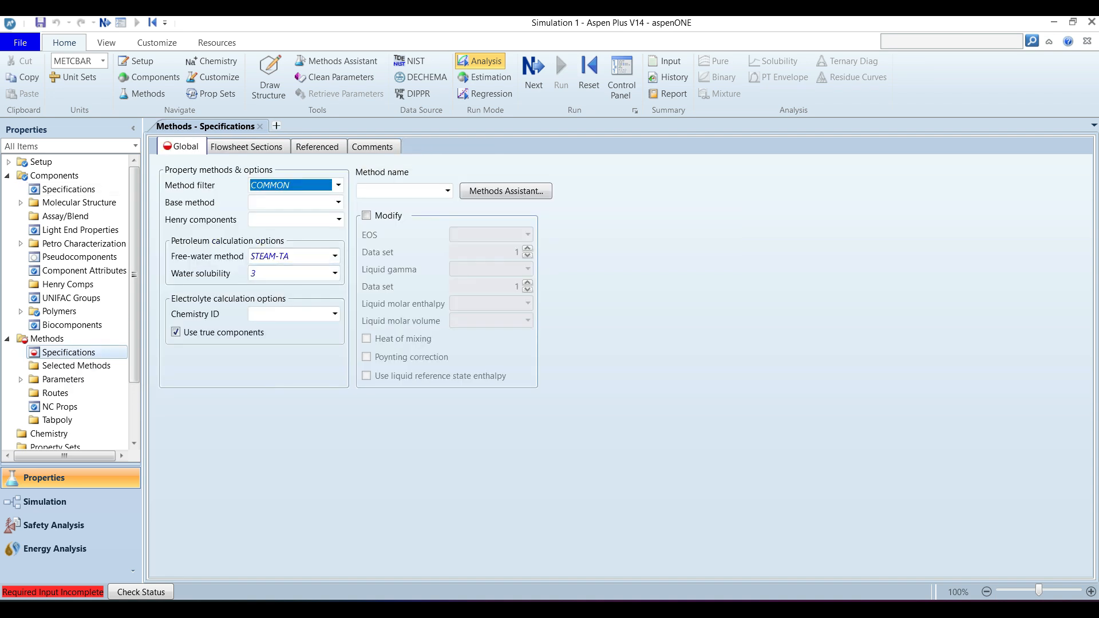
click(448, 191)
key(n)
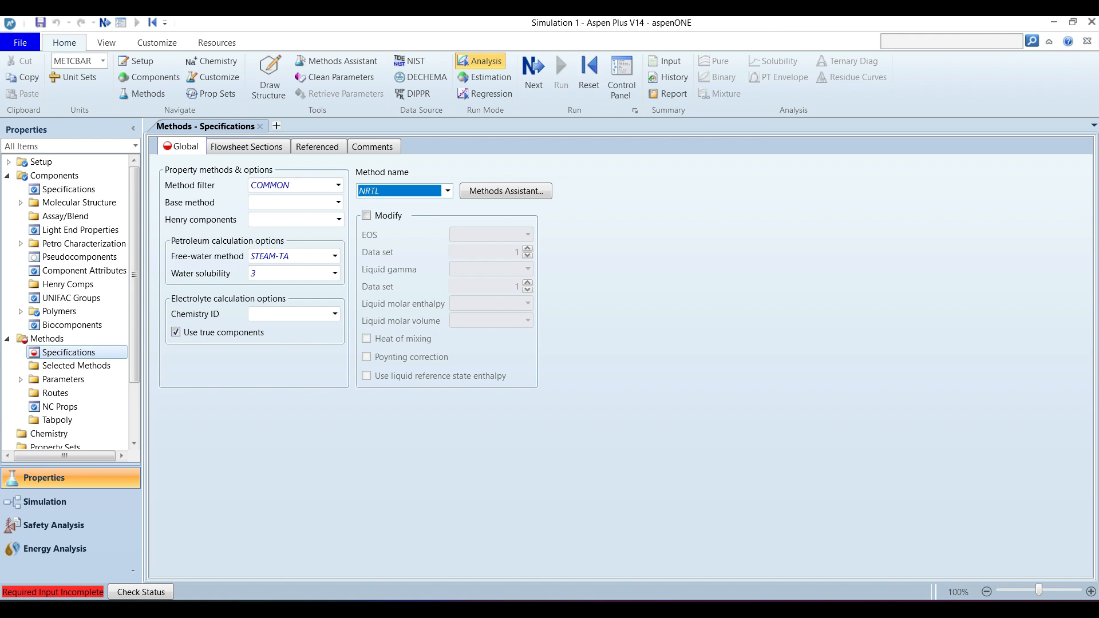
key(Return)
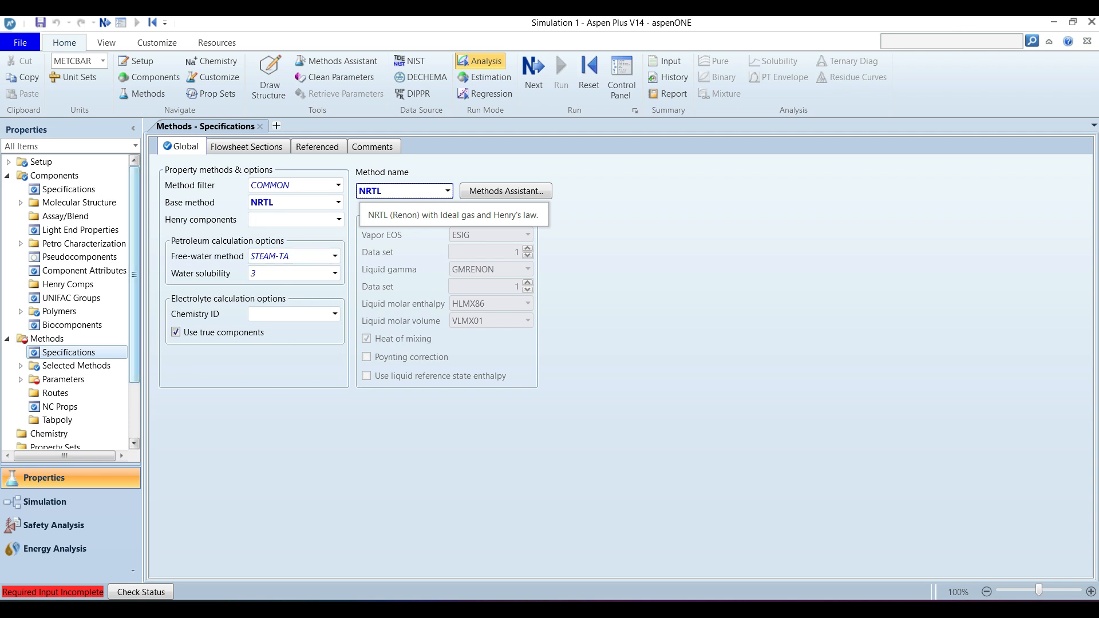
Step: Open the NRTL-1 binary interaction parameters for methanol and chloroform so that the required properties input is complete
scroll(72, 302, down, 2)
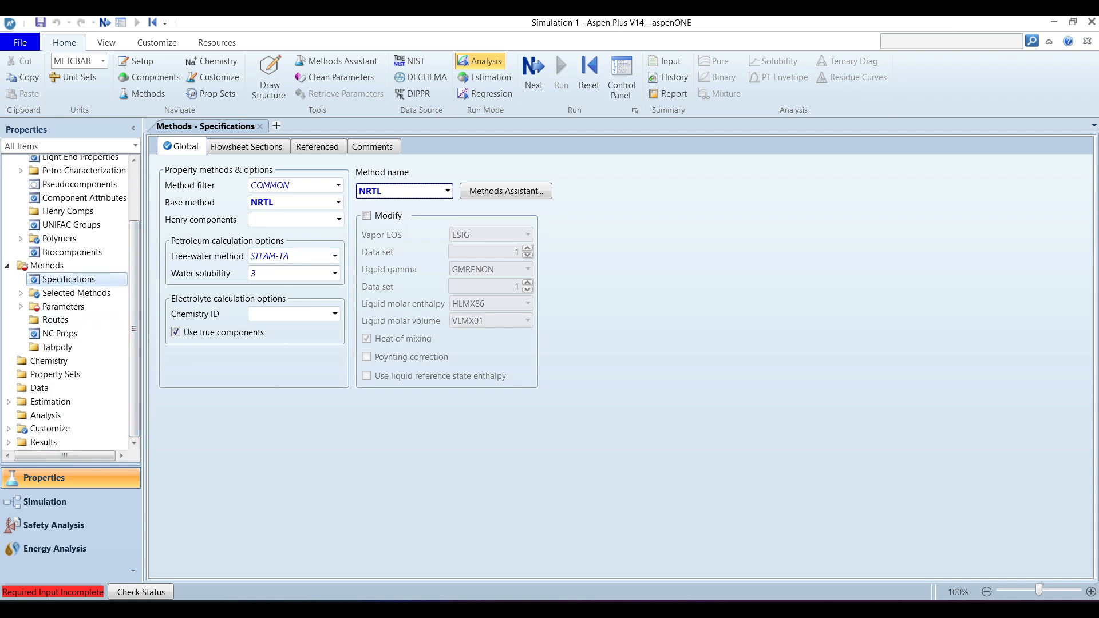
click(21, 306)
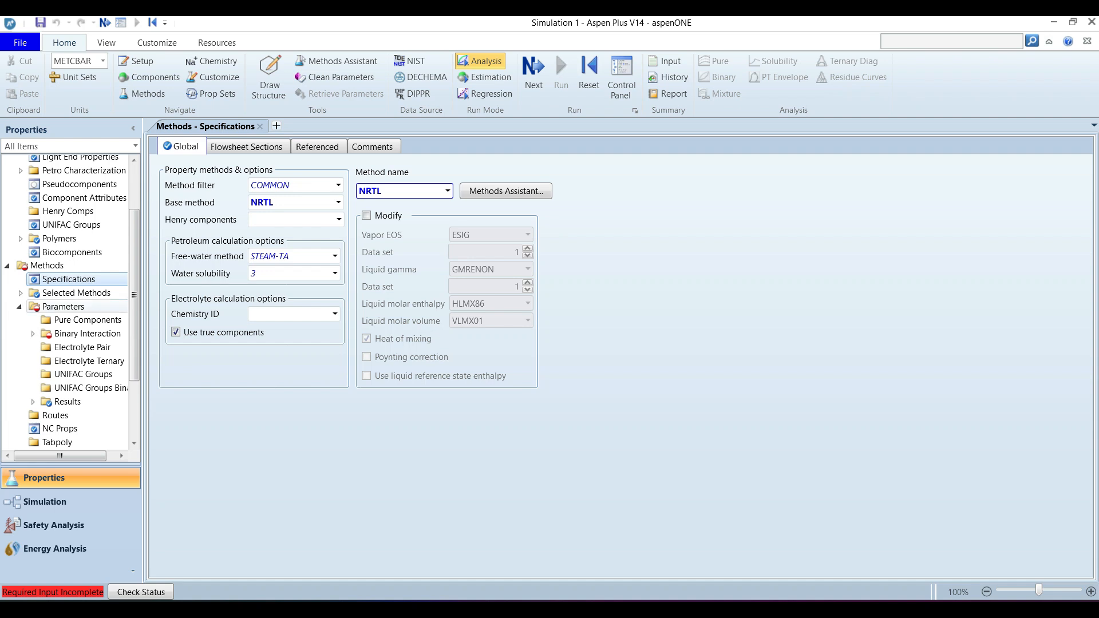
click(32, 334)
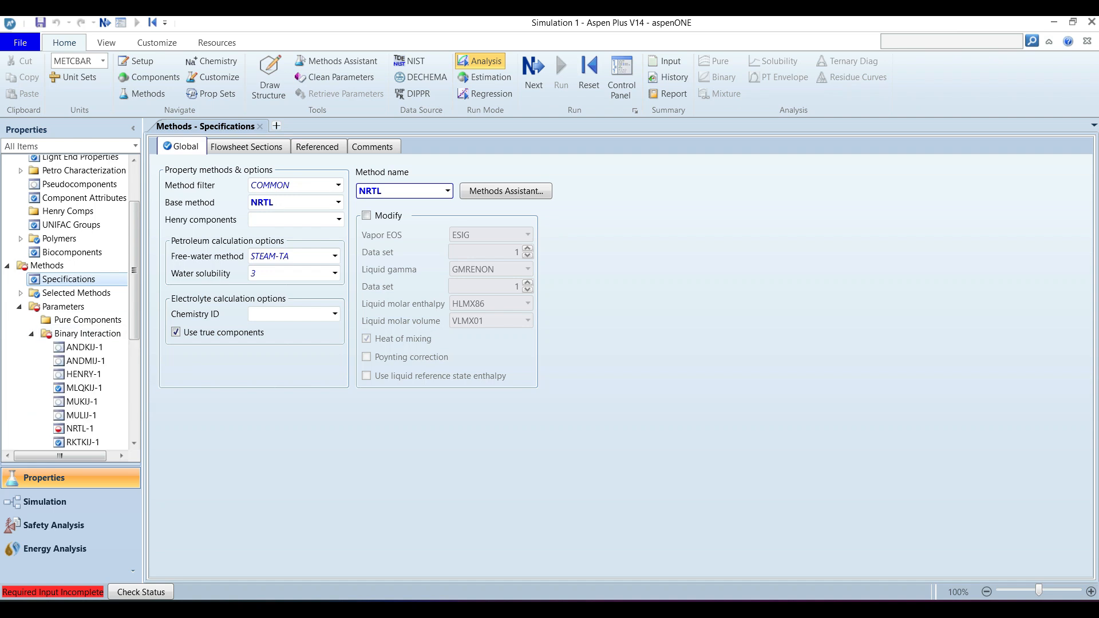
scroll(72, 303, down, 2)
scroll(80, 338, down, 1)
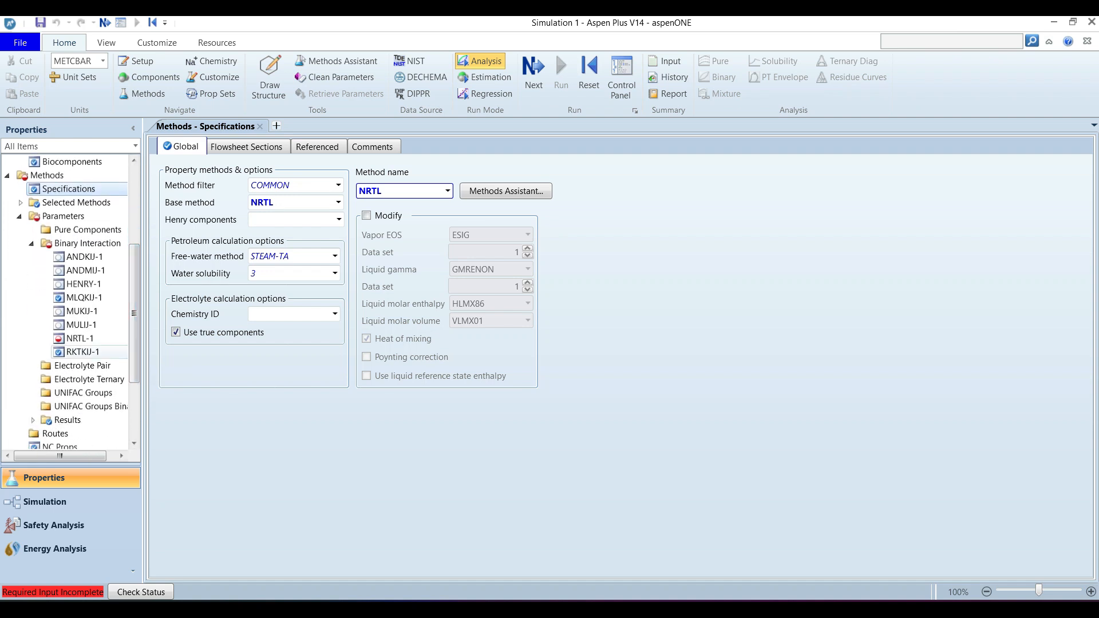
click(80, 338)
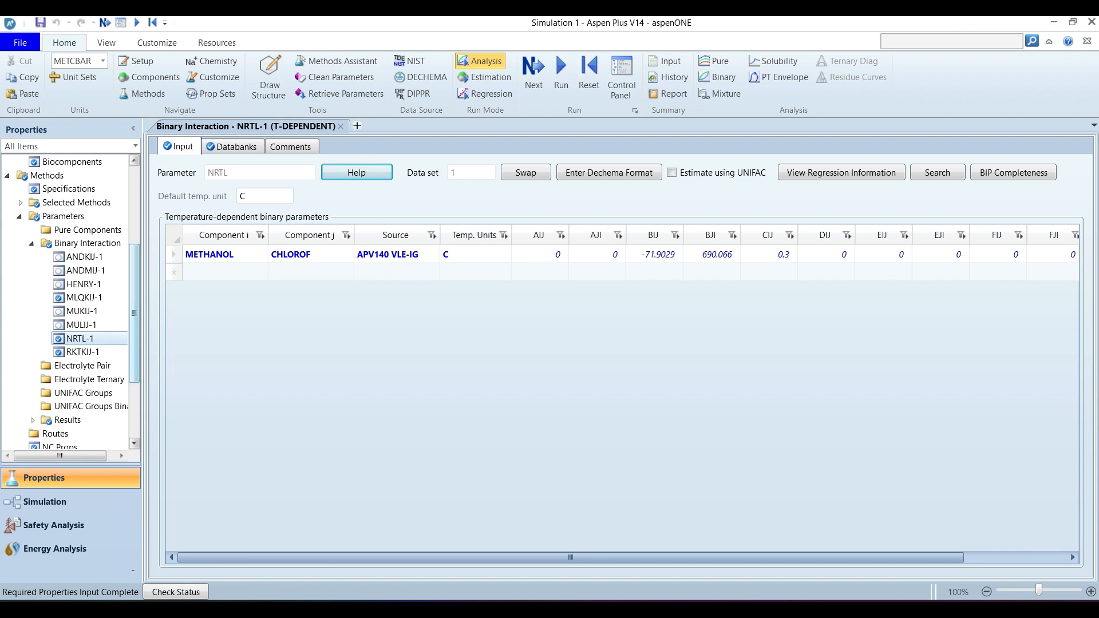
Step: Create a binary Txy analysis of METHANOL and CHLOROF and run it at 1.01325 bar with the default composition range
scroll(134, 313, down, 3)
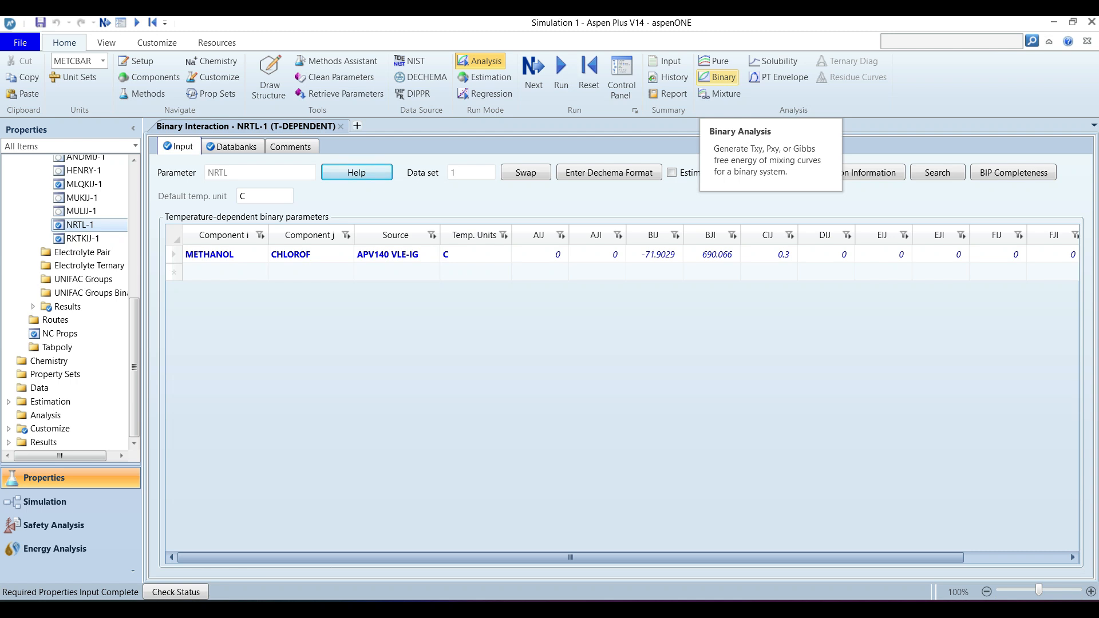
click(719, 77)
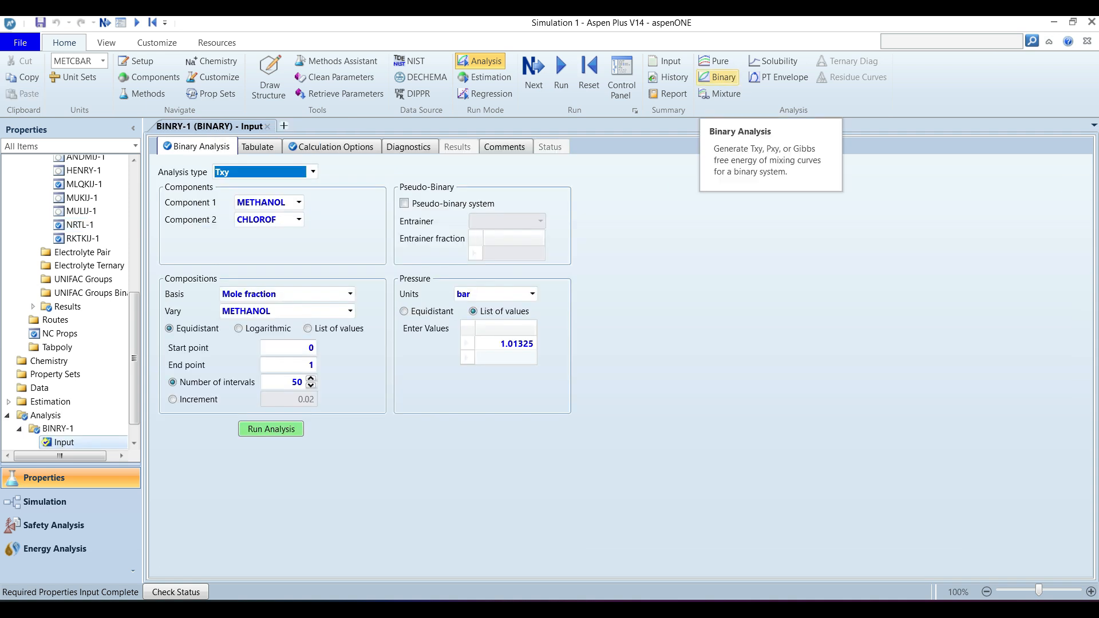
scroll(134, 358, down, 1)
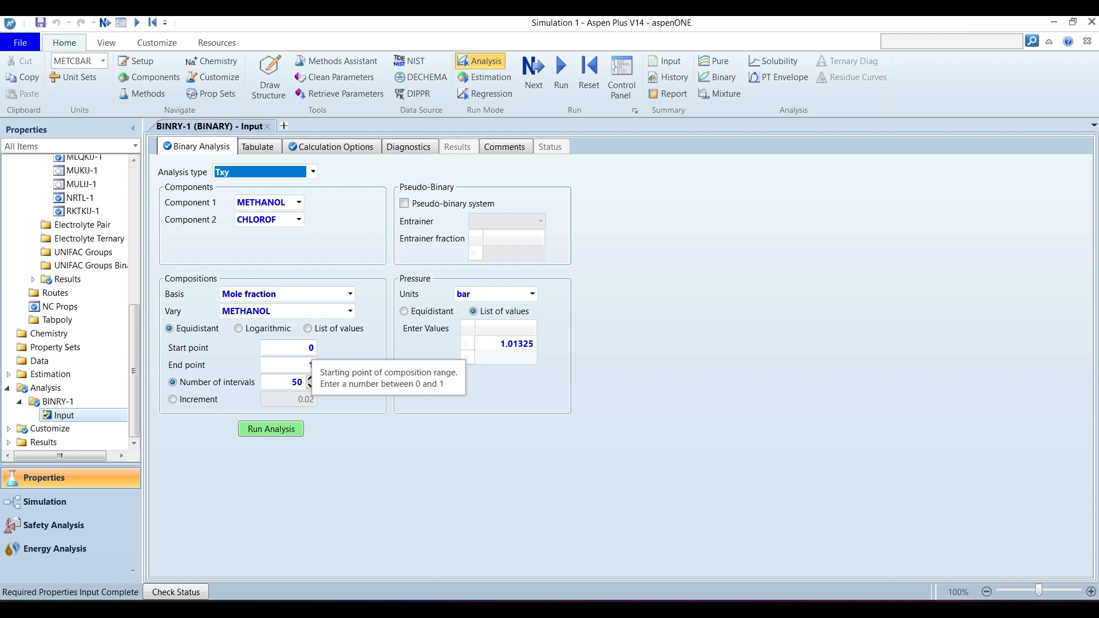
click(288, 348)
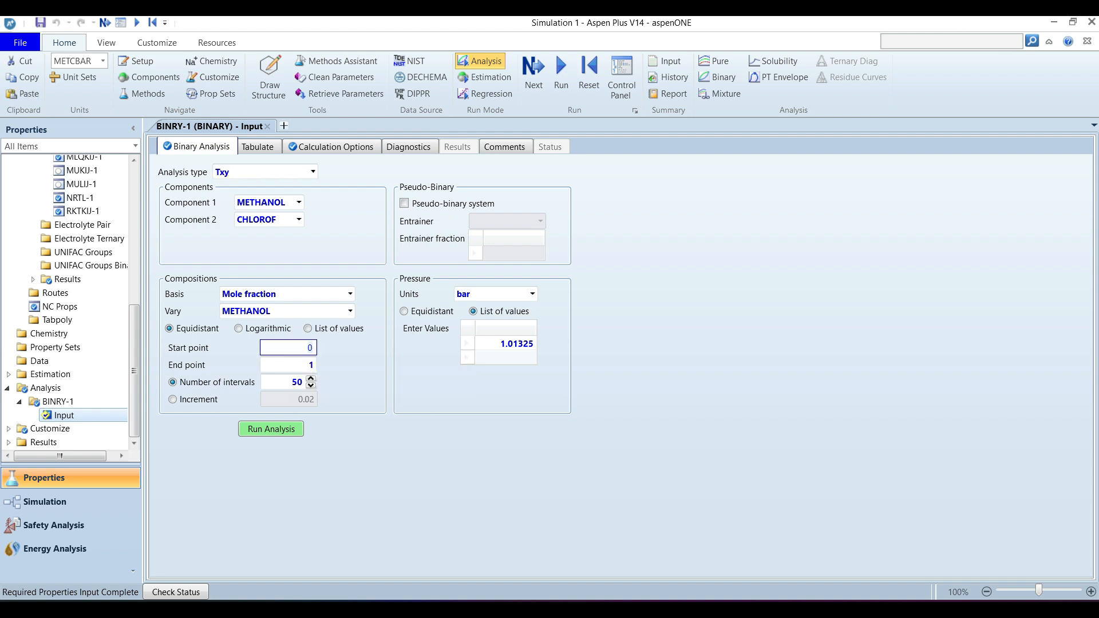
key(Tab)
key(Tab)
key(Tab)
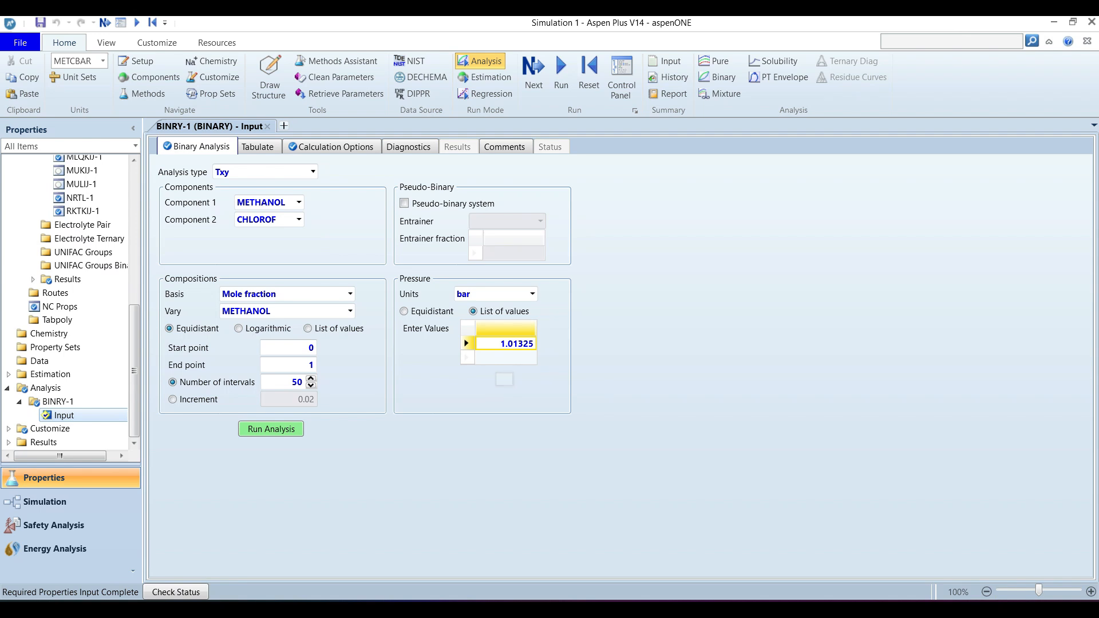
click(271, 430)
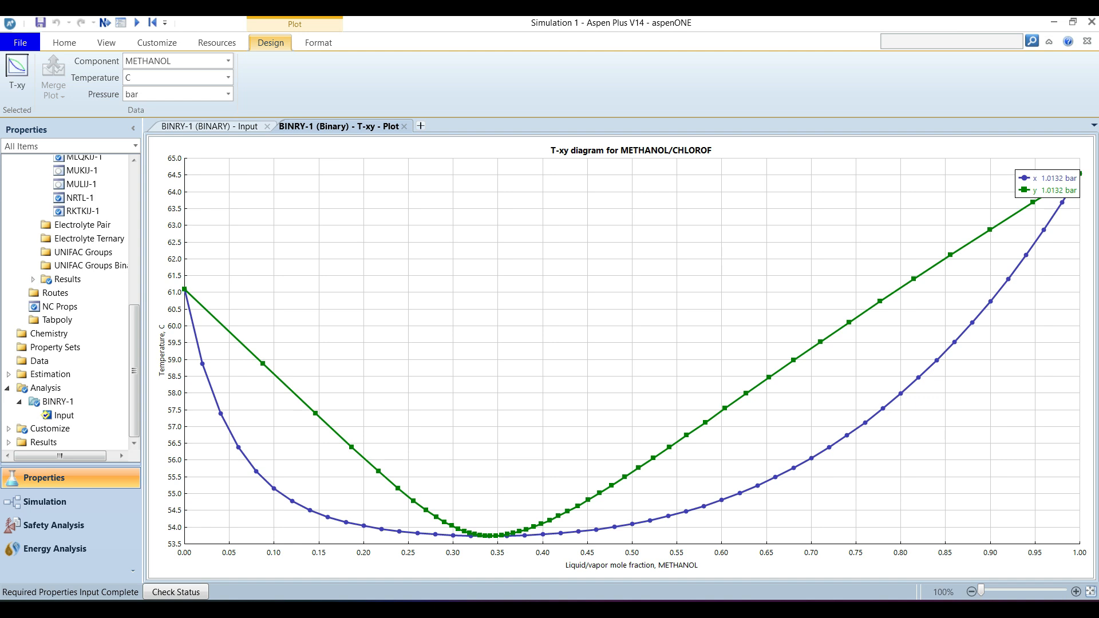
Step: Check the pressure-swing distillation exercise in the Word document, and return to the T-xy plot in Aspen Plus
key(alt+Tab)
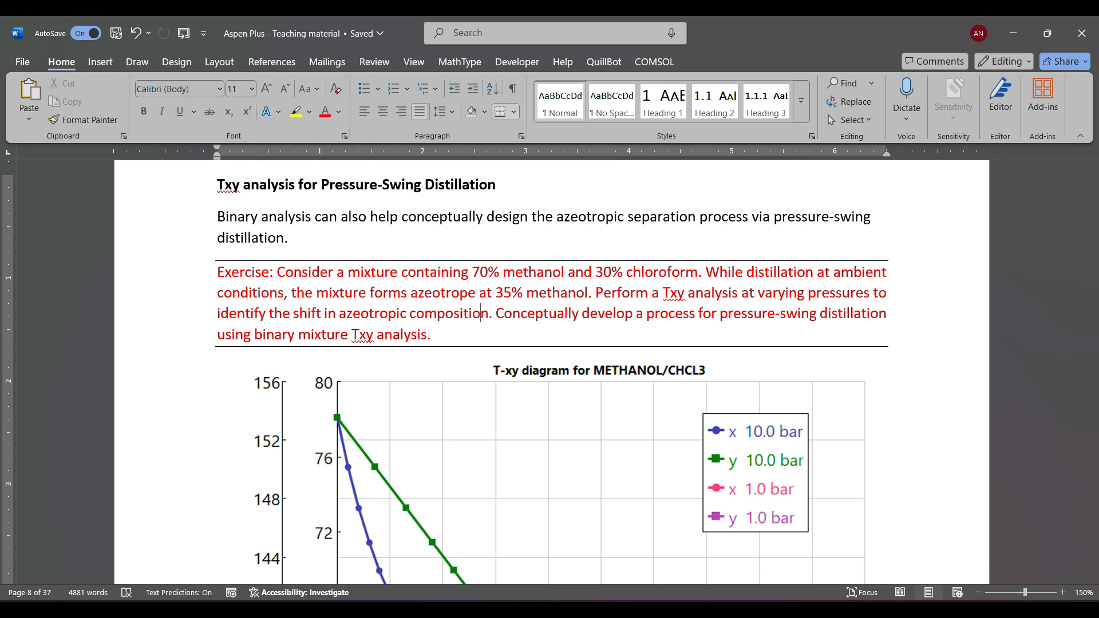
key(alt+Tab)
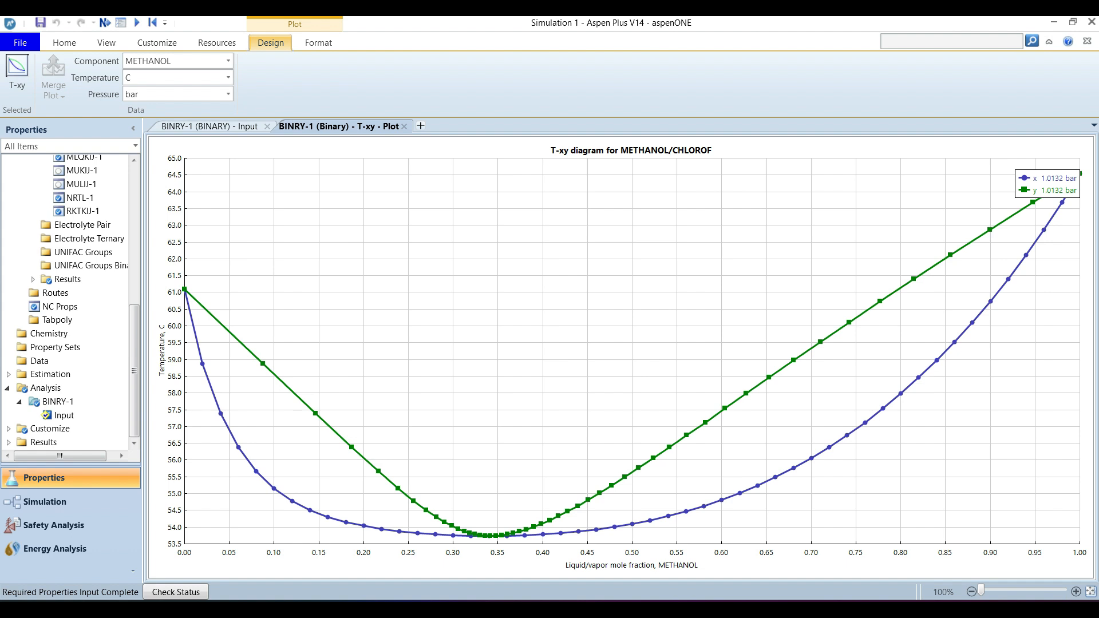
Step: Move the legend off the pure-methanol end of the T-xy curves and show the tracker to read points on the plot
mouse_move(1081, 174)
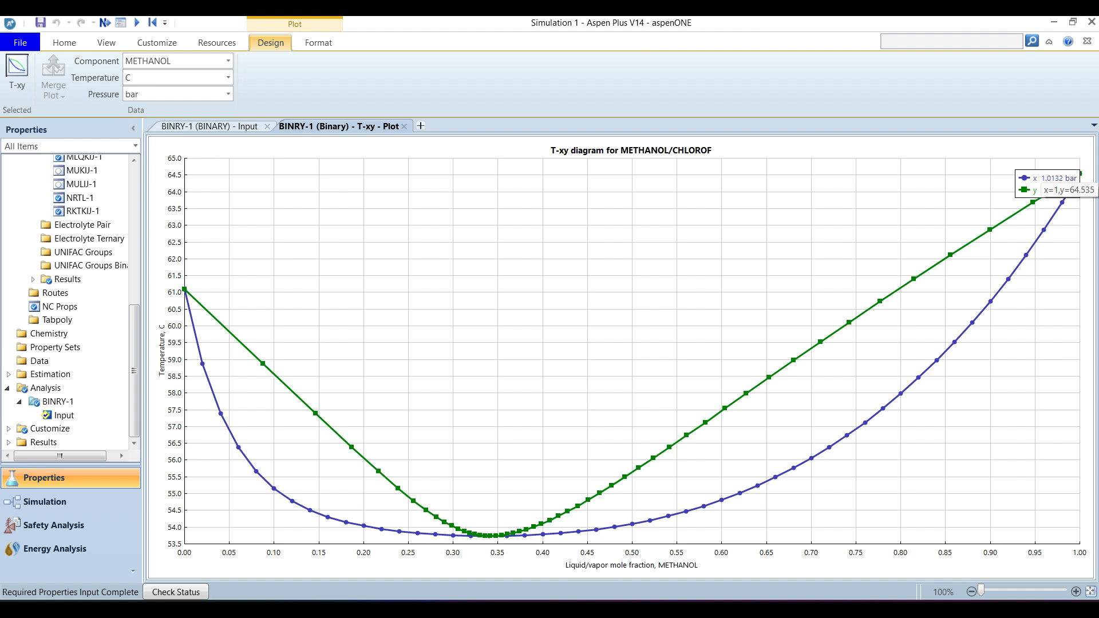
drag(1048, 184, 999, 182)
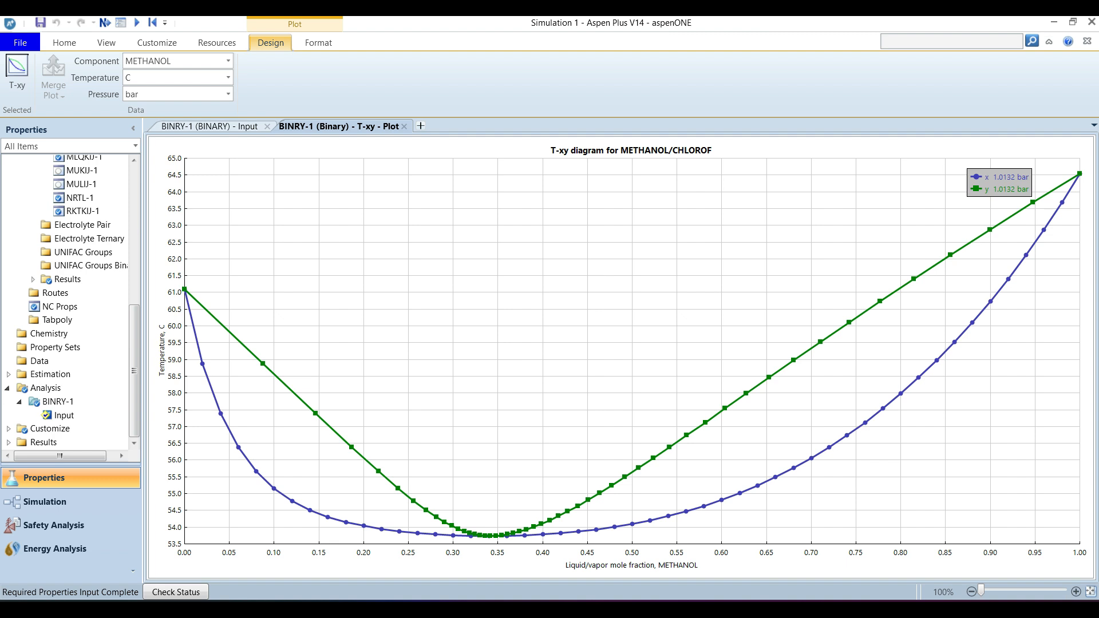
right_click(778, 225)
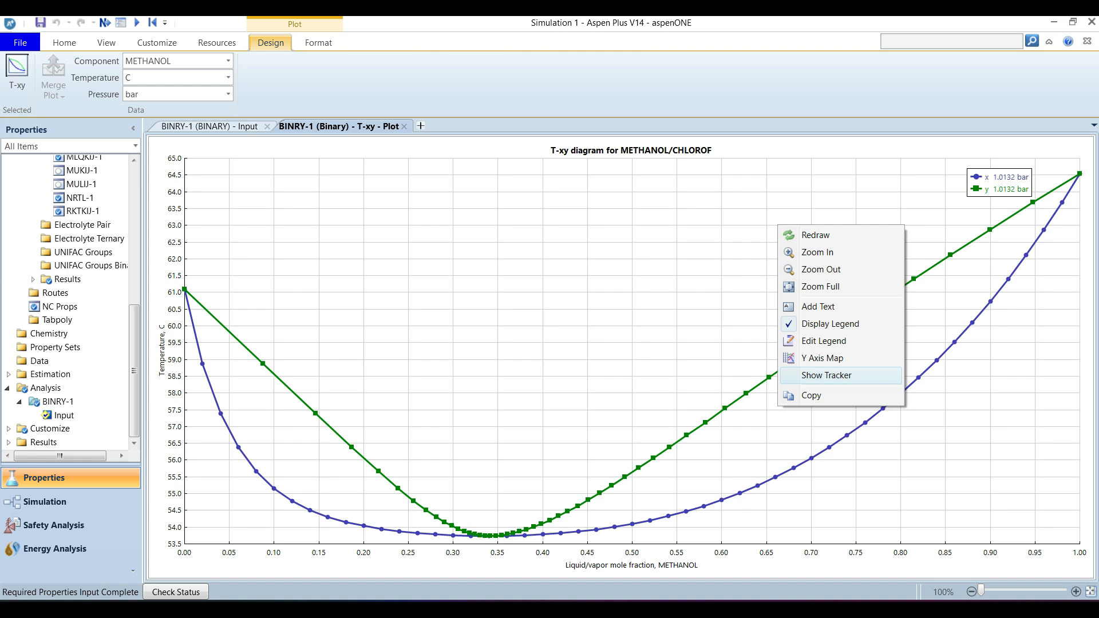
click(827, 375)
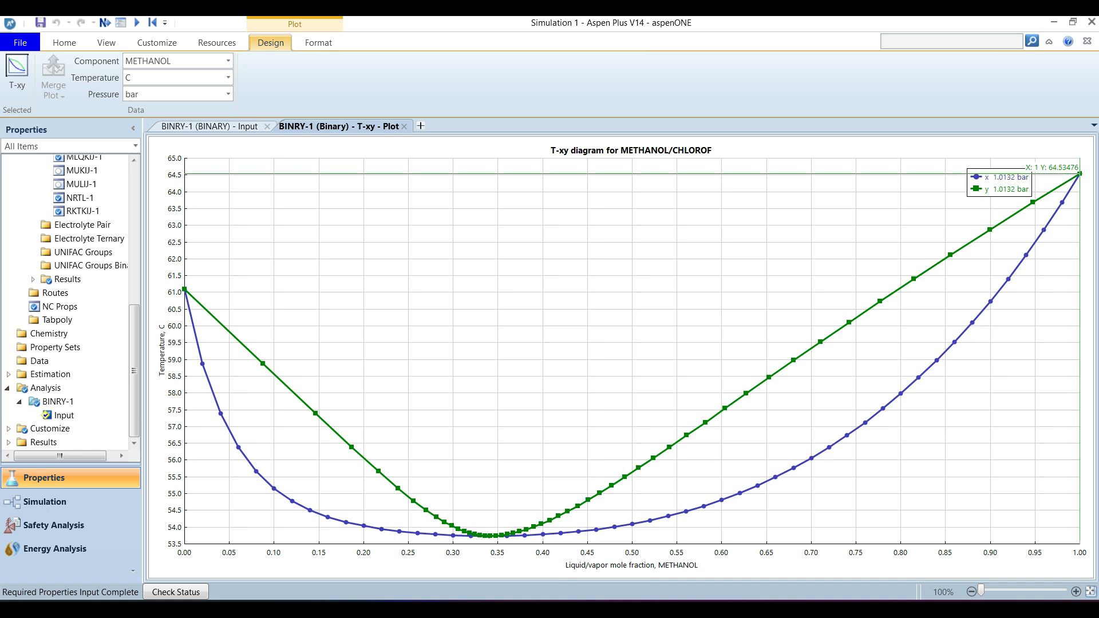
mouse_move(1079, 174)
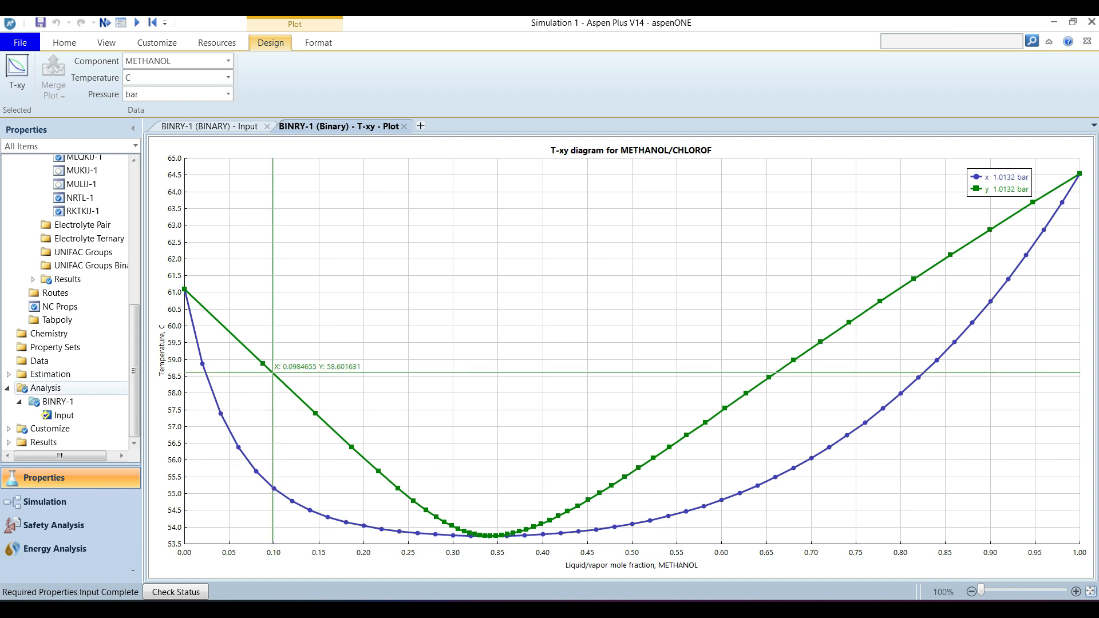
Step: Add 10 bar to the pressure list of the BINRY-1 analysis input and rerun the analysis
click(46, 387)
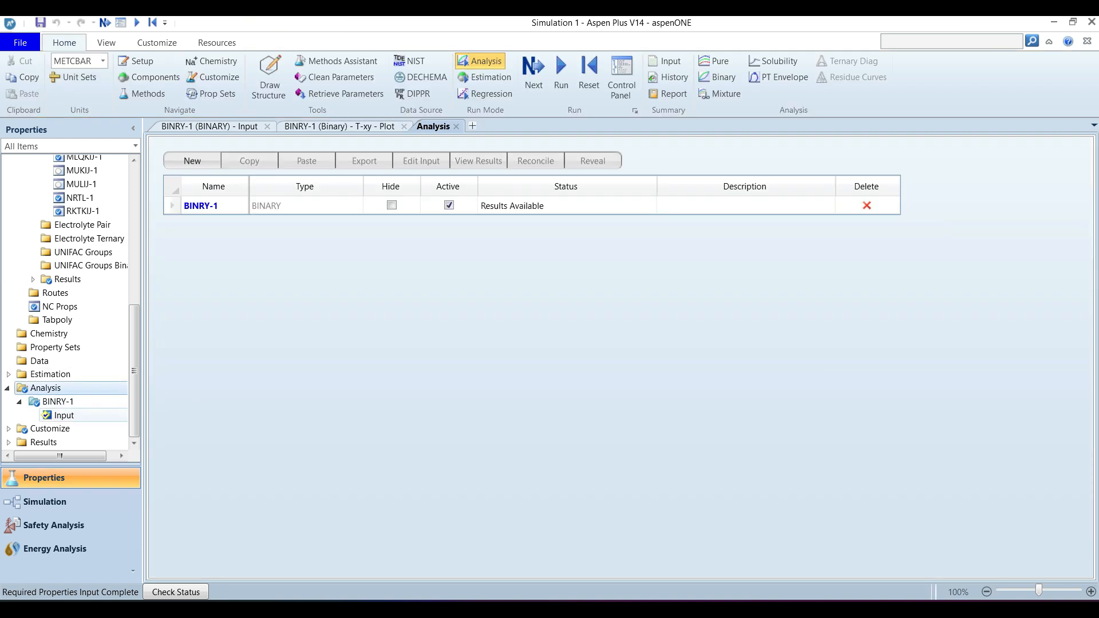
click(64, 415)
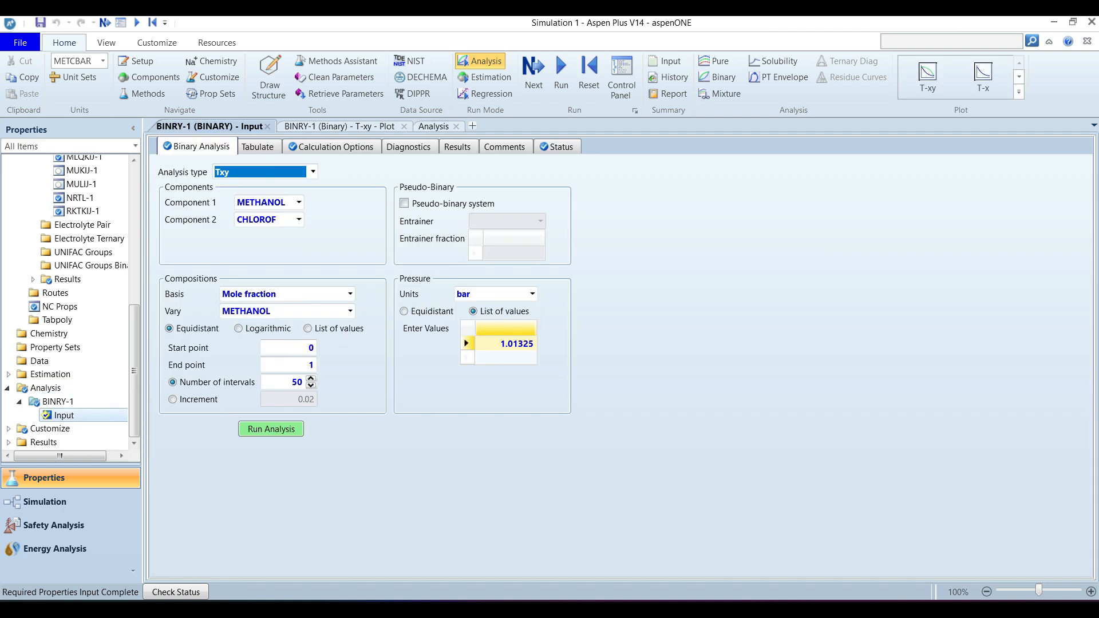
click(507, 358)
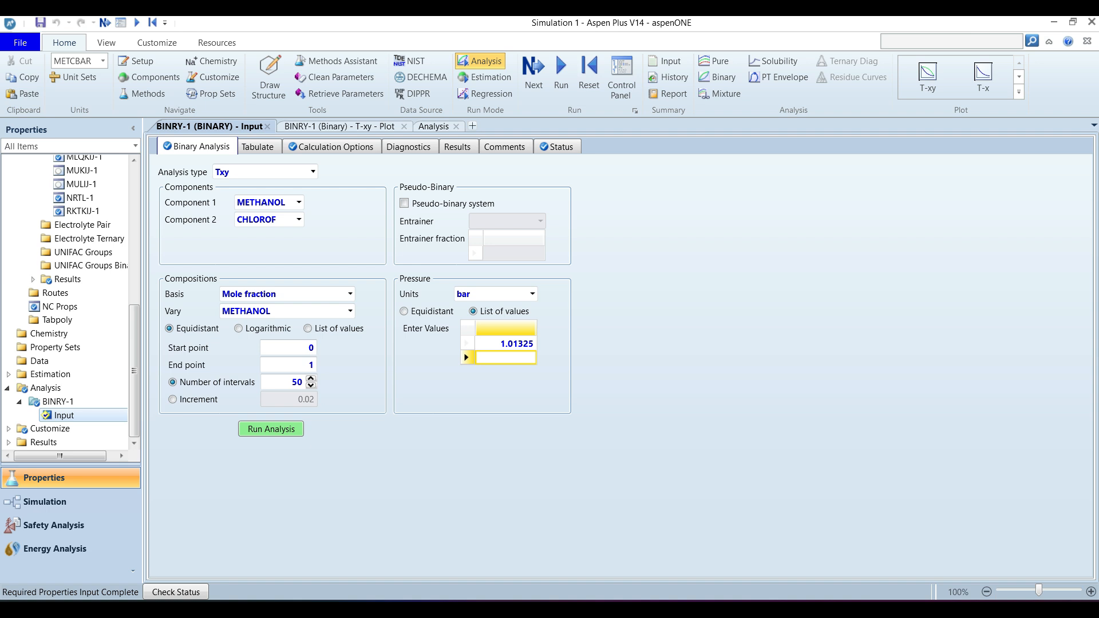
text(10)
key(Return)
click(271, 429)
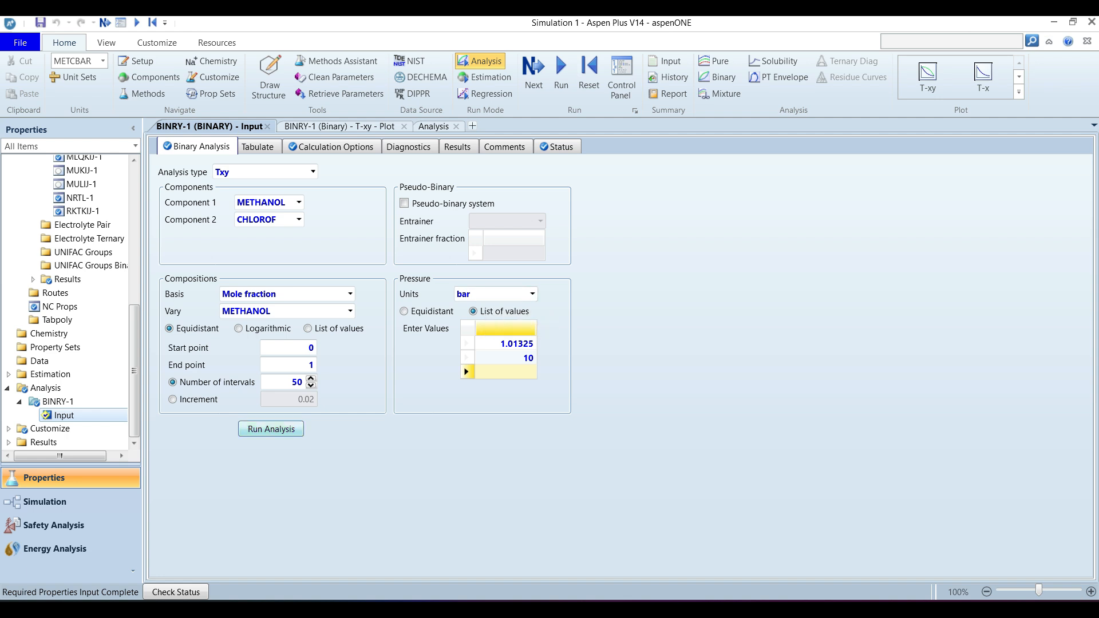
click(271, 429)
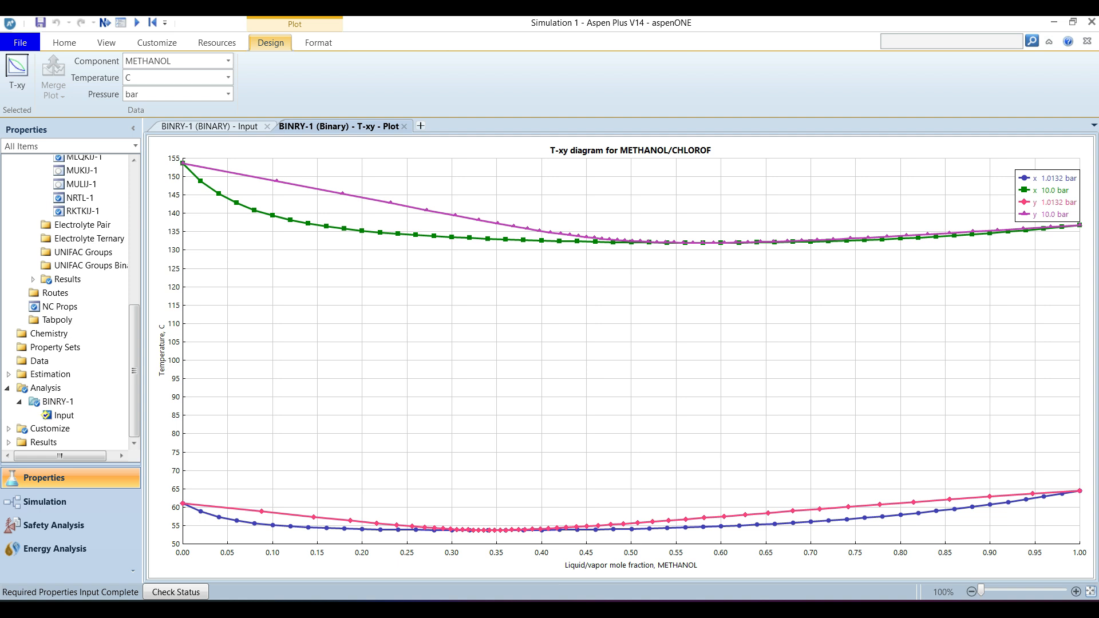
Step: Show the tracker on the two-pressure T-xy plot to examine the azeotrope at each pressure
right_click(686, 242)
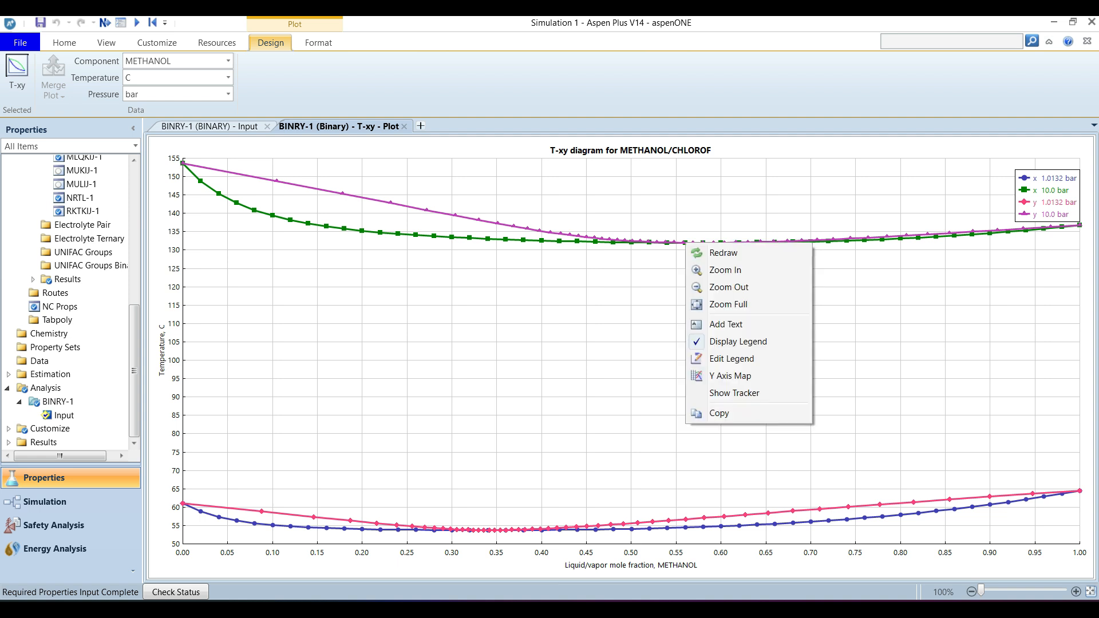
click(734, 392)
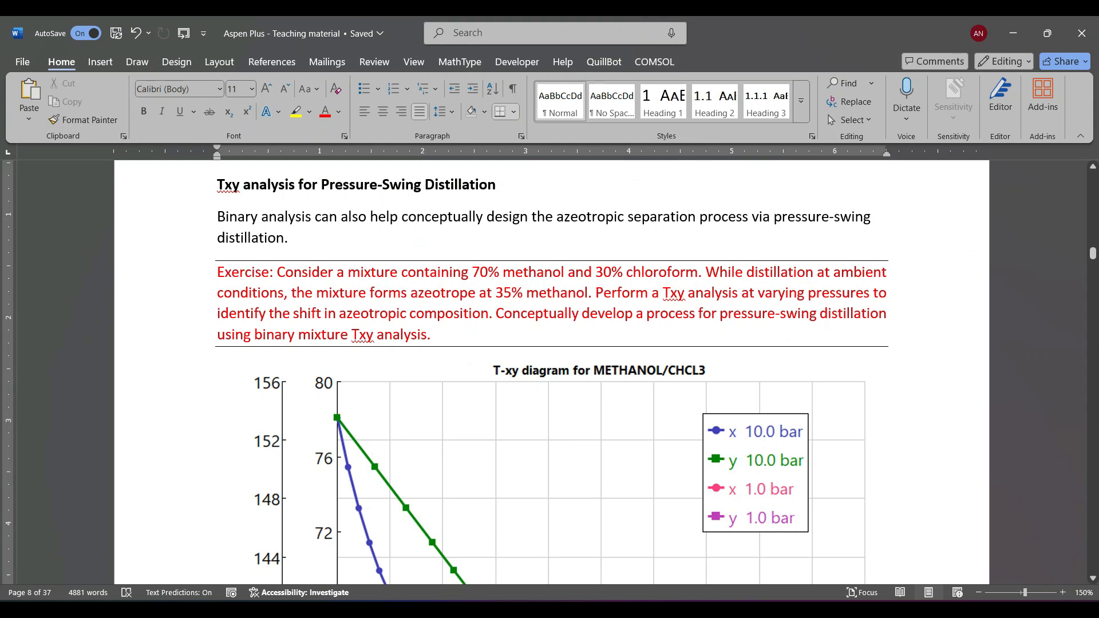
Step: In the Word teaching material, examine Figure 1-5 on the conceptual pressure-swing distillation design for methanol/chloroform
scroll(551, 372, down, 15)
scroll(551, 372, down, 4)
scroll(551, 372, up, 2)
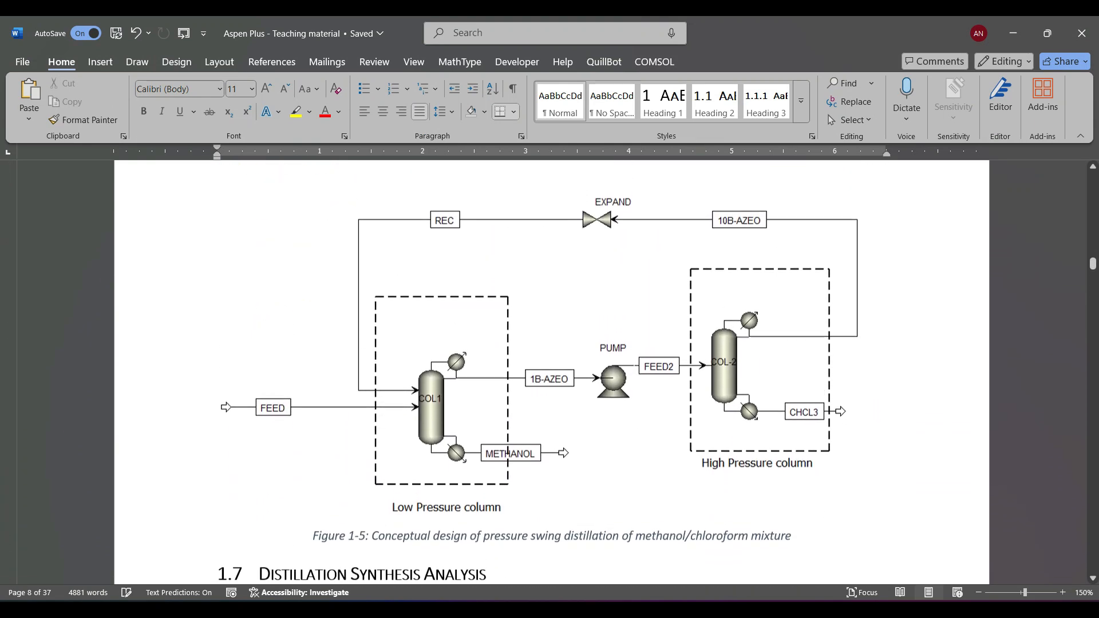
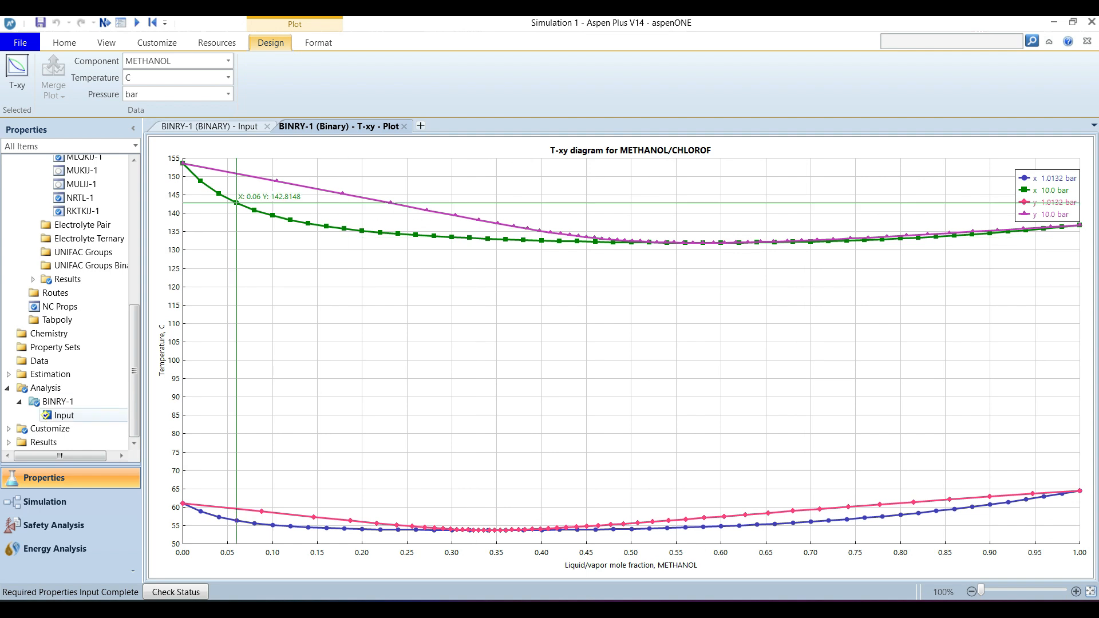
Step: Back in Aspen Plus, add 5 bar to the pressure list of the BINRY-1 analysis input and rerun it
click(210, 127)
click(507, 372)
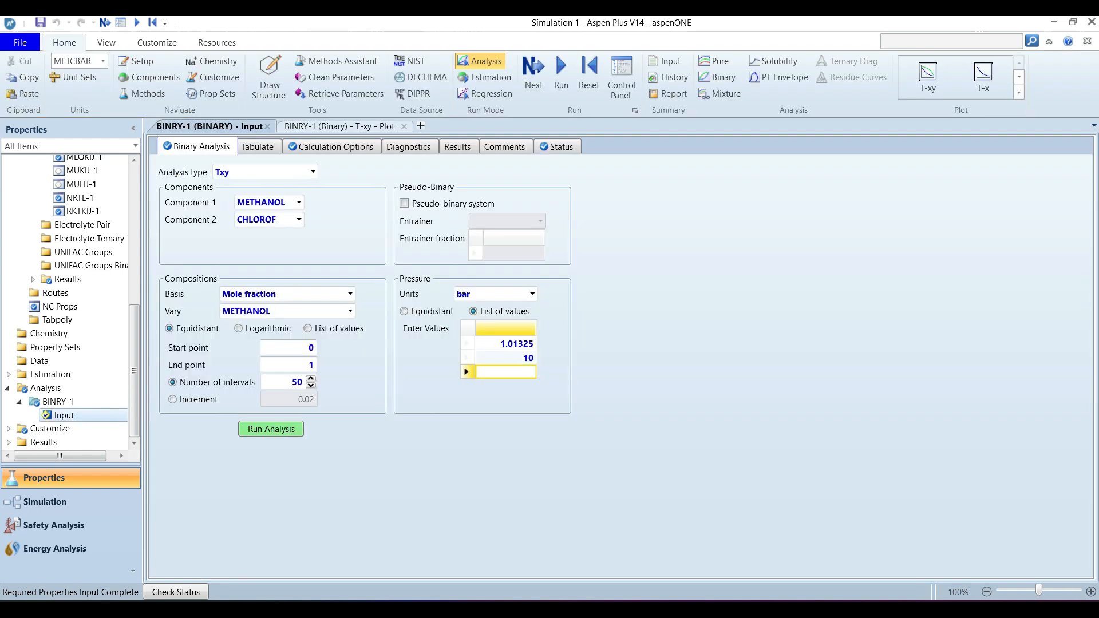
text(5)
key(Return)
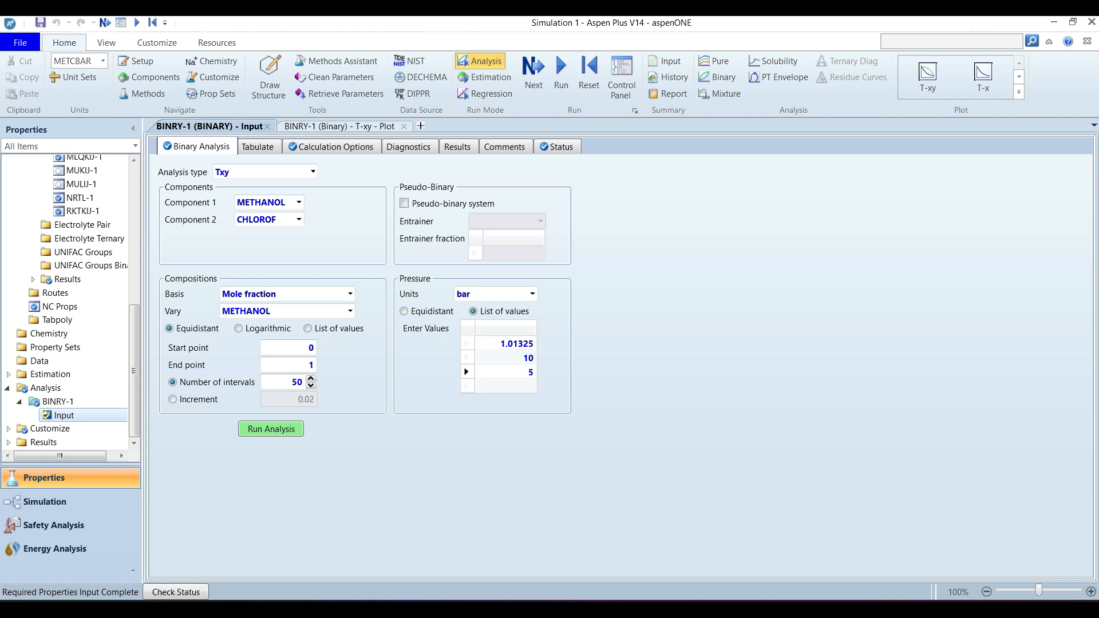
click(271, 430)
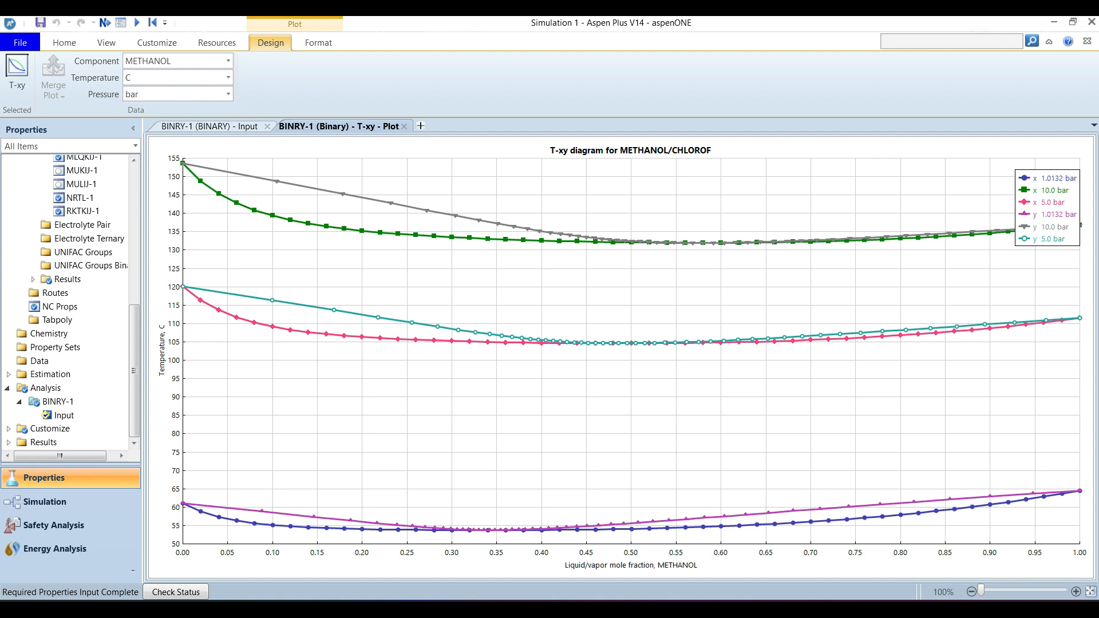
Step: Switch to the Word document and read section 1.7 on distillation synthesis analysis and the key terms in Table 1-5
key(alt+Tab)
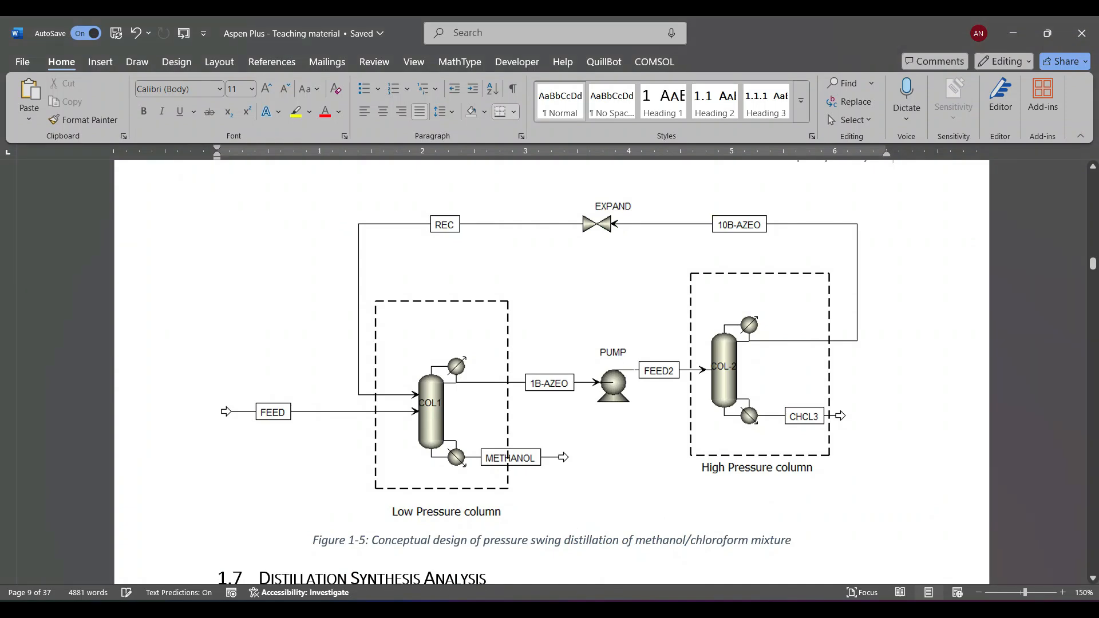
scroll(552, 372, down, 5)
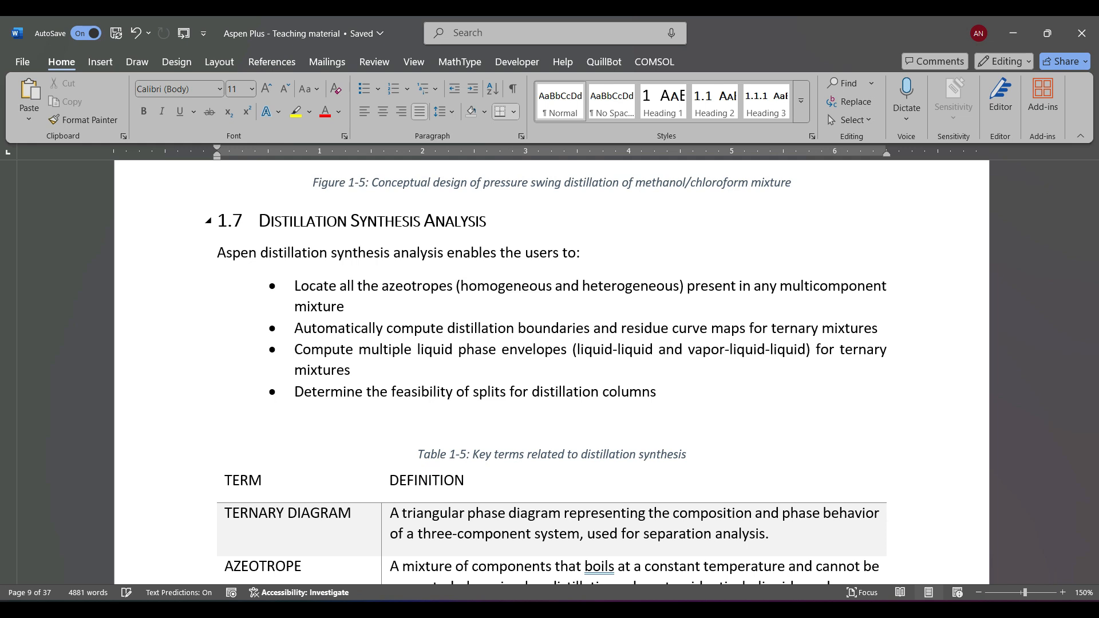
scroll(552, 372, down, 2)
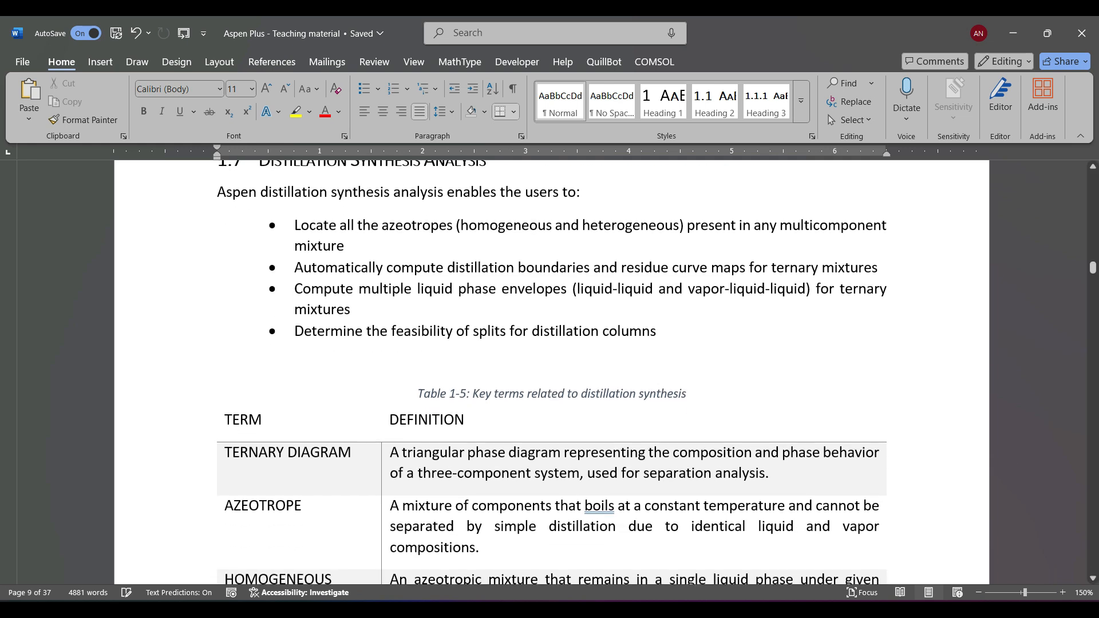
scroll(552, 372, up, 1)
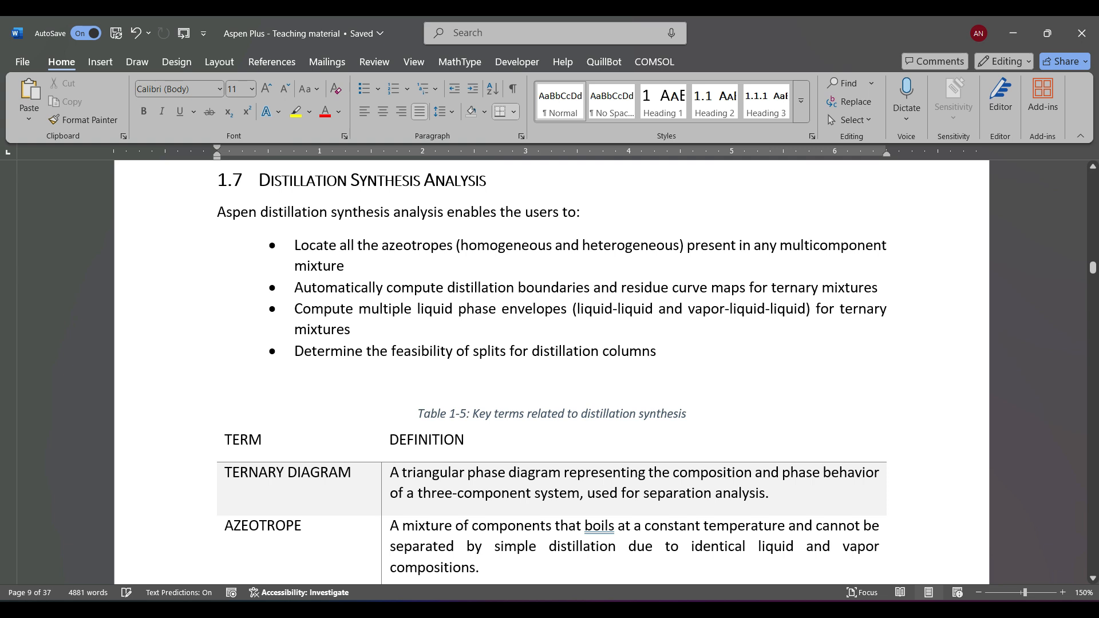
scroll(552, 372, down, 3)
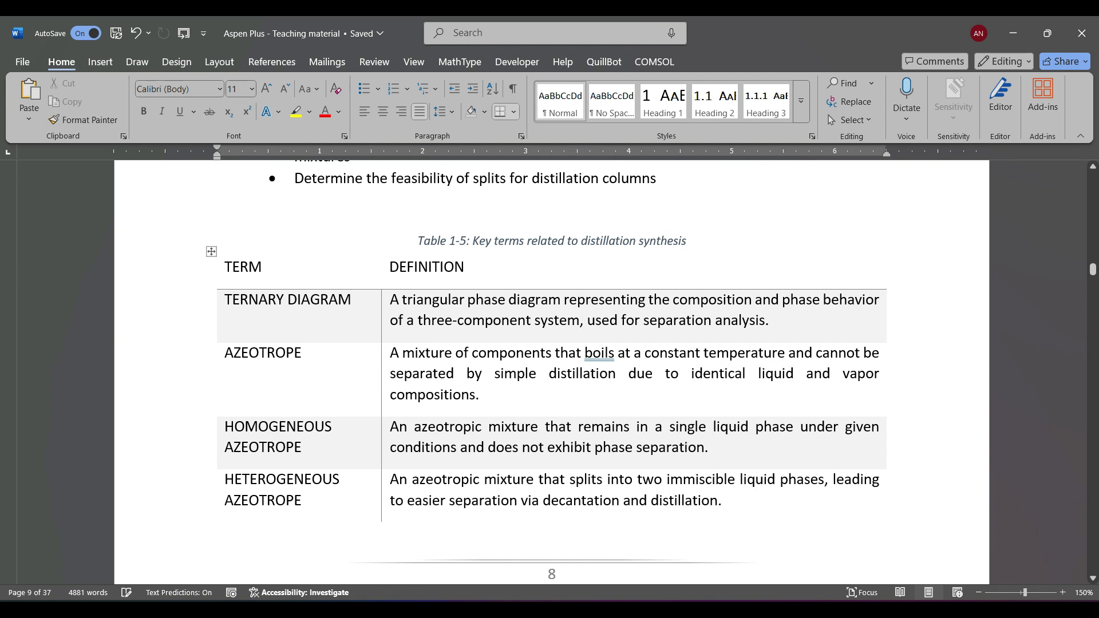
Step: Read the key-term definitions in Table 1-5, from ternary diagram and azeotropes through stable node, residue curve, plait point and VLE envelope
click(277, 300)
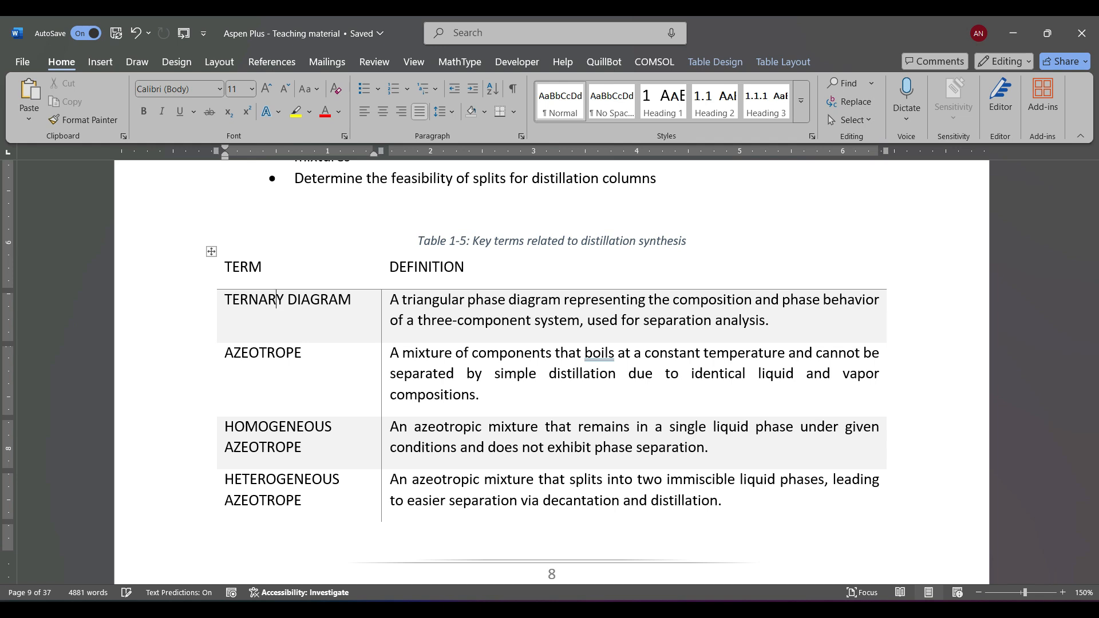
click(276, 352)
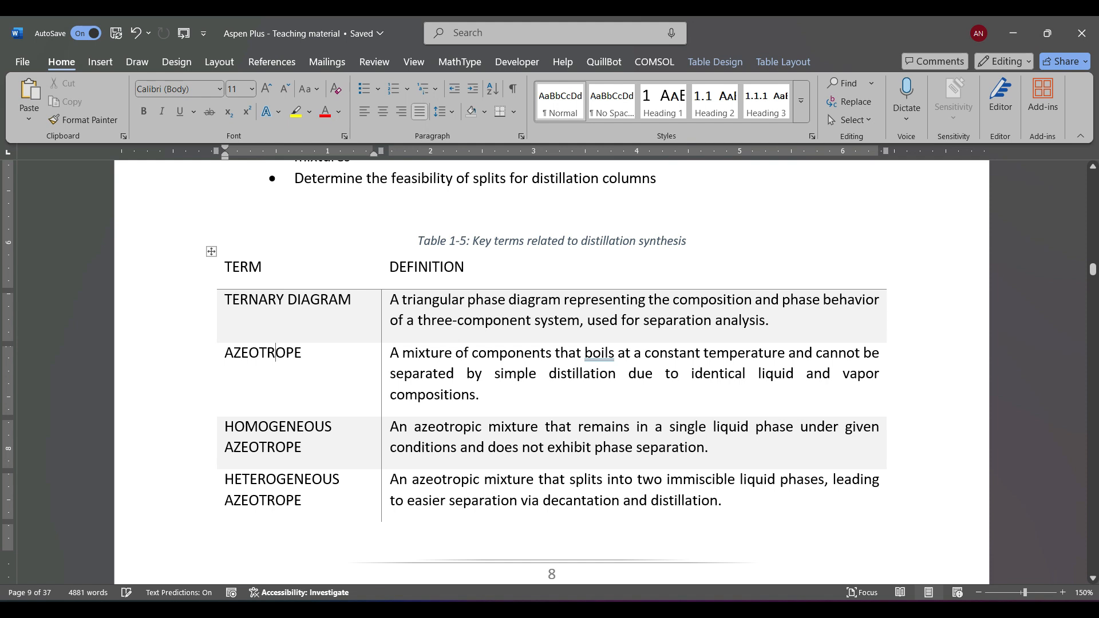
scroll(276, 356, down, 2)
click(276, 359)
click(267, 393)
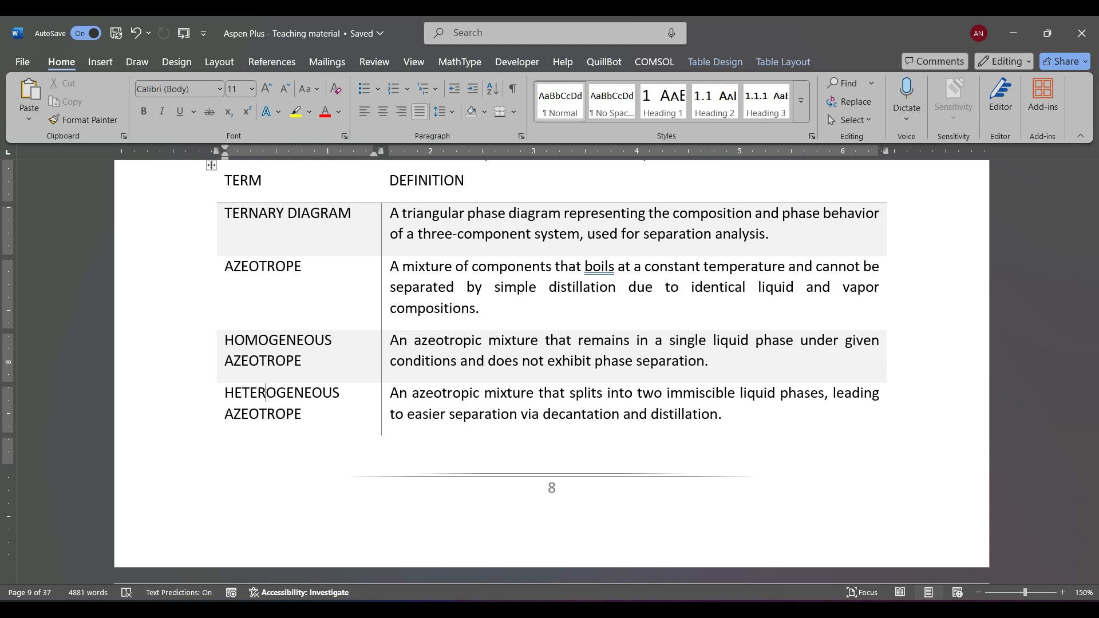
scroll(552, 373, down, 5)
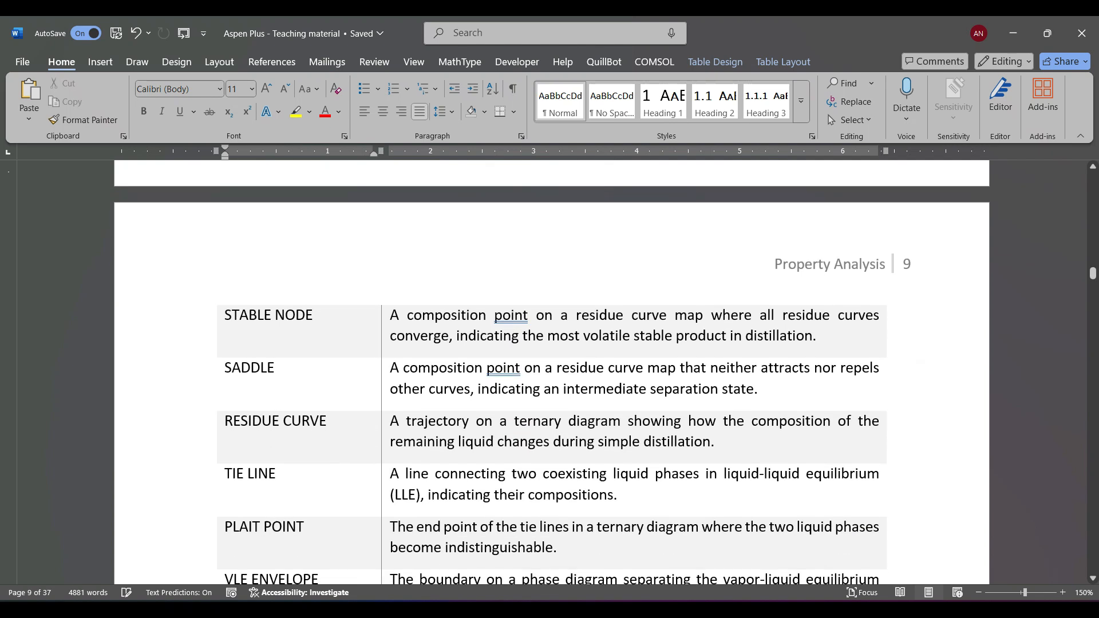
click(272, 292)
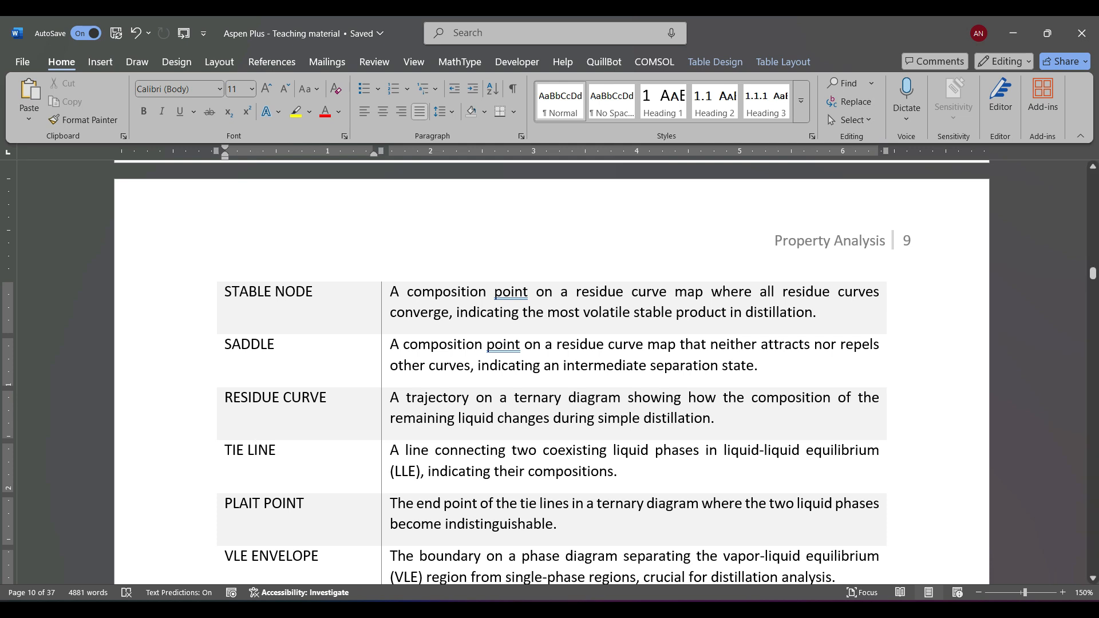
click(280, 397)
click(734, 365)
scroll(550, 372, down, 3)
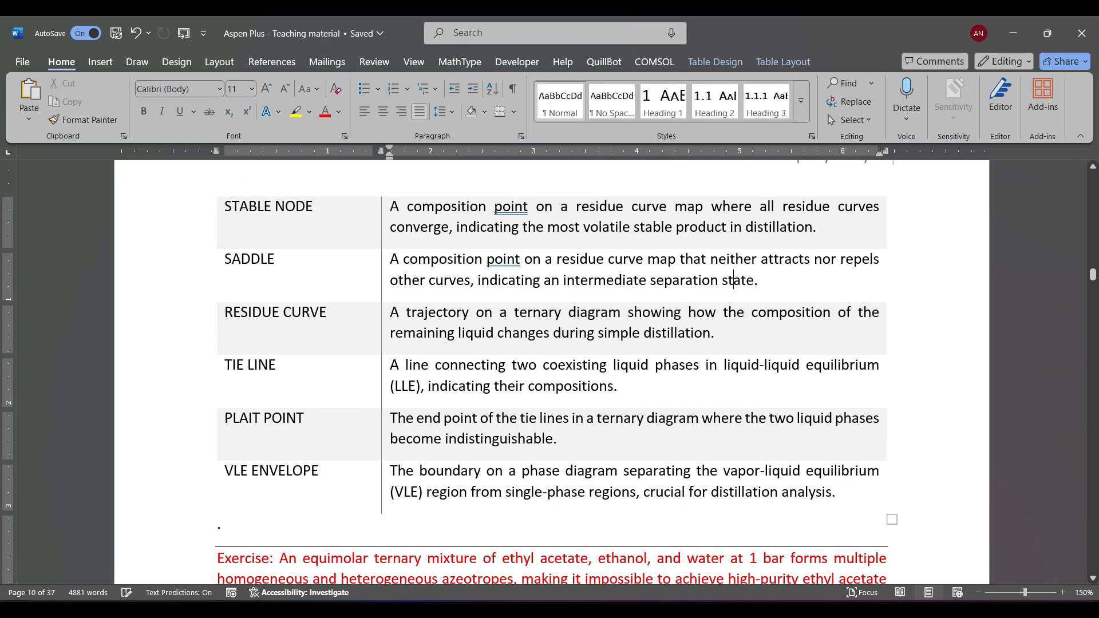
click(305, 418)
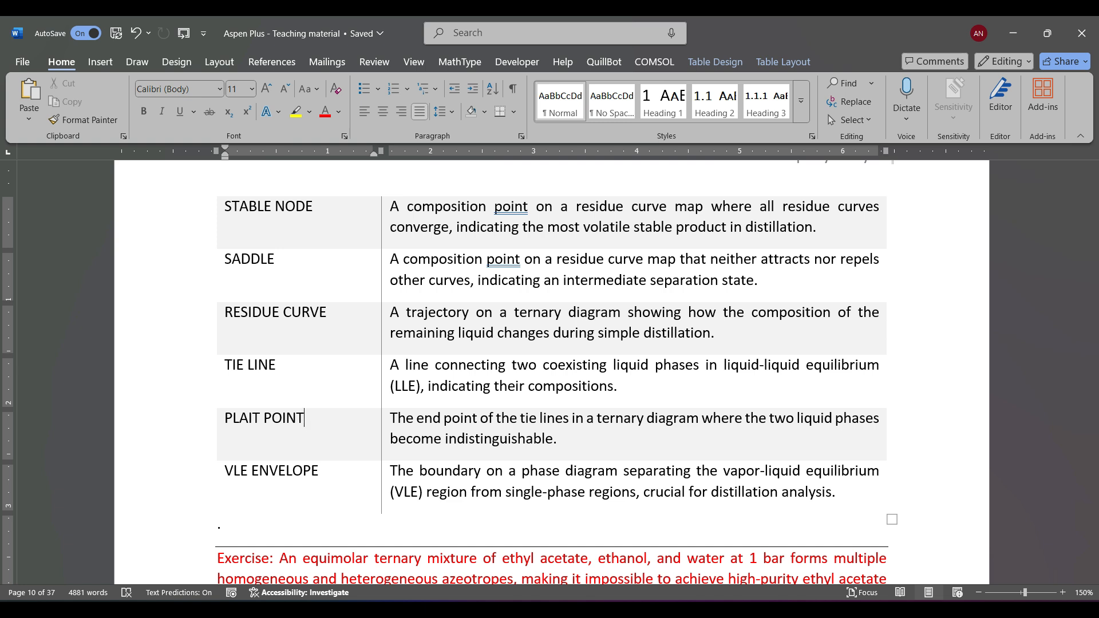
scroll(550, 378, down, 1)
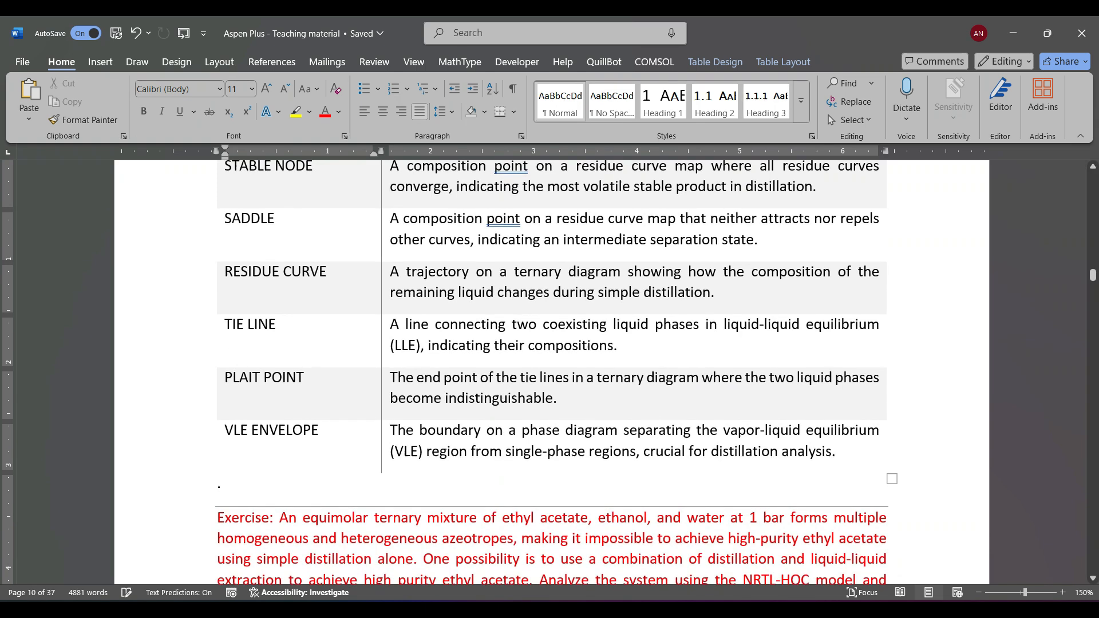
click(279, 430)
Step: Read the ethyl acetate, ethanol and water separation exercise and examine the ternary-diagram conceptual design in Figure 1-6
scroll(550, 372, down, 3)
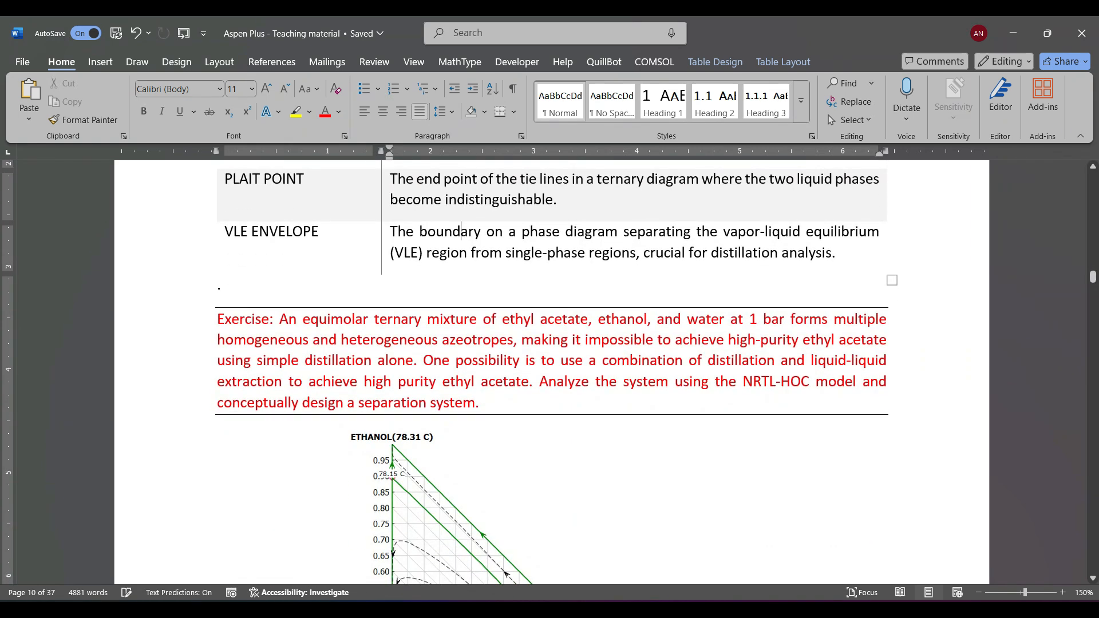
scroll(550, 372, up, 1)
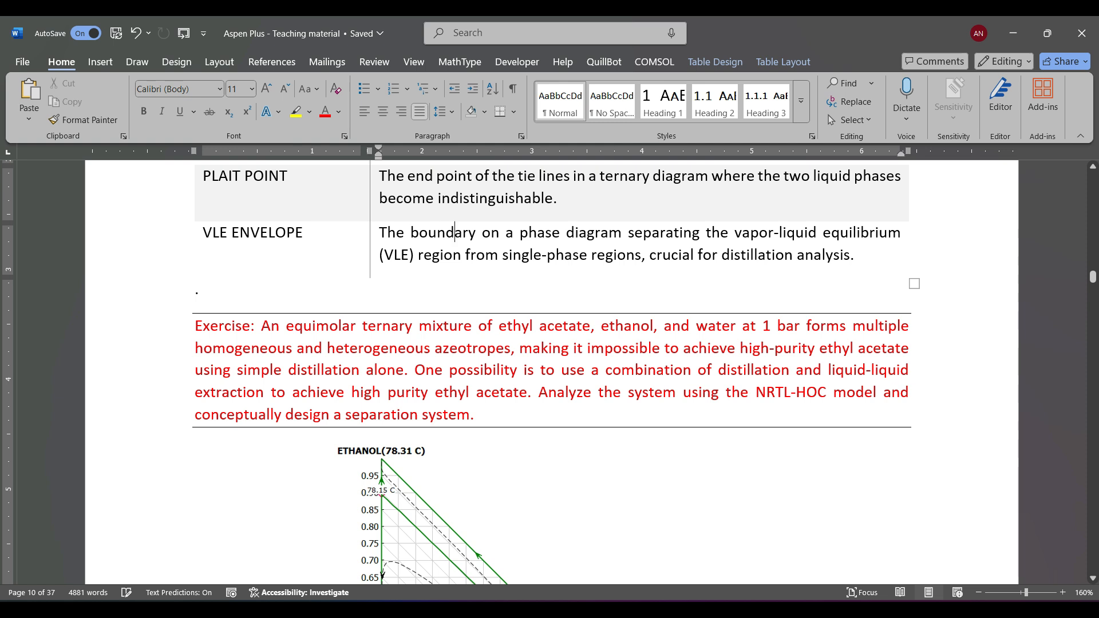
click(521, 326)
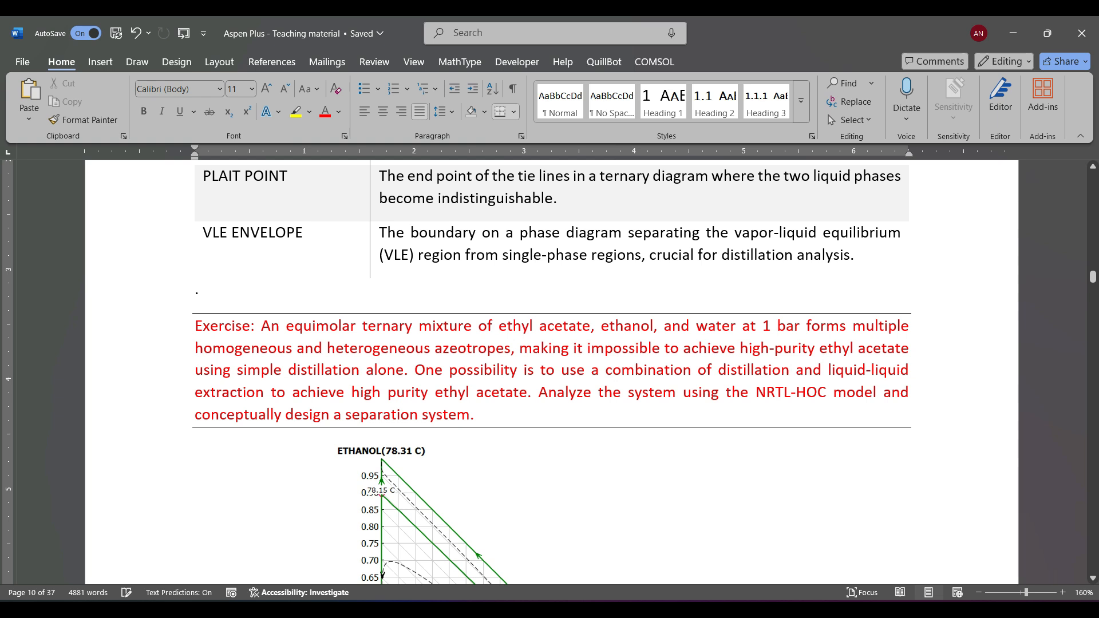
click(786, 326)
click(397, 415)
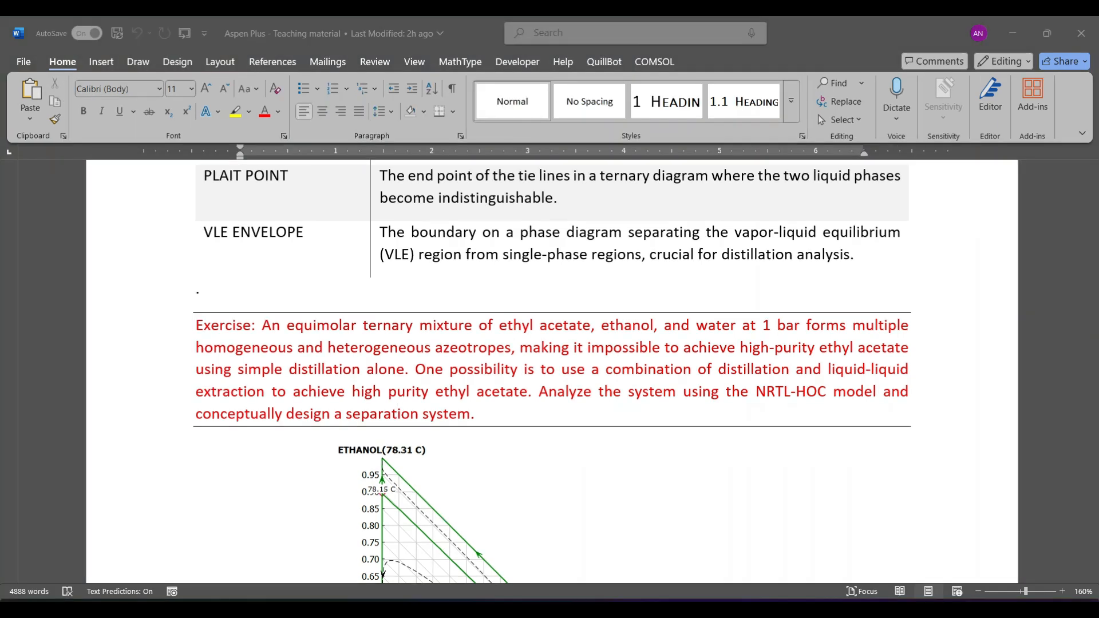
scroll(552, 372, down, 1)
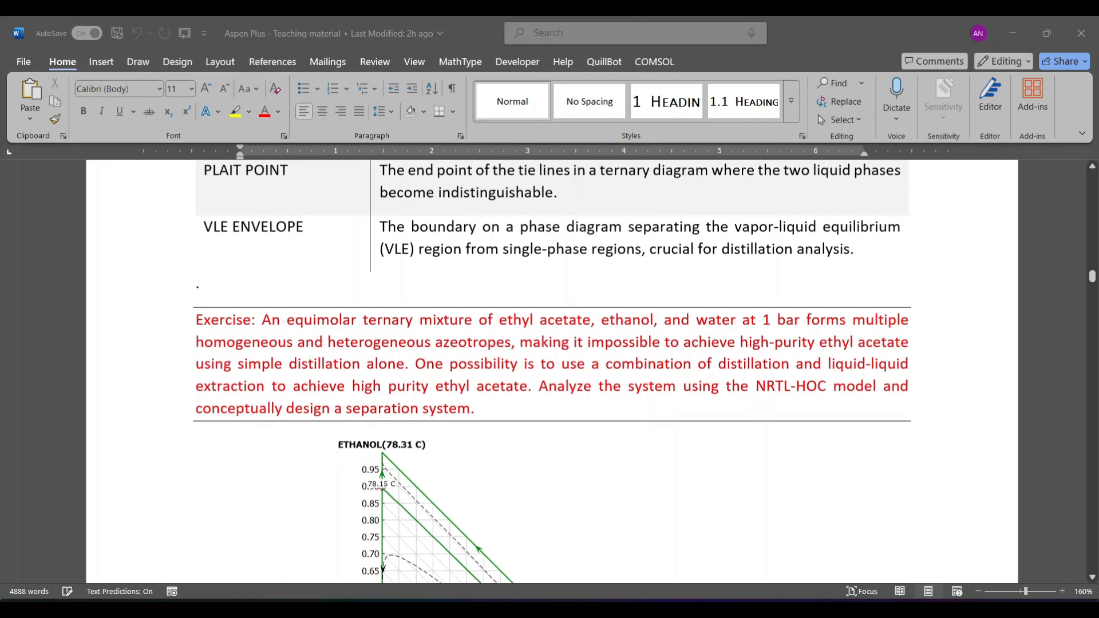
scroll(552, 372, down, 4)
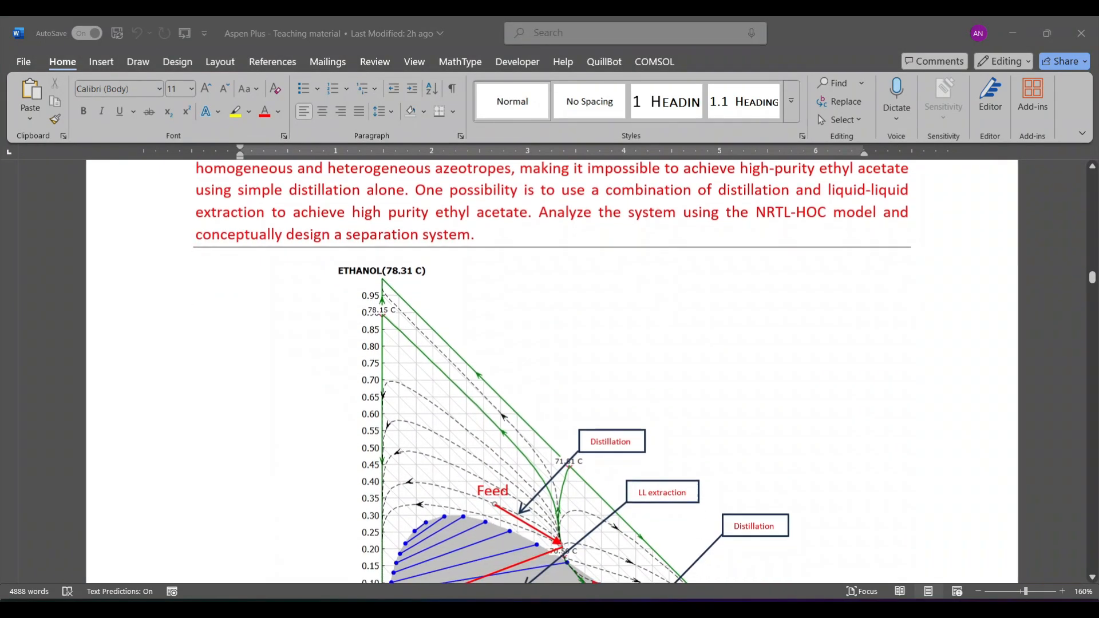
scroll(552, 372, down, 1)
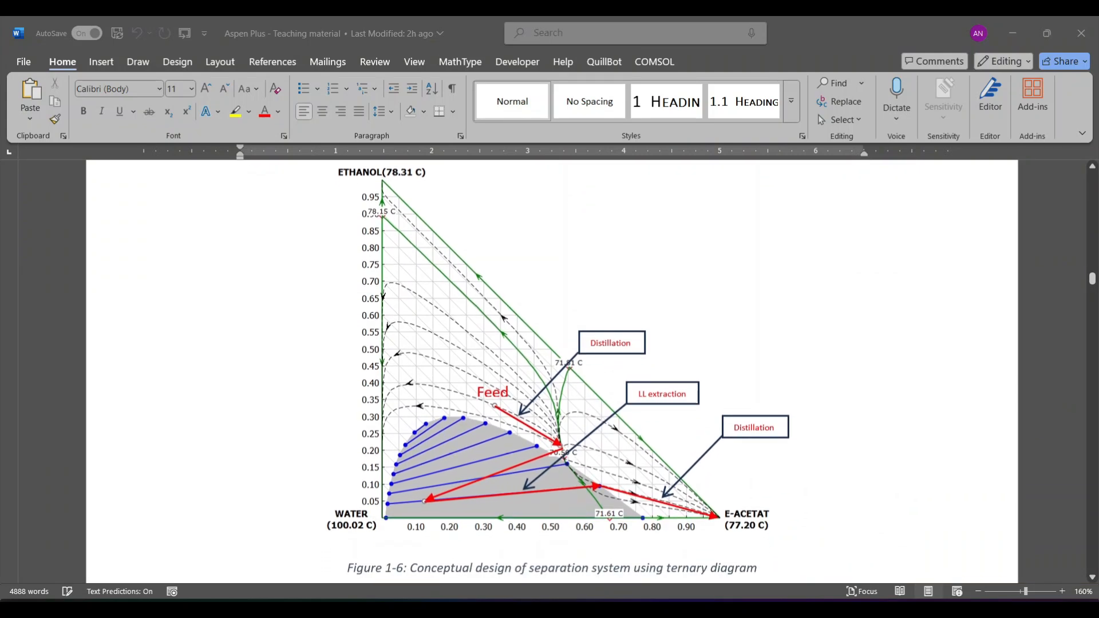
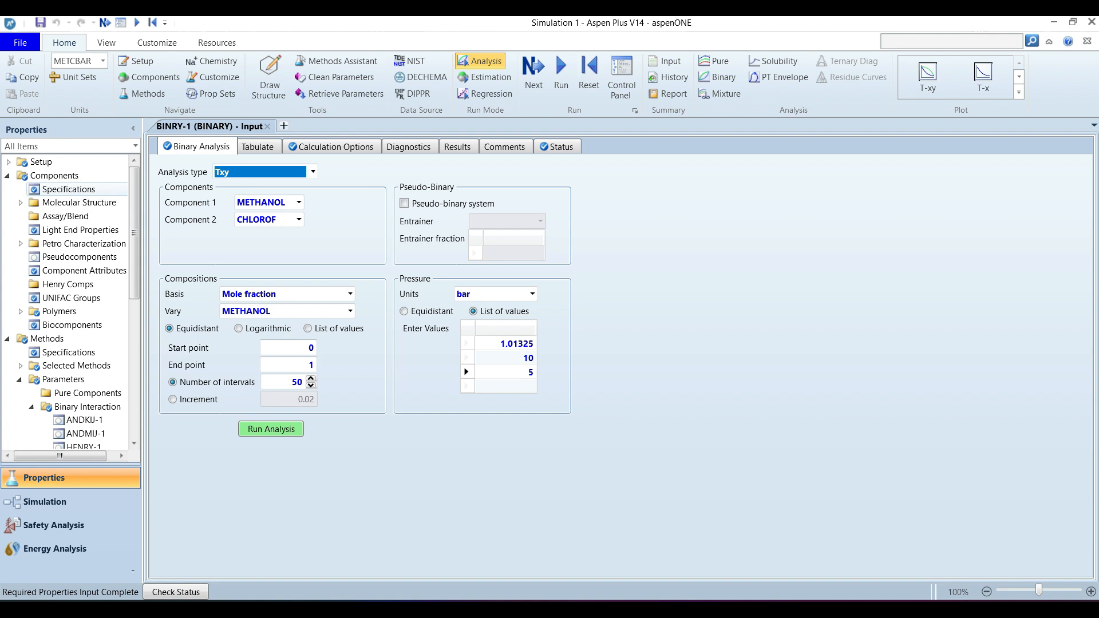
Step: Back in Aspen Plus, open the component specifications and delete the METHANOL row
click(68, 189)
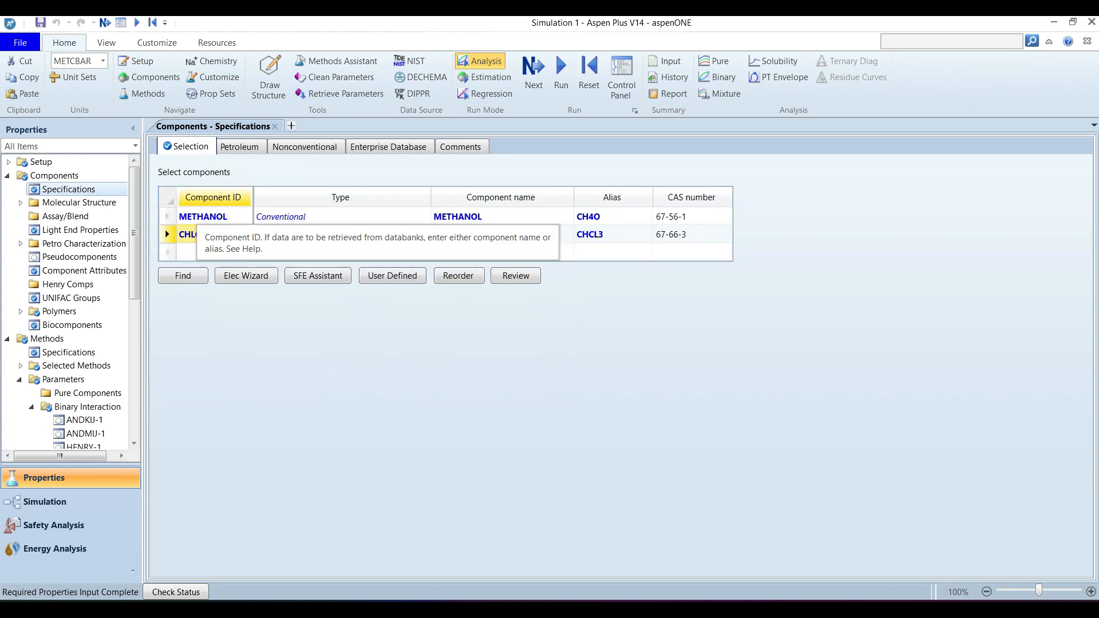
click(165, 212)
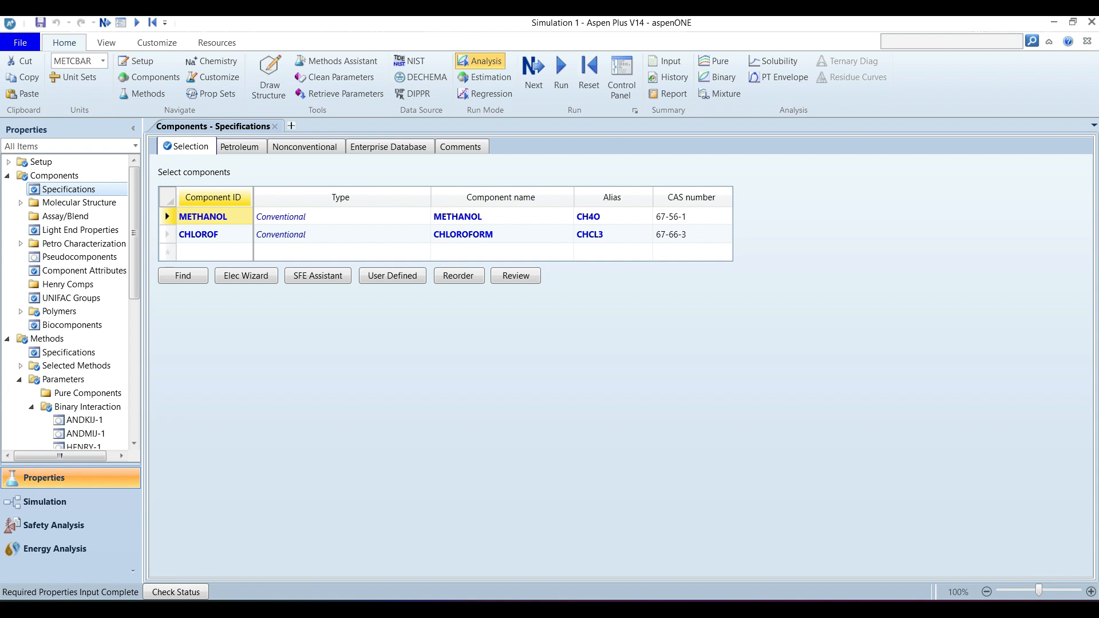
click(165, 211)
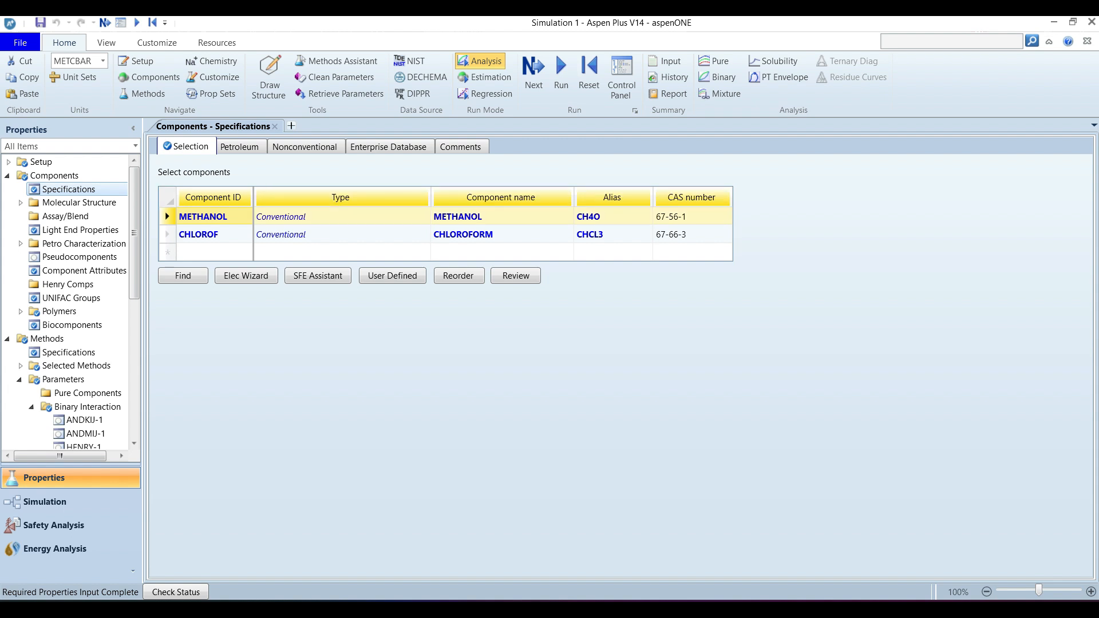
right_click(165, 211)
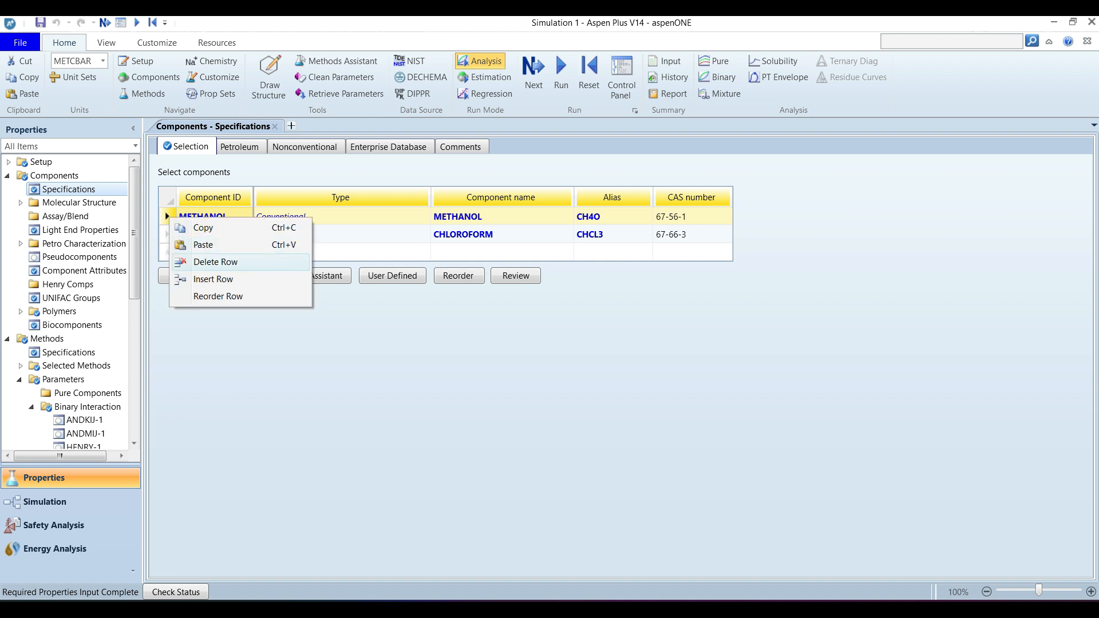
key(Return)
key(Return)
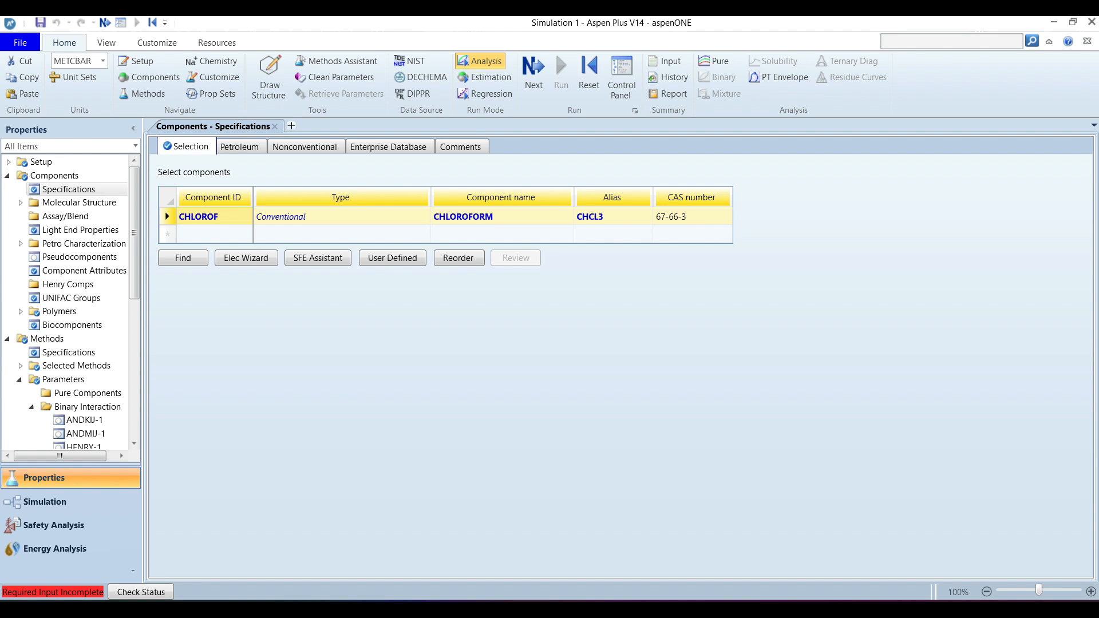
Step: Replace the CHLOROF component with ETHANOL, deleting rather than renaming it, and add WATER with the parameters updated
text(ETHANOL)
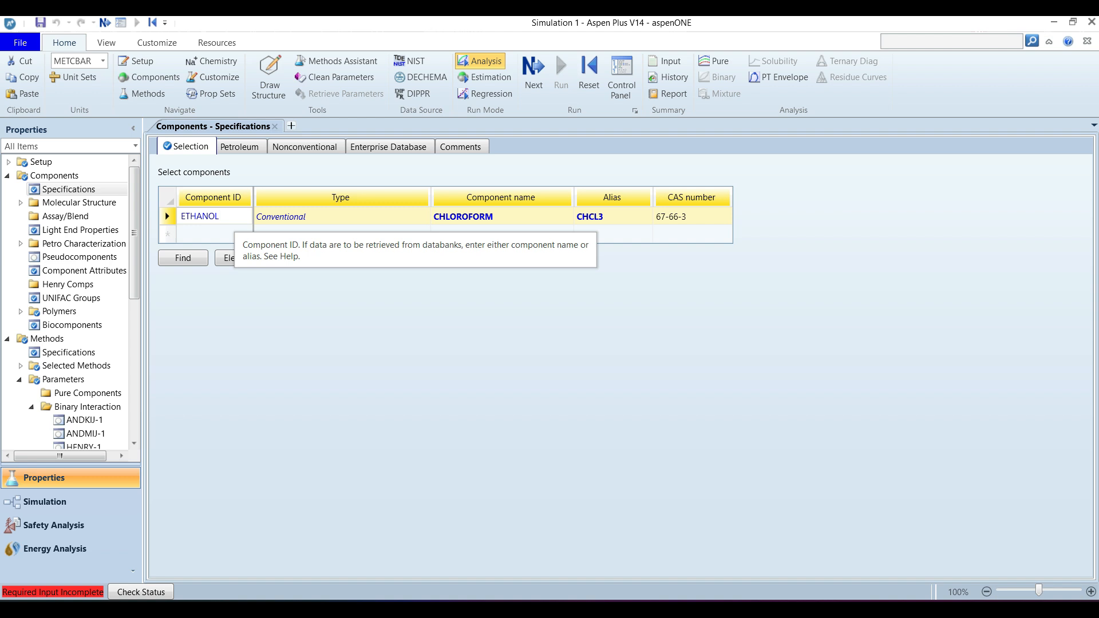
key(Return)
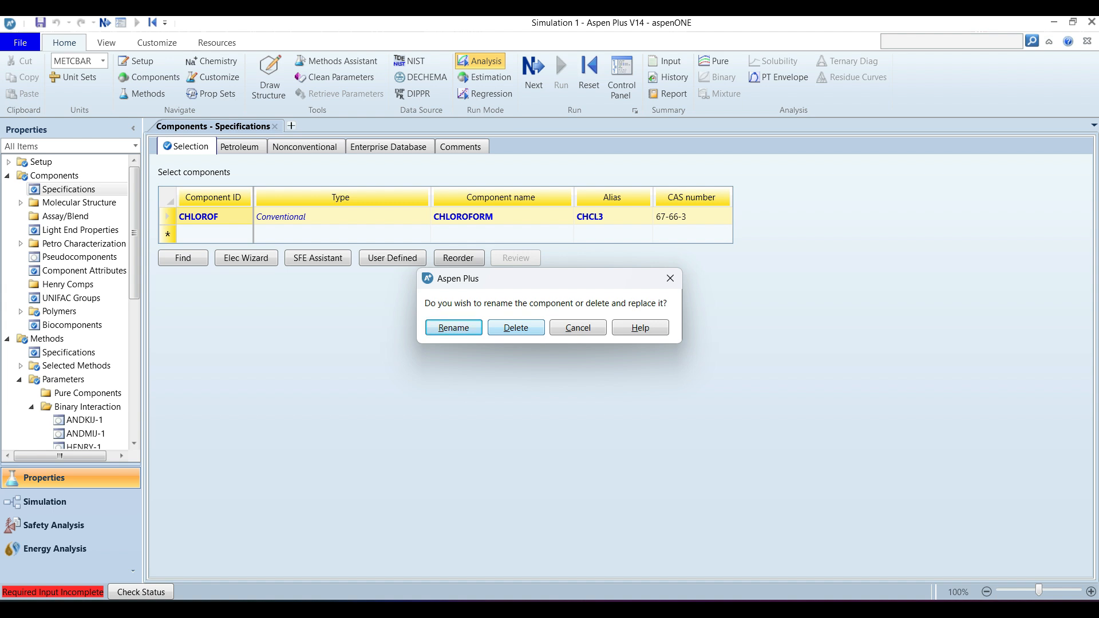
click(516, 328)
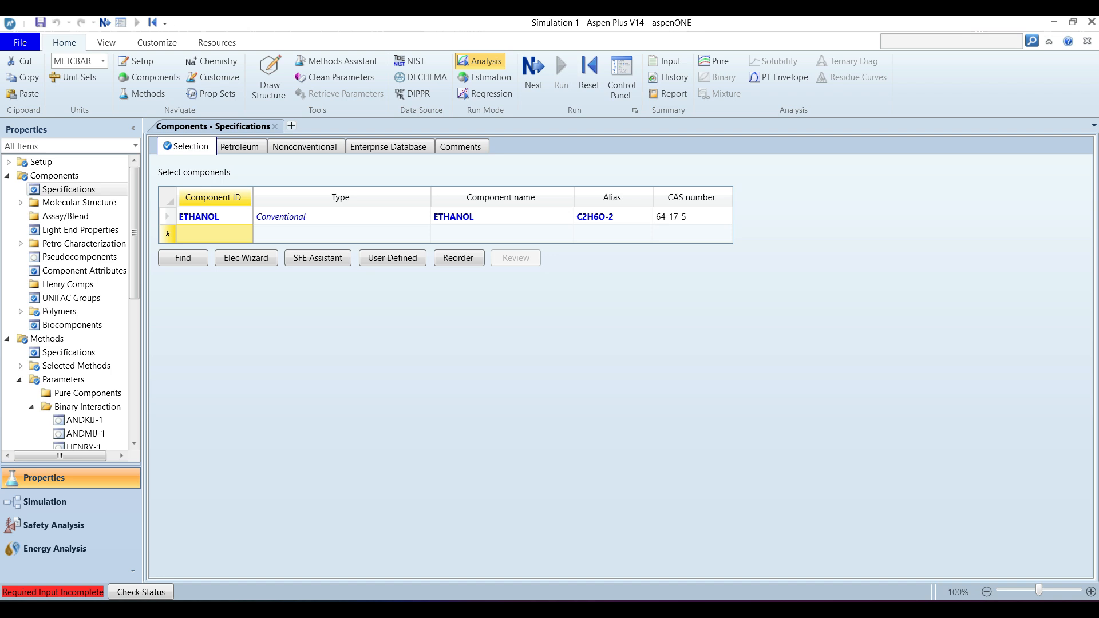
text(WATER)
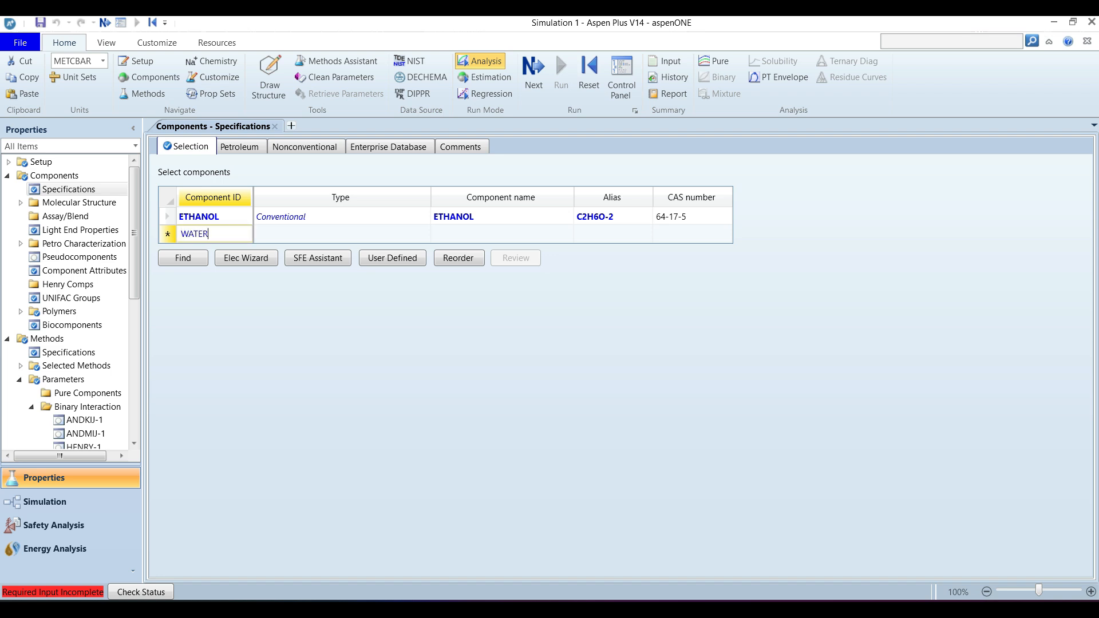
key(Return)
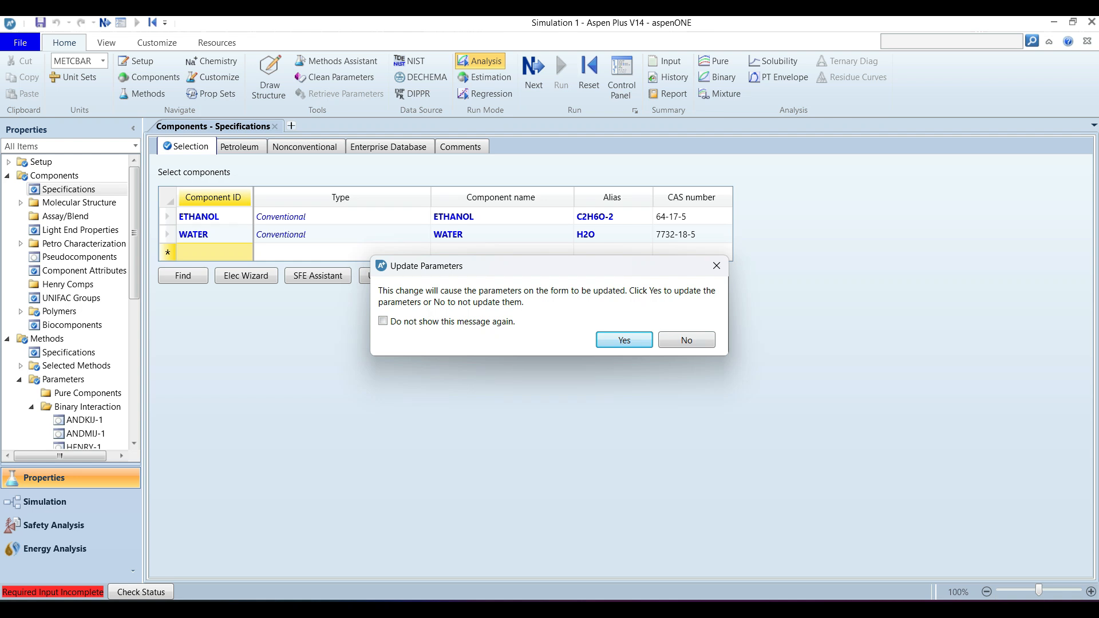
key(Return)
Step: Search the databanks for a compound whose name equals ETHYL ACETATE and add ETHYL-ACETATE as the third component
click(502, 252)
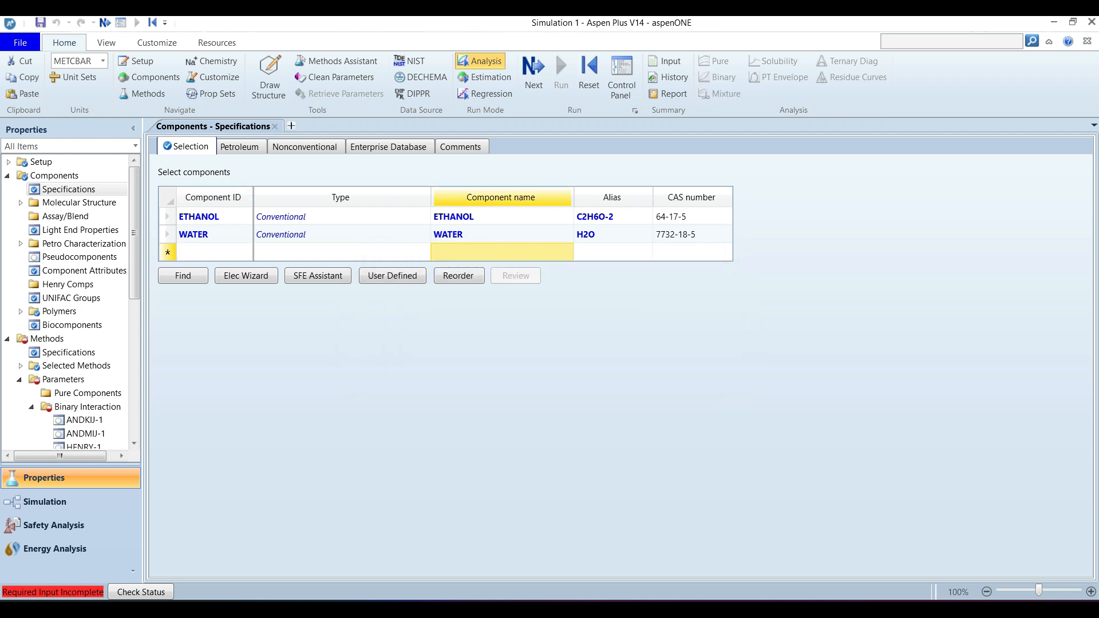
text(ETHY)
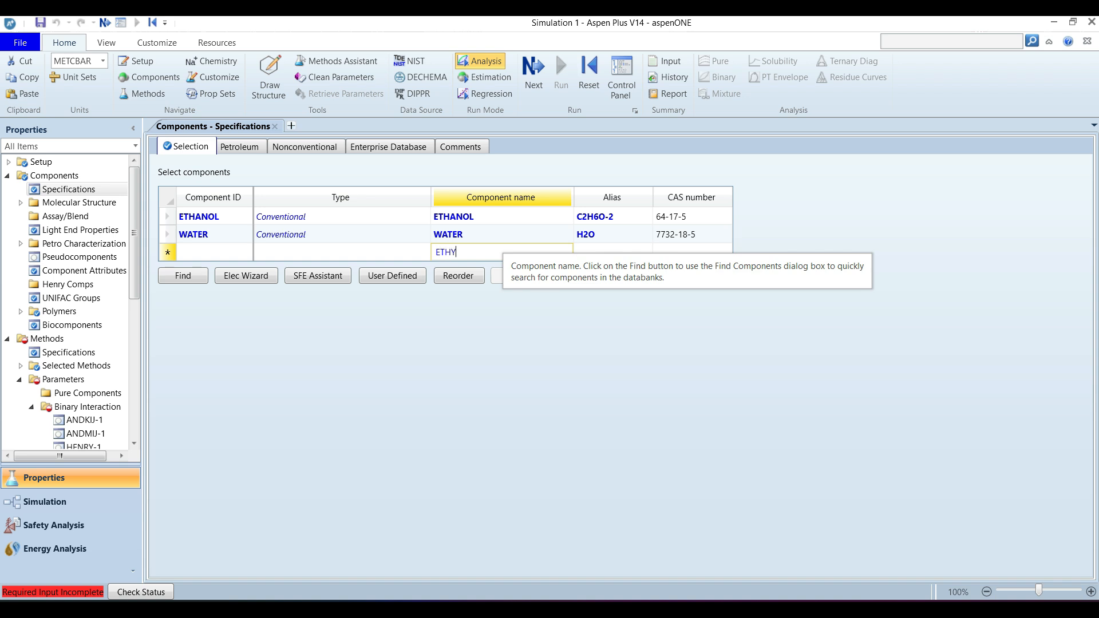
text(L ACETATE)
key(Return)
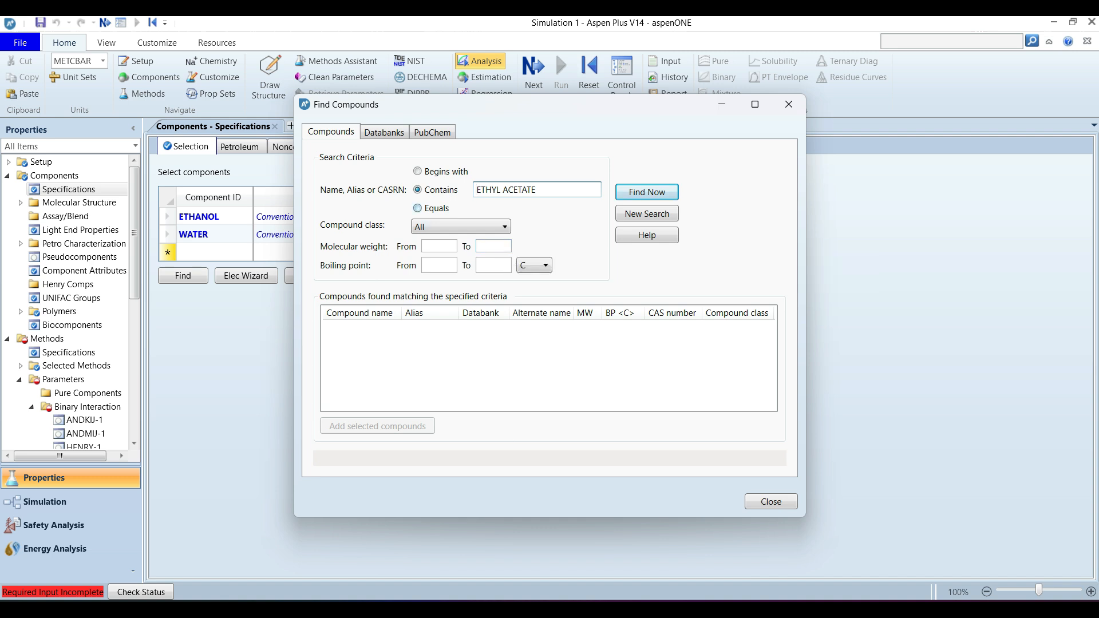
click(418, 209)
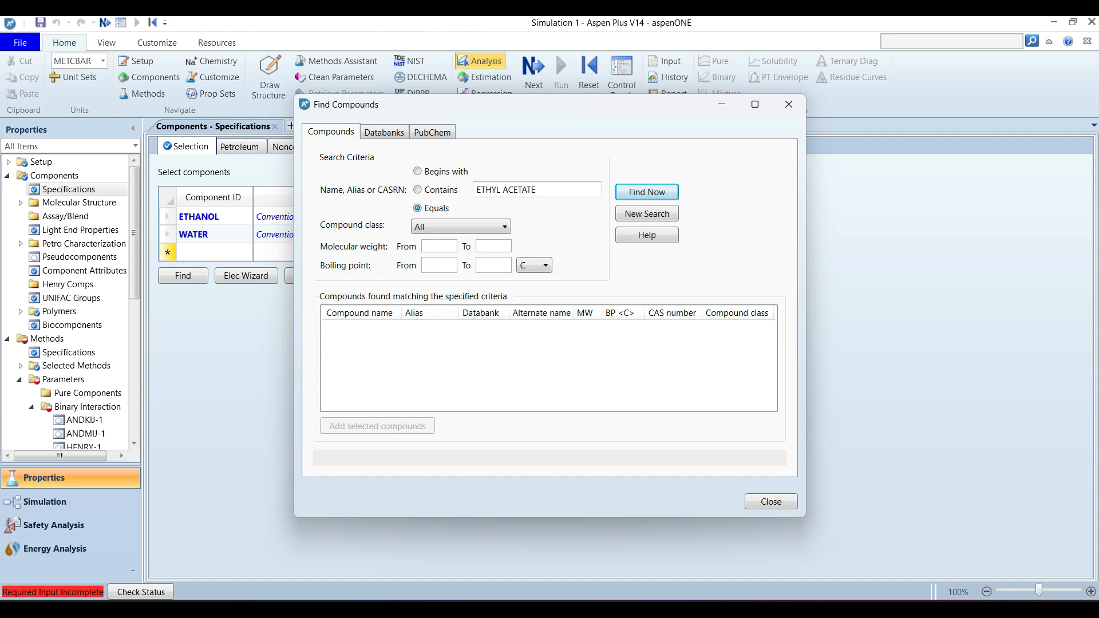
key(Return)
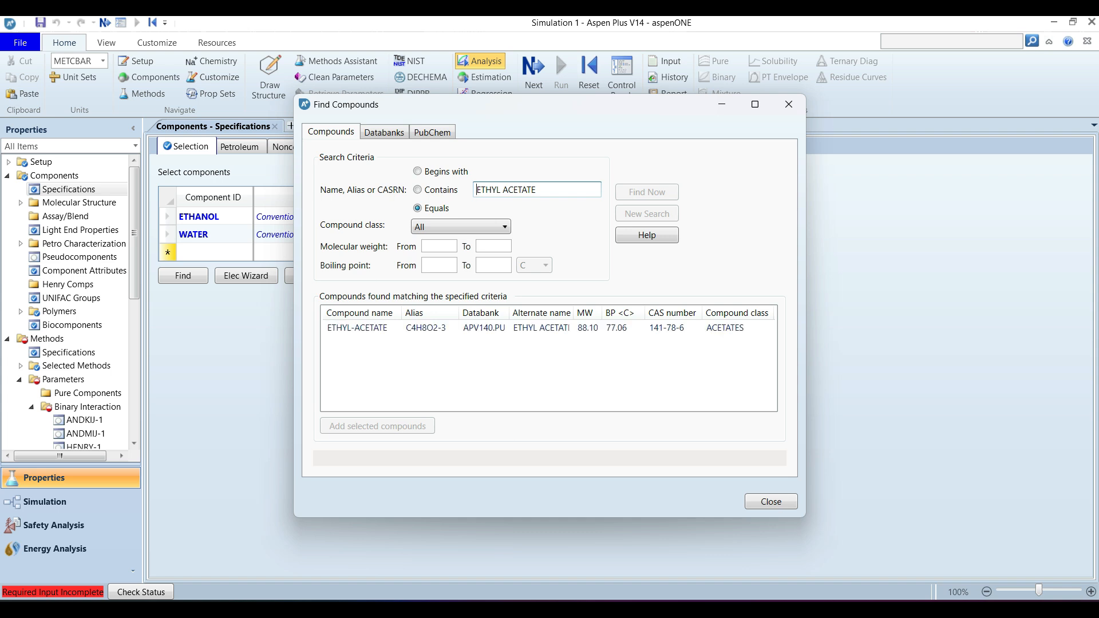
click(367, 328)
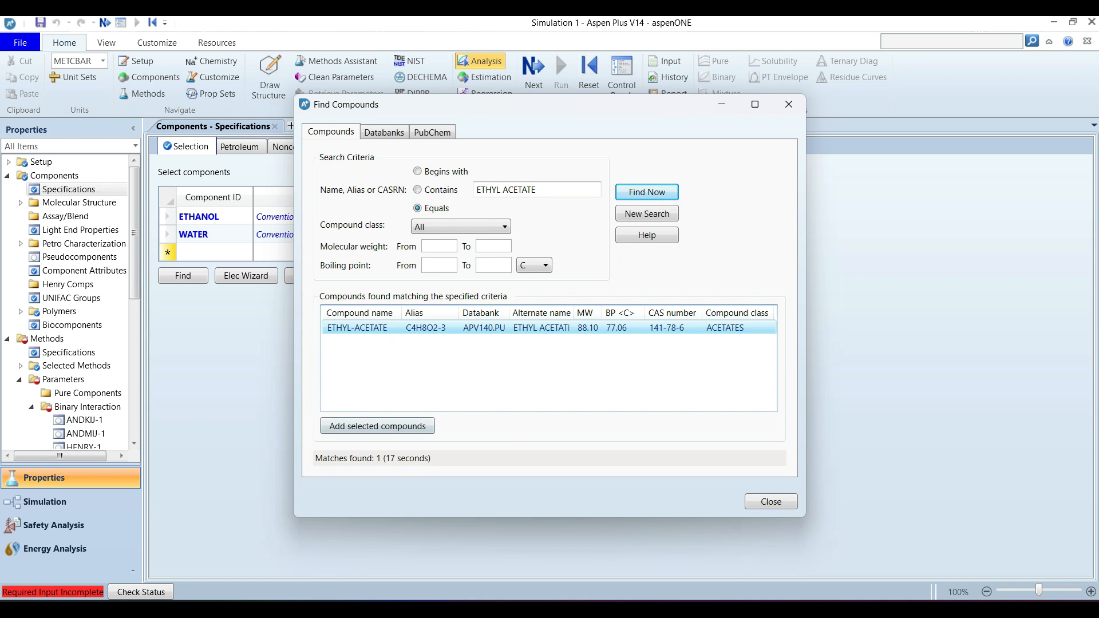
click(377, 426)
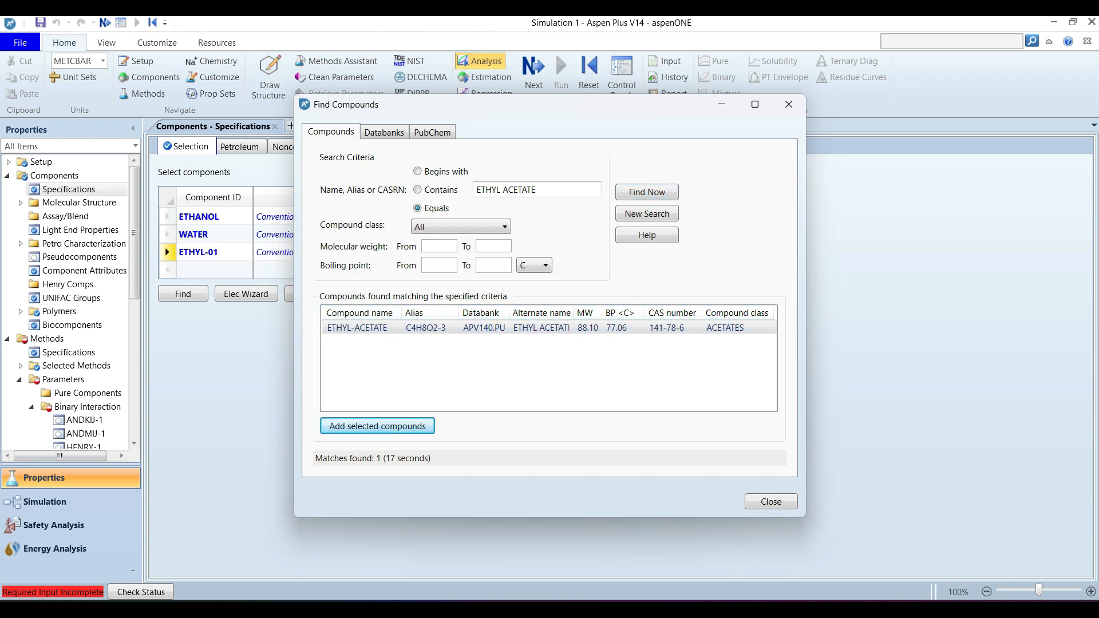
click(772, 502)
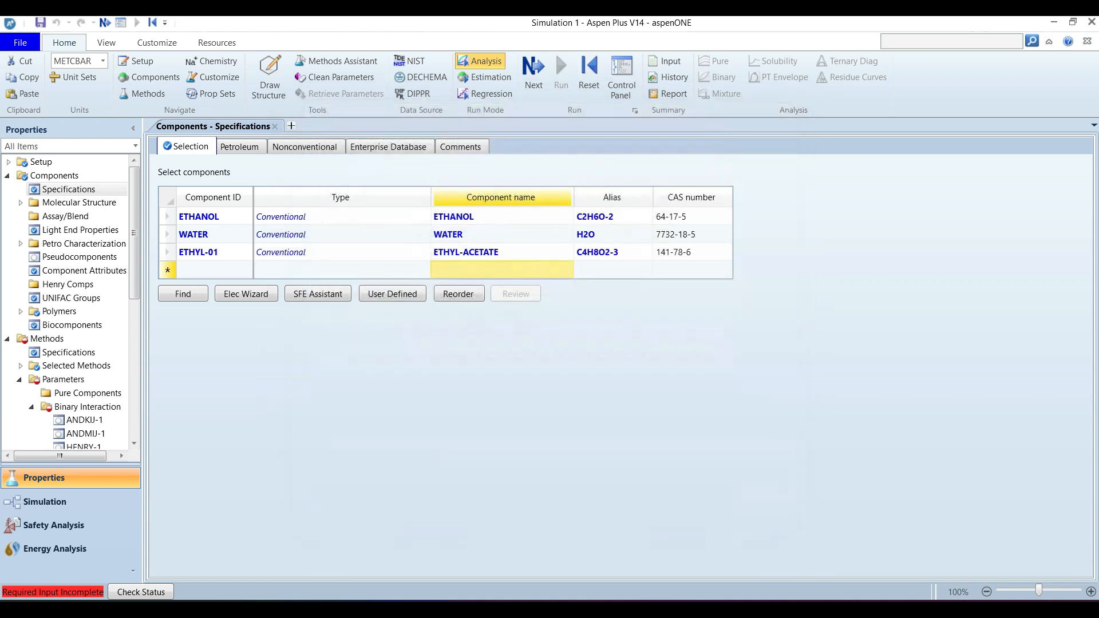
Step: Rename the ethyl acetate component ID to E-ACETAT, renaming the component rather than deleting and replacing it
click(214, 253)
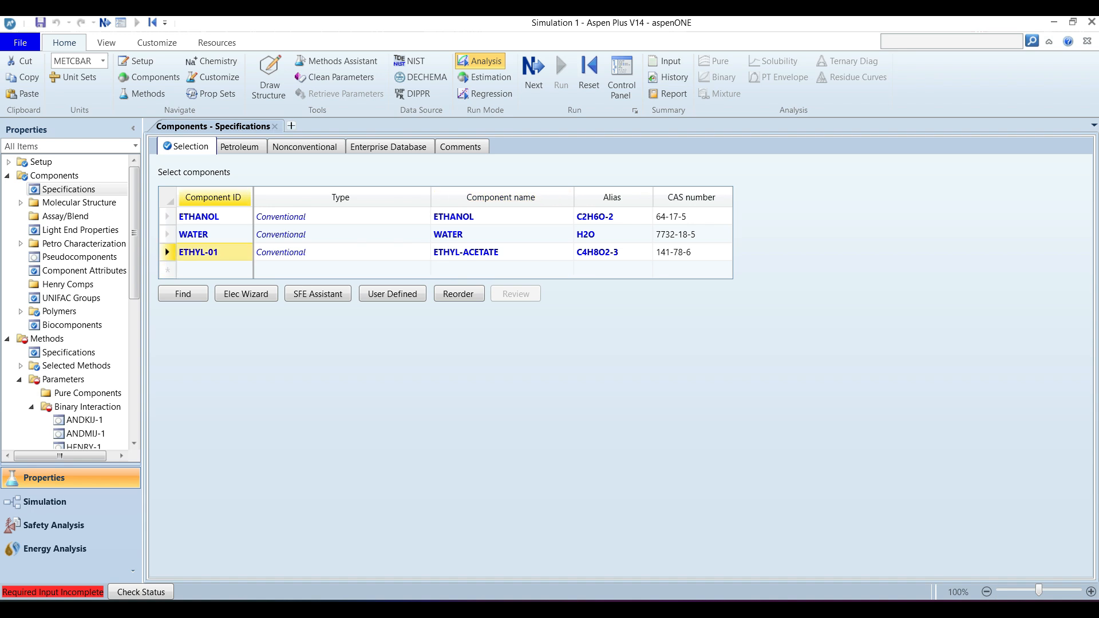
text(E-ACETAT)
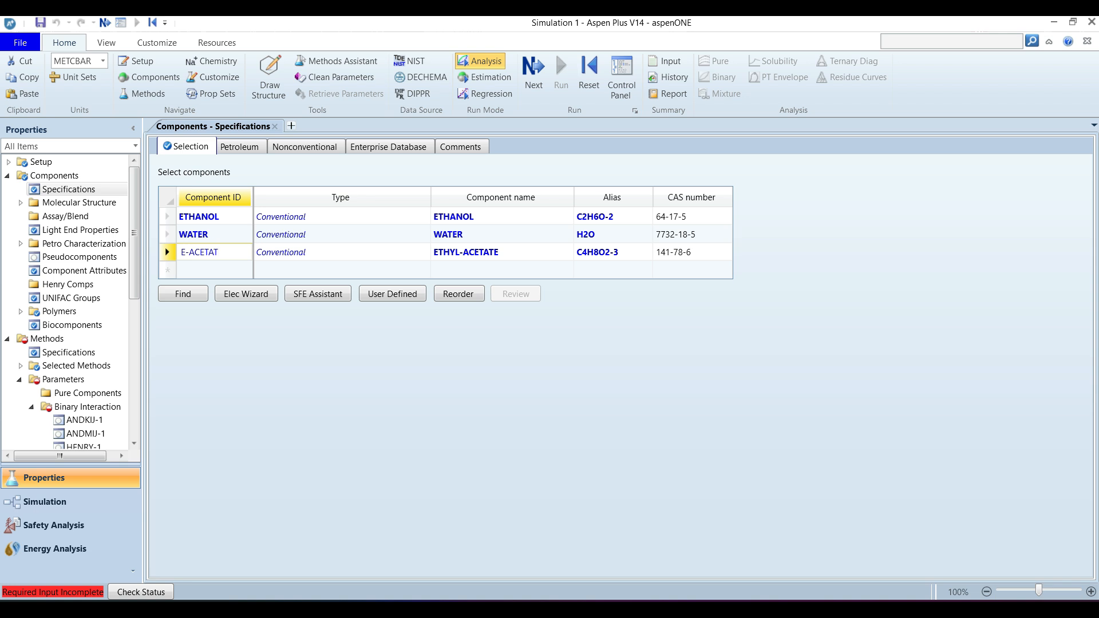
key(Return)
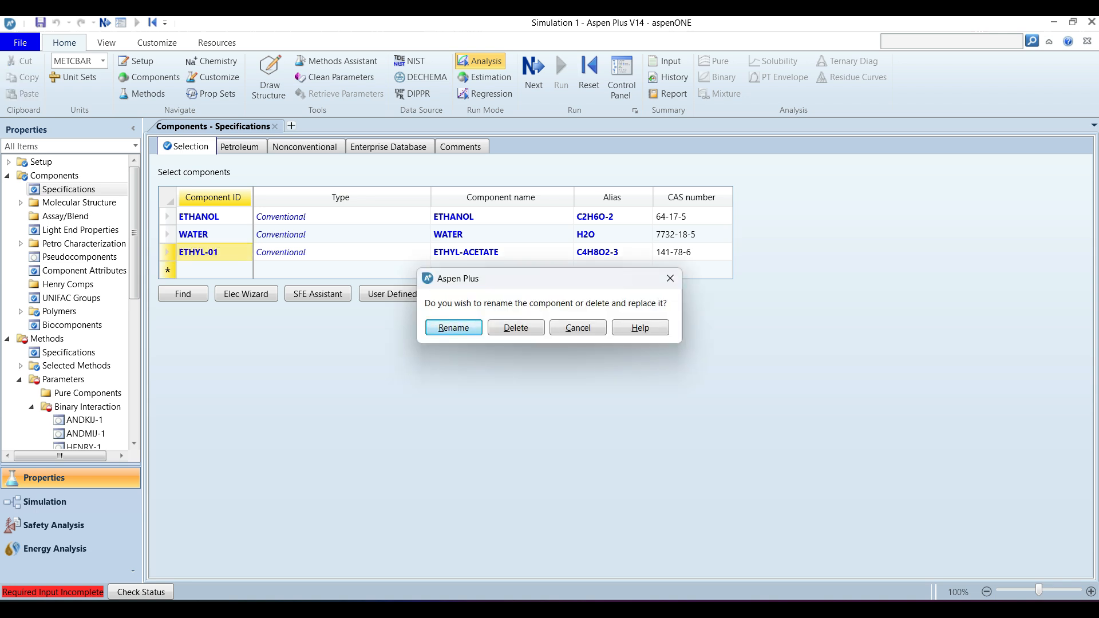
key(Return)
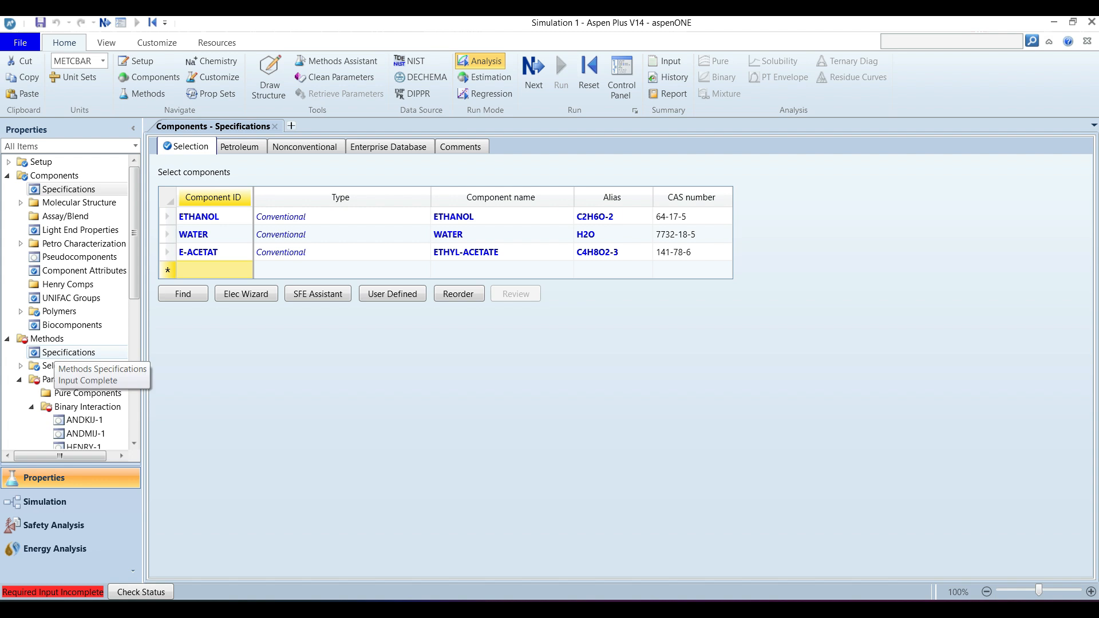
Step: Open the property method specifications and set the global method to NRTL-HOC
click(57, 352)
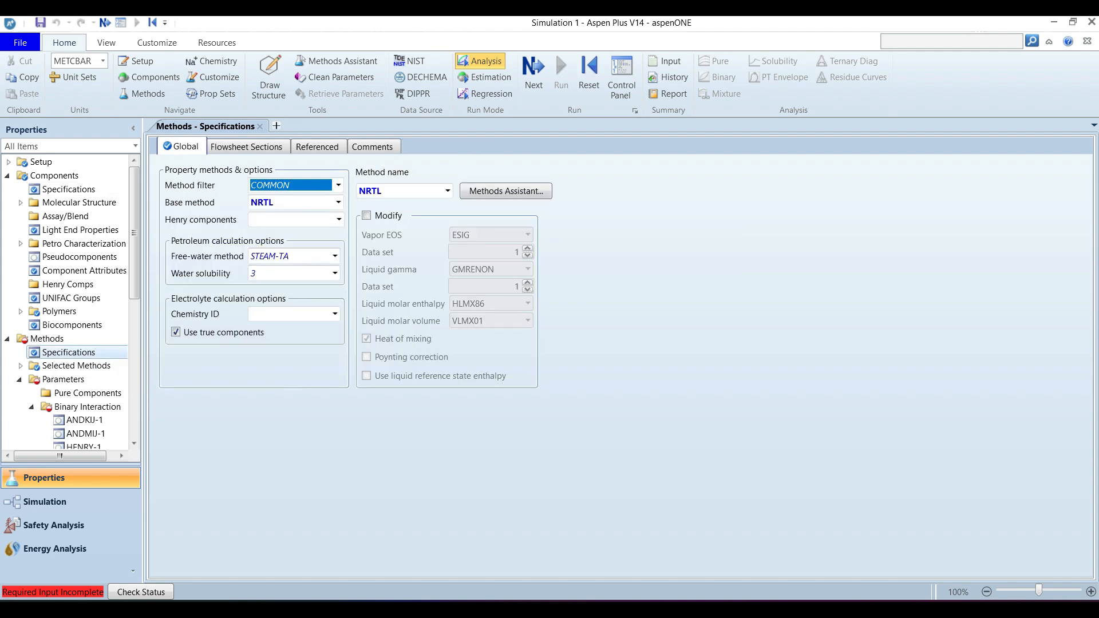
click(447, 192)
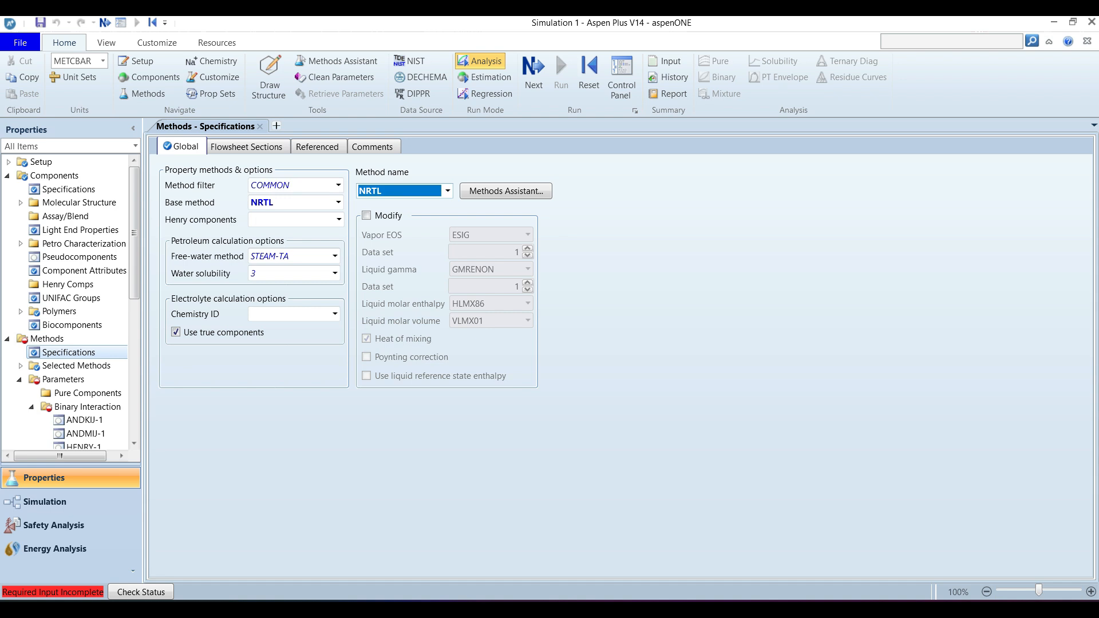
key(Down)
key(Down)
key(Down)
key(Up)
key(Return)
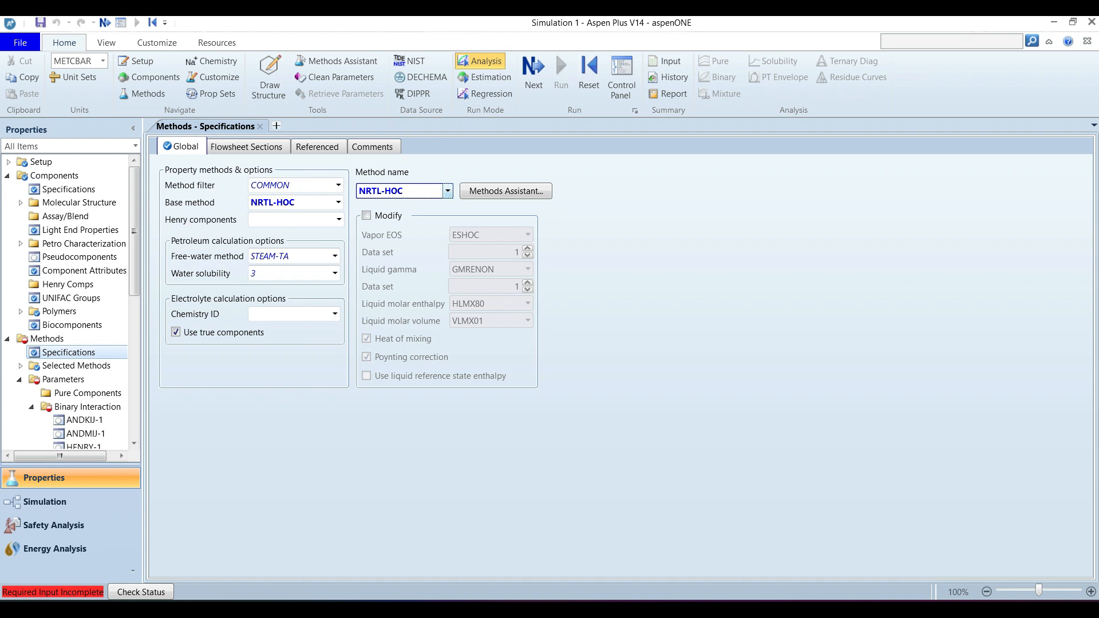
click(447, 190)
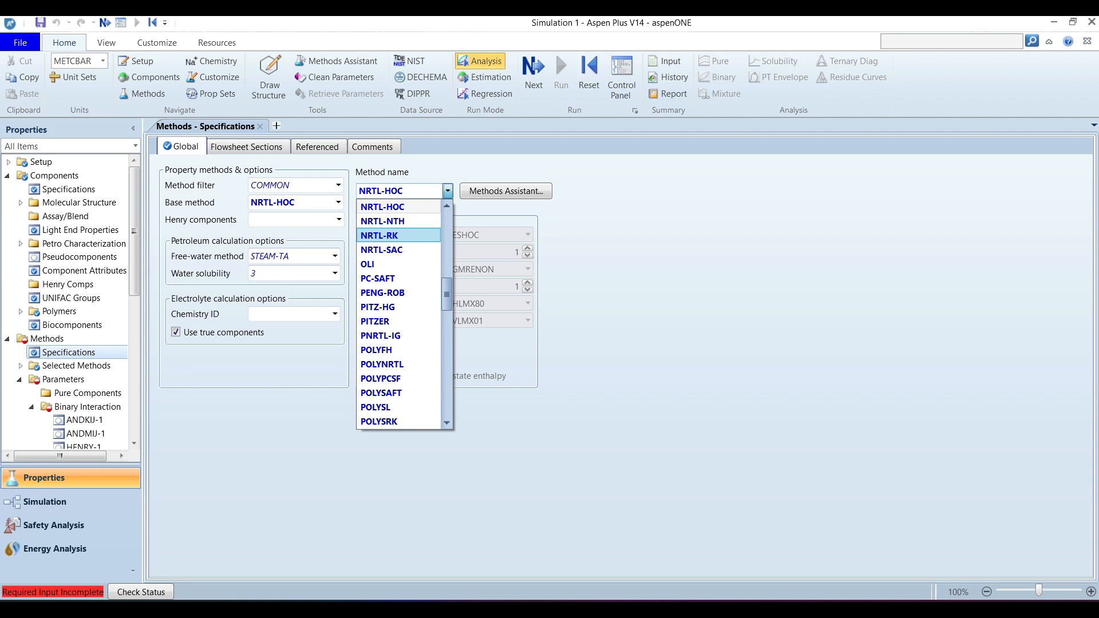
key(Escape)
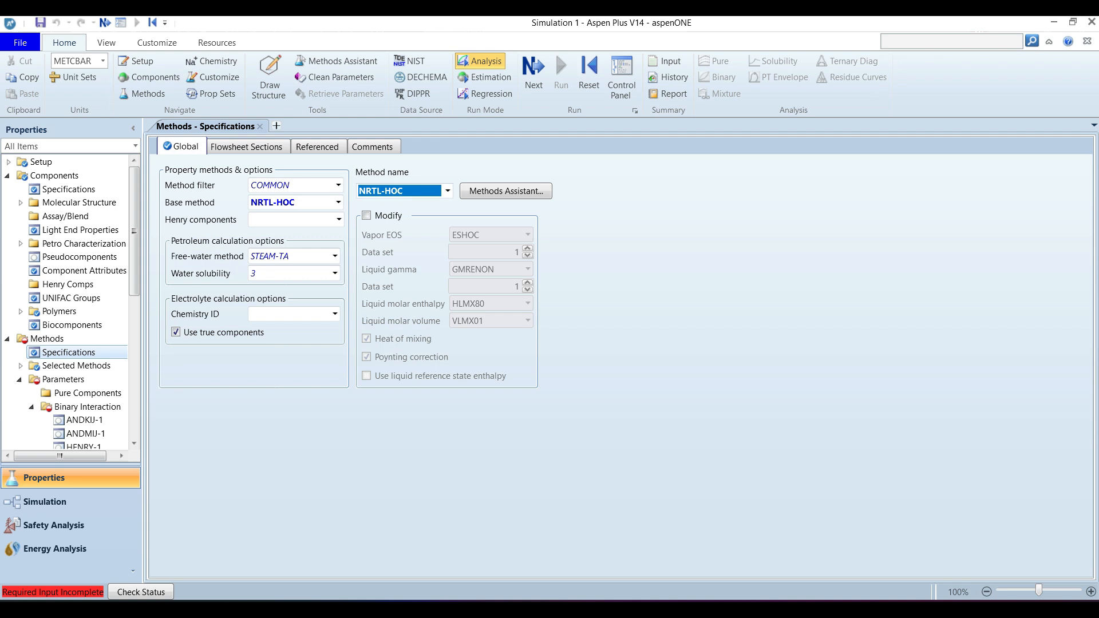
Step: Go through the HOCETA and NRTL binary interaction parameters and enable estimation of missing NRTL parameters using UNIFAC
click(533, 74)
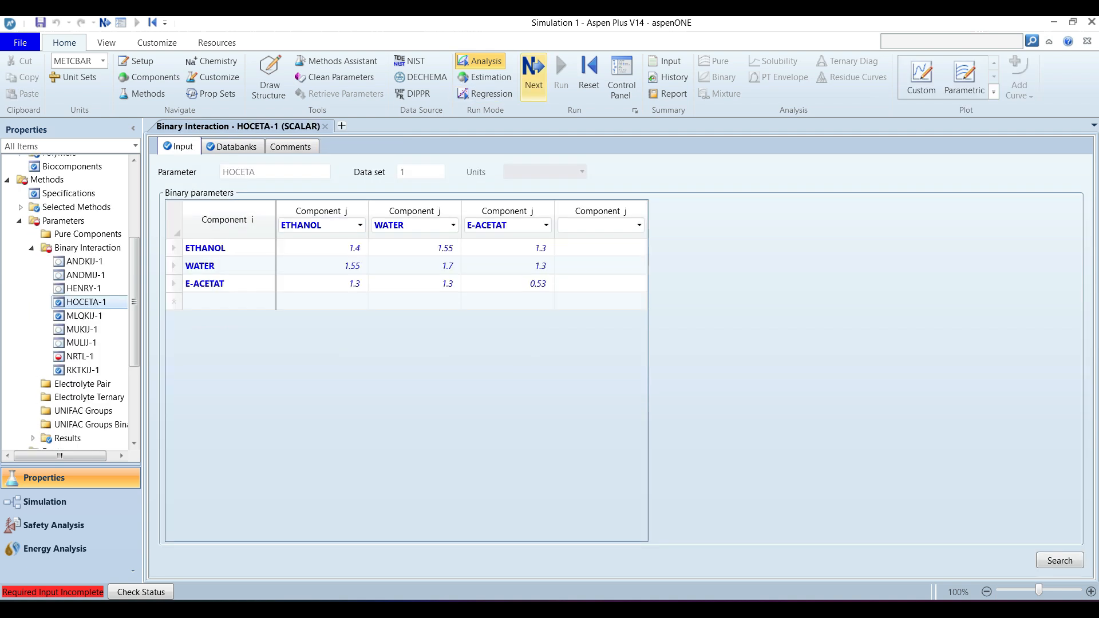
click(533, 77)
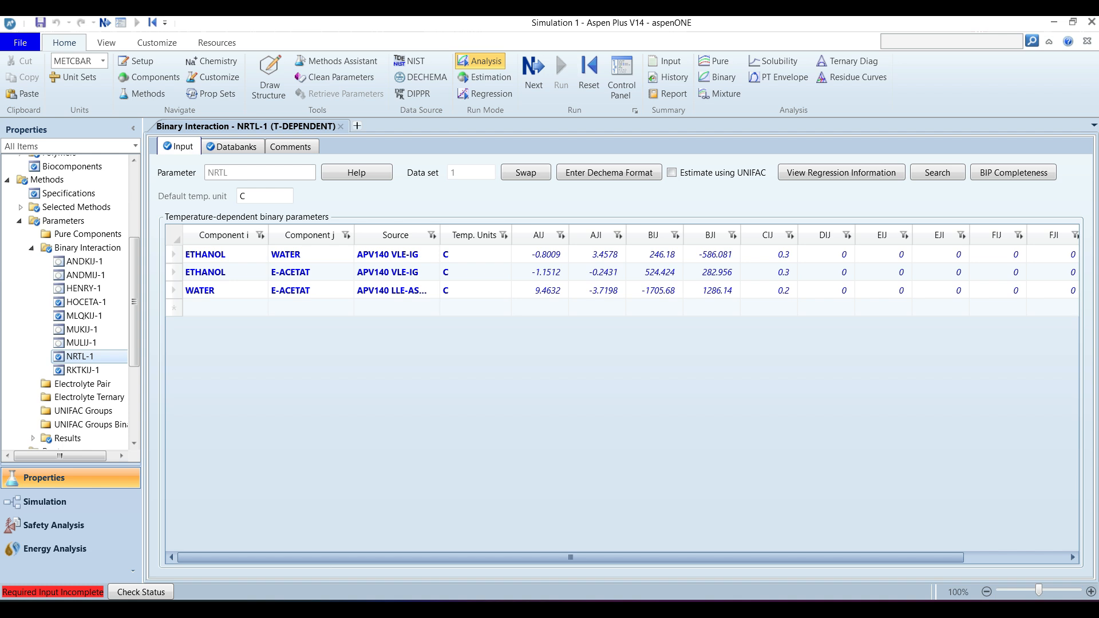
click(174, 290)
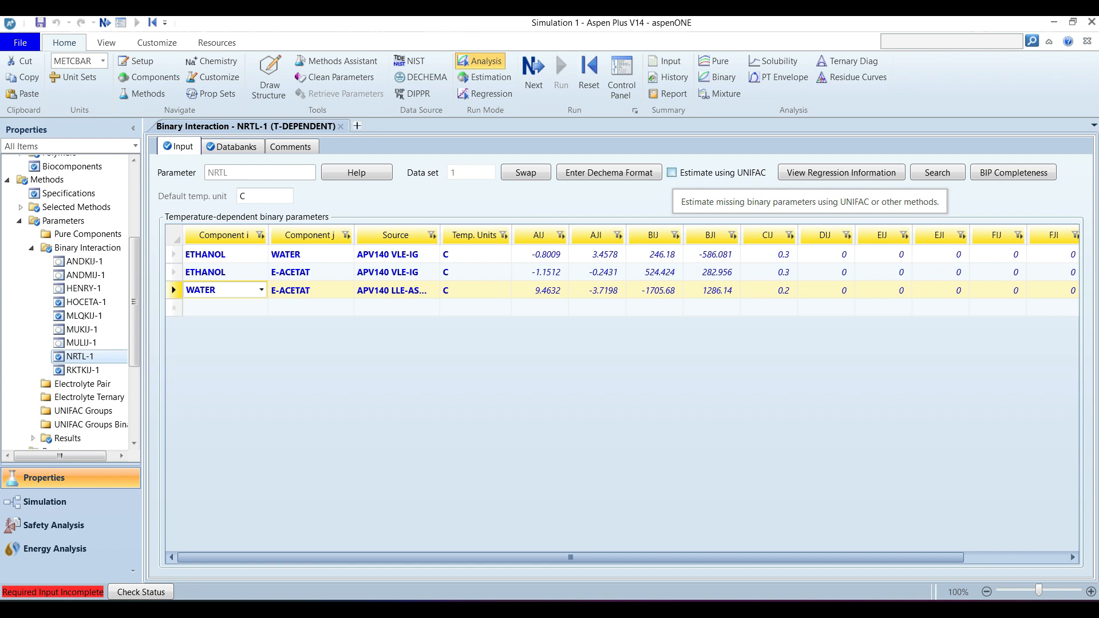
click(672, 172)
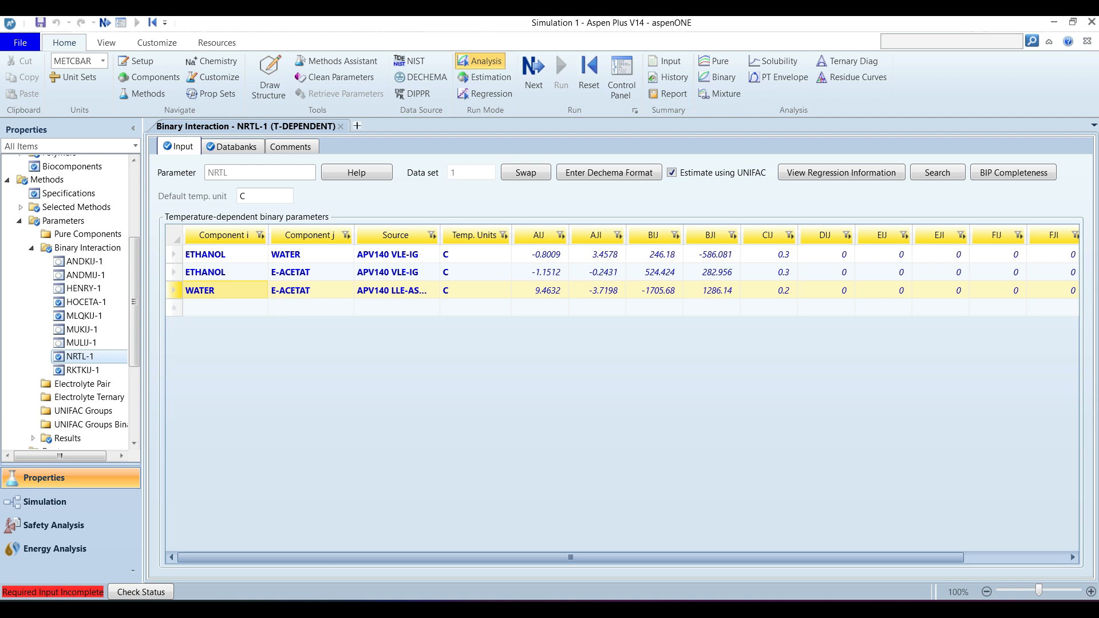
Step: Open the list of property analyses and delete the incomplete BINRY-1 analysis
scroll(68, 303, down, 4)
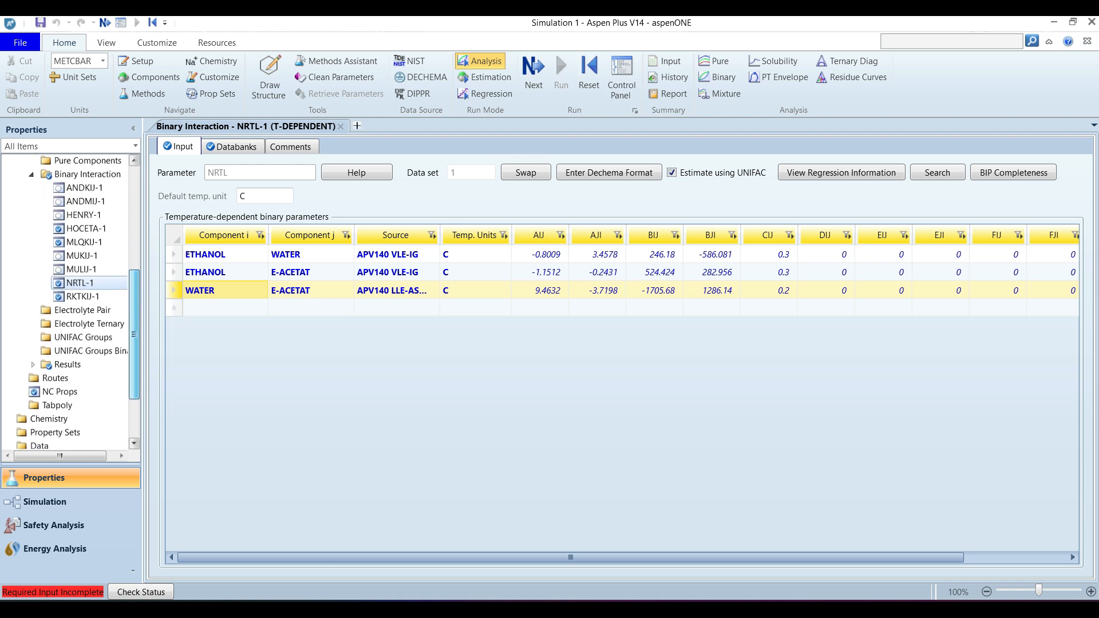
scroll(69, 302, down, 1)
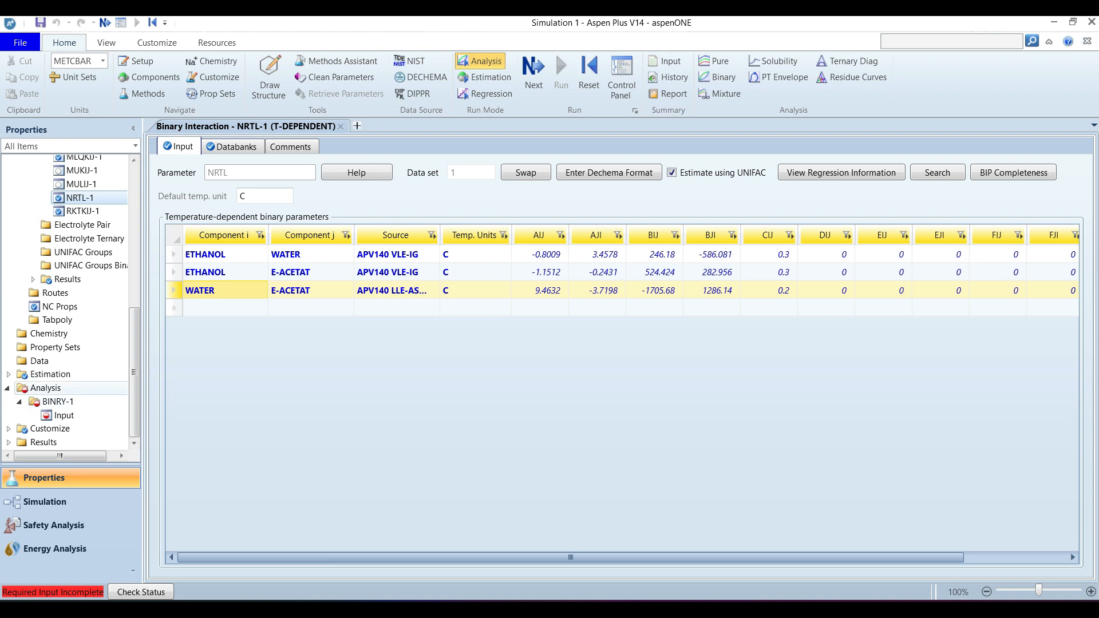
click(46, 388)
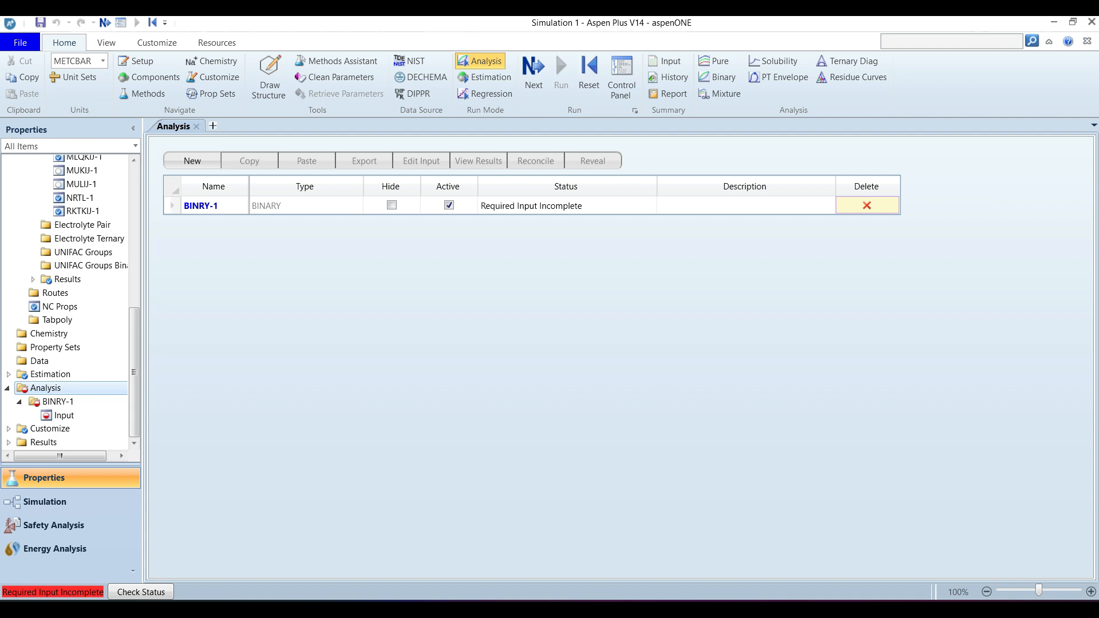
click(867, 205)
key(Return)
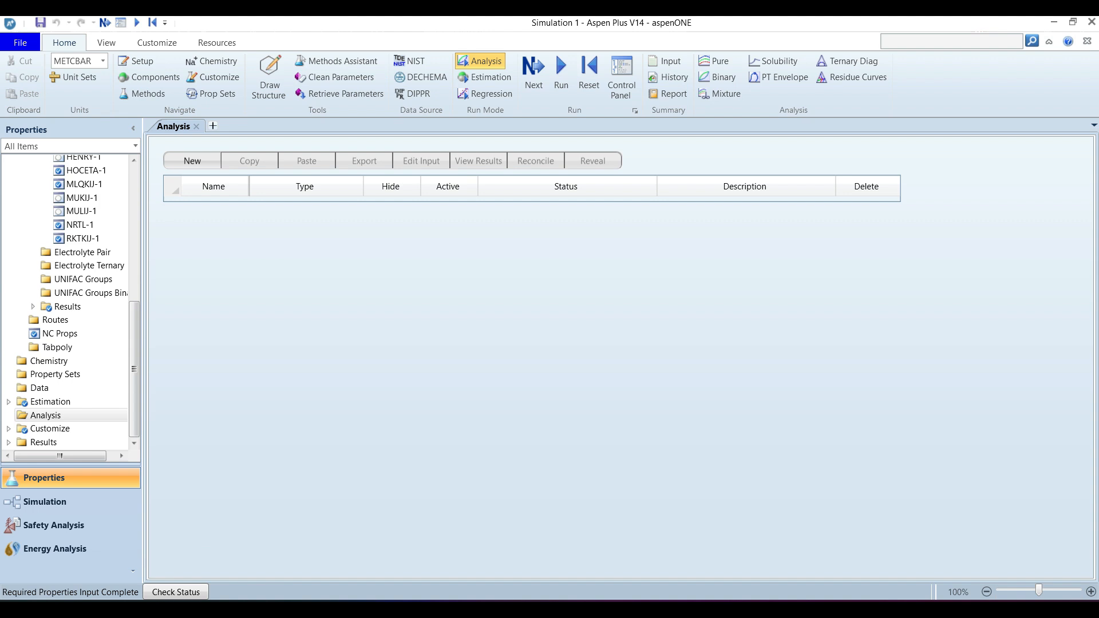
Step: Run the property calculations and start a residue curve analysis using the Distillation Synthesis ternary maps
click(561, 70)
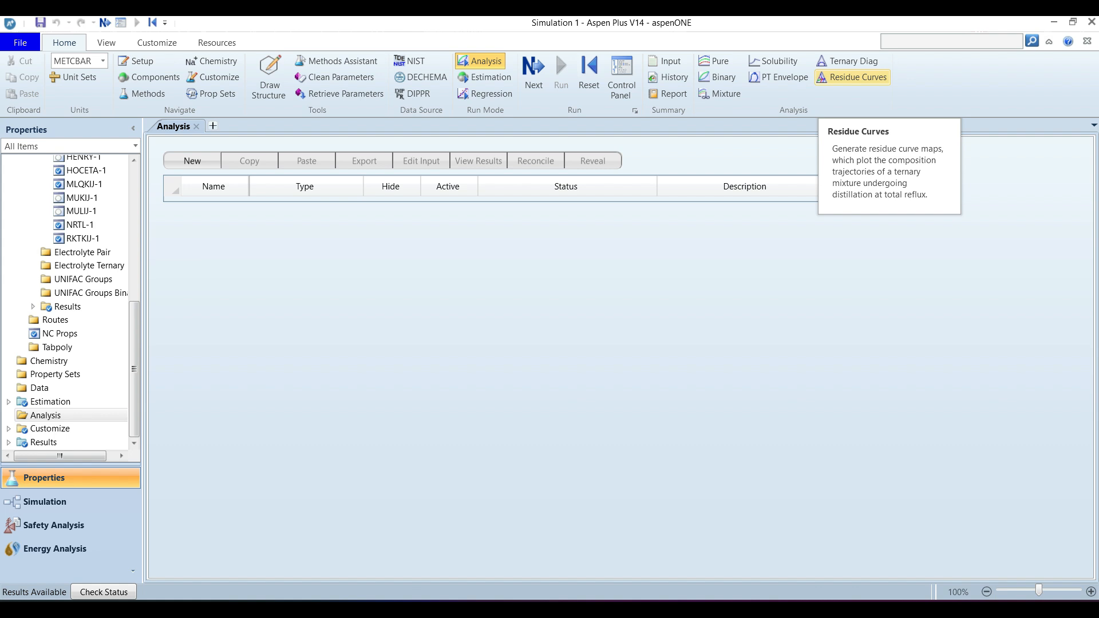
click(853, 77)
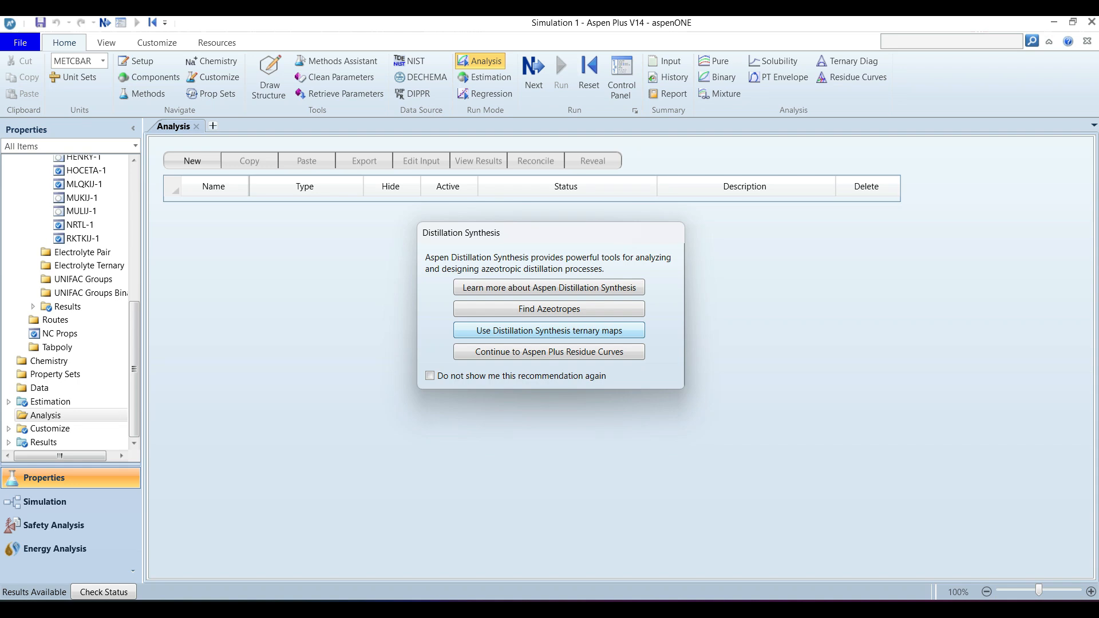
click(549, 330)
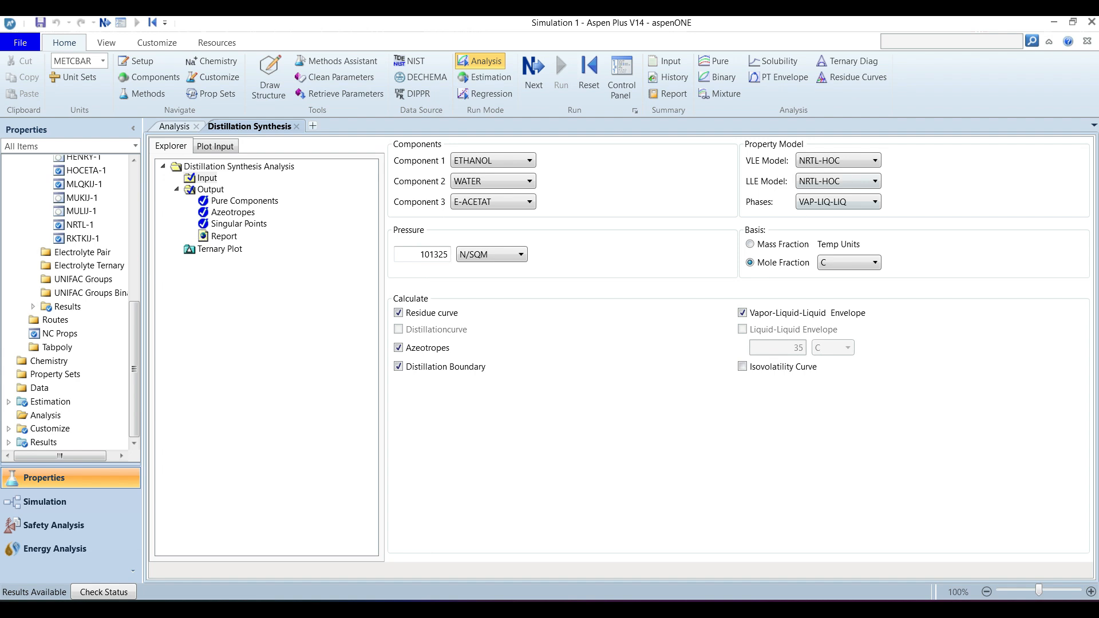
Step: In the distillation synthesis input, keep NRTL-HOC as the LLE model and select VAP-LIQ-LIQ for the phases
click(859, 181)
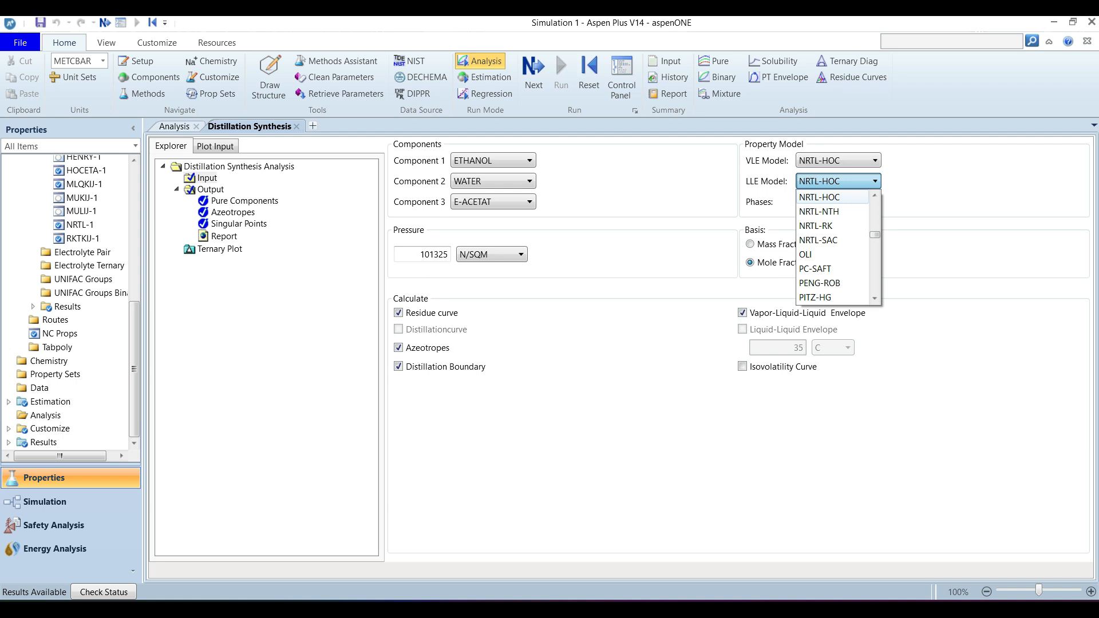
click(859, 182)
click(861, 201)
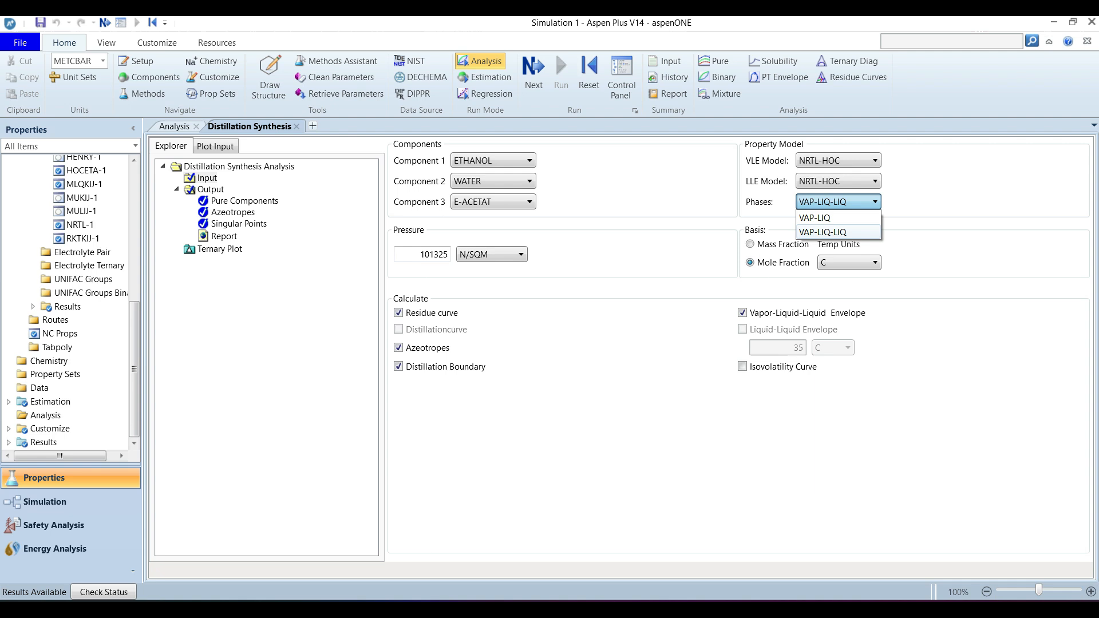
click(823, 233)
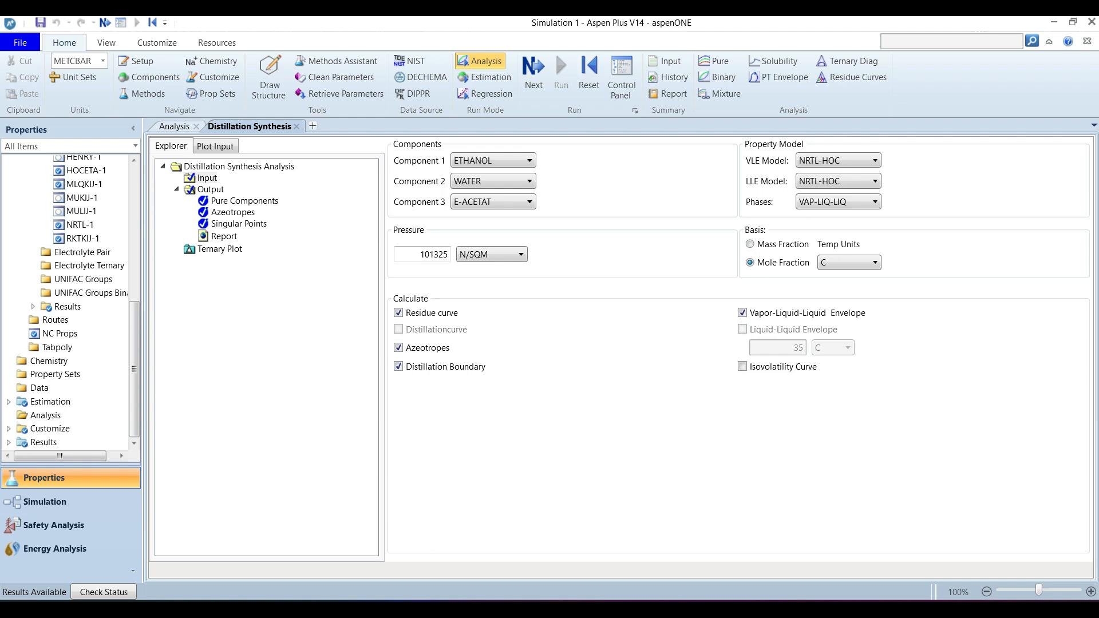
Step: Examine the calculated azeotropes, the singular points and the azeotrope search report for the ternary mixture
click(232, 213)
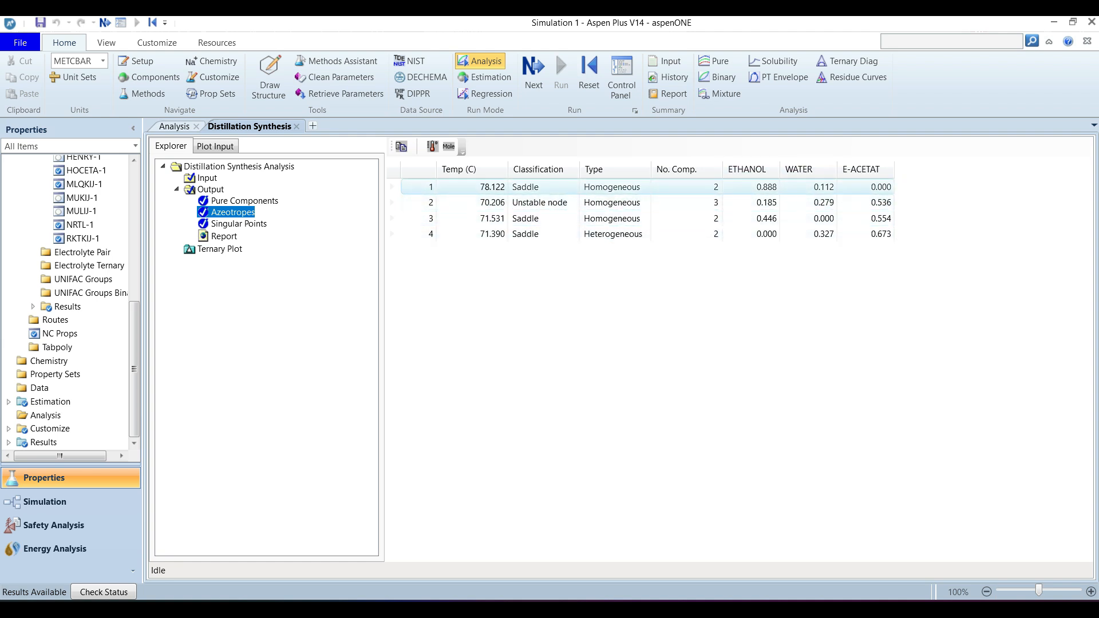
click(472, 187)
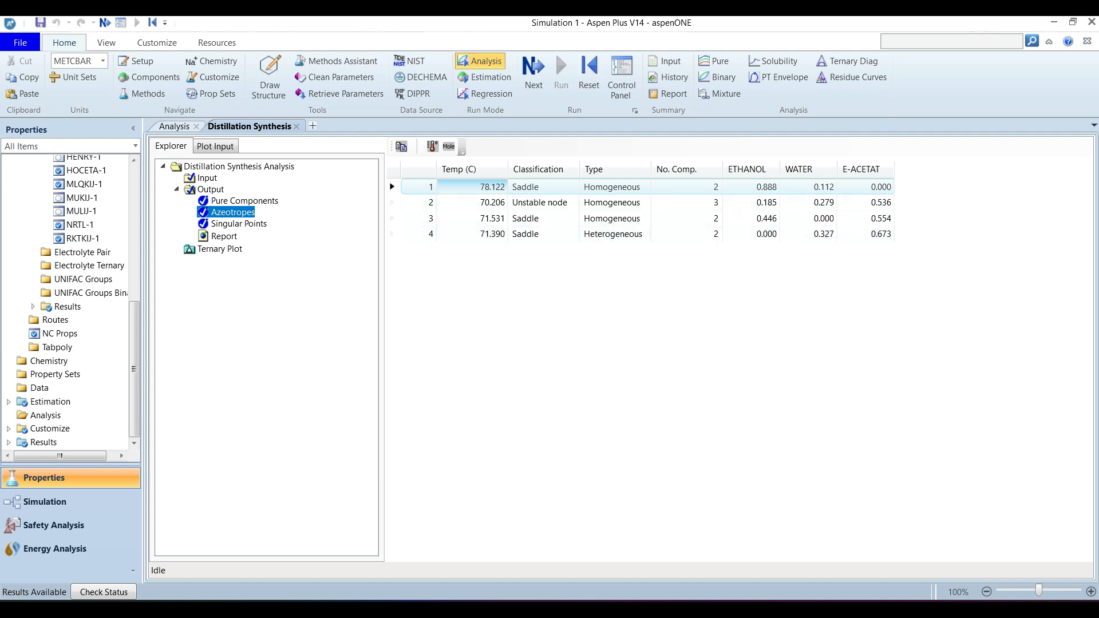
click(239, 224)
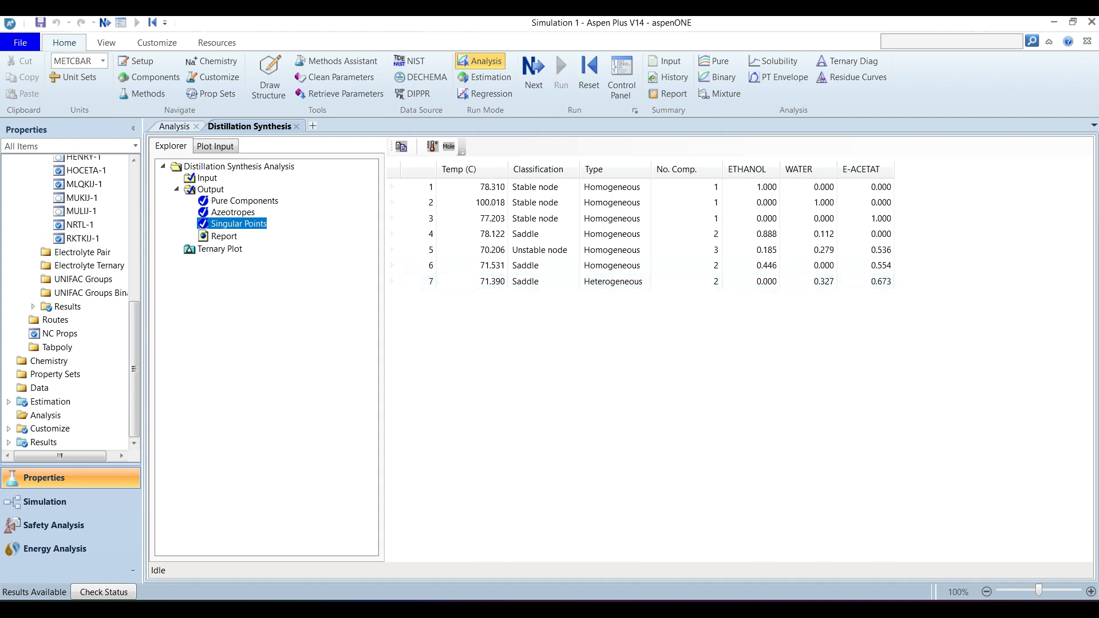
click(224, 237)
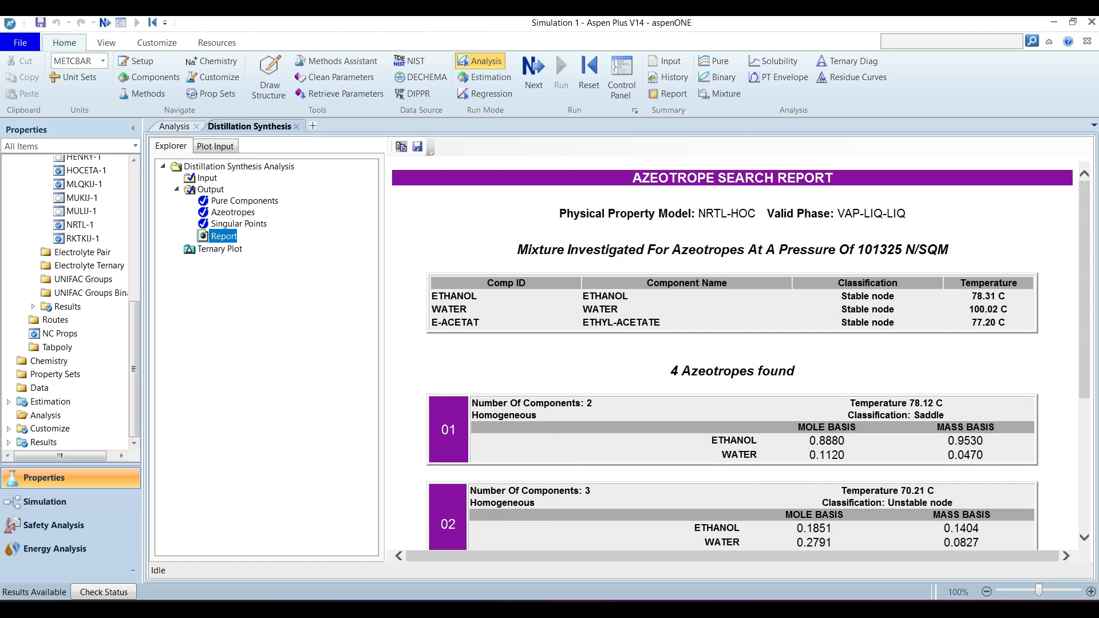
scroll(733, 359, down, 5)
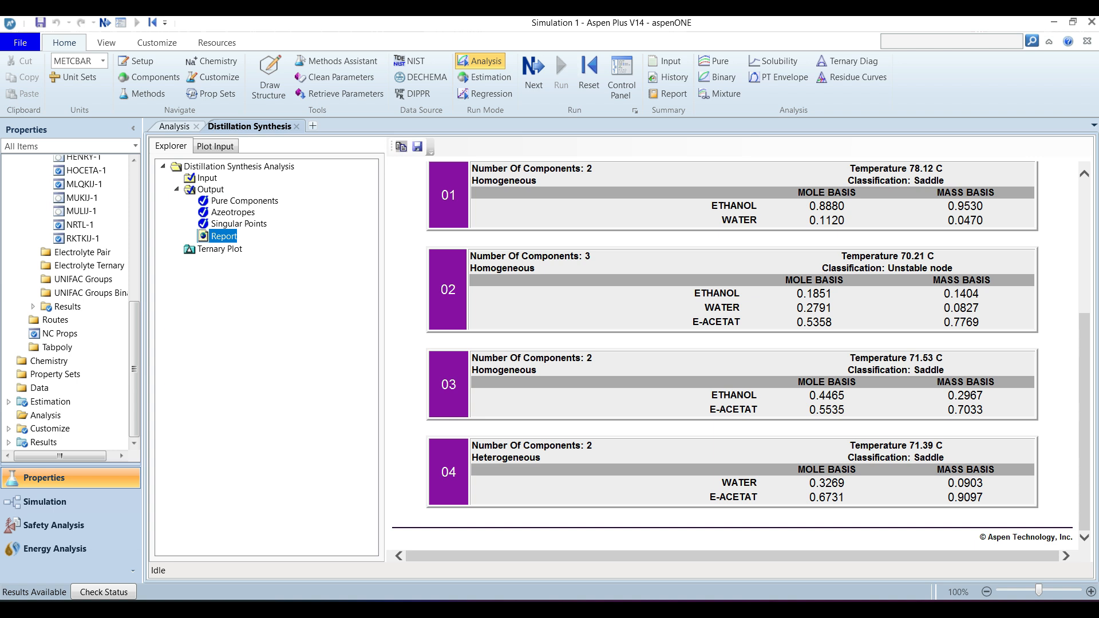
scroll(733, 355, up, 2)
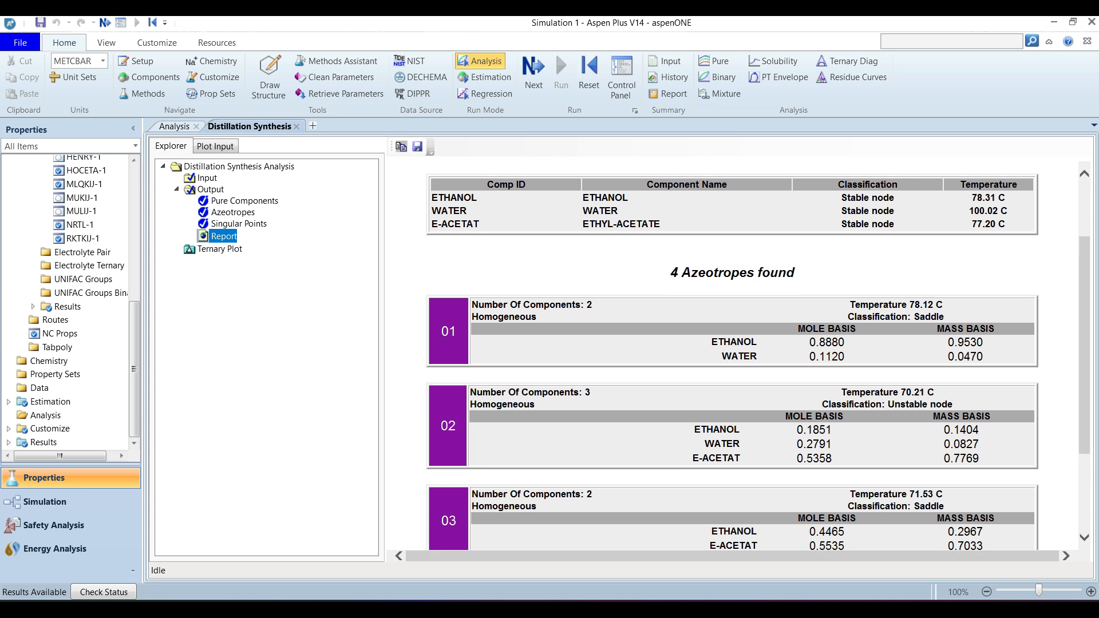
Step: Generate the ternary plot, rotate it until ethanol is at the top vertex, and switch it to an equilateral triangle
click(220, 249)
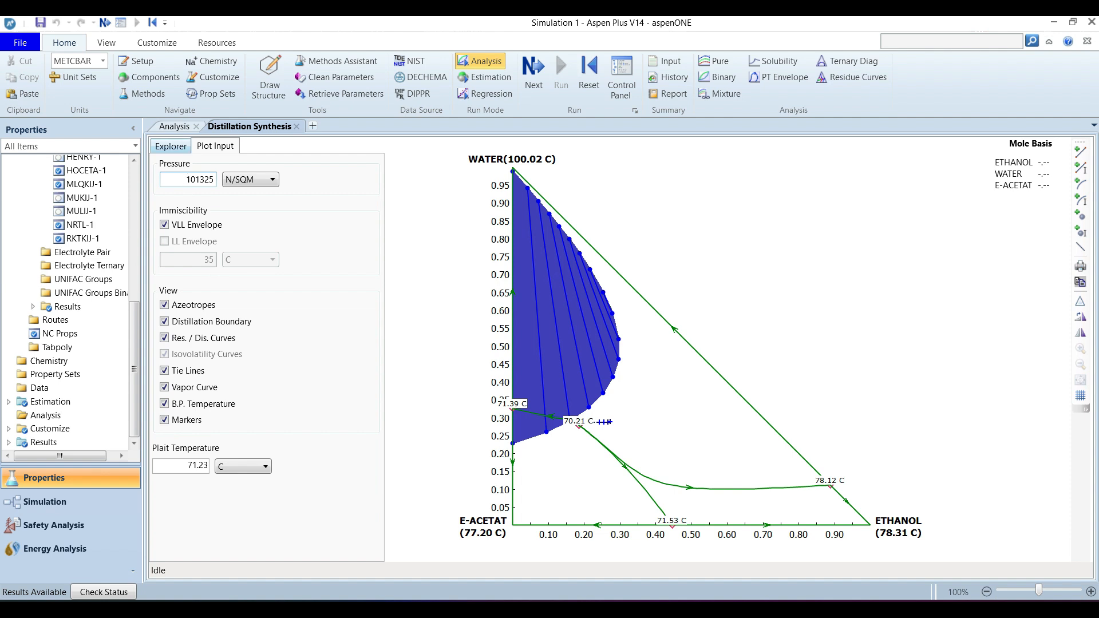
click(171, 147)
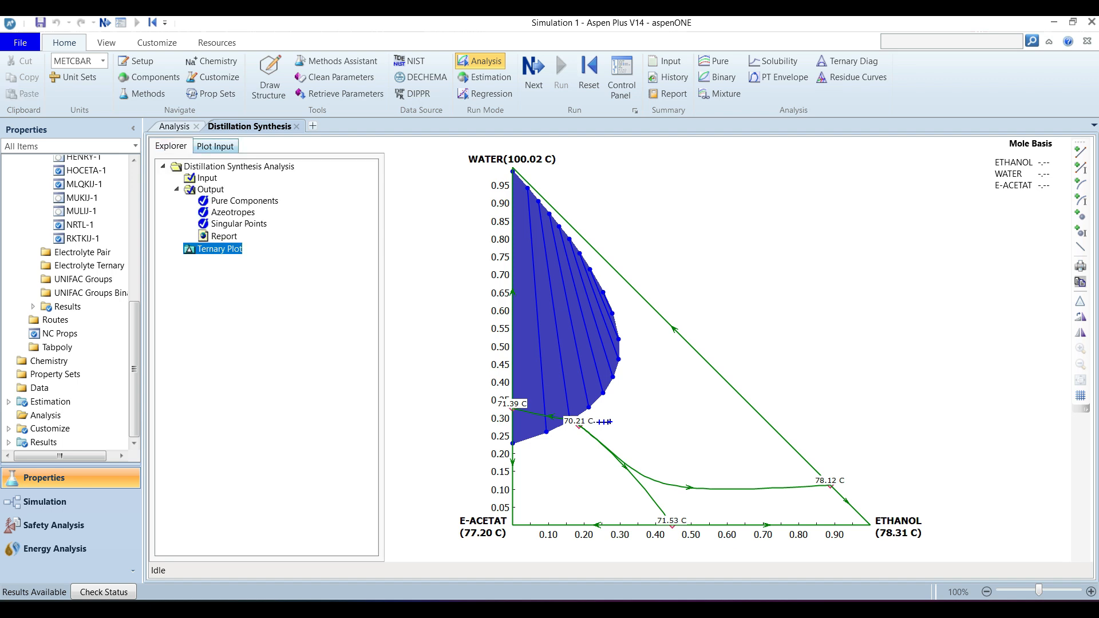
click(216, 146)
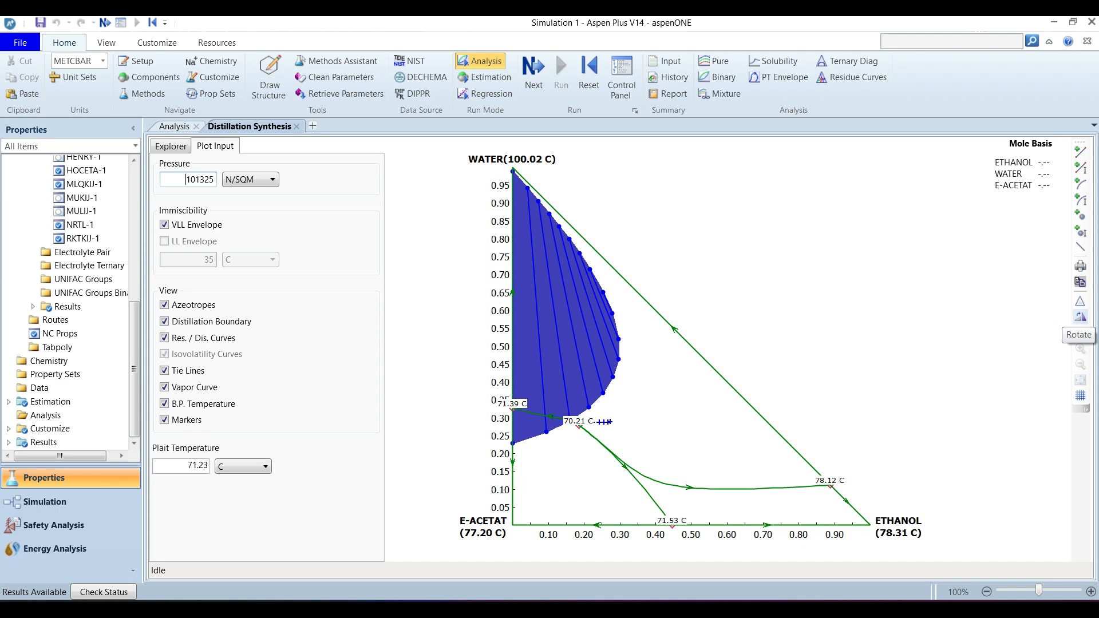
click(1081, 317)
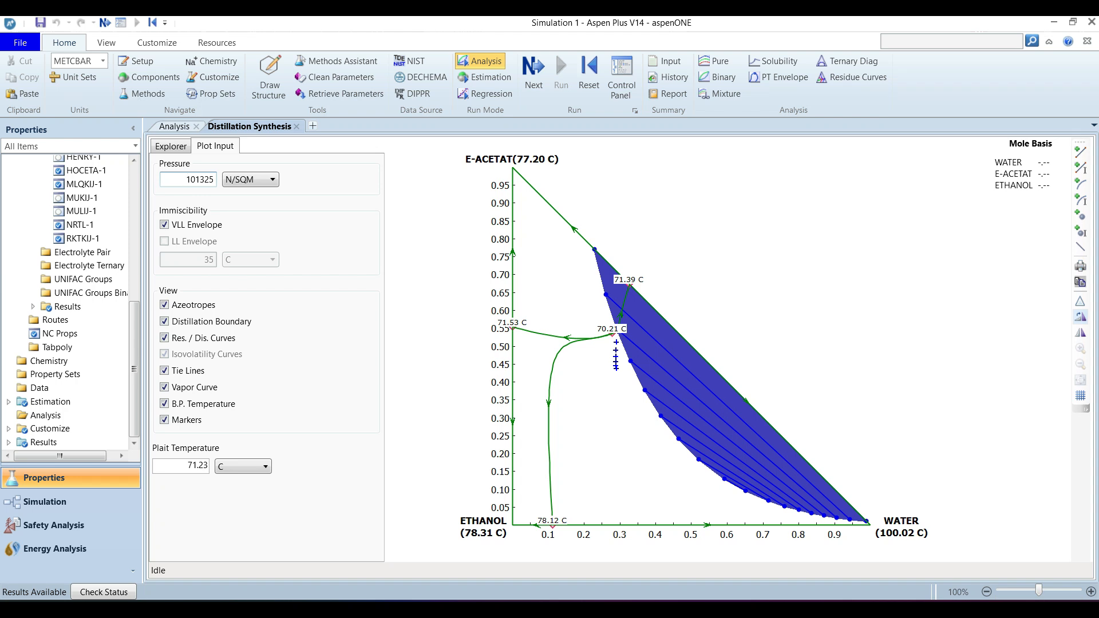
click(1080, 317)
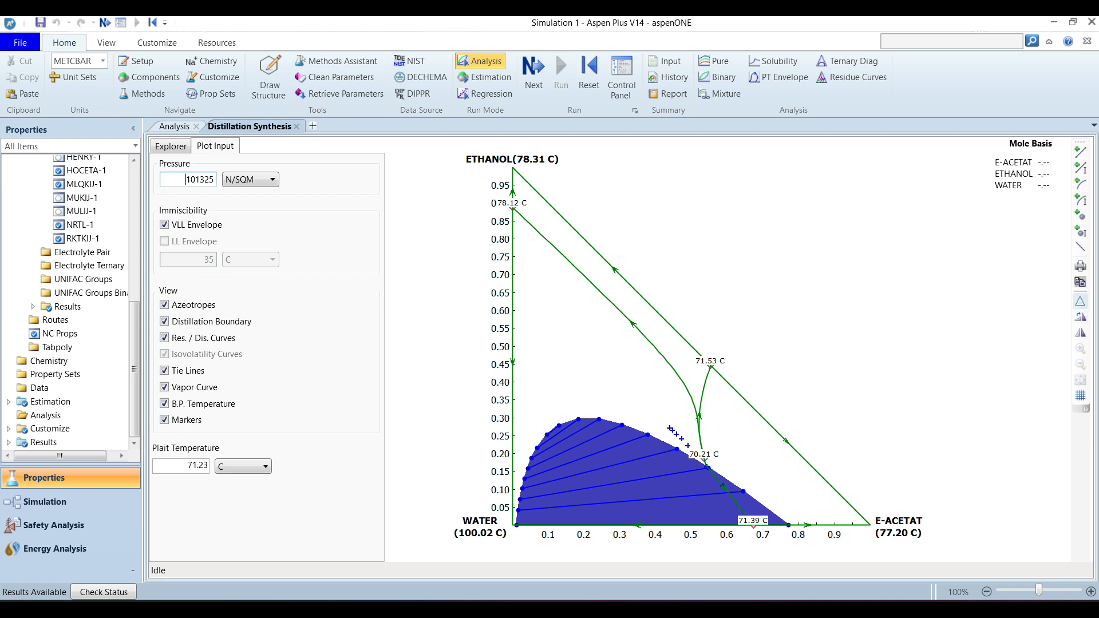
click(1080, 301)
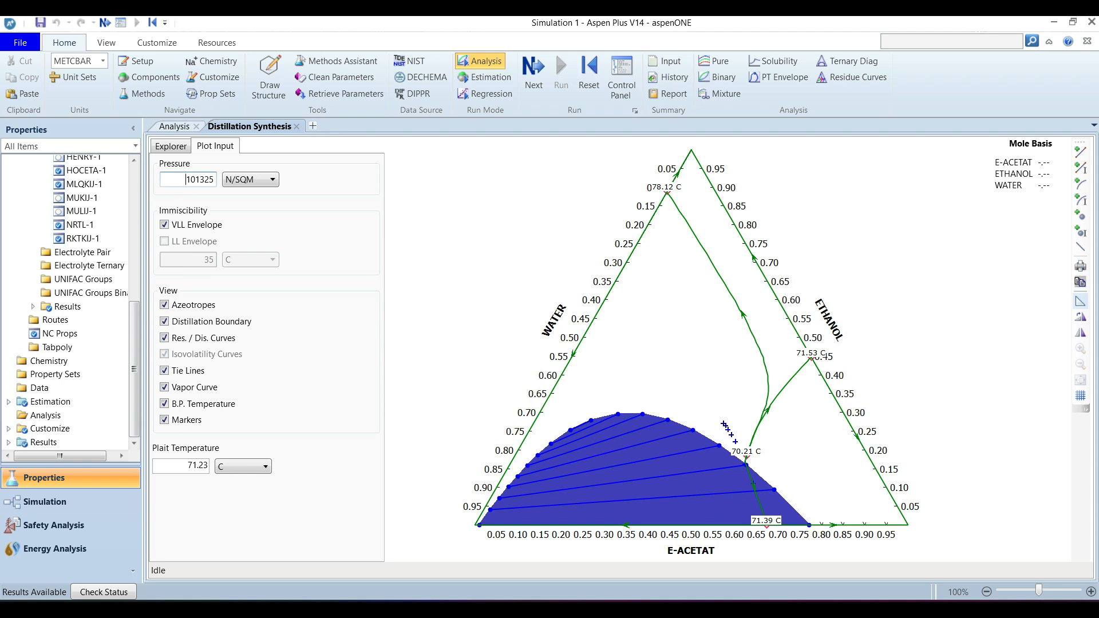
Step: Switch the ternary plot to a right triangle and turn on its grid
click(1080, 301)
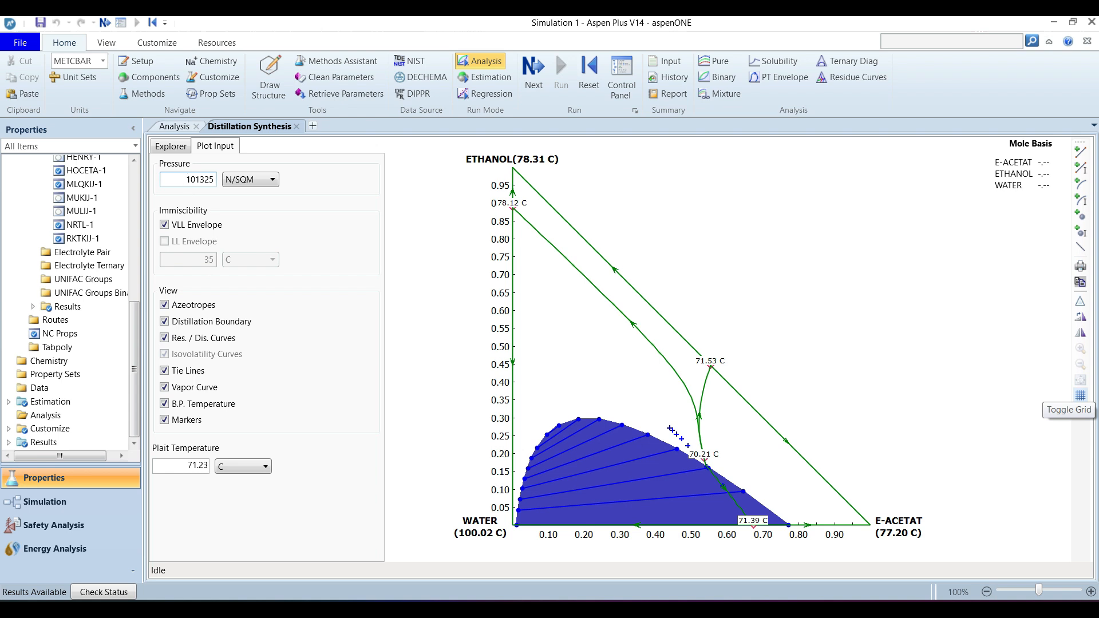
click(1081, 395)
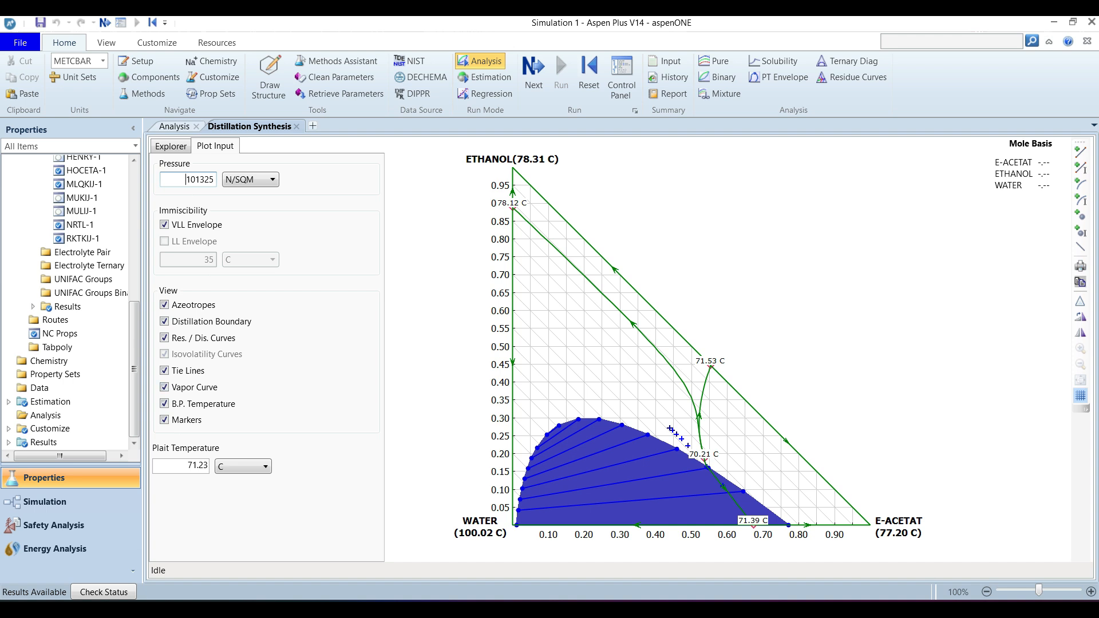
Step: Hide the boiling point temperatures on the ternary plot and show them again to compare both views
click(165, 404)
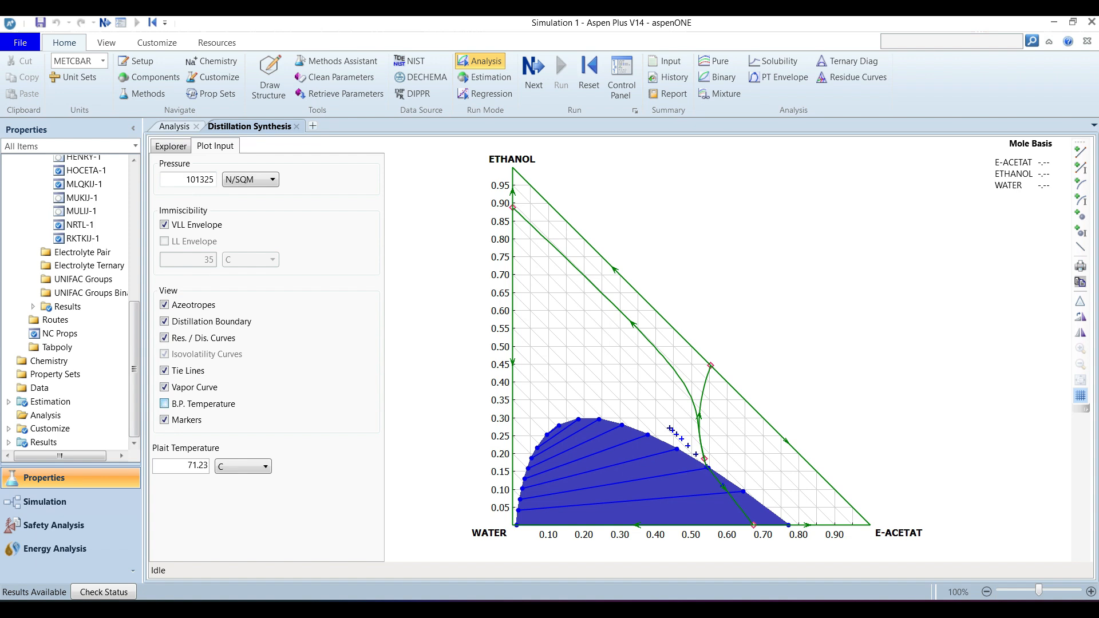
click(165, 403)
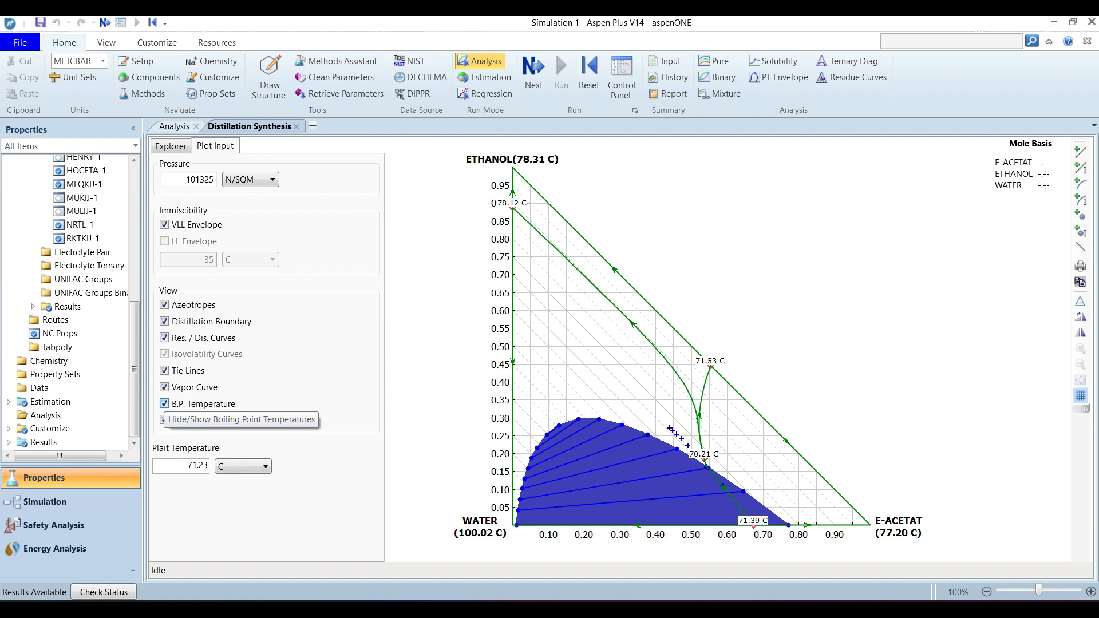
click(165, 404)
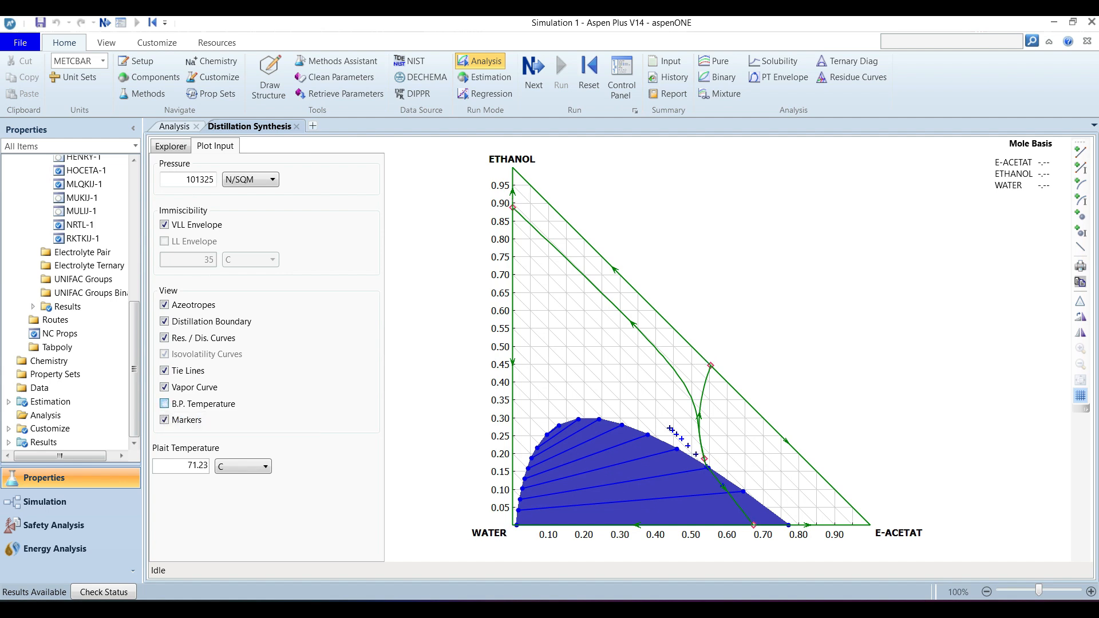
click(164, 404)
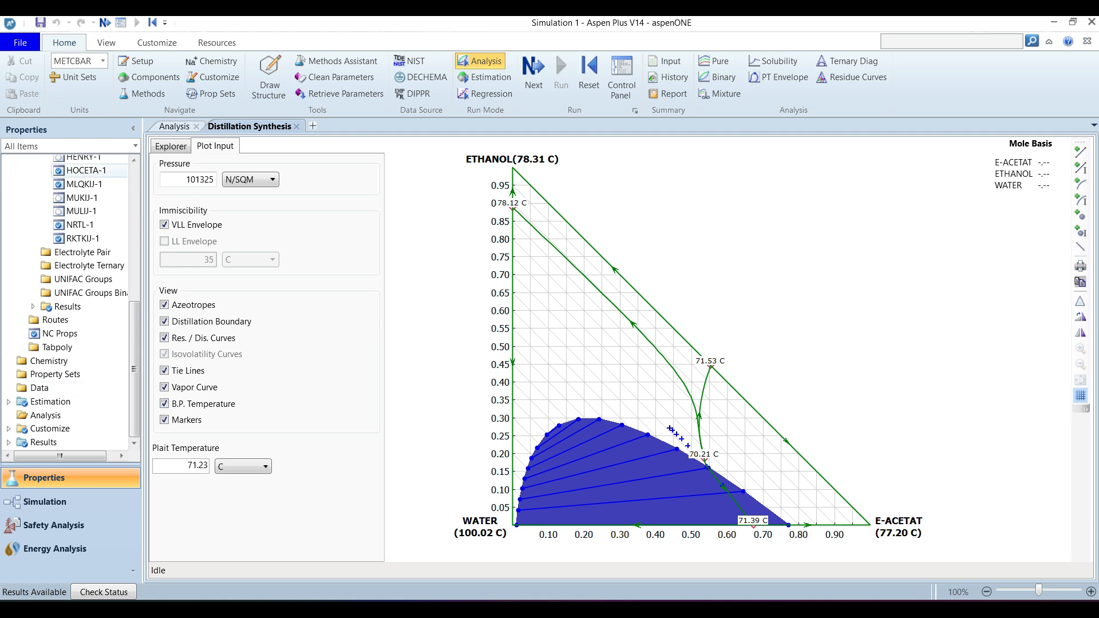
Step: Review the components, property models and calculation options in the distillation synthesis input, and return to the ternary plot
click(170, 146)
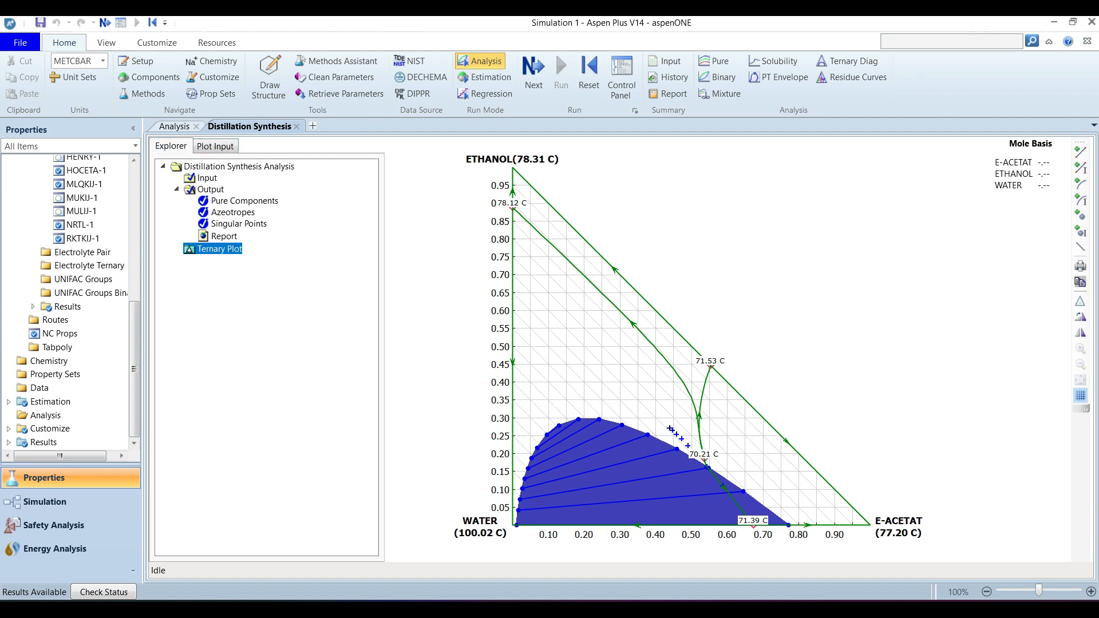
click(207, 178)
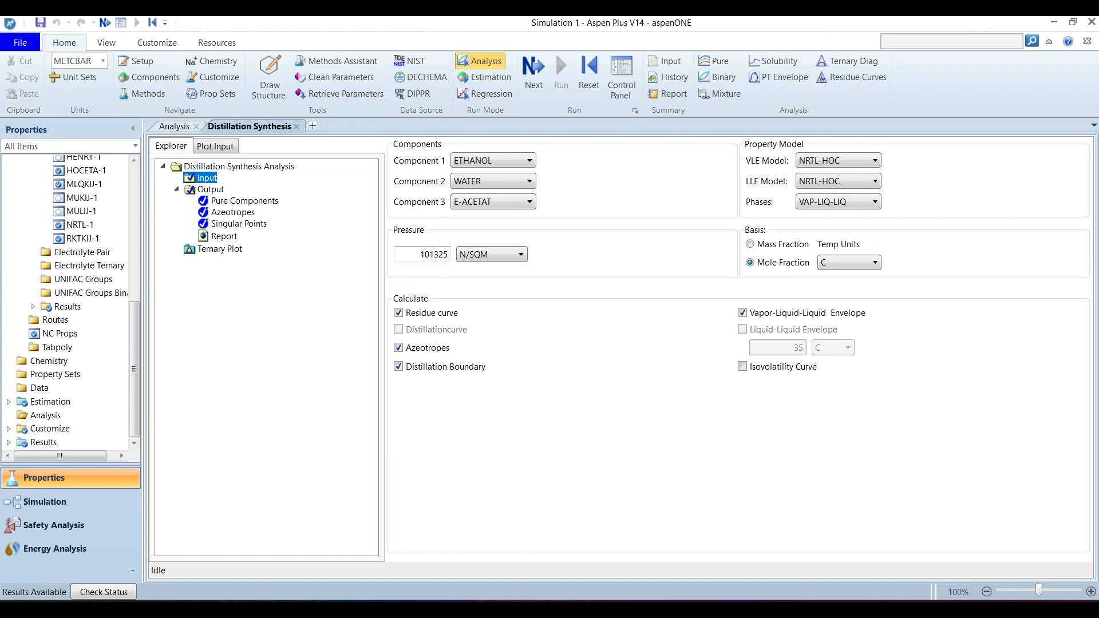
click(215, 146)
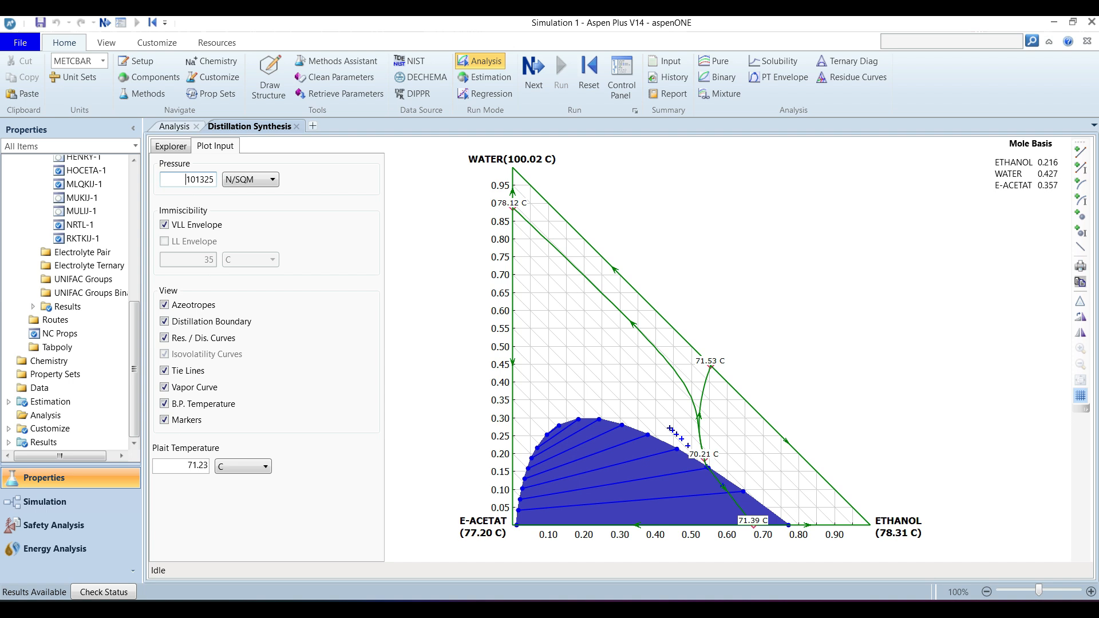
Step: Change the envelope colour of the ternary plot to light grey in the plot properties
right_click(591, 371)
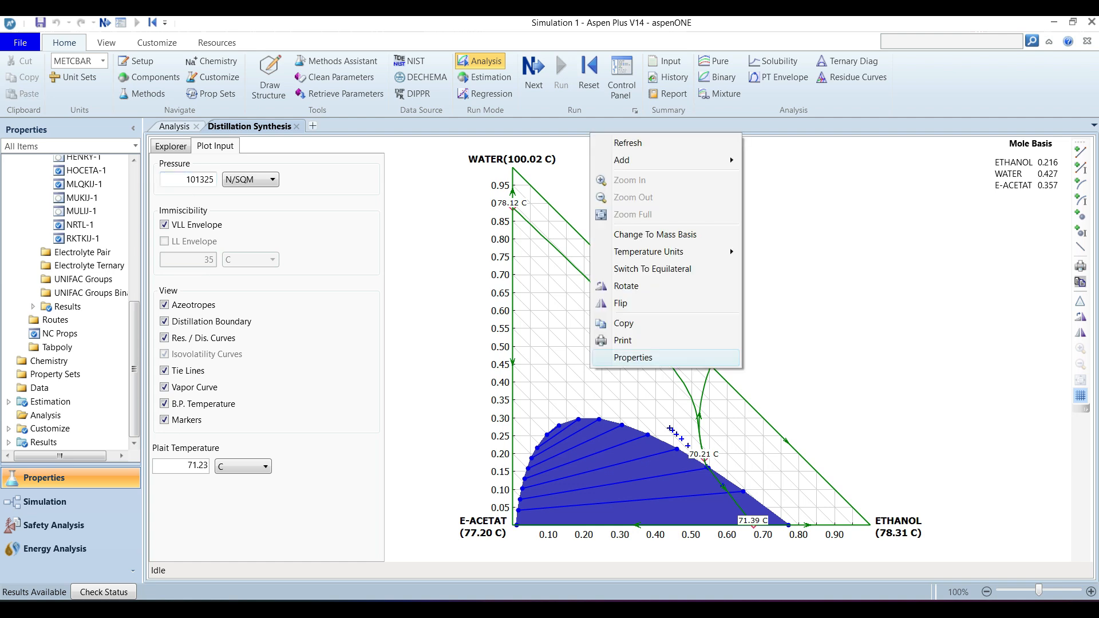
click(633, 357)
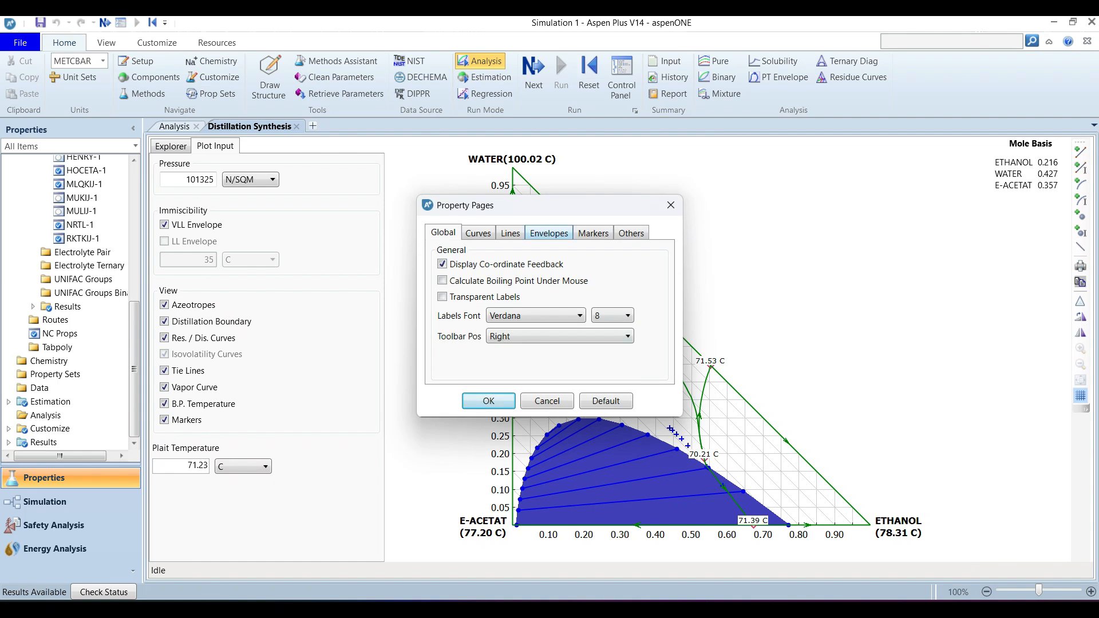
click(549, 234)
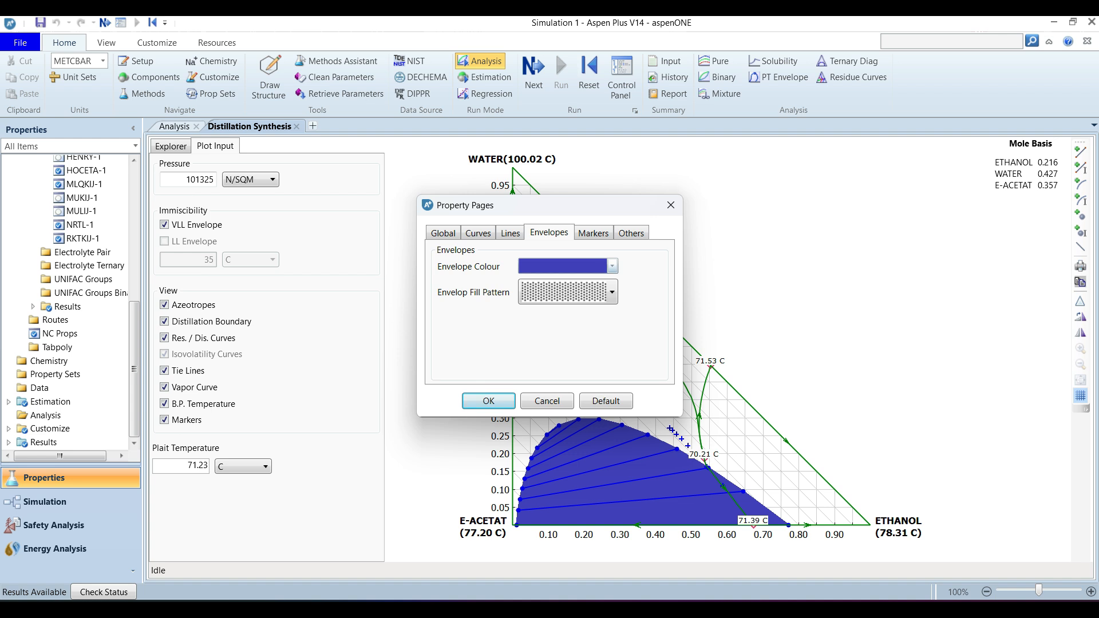
click(612, 265)
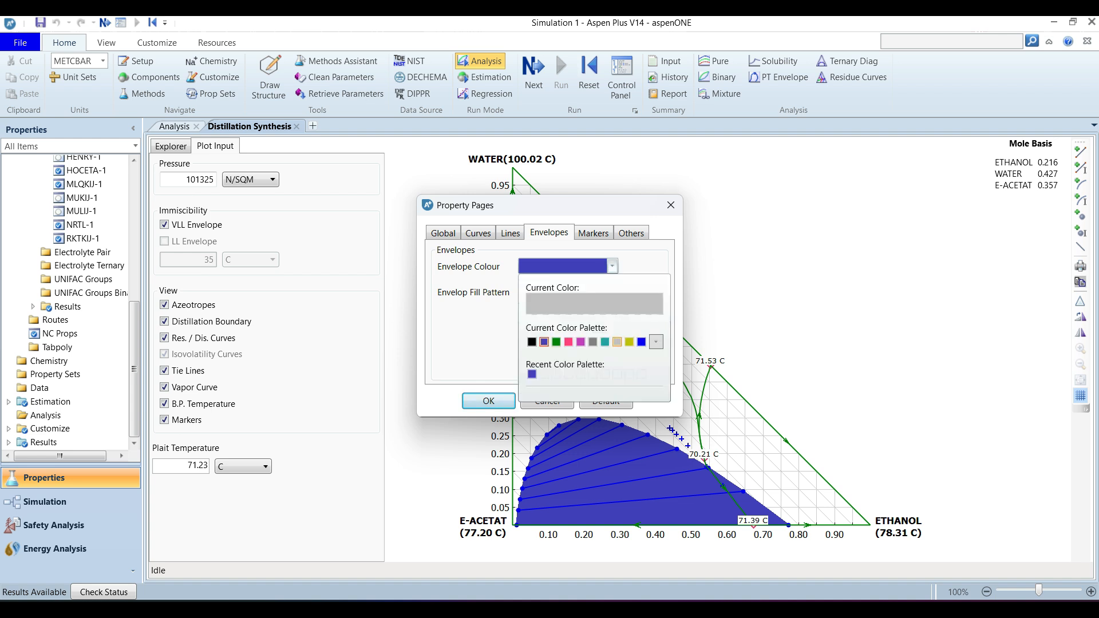
click(617, 342)
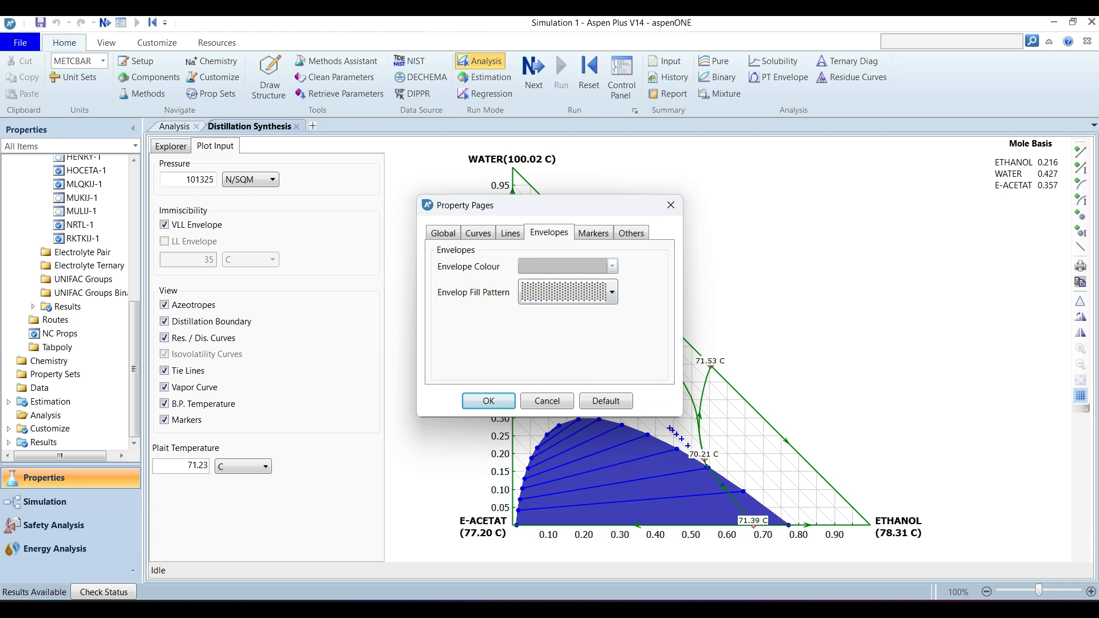
key(Return)
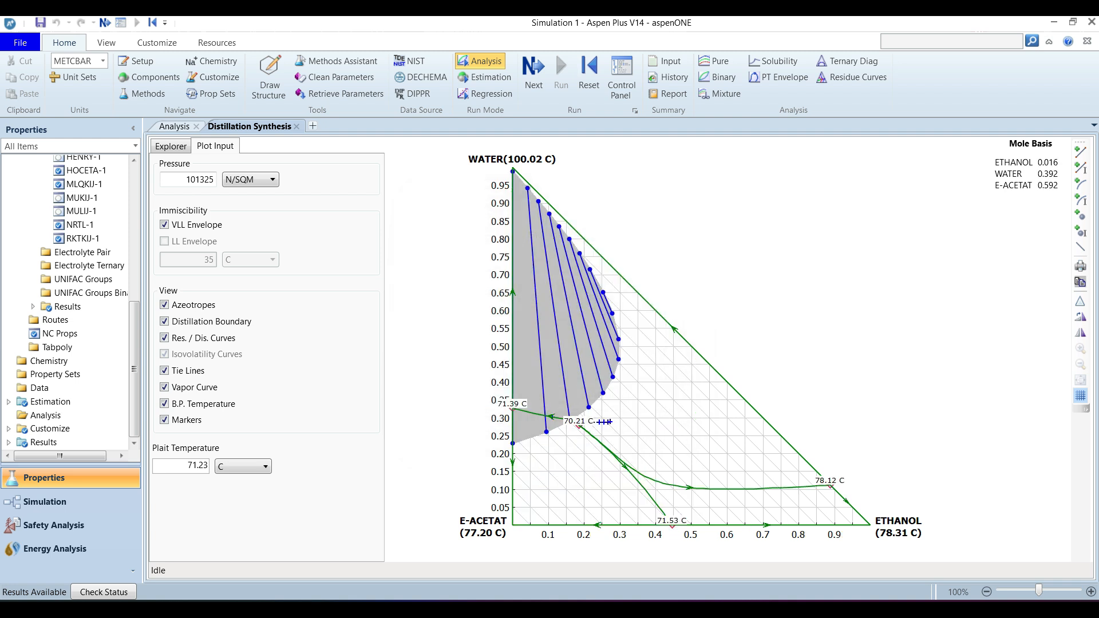
Step: Rotate the ternary plot until ethanol is at the top vertex and turn off the grid
click(1081, 317)
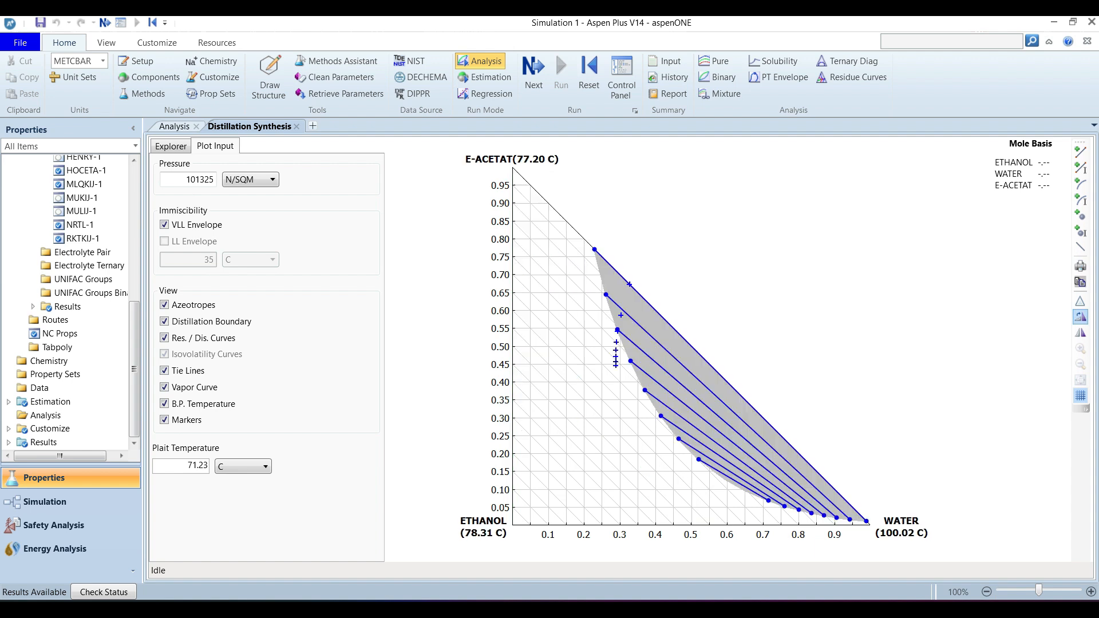
click(1080, 317)
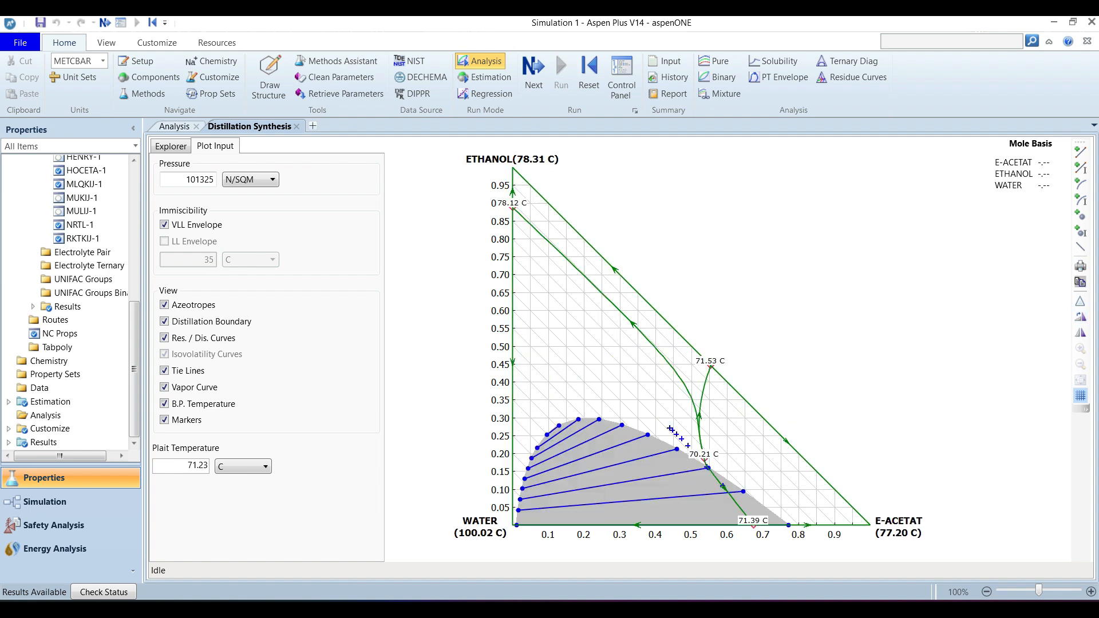
click(1081, 396)
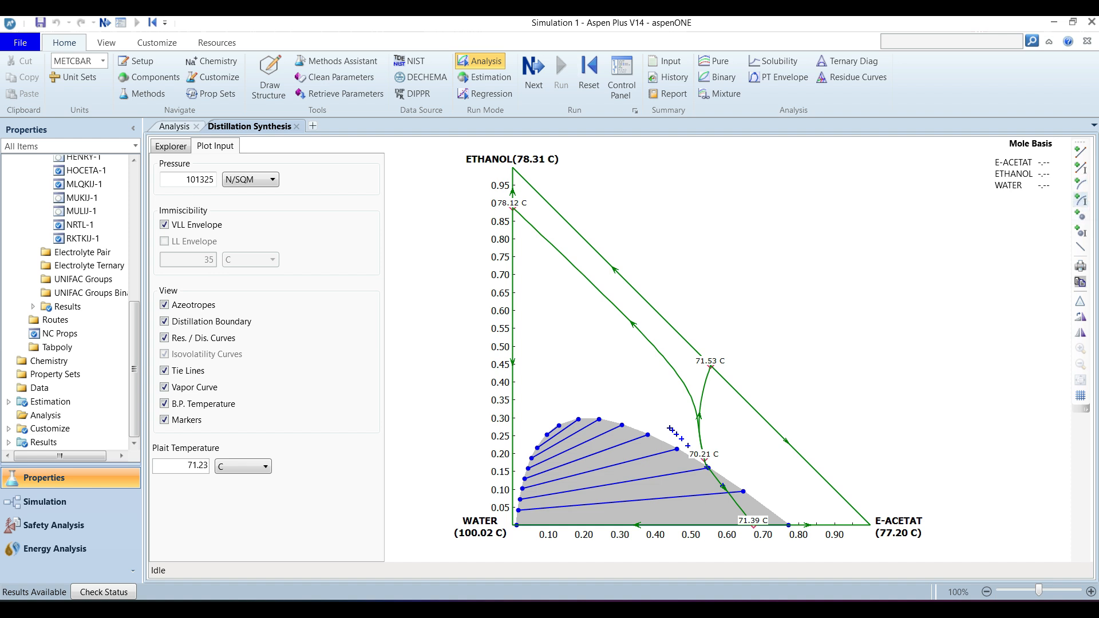
Step: Add five residue curves freehand: one in the ethanol region, two in the water region and two in the ethyl acetate region
click(1081, 183)
click(590, 269)
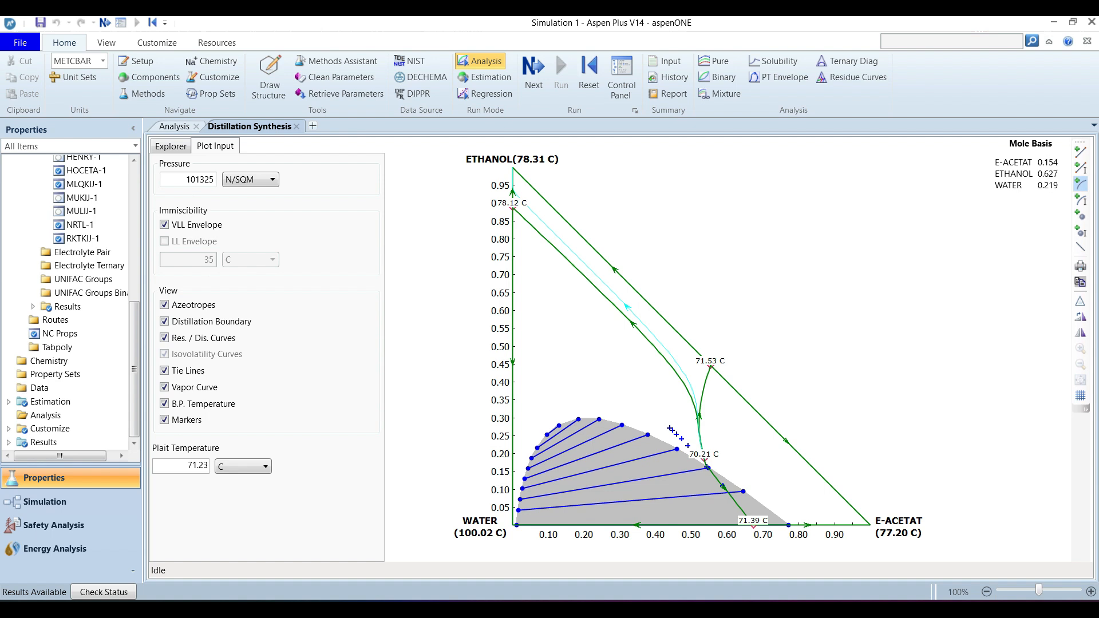
click(568, 301)
click(576, 396)
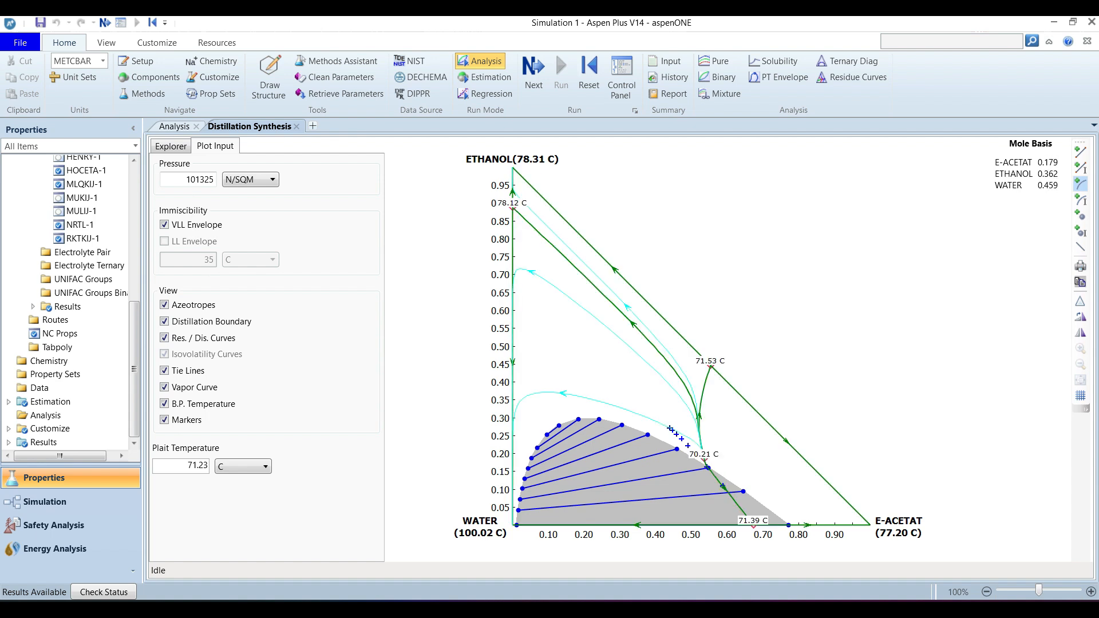
click(766, 442)
click(761, 485)
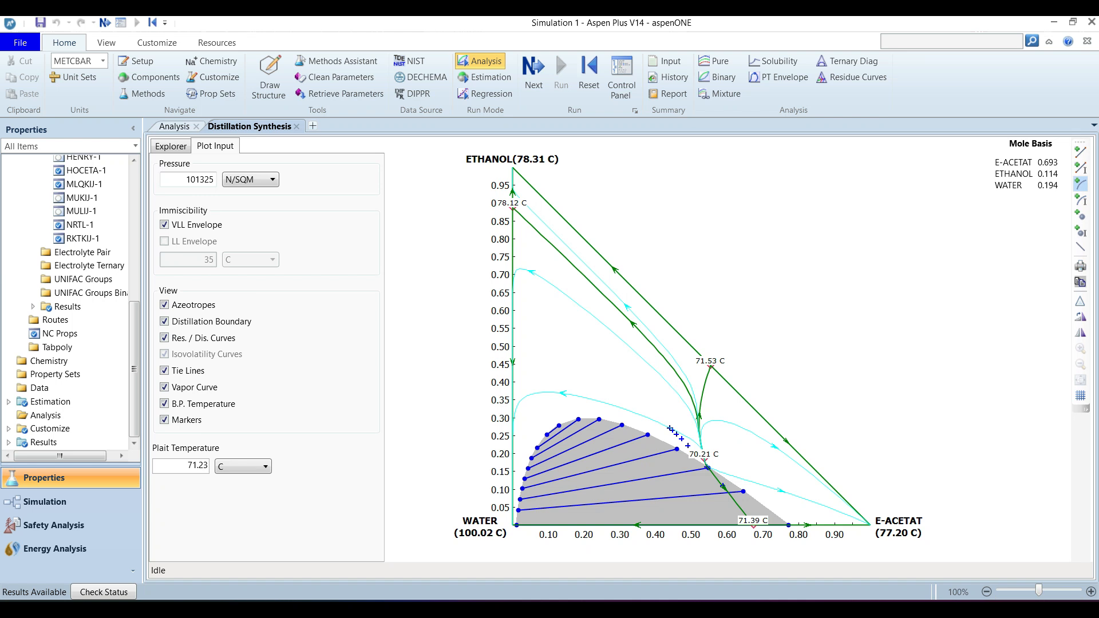
Step: Change the residue curve line colour to pink in the plot properties
right_click(573, 342)
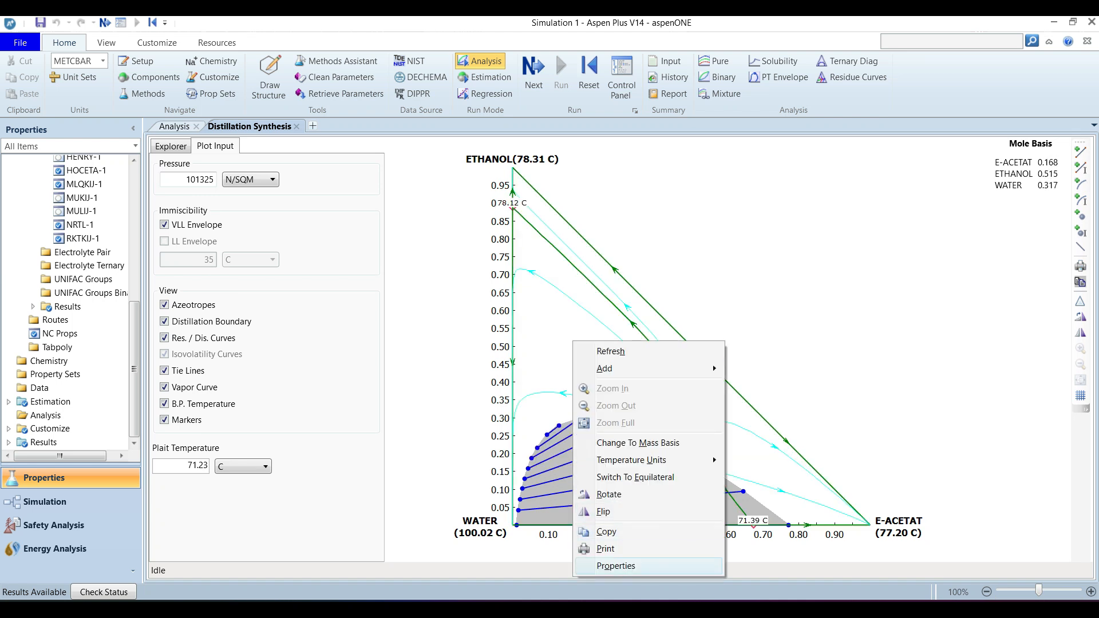
click(616, 566)
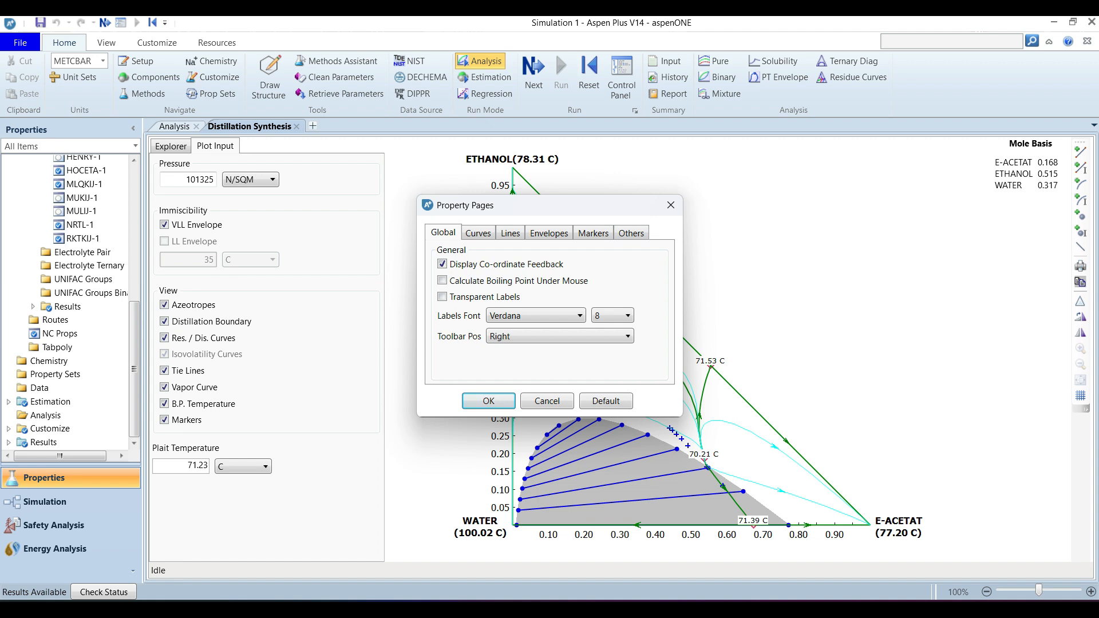
click(478, 233)
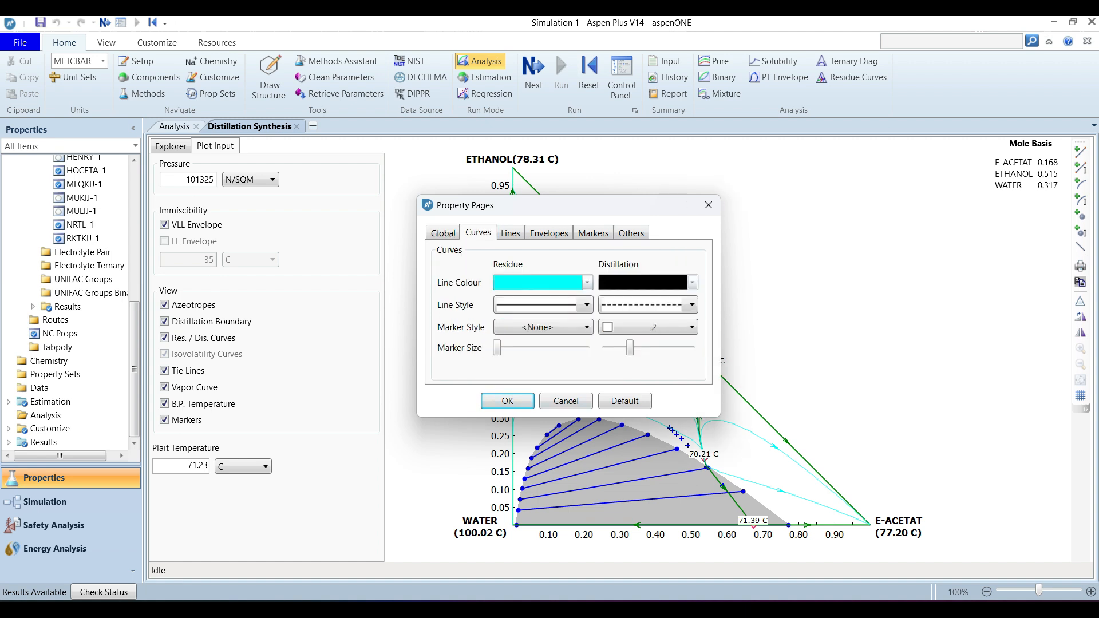
click(587, 283)
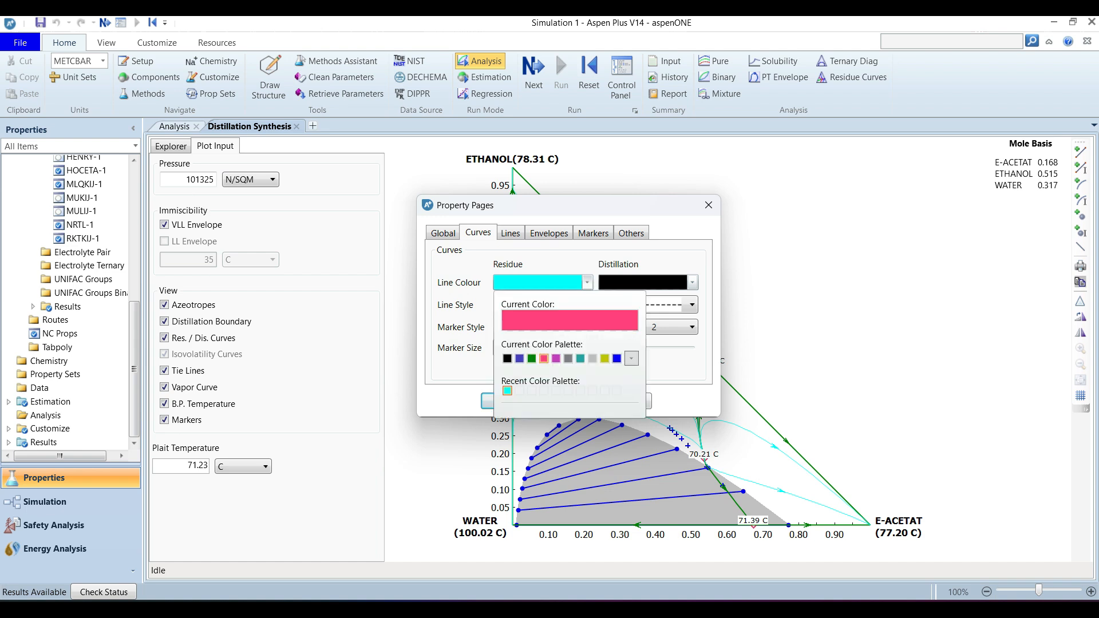
click(544, 359)
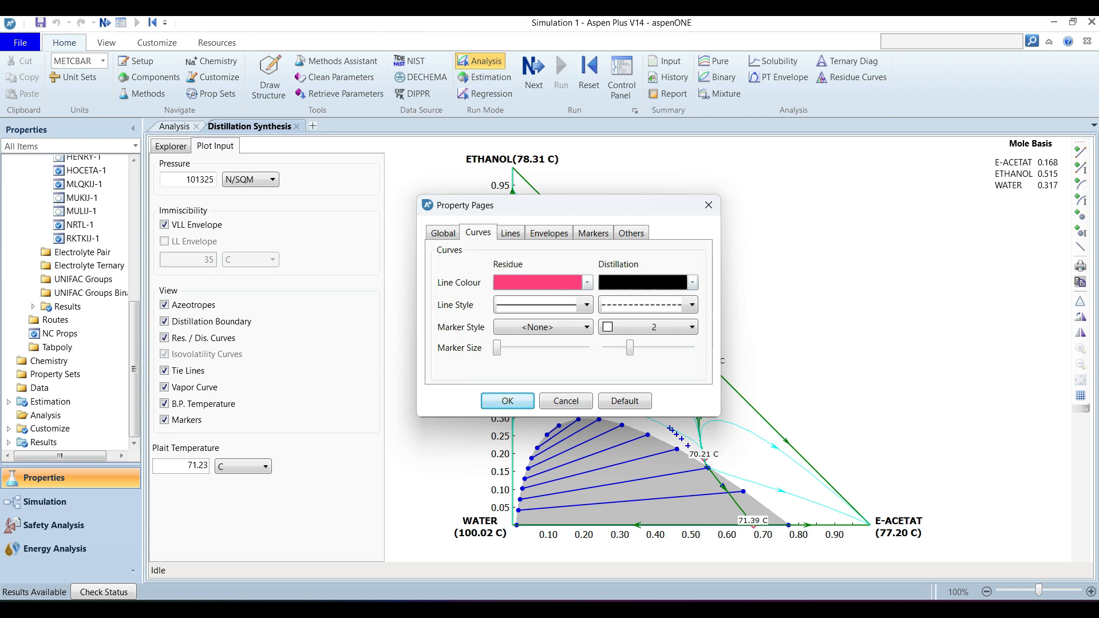
click(508, 401)
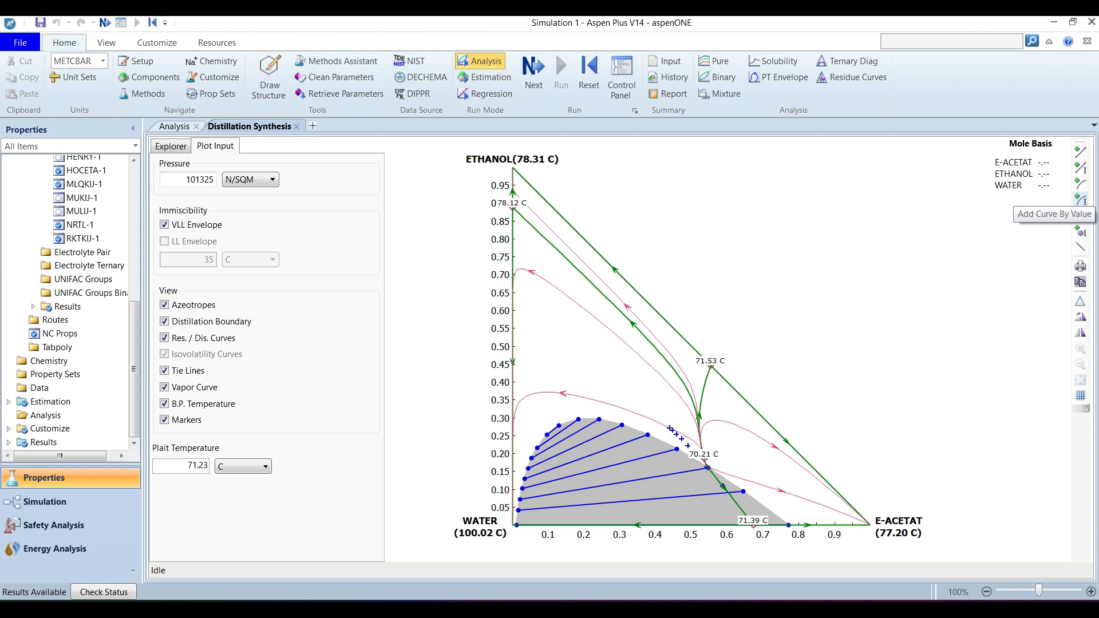
Step: Add a residue curve by value at mole fractions of 0.333 ethyl acetate, 0.333 ethanol and 0.334 water
click(1080, 200)
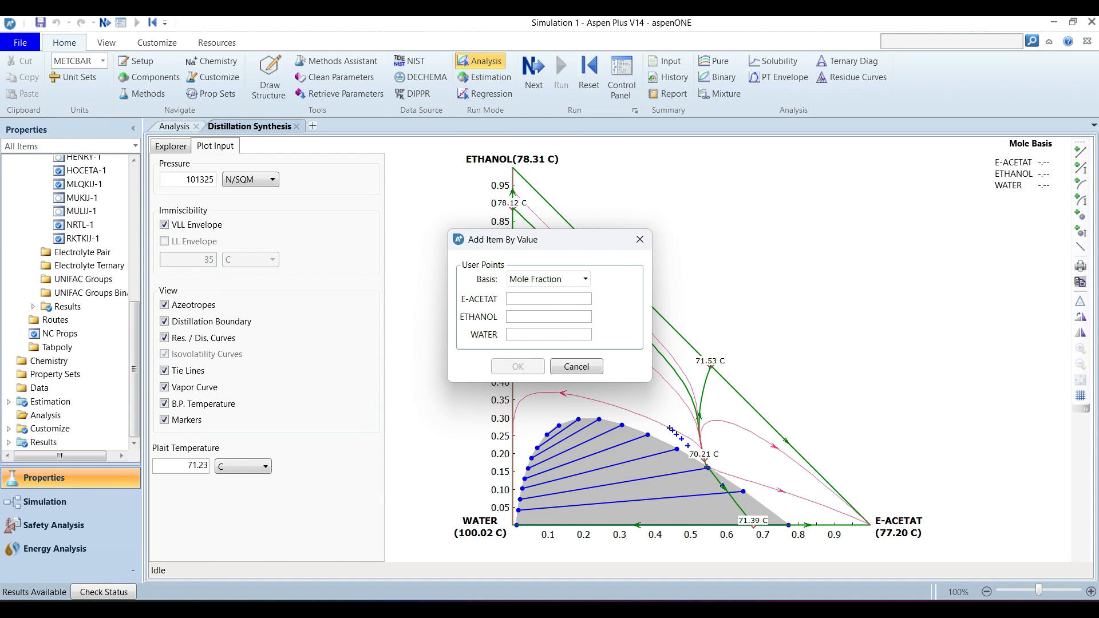
click(548, 299)
text(0.333)
click(549, 317)
text(0.333)
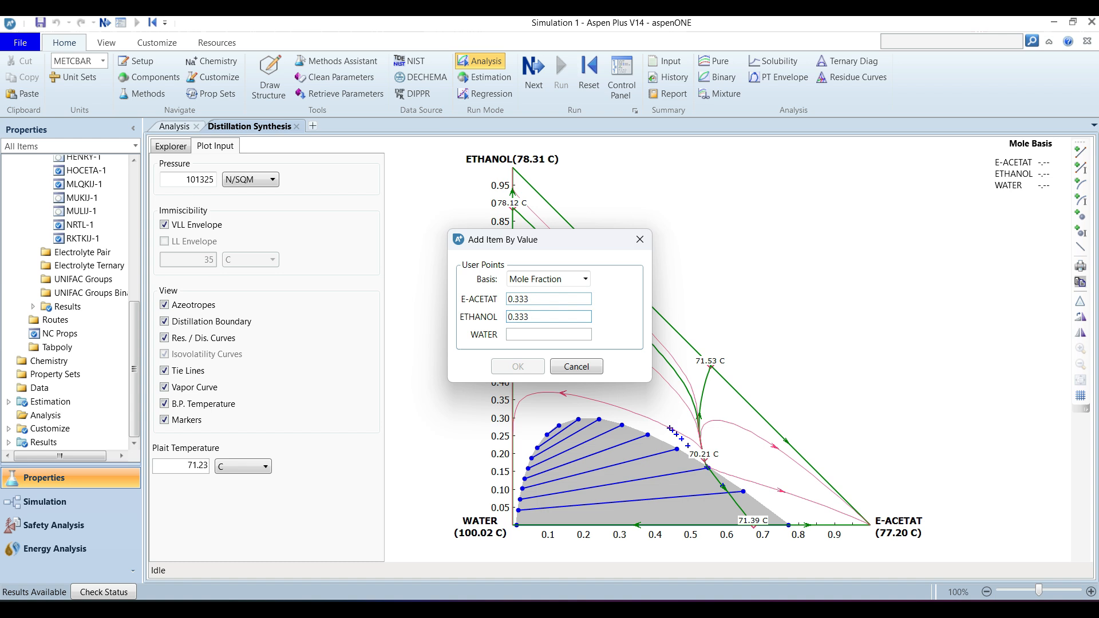
key(Tab)
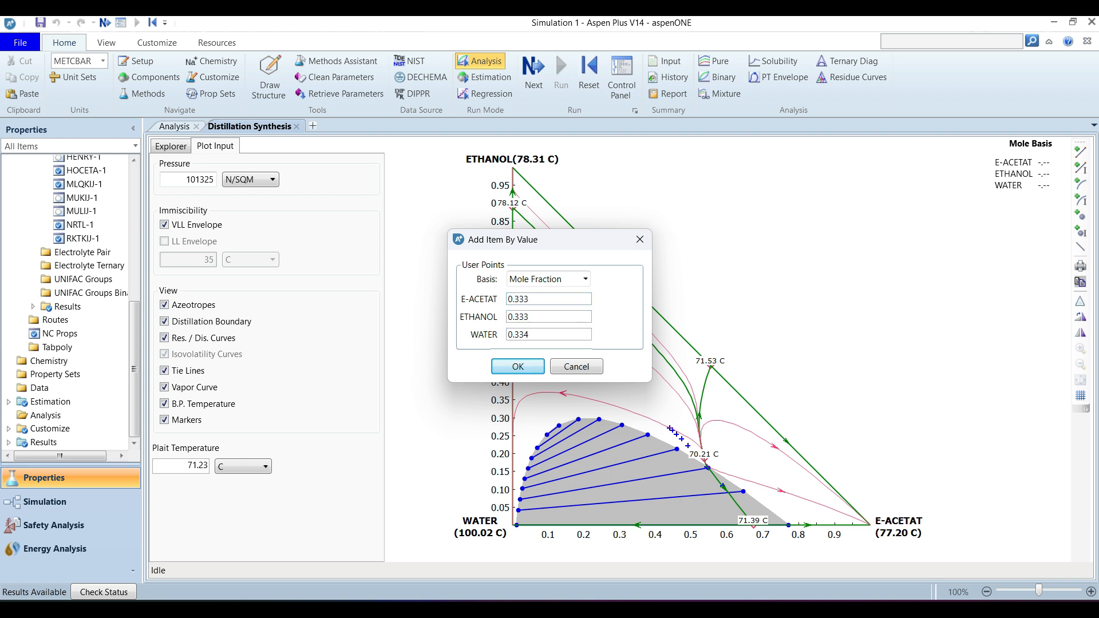
key(Return)
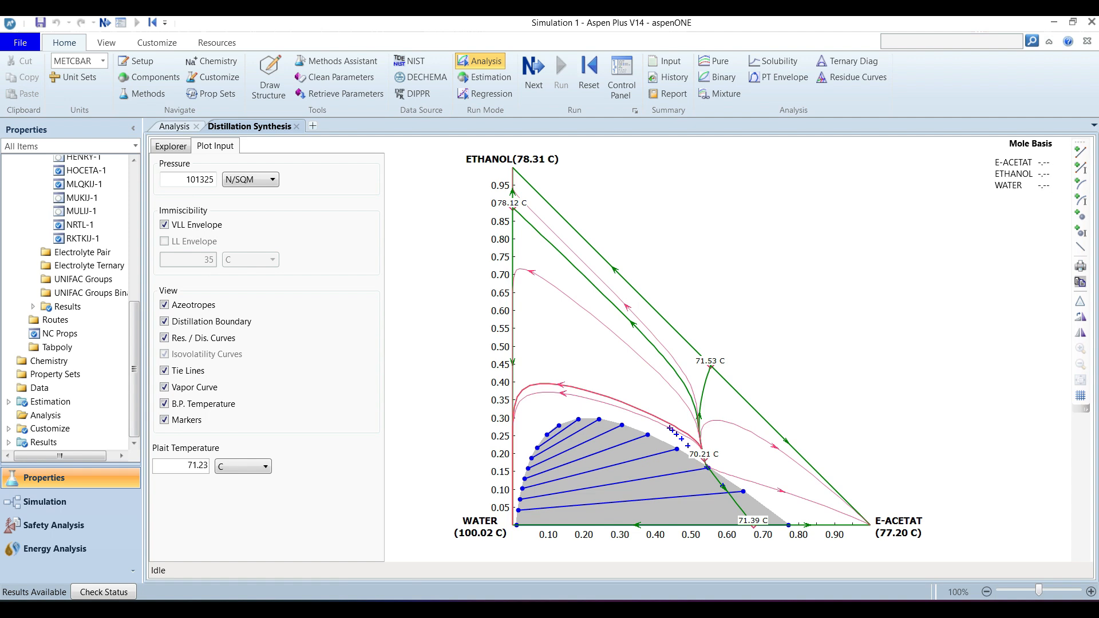
Step: Add three more residue curves freehand, one in the water region and two in the ethyl acetate region
click(1080, 184)
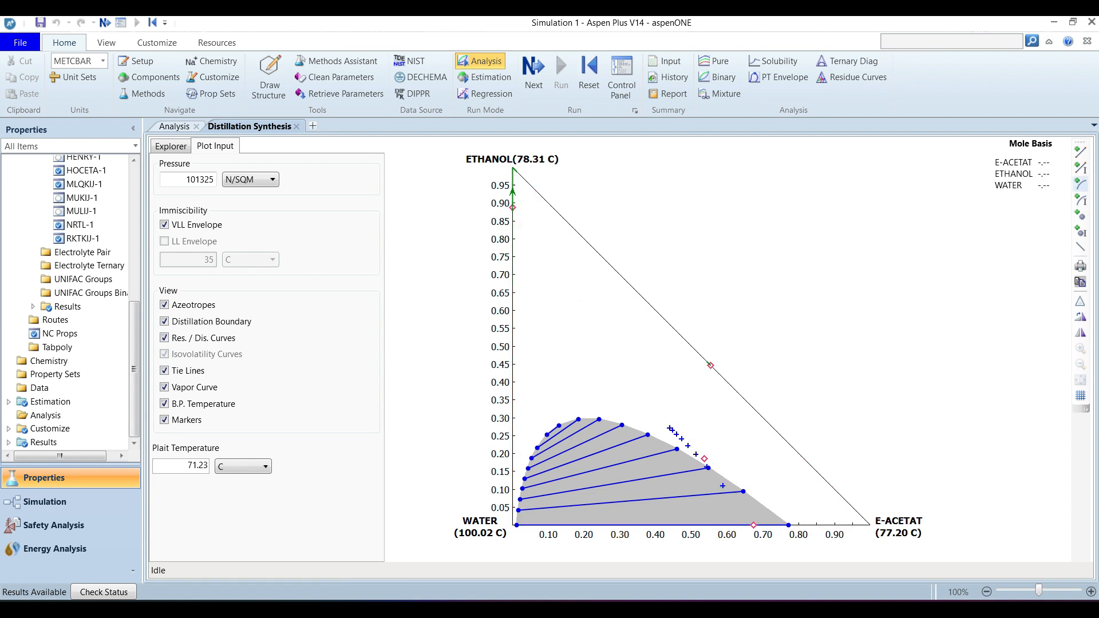
click(587, 355)
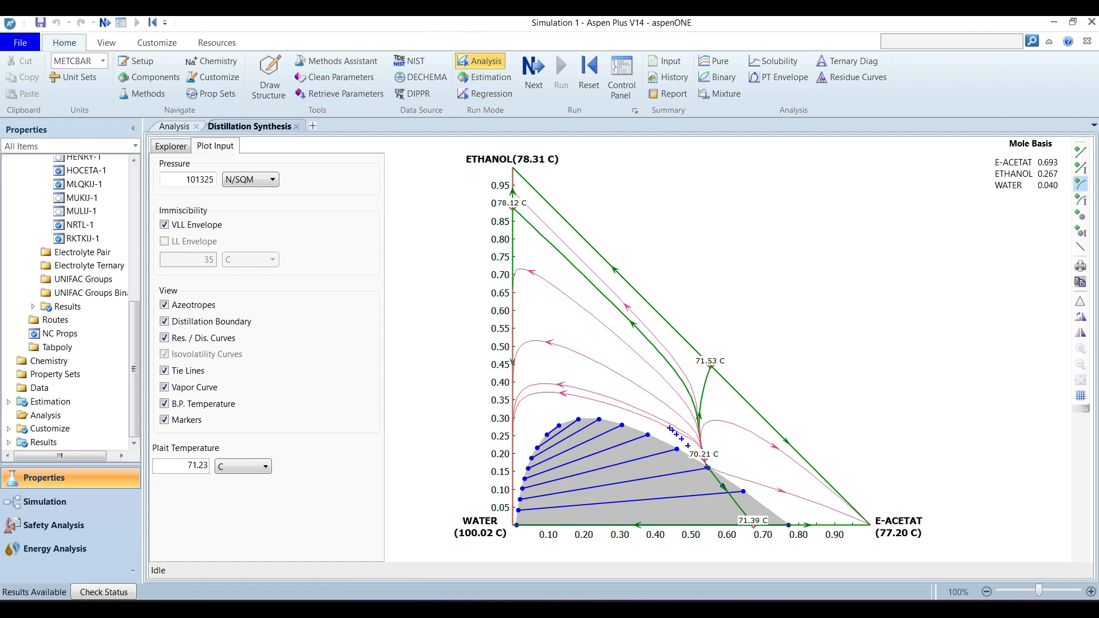
click(750, 454)
click(795, 517)
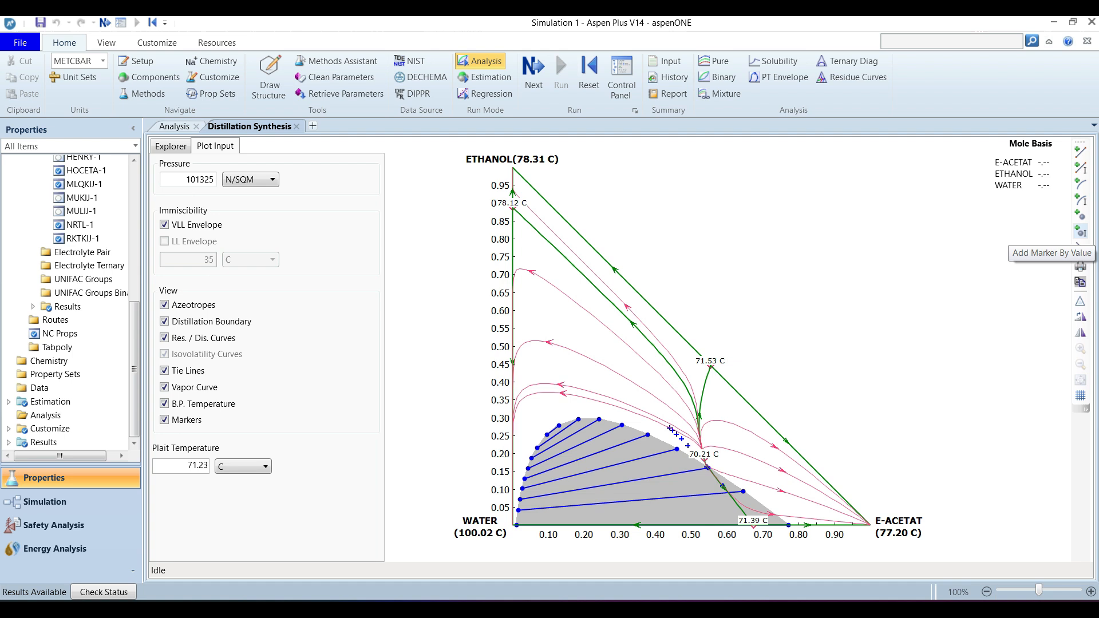
Step: Add a marker by value at mole fractions of 0.333 ethyl acetate, 0.333 ethanol and 0.334 water
click(1081, 232)
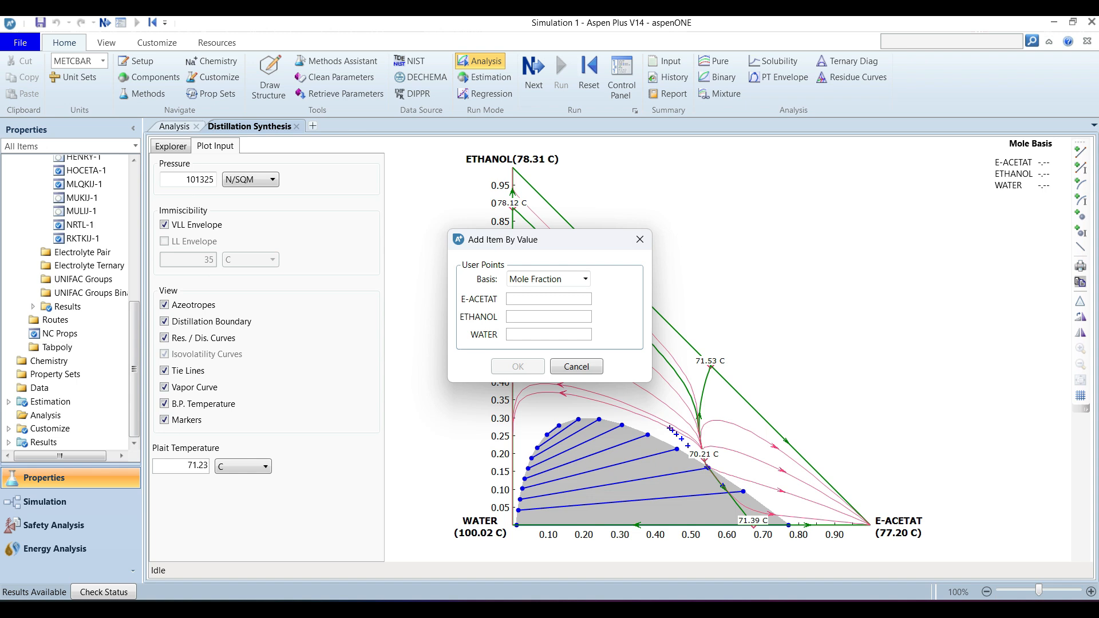
click(550, 298)
text(0.333)
key(Tab)
text(0.333)
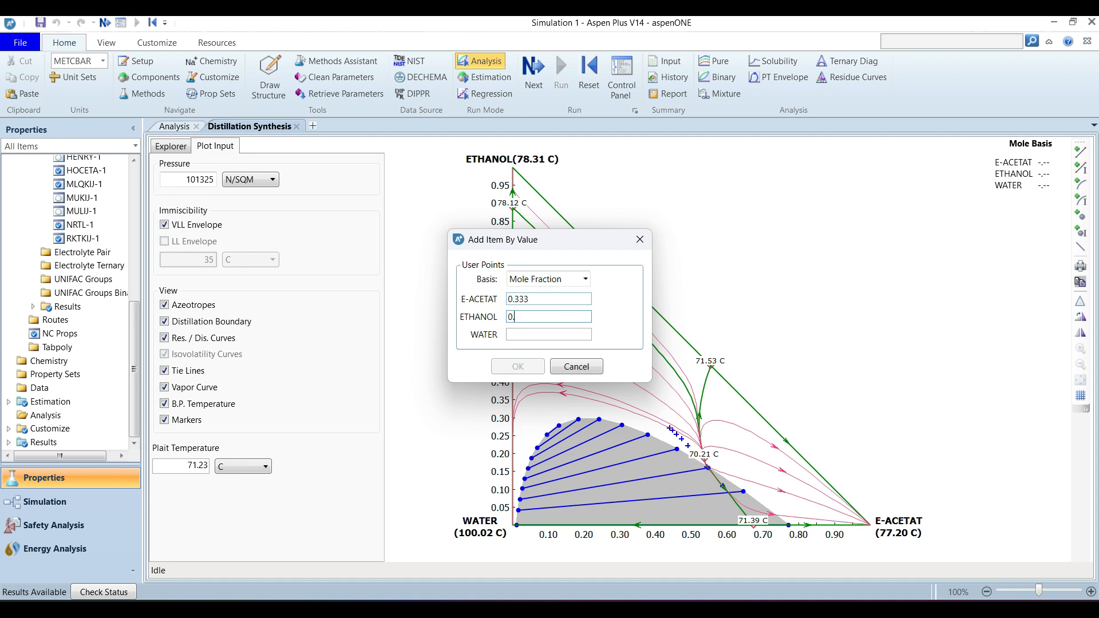
key(Tab)
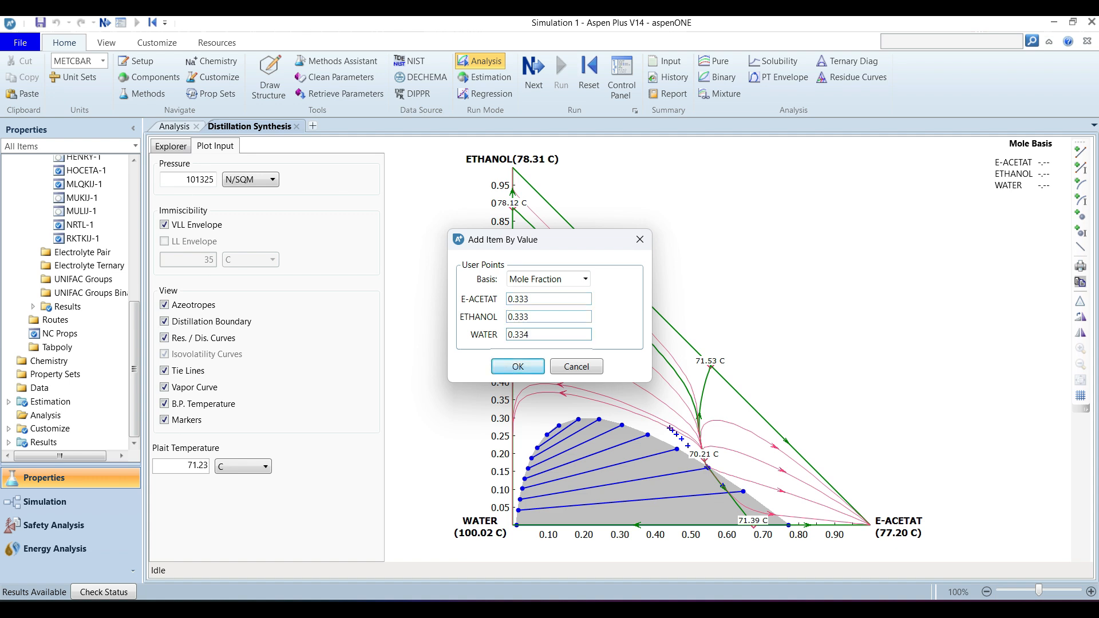
key(Return)
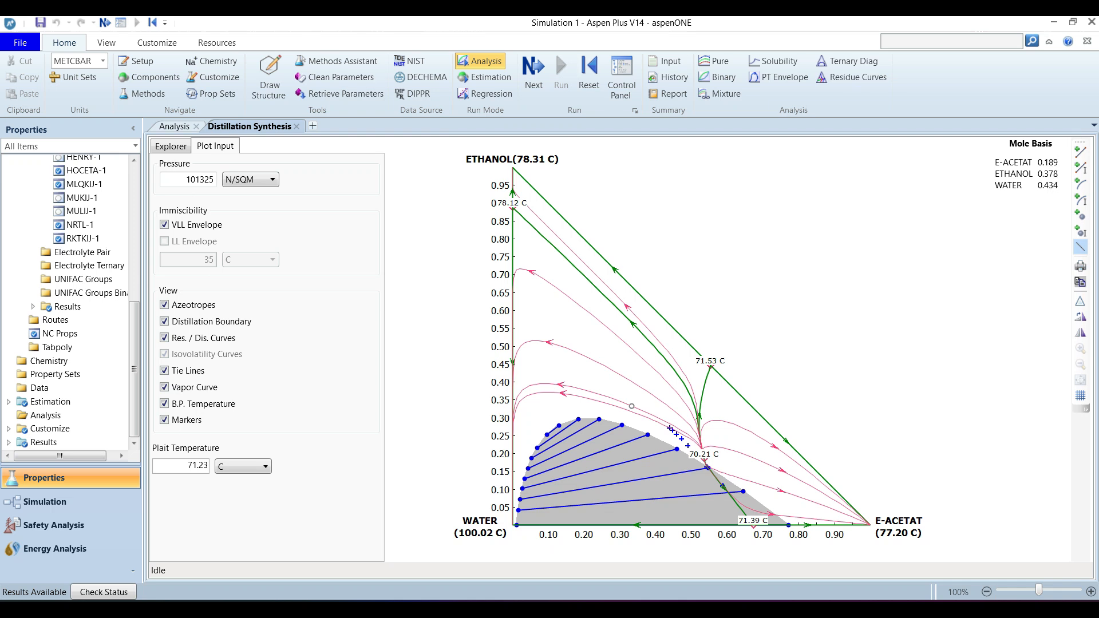
Step: Draw a straight line past the equimolar feed marker, from the water region to the 70.21 C ternary azeotrope
mouse_move(586, 392)
mouse_down()
mouse_move(701, 420)
mouse_move(693, 432)
mouse_up()
mouse_move(693, 435)
mouse_down()
mouse_move(704, 455)
mouse_move(694, 448)
mouse_up()
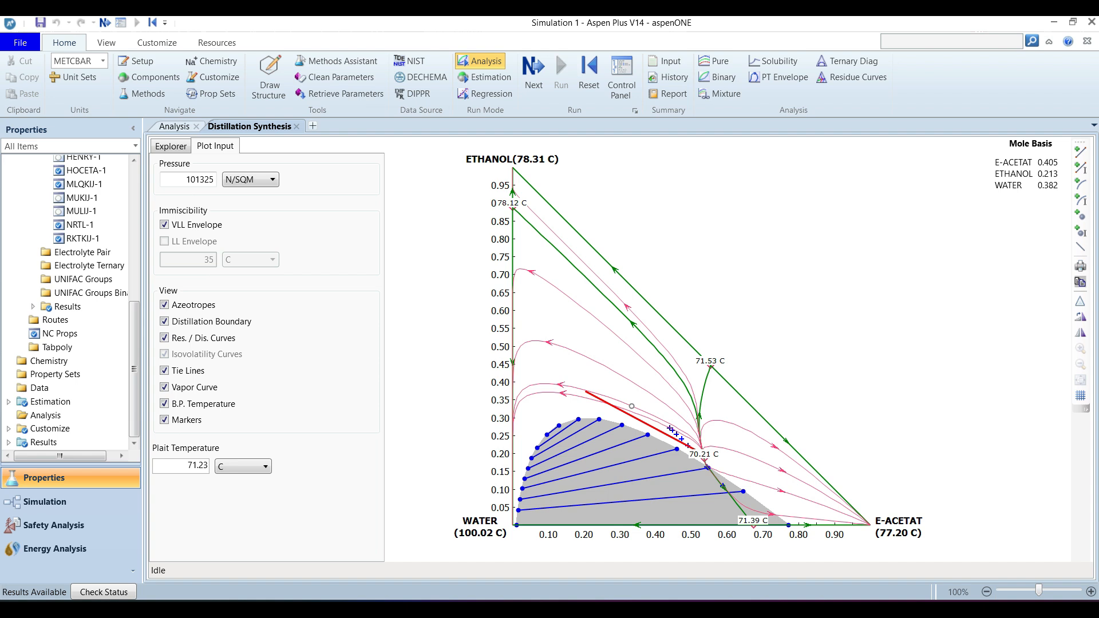
click(1081, 247)
Step: Add a marker freehand inside the two-liquid region near the water corner and draw a line along the lowest sloping tie line
click(1080, 215)
click(555, 507)
click(1081, 247)
drag(518, 510, 744, 492)
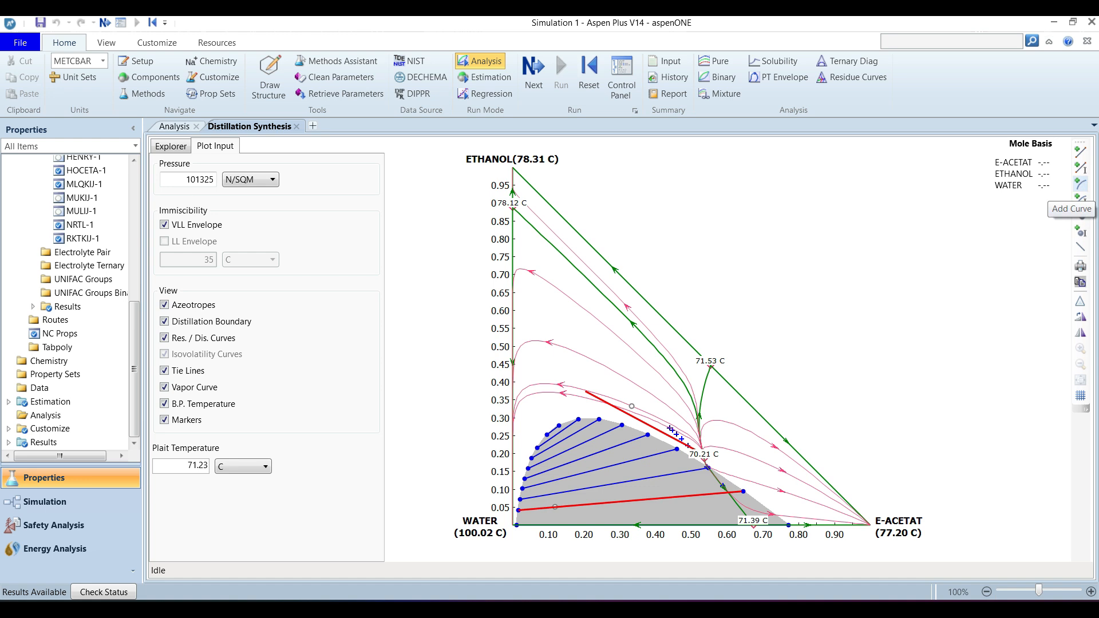
Step: Add another residue curve in the ethyl acetate region and draw a line from the pure ethyl acetate corner to the ternary azeotrope
click(1081, 184)
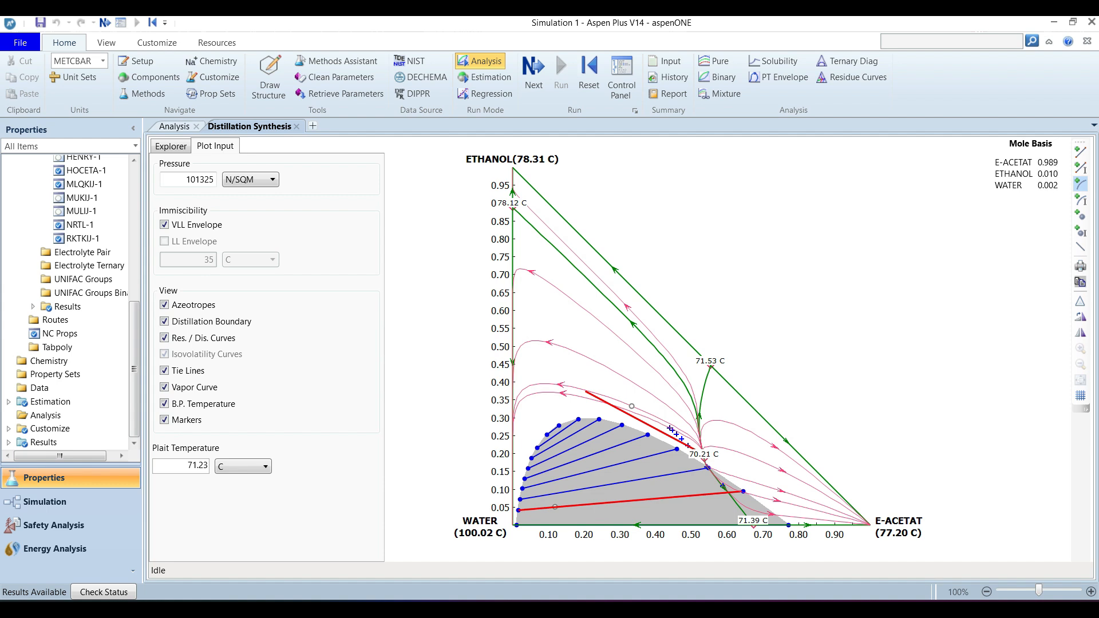
click(1080, 247)
drag(869, 525, 706, 457)
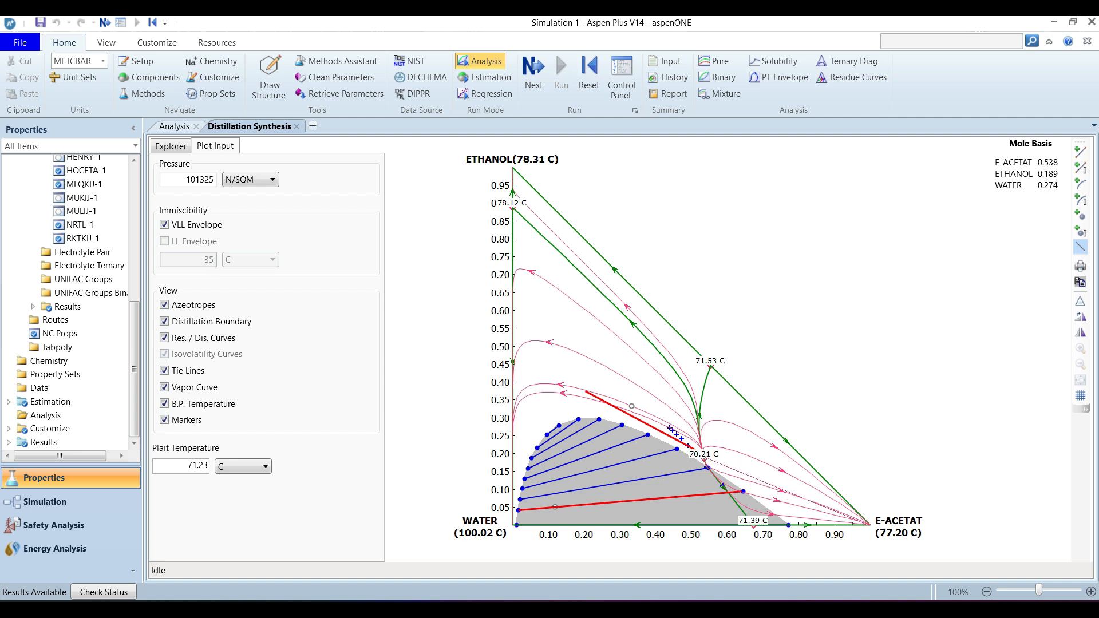
drag(706, 457, 705, 460)
drag(705, 460, 705, 459)
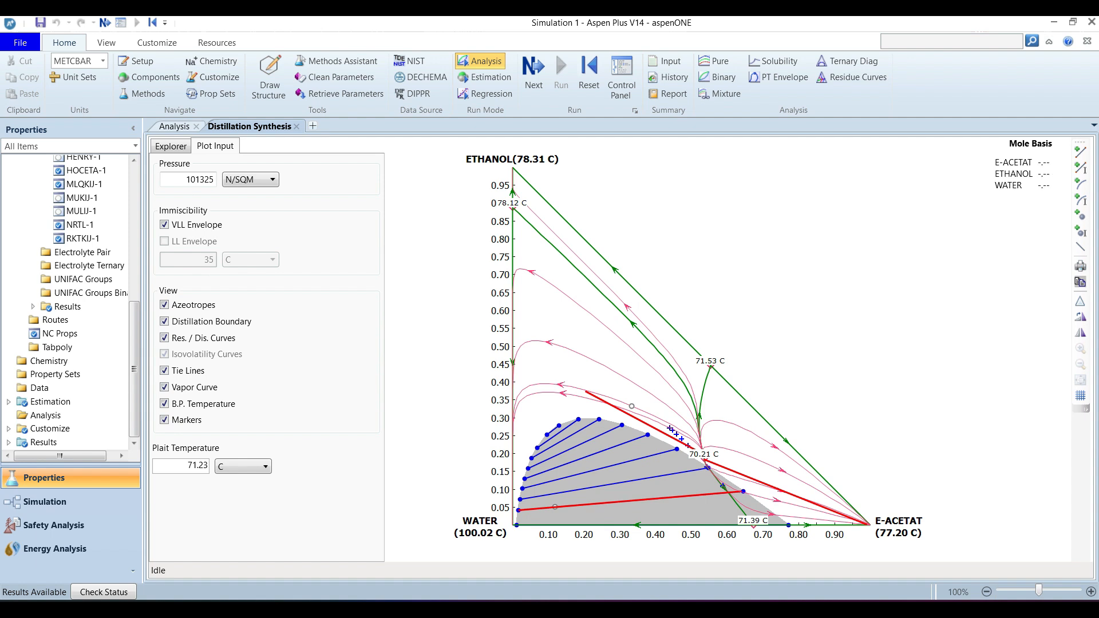
Step: Switch to the Word teaching document and examine the conceptual flowsheet of the separation process in Figure 1-7
click(740, 609)
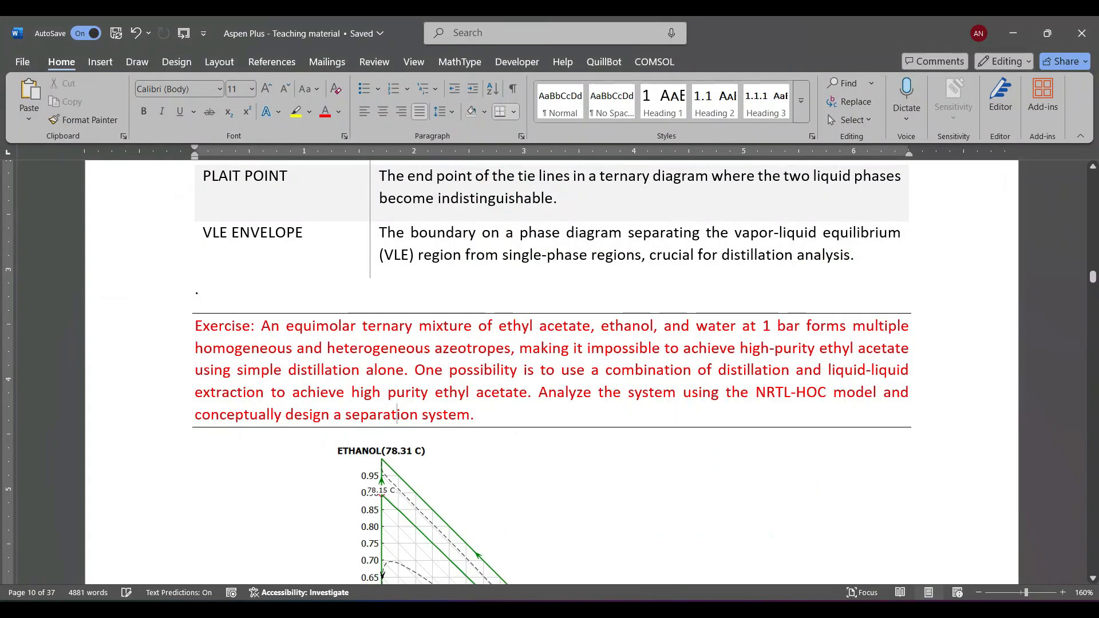
scroll(552, 373, down, 20)
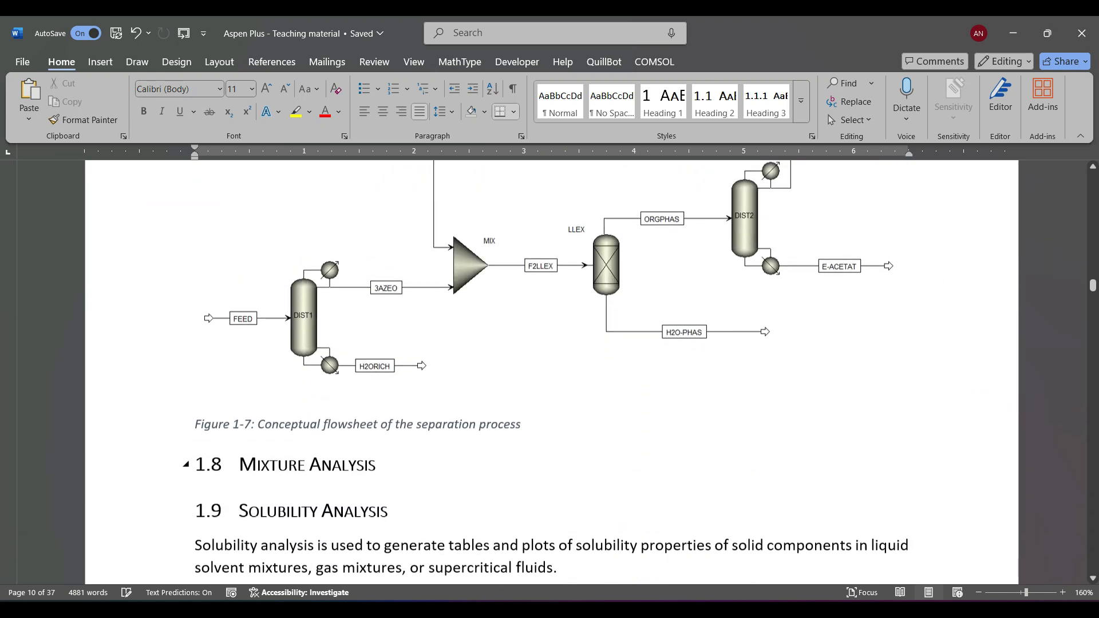
scroll(552, 372, up, 3)
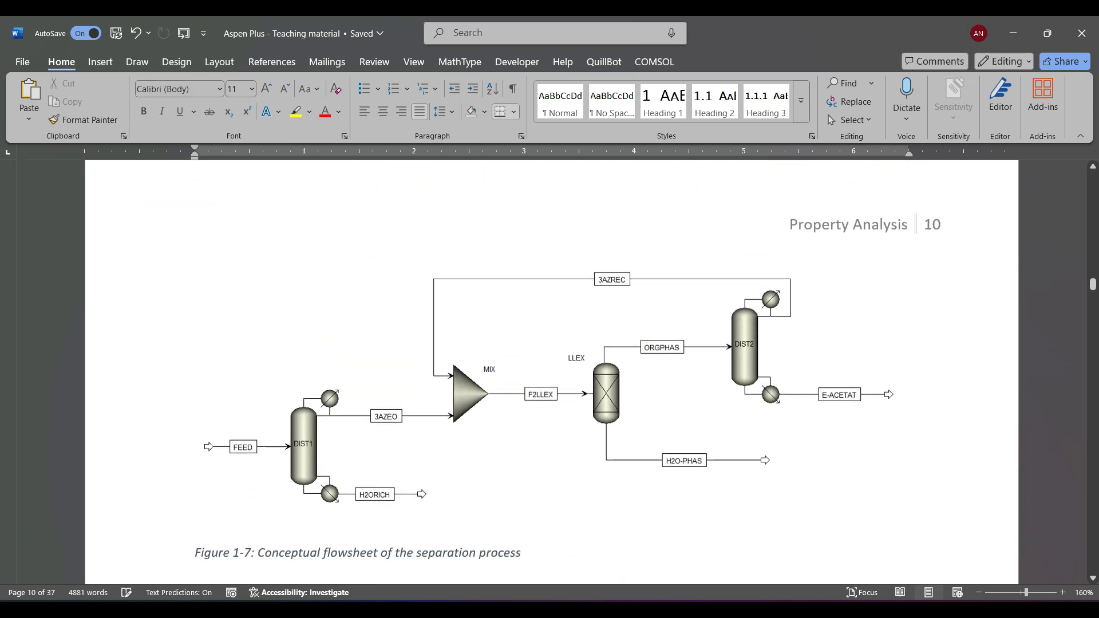
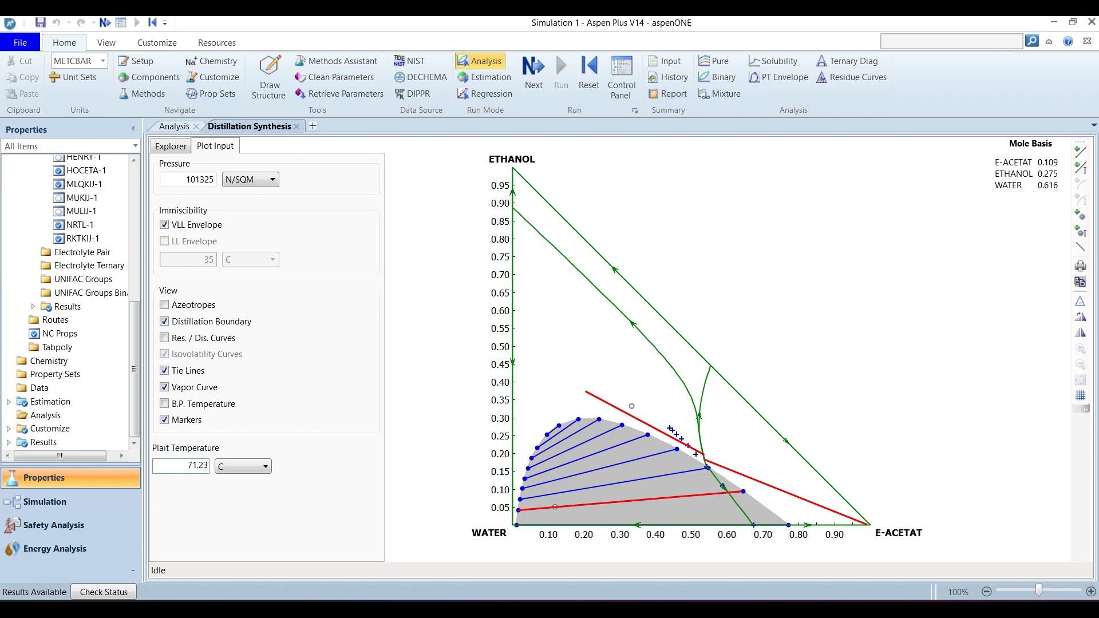
Step: Read the exercise on CuSO4 solubility in water and its reference data table in the Word document
click(199, 180)
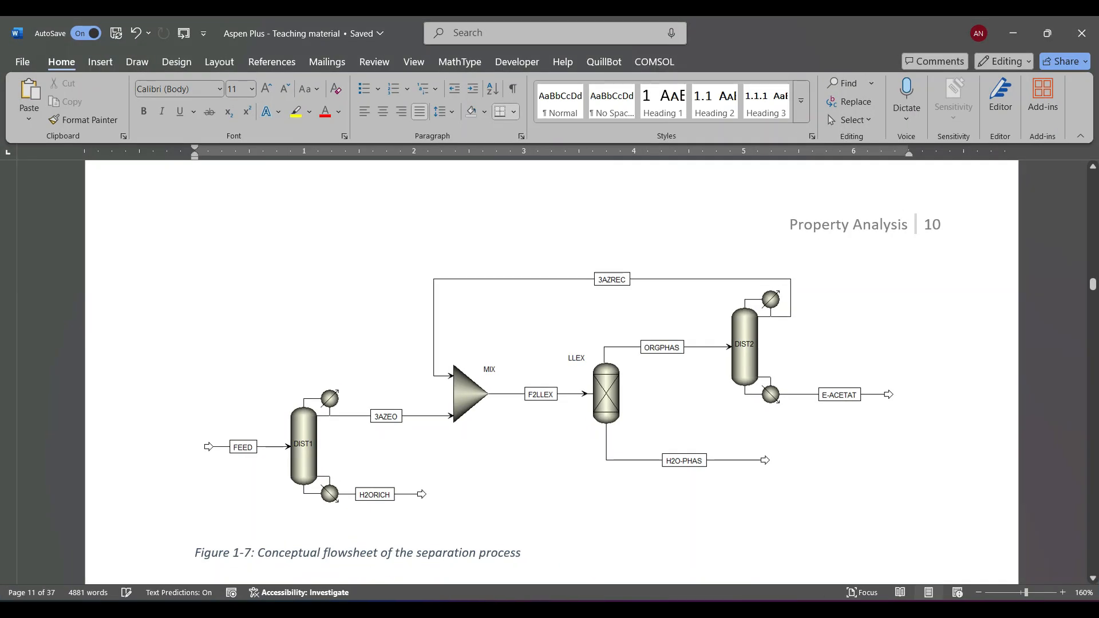
scroll(550, 373, down, 7)
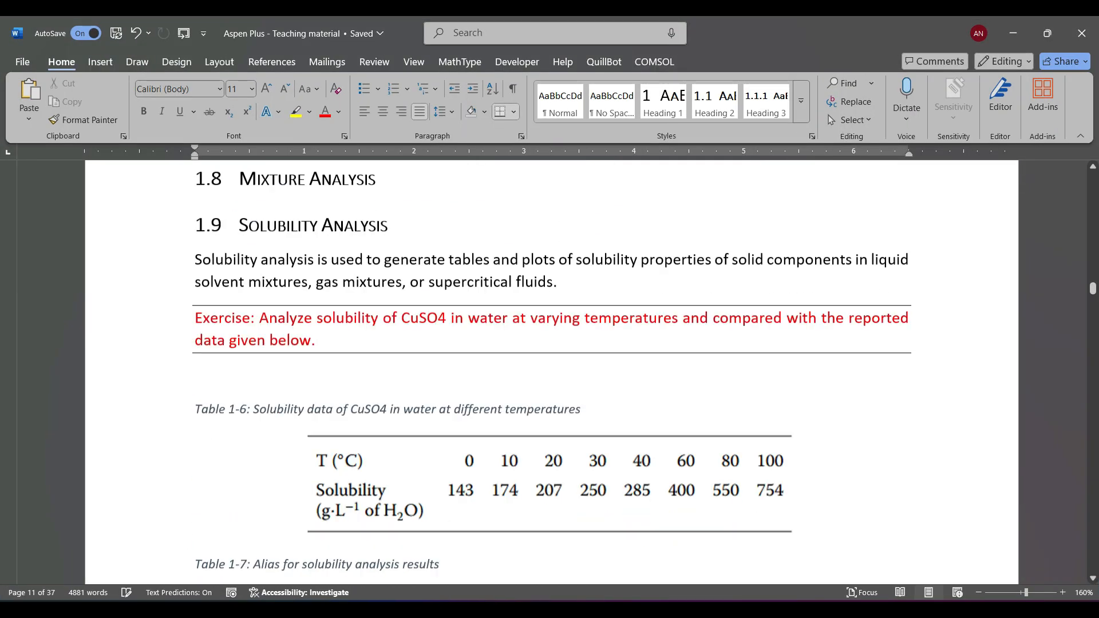
scroll(550, 372, up, 1)
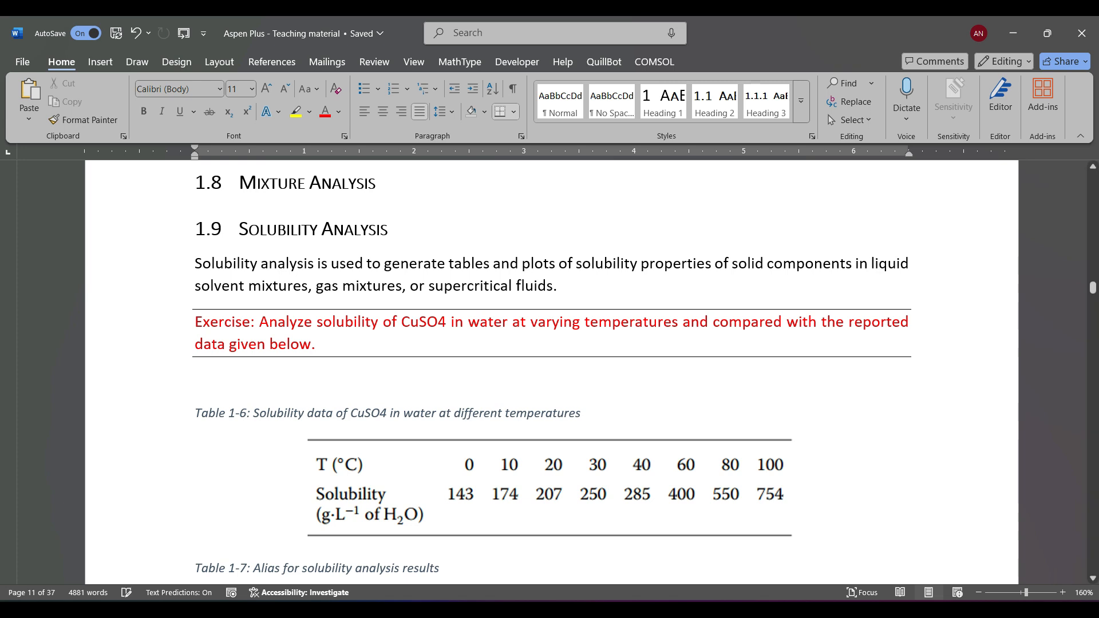
Step: Switch back to Aspen Plus and delete ethanol from the component specifications
click(676, 609)
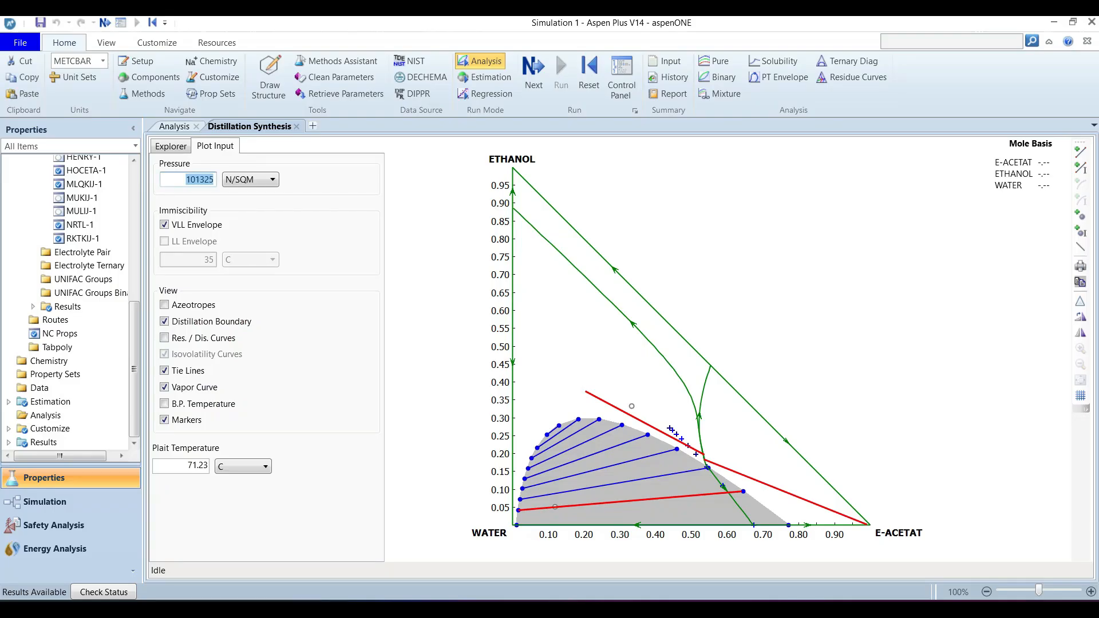
scroll(68, 300, up, 7)
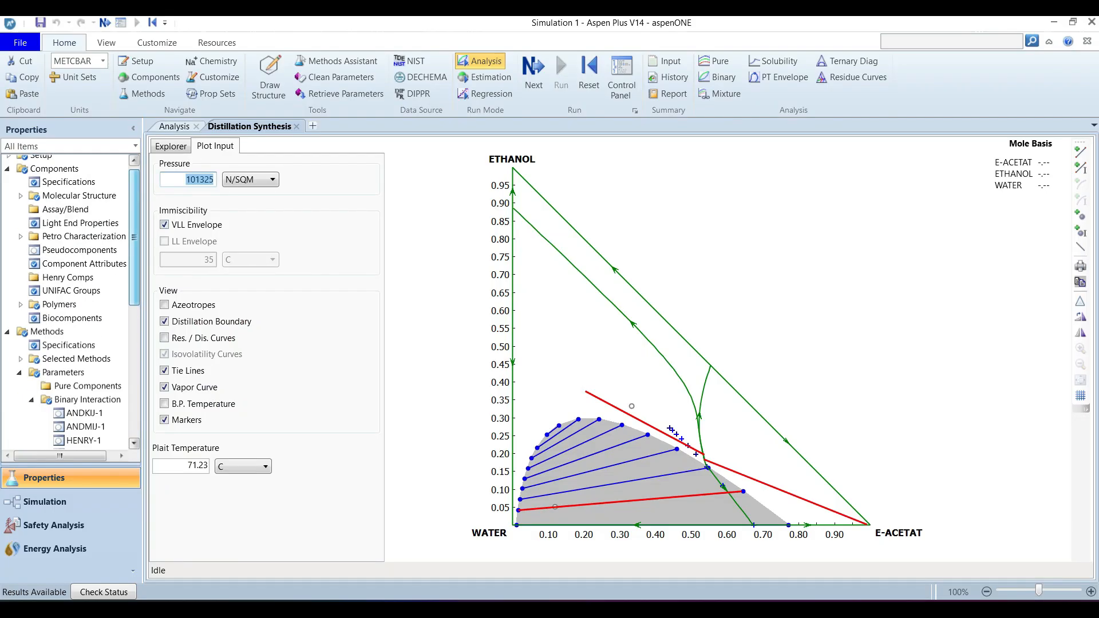
click(69, 190)
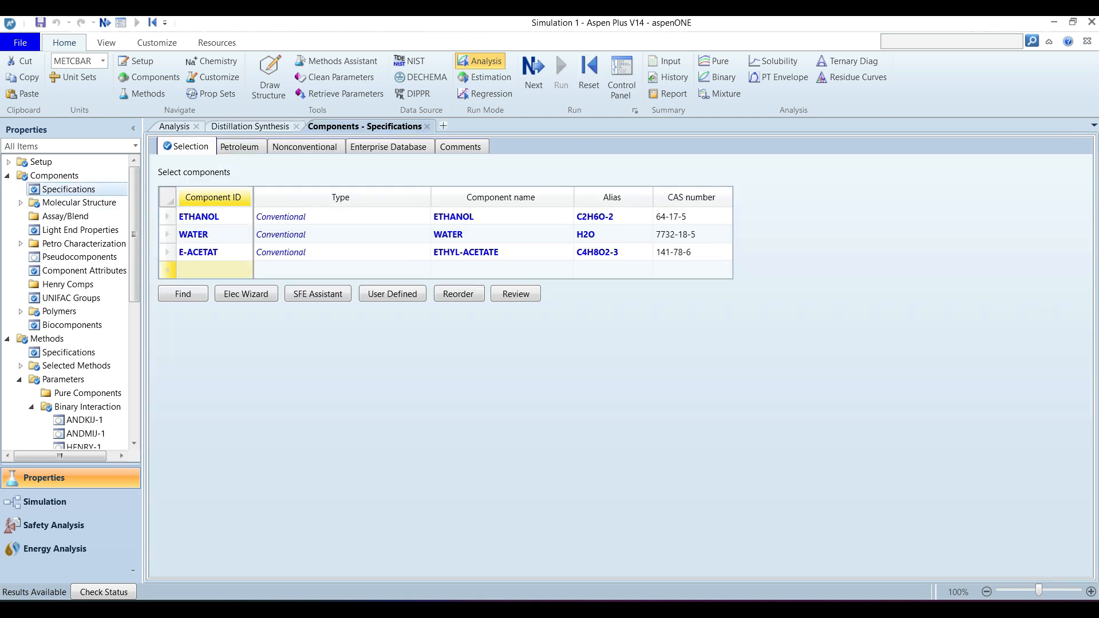
click(166, 216)
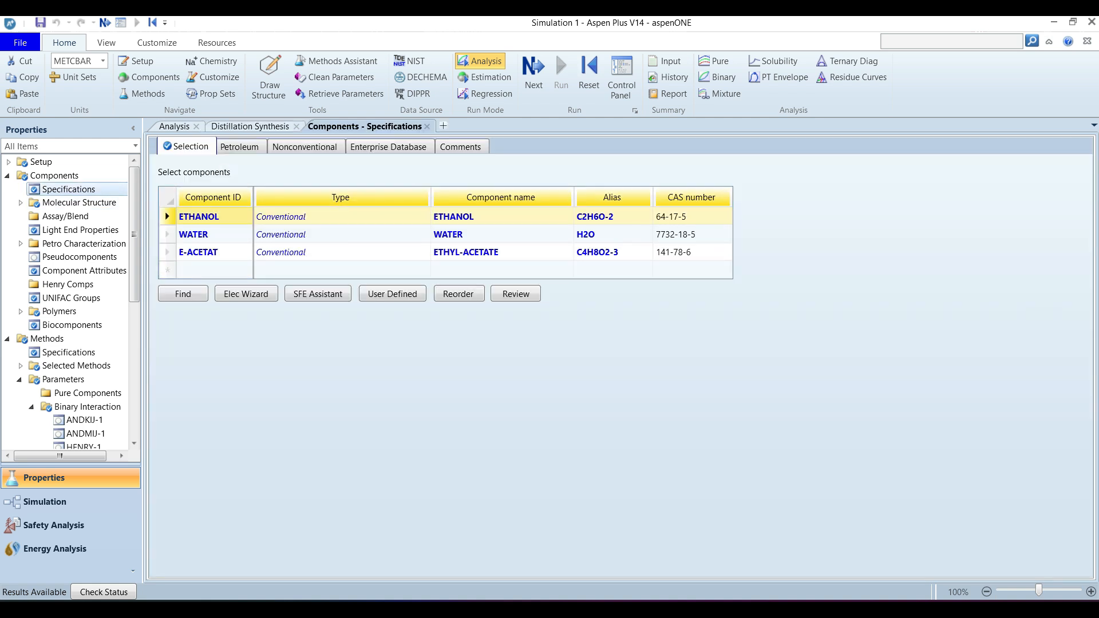
right_click(165, 212)
click(195, 261)
key(y)
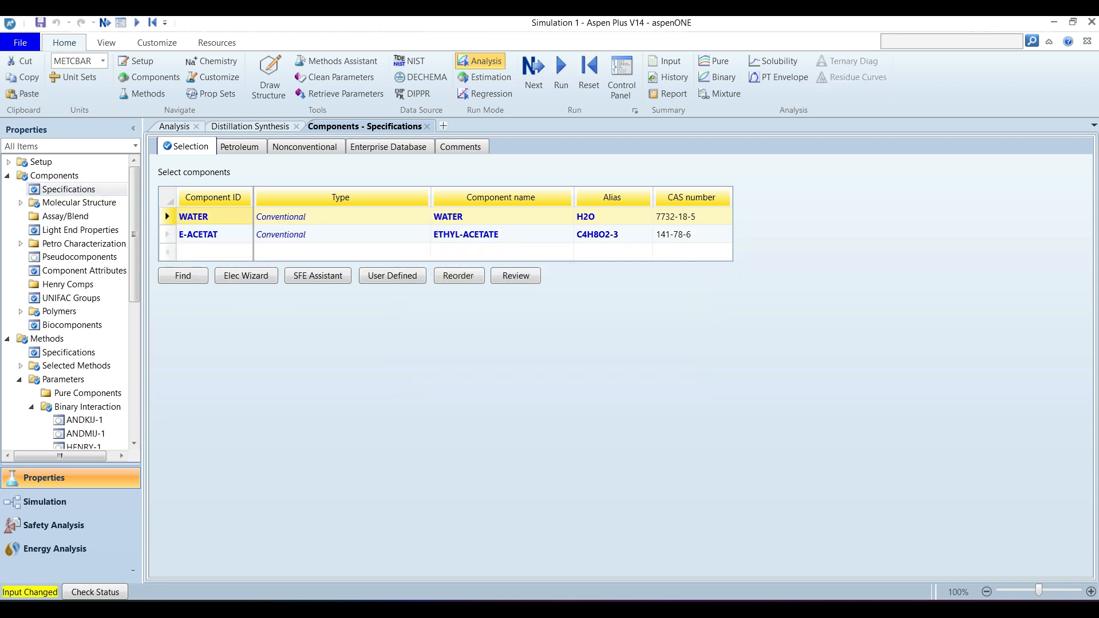
Step: Replace the ethyl acetate component with CUSO4
click(165, 229)
text(CUSO4)
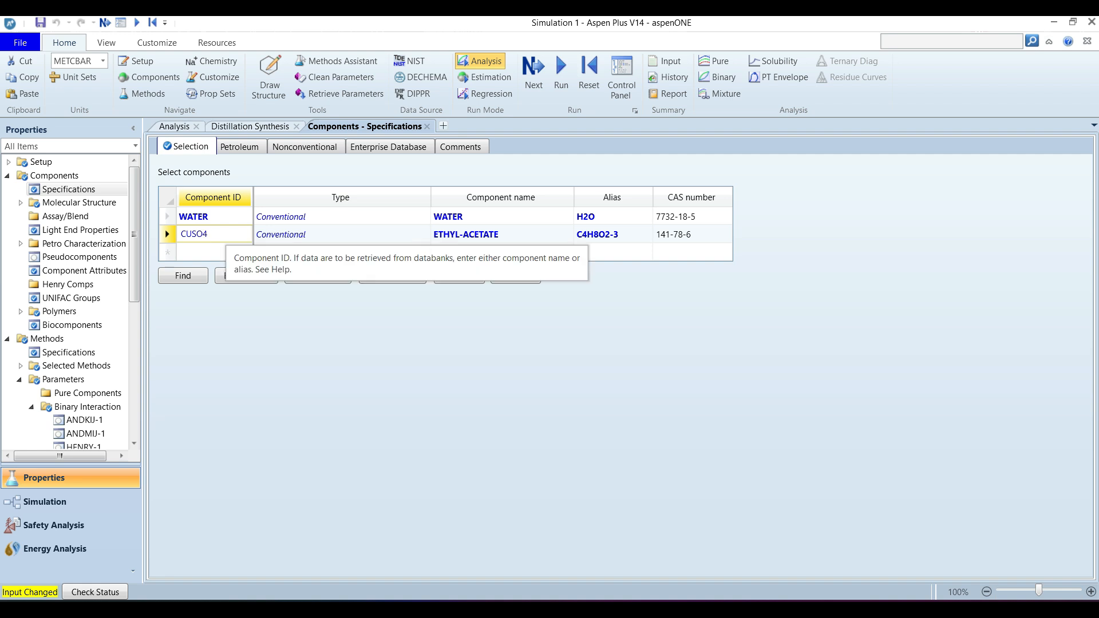
key(Return)
click(516, 327)
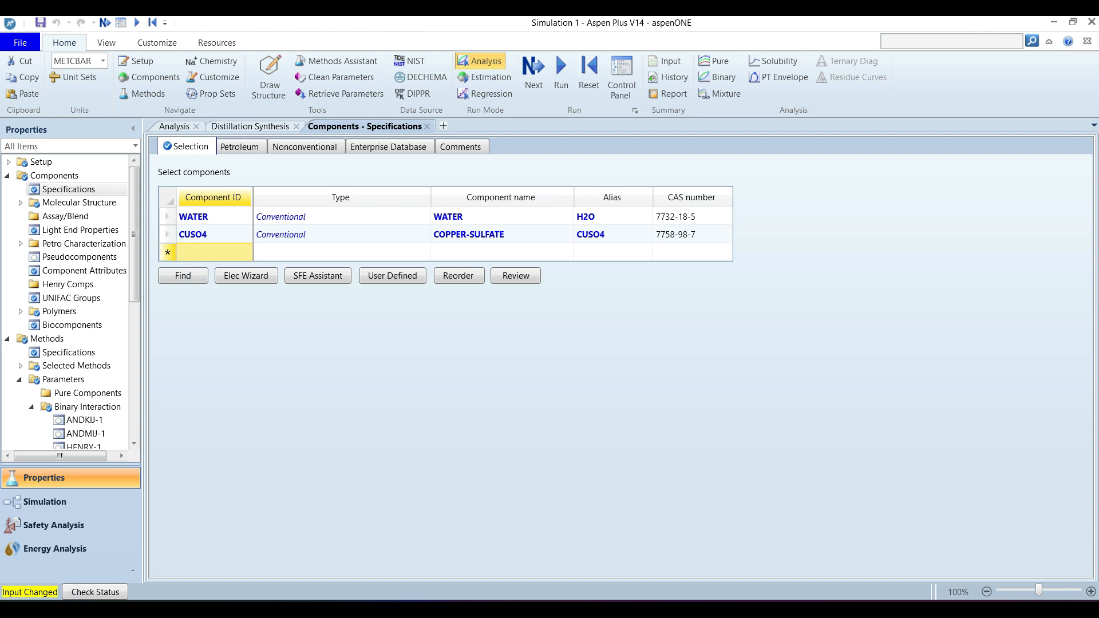
Step: Create a solubility analysis and select CUSO4 as the solute component
drag(134, 235, 134, 370)
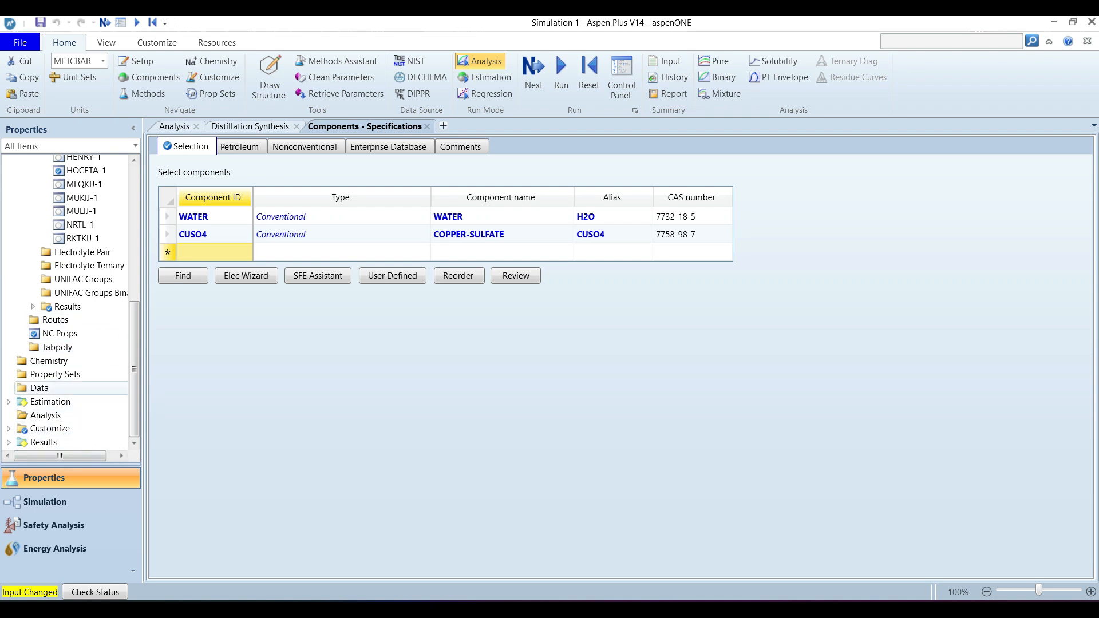
drag(134, 367, 134, 228)
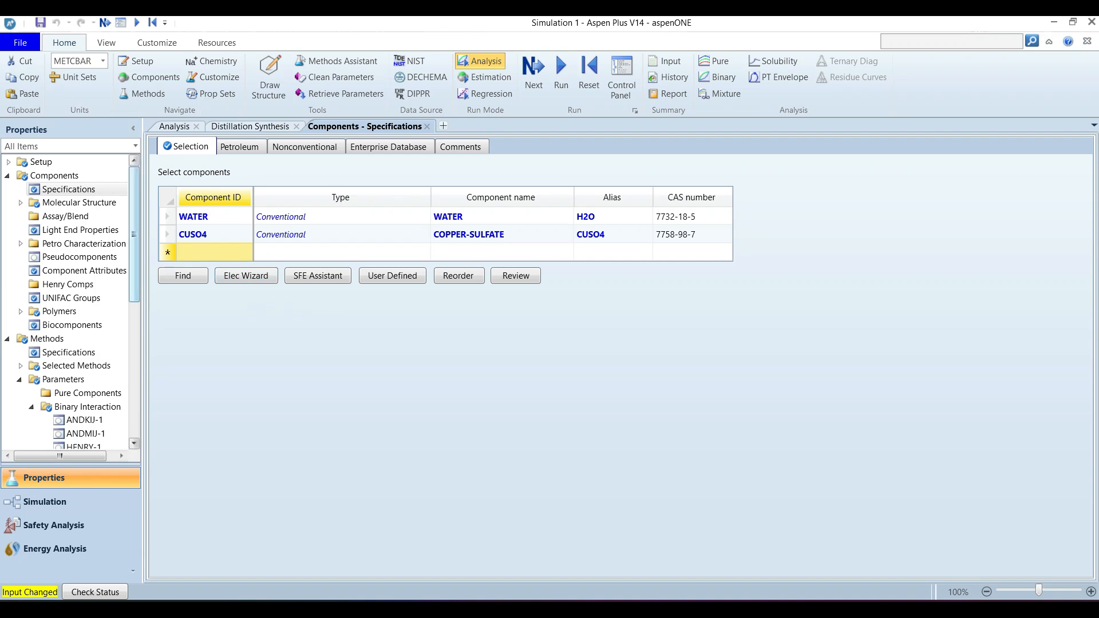
drag(134, 234, 134, 313)
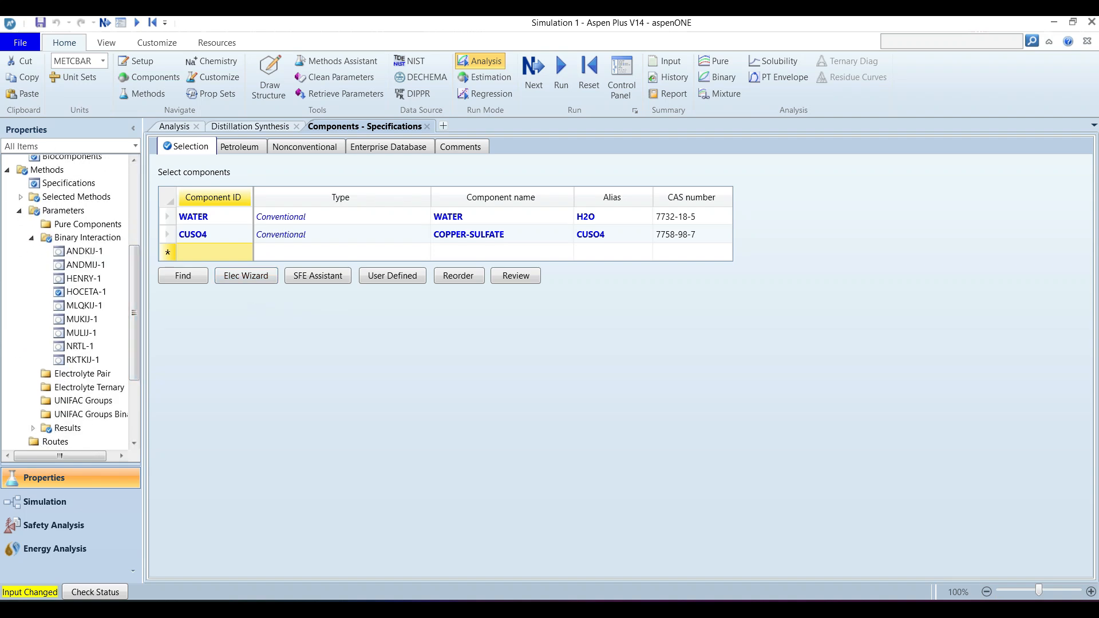
drag(134, 312, 134, 362)
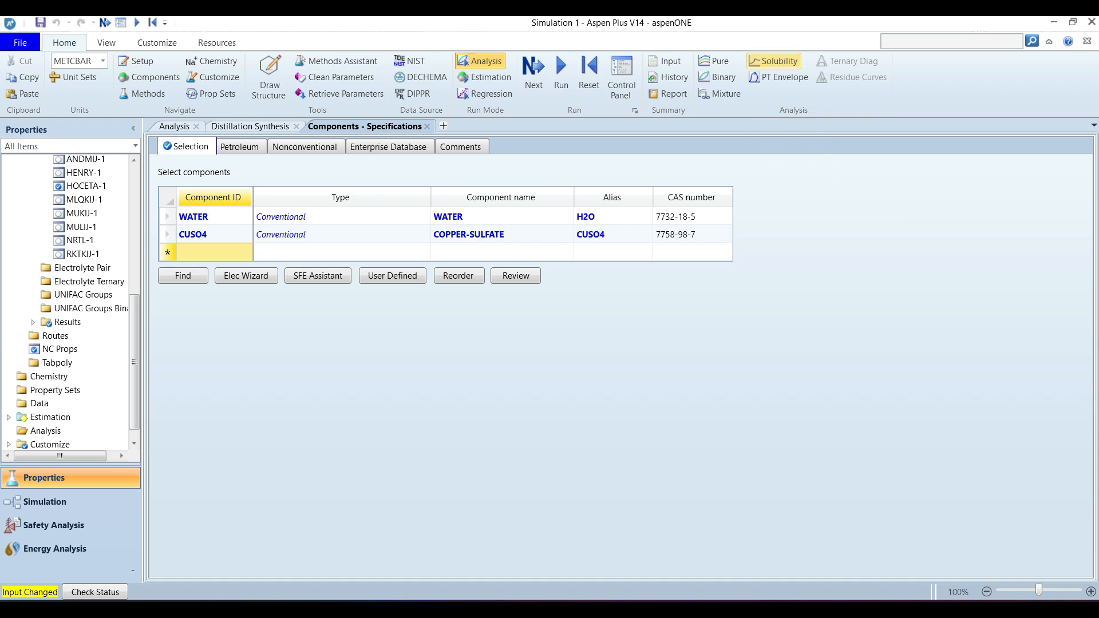
click(774, 61)
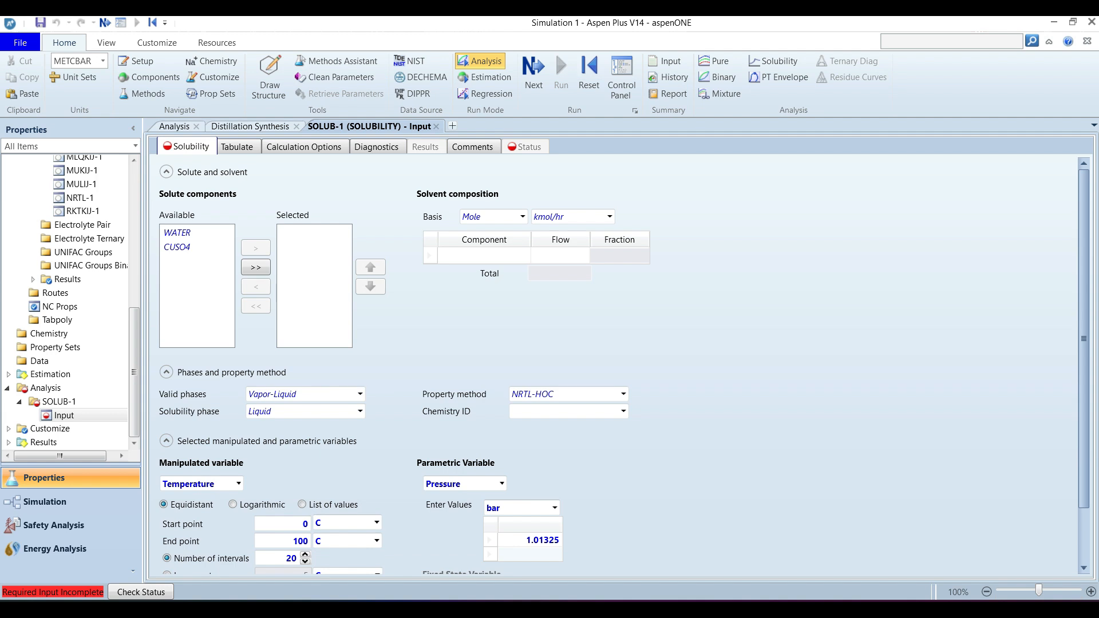
click(197, 248)
click(256, 248)
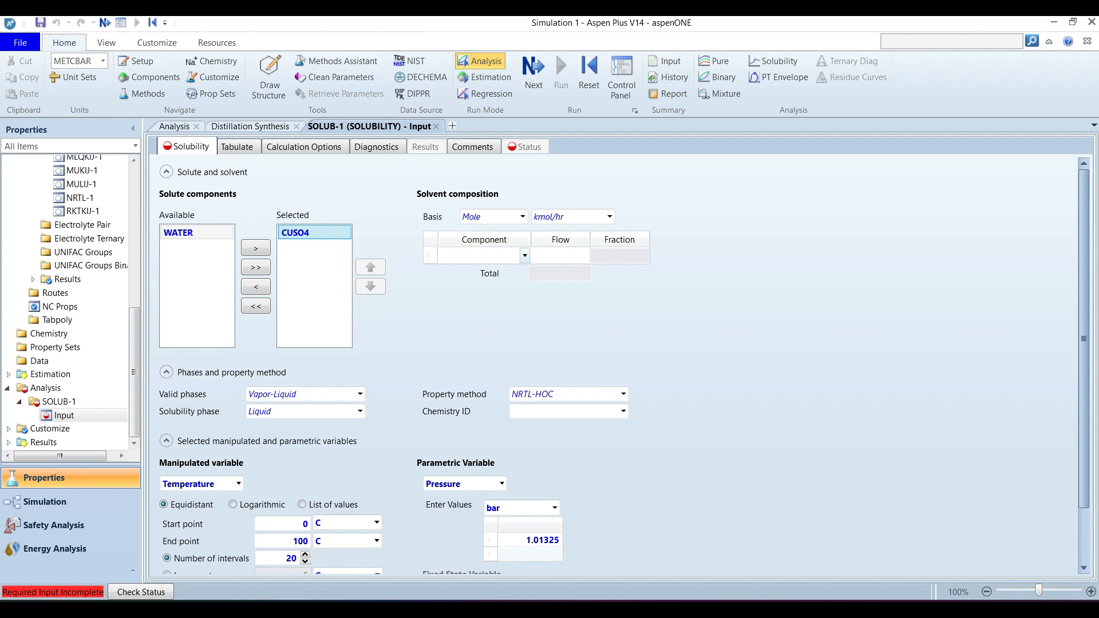
Step: Set water as the solvent with a mole flow of 10 kmol/hr
click(524, 256)
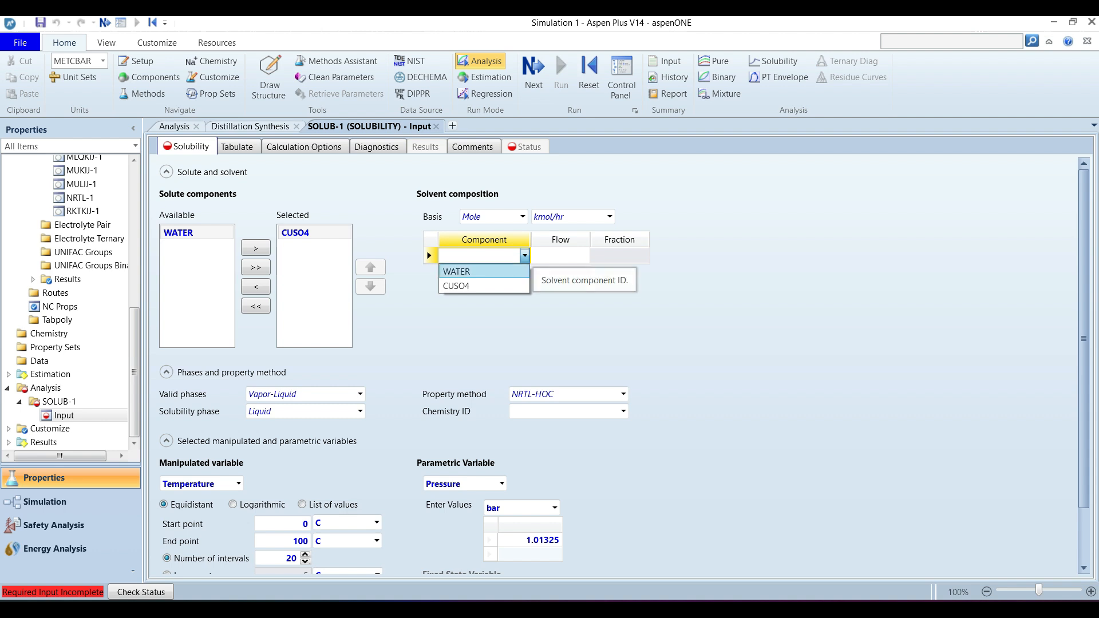
click(457, 272)
click(560, 256)
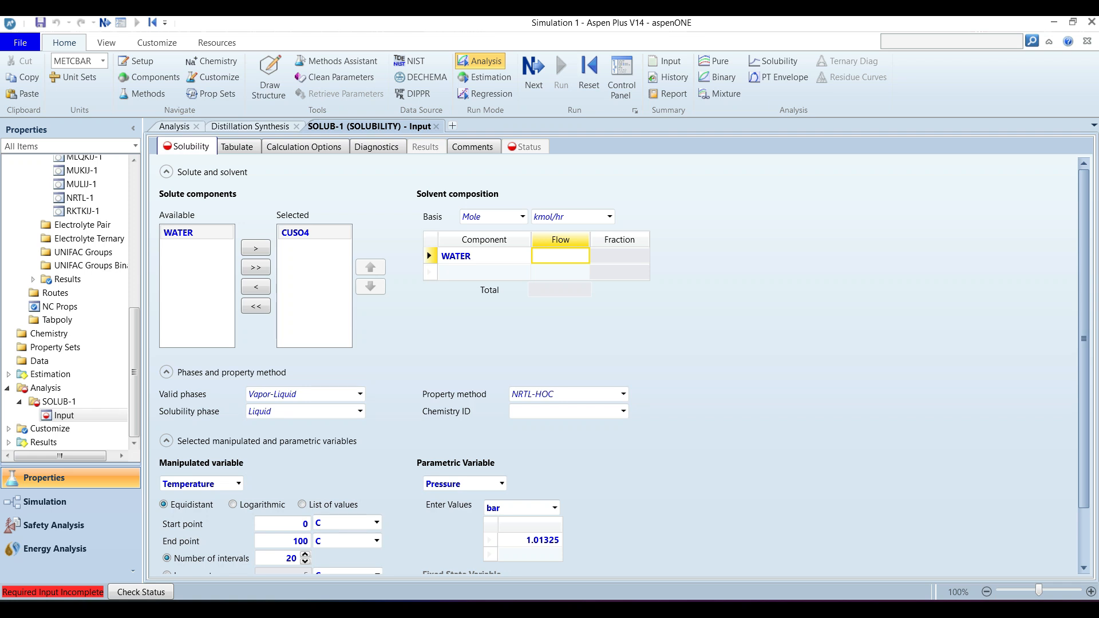
text(10)
key(Return)
key(Return)
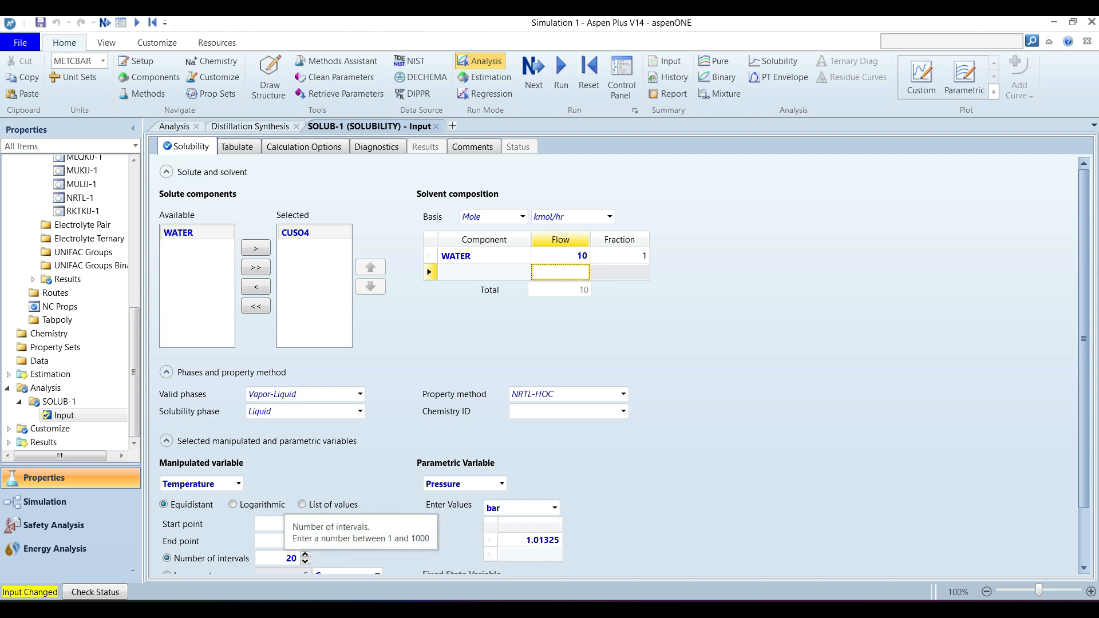
Step: Run the solubility analysis from 0 to 100 C in 20 intervals at 1.01325 bar
click(530, 540)
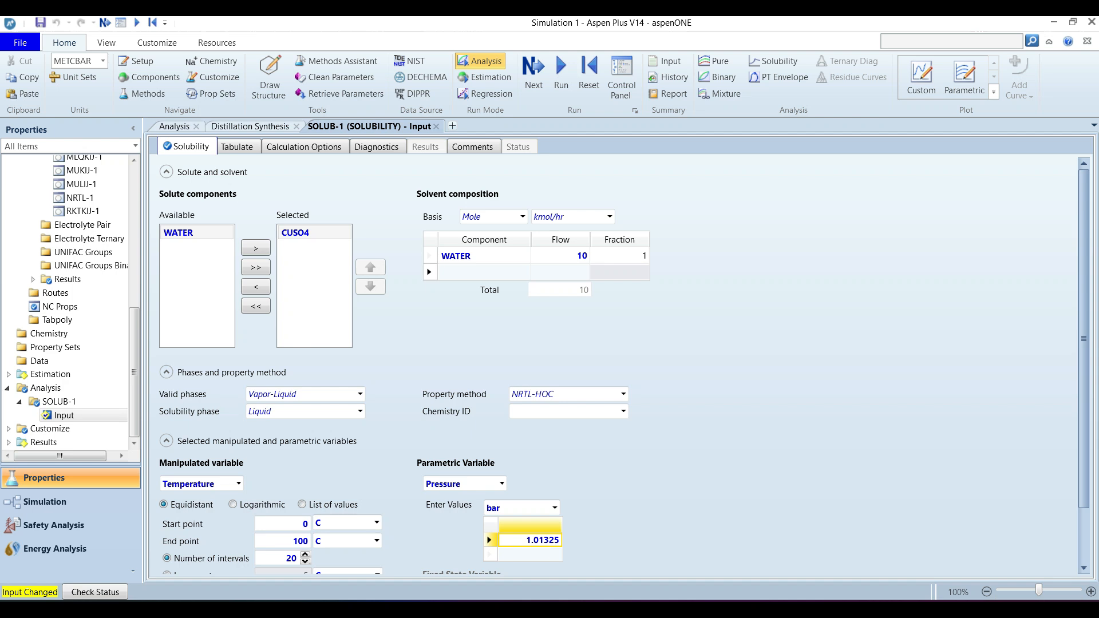
scroll(624, 366, down, 3)
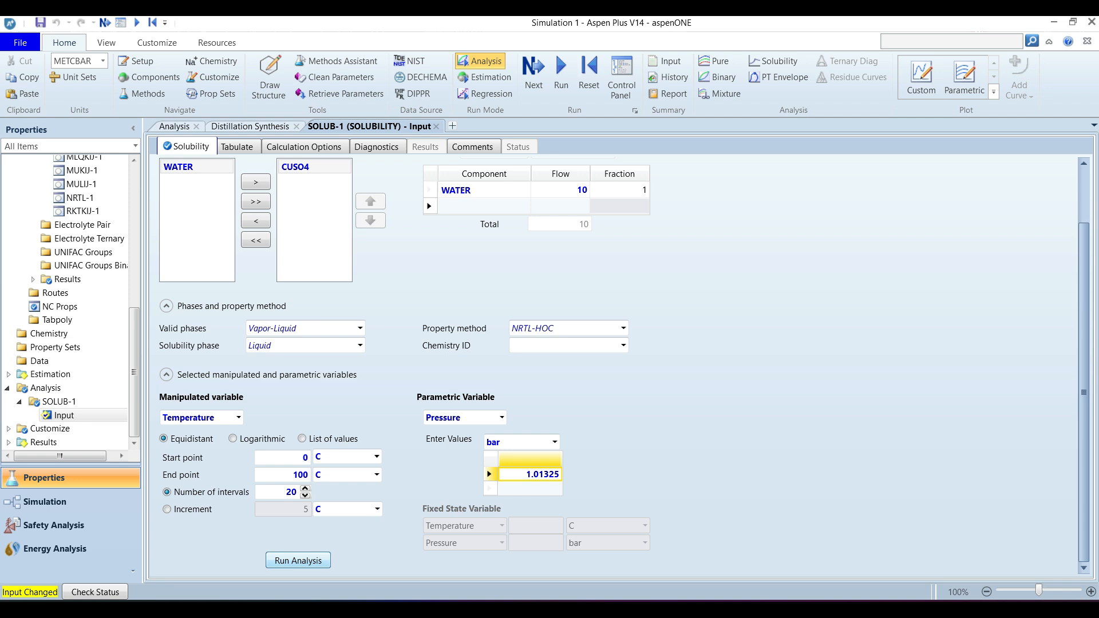
click(298, 561)
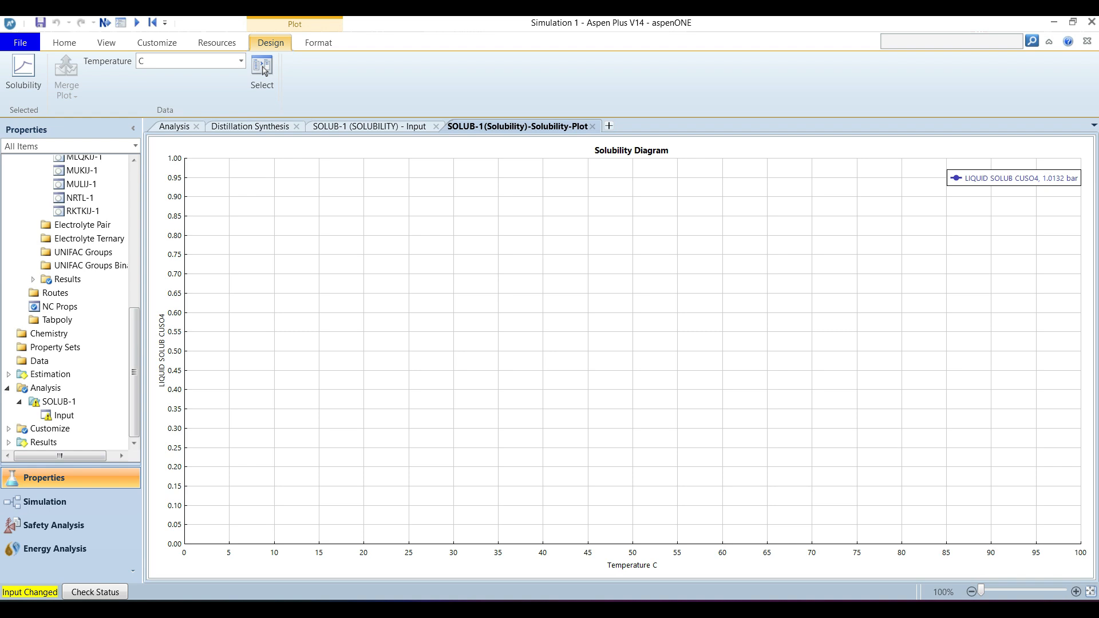
Step: Review the tabulated results of the CUSO4 solubility analysis
click(369, 126)
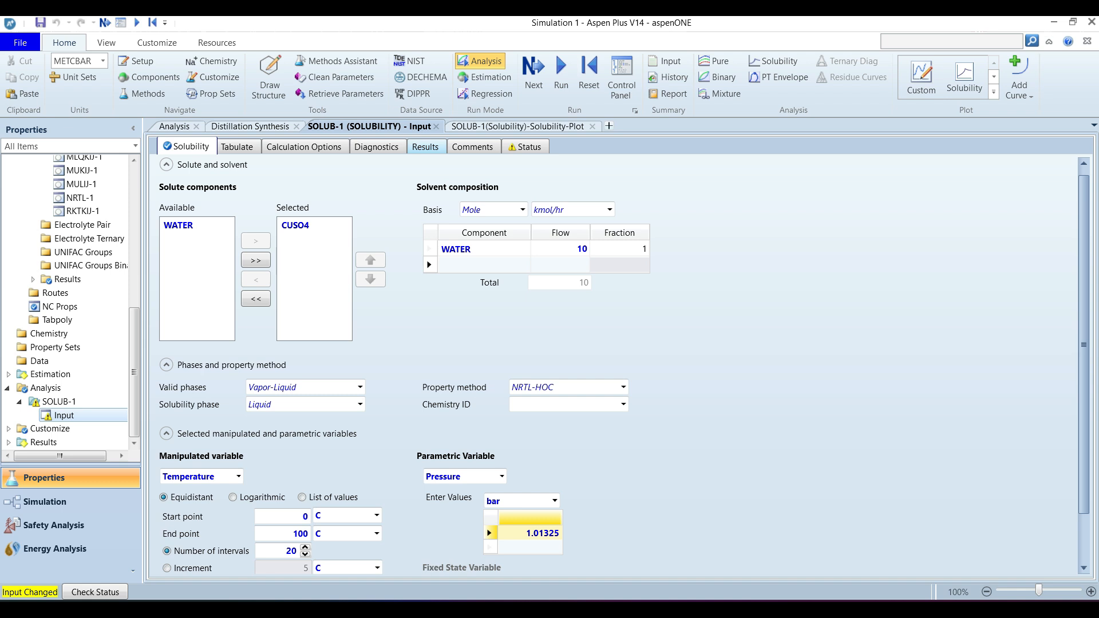
click(425, 147)
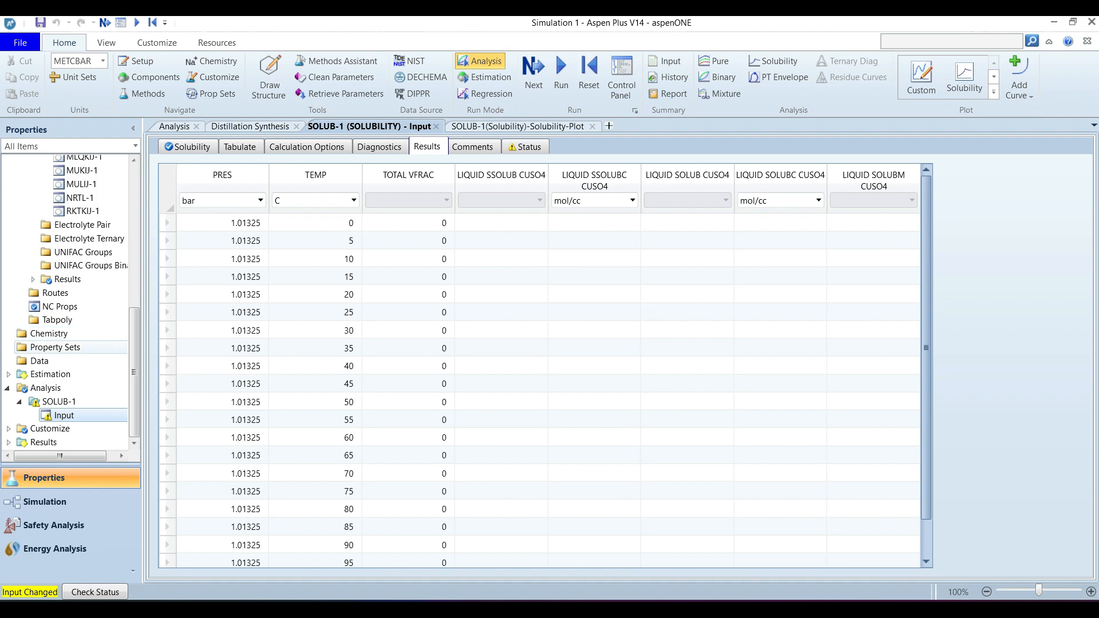
Step: Start the Electrolyte Wizard from the component specifications with APV140 REACTIONS as chemistry data source and an Unsymmetric reference state for ionic components
scroll(134, 372, up, 10)
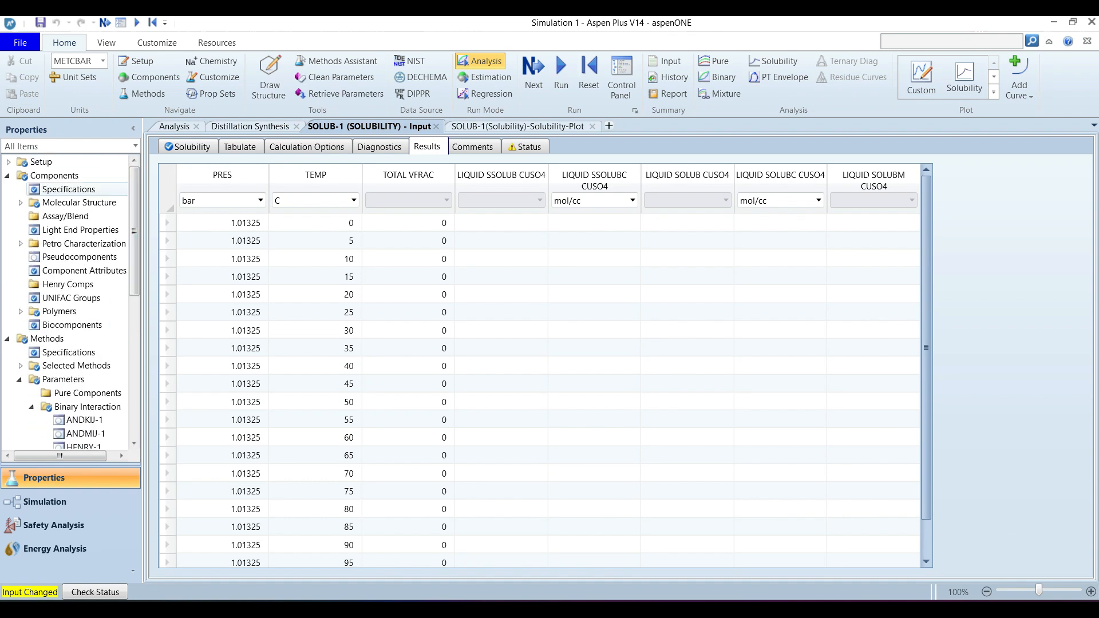
click(69, 189)
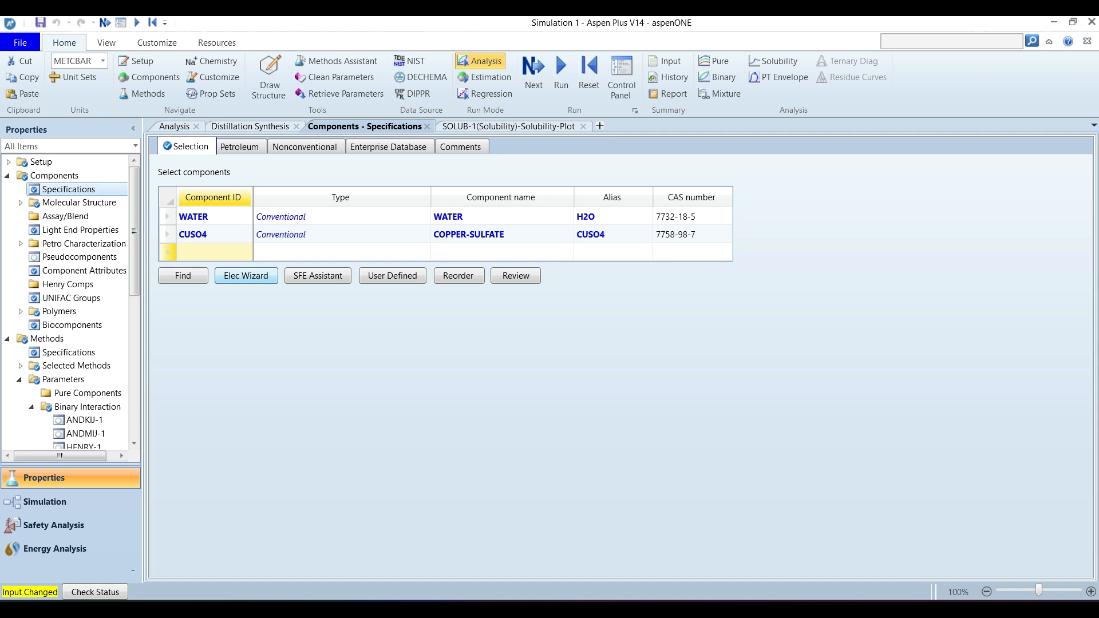
click(245, 275)
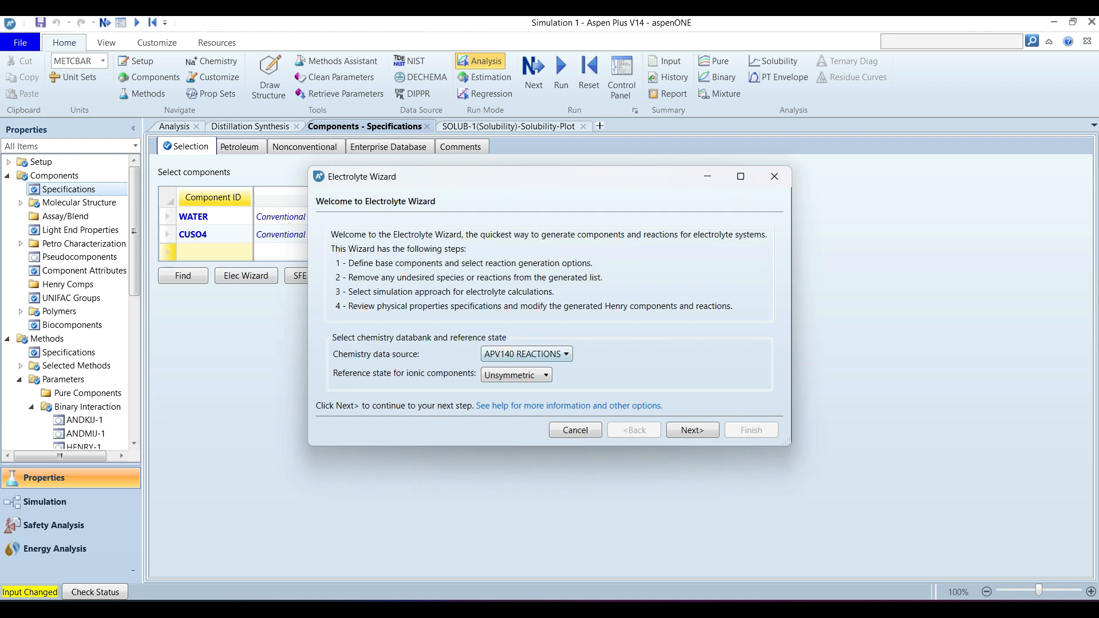
click(527, 355)
click(527, 355)
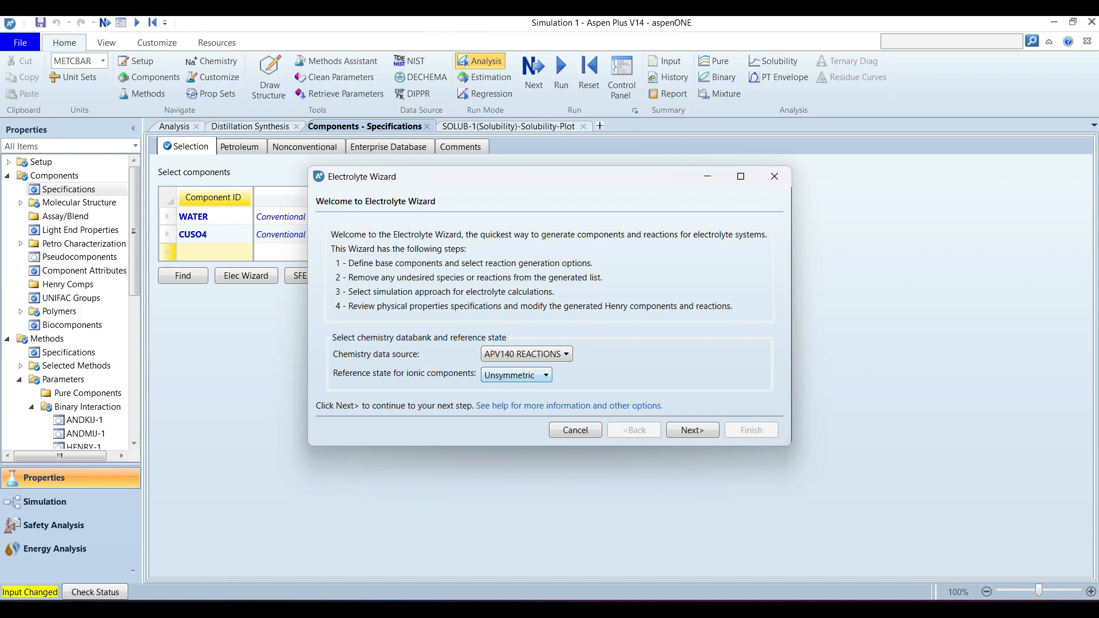
click(517, 376)
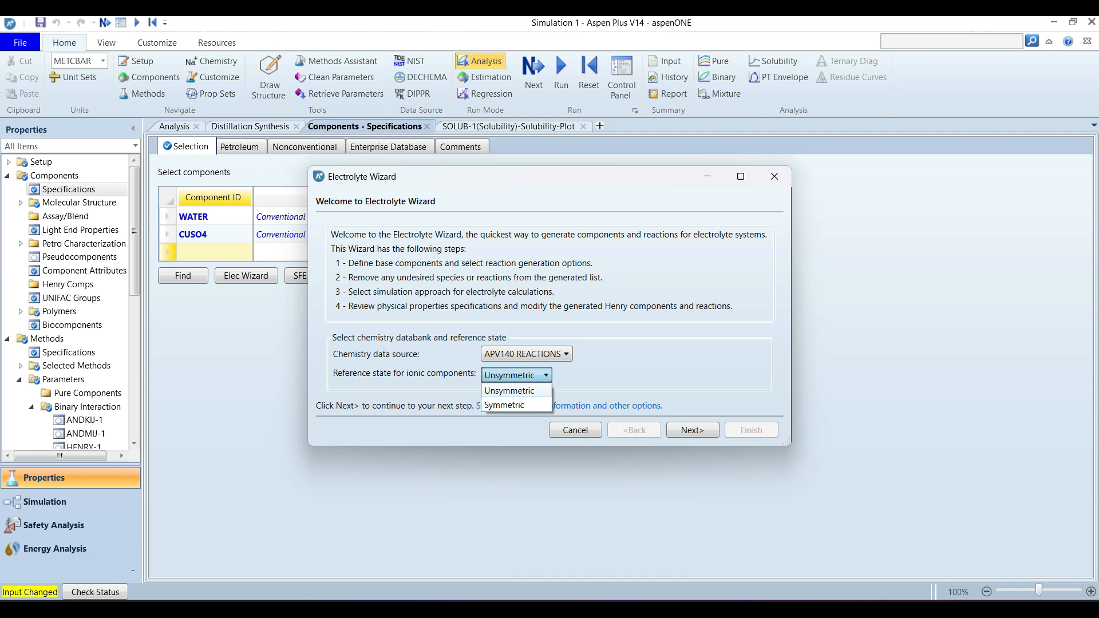
click(510, 391)
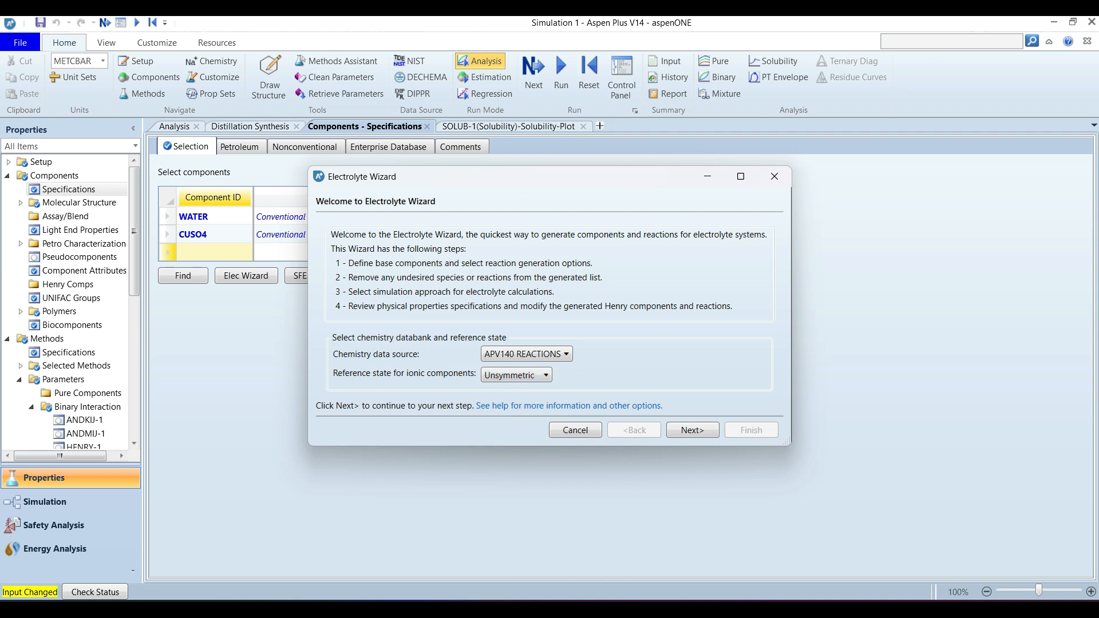
key(Return)
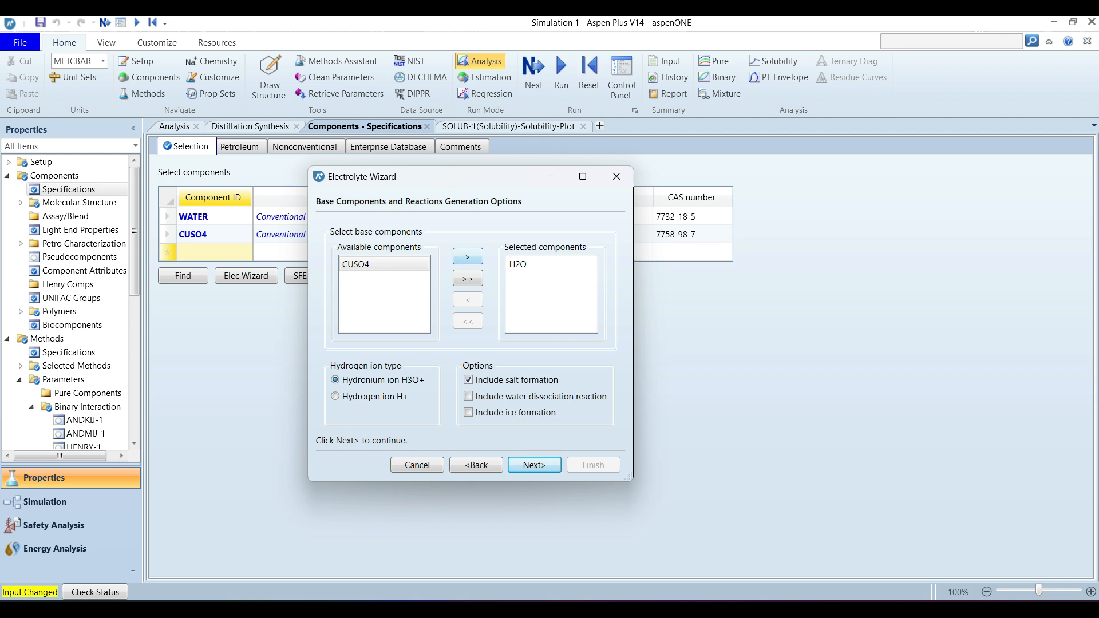
Step: Generate the electrolyte species and reactions with CUSO4 added as a base component and the water dissociation reaction included
click(468, 256)
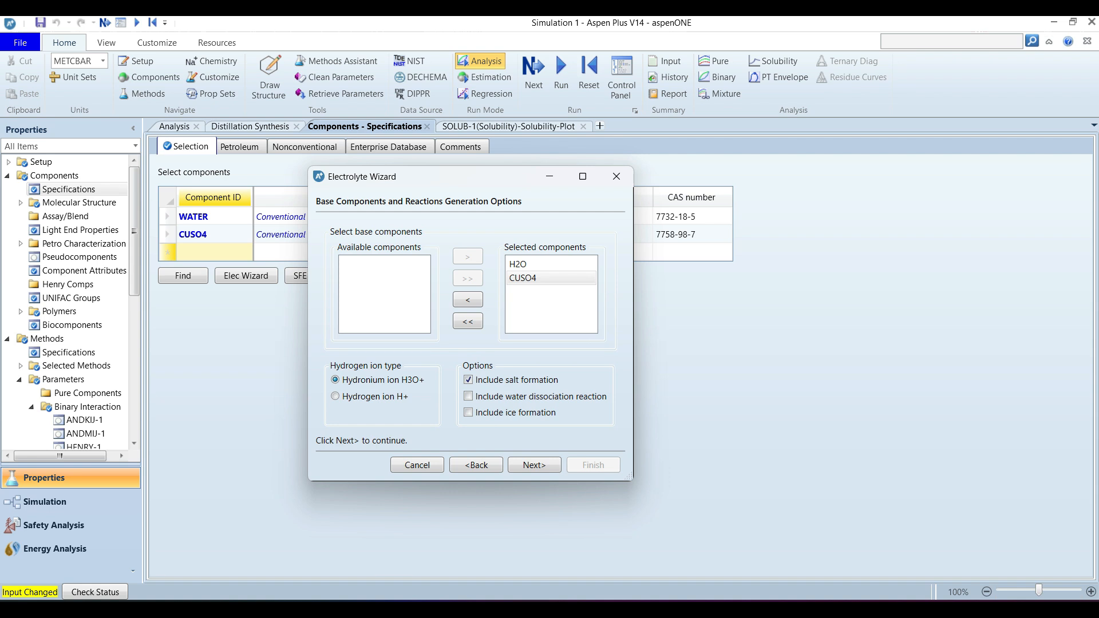
click(468, 397)
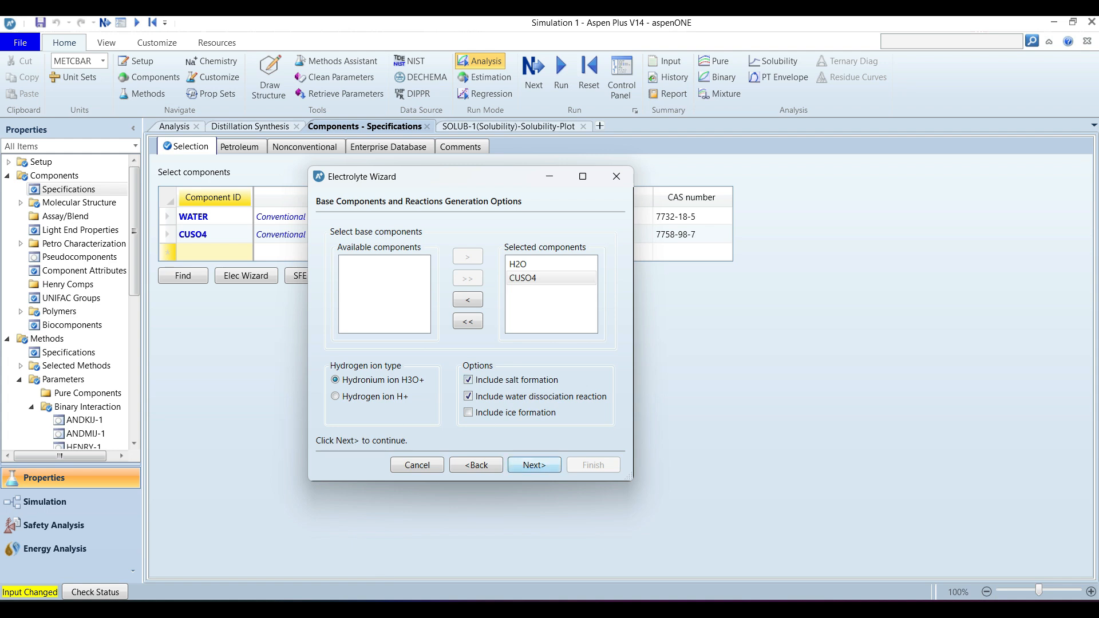
click(534, 465)
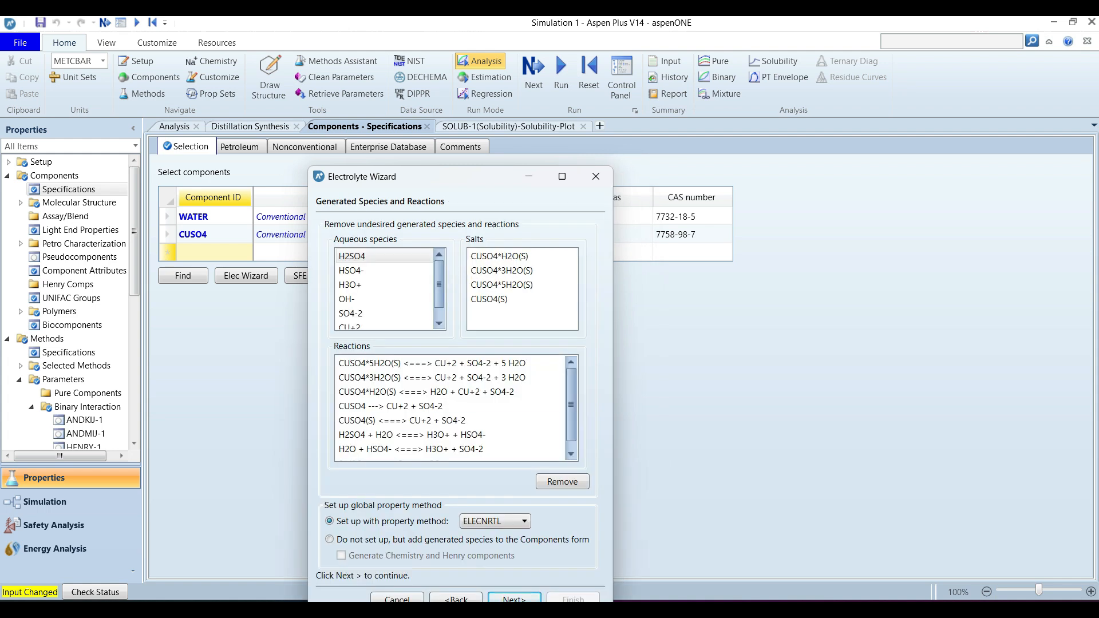
Step: Review the generated species, salts and reactions, and set up the global property method as ELECNRTL
drag(401, 176, 371, 55)
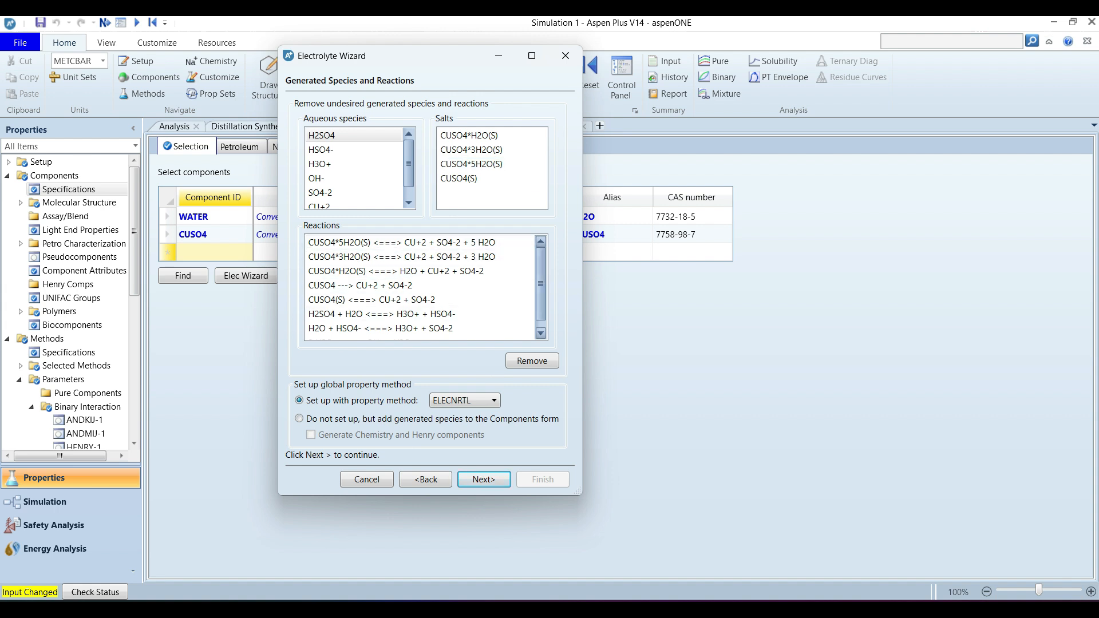
scroll(421, 286, down, 1)
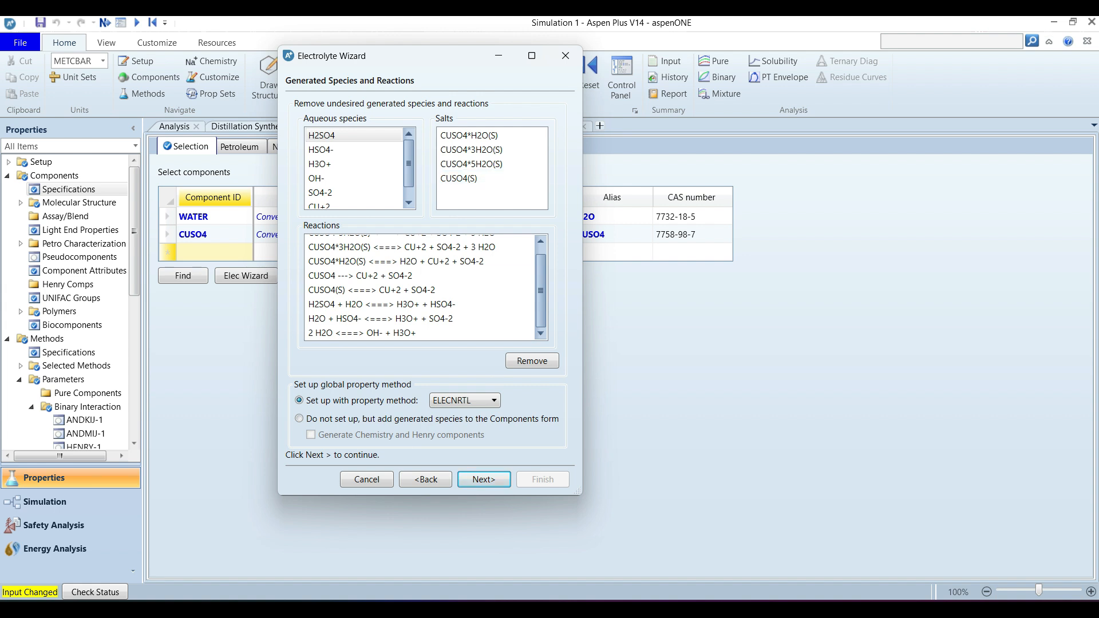
click(466, 401)
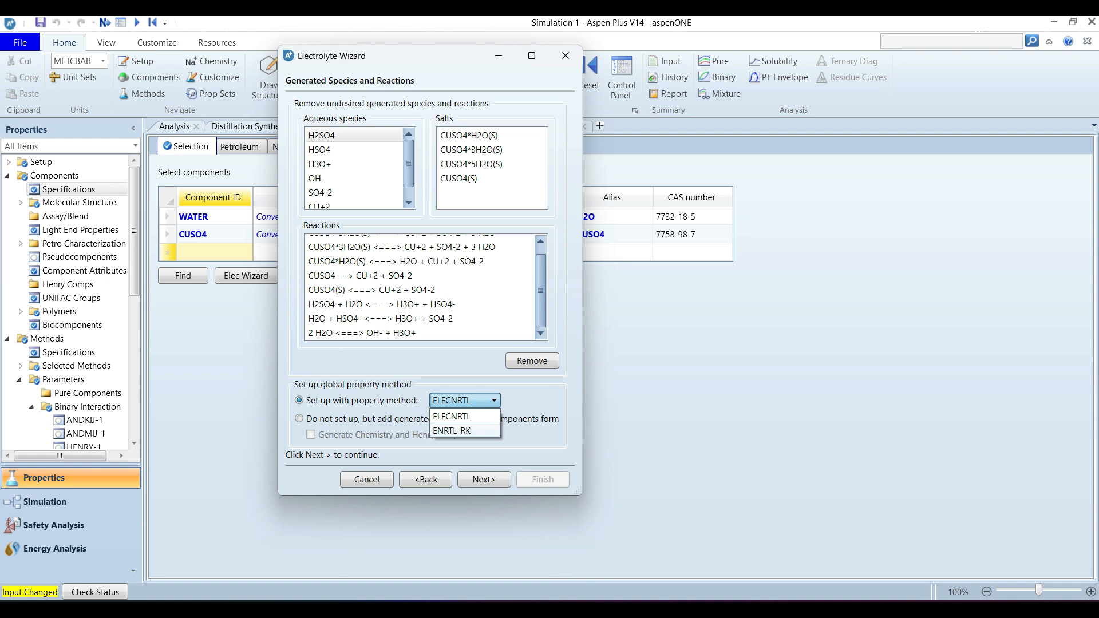
click(458, 417)
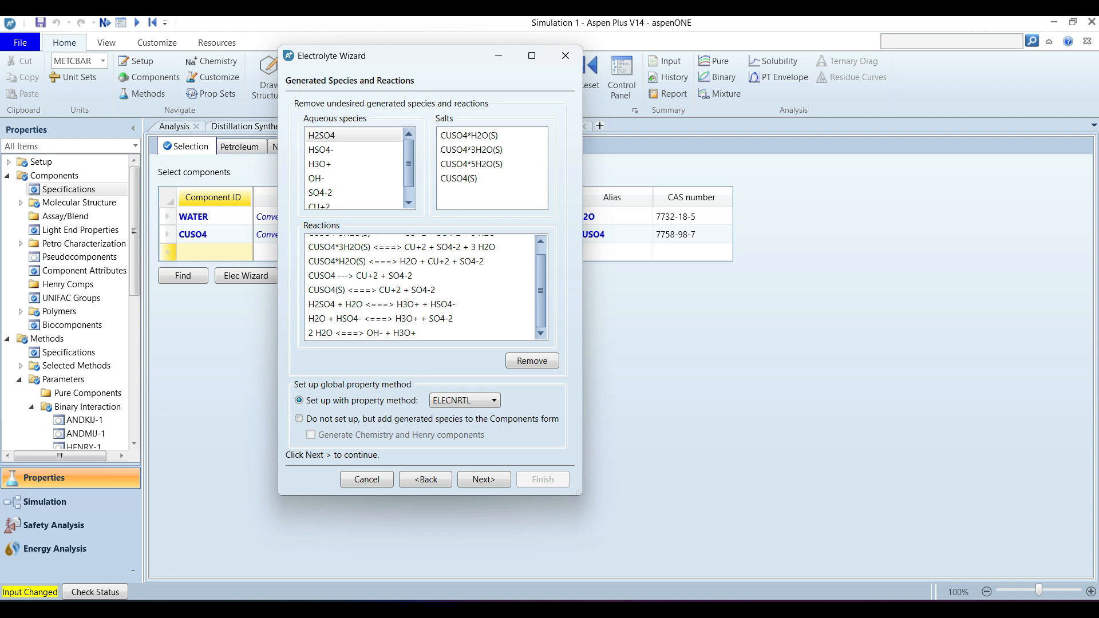
click(473, 401)
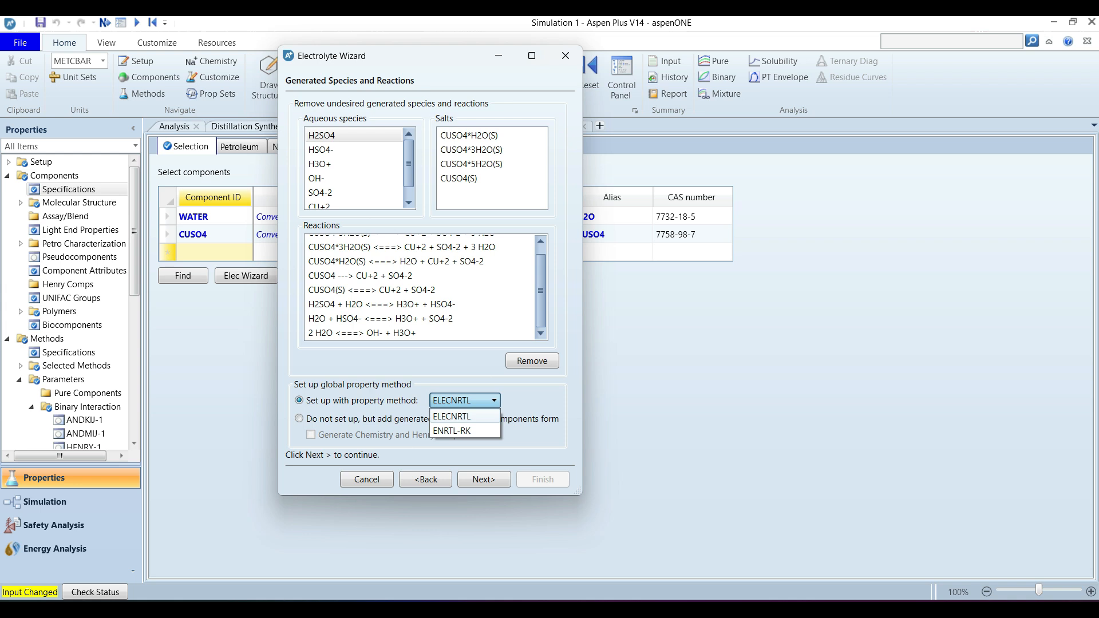
click(458, 417)
click(484, 480)
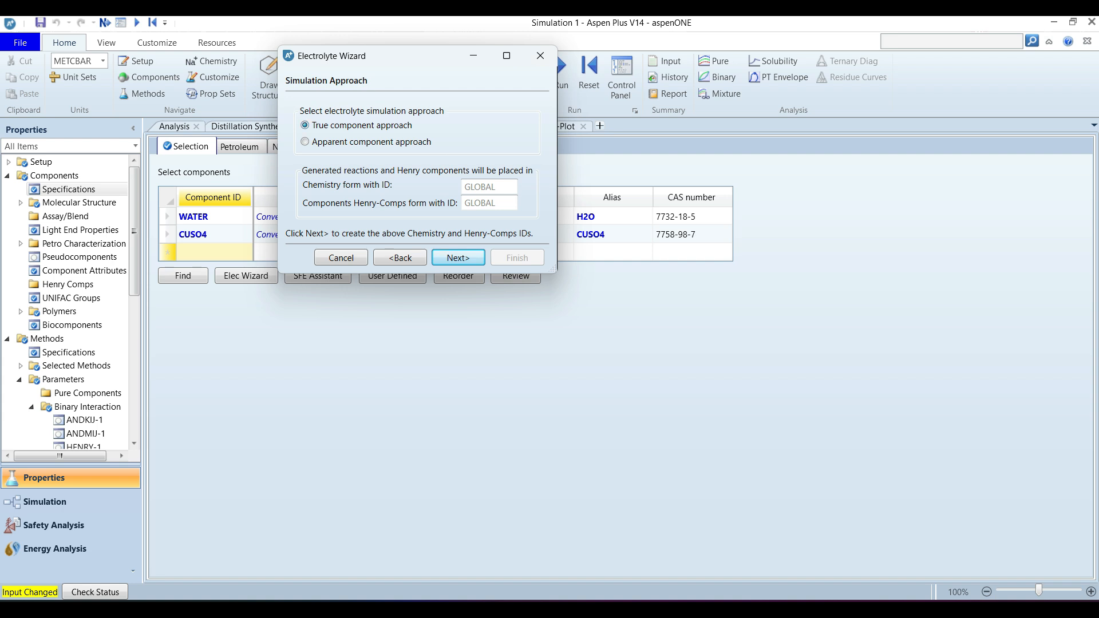
Step: Accept the true component approach and finish the Electrolyte Wizard to add the generated species to the components
click(458, 257)
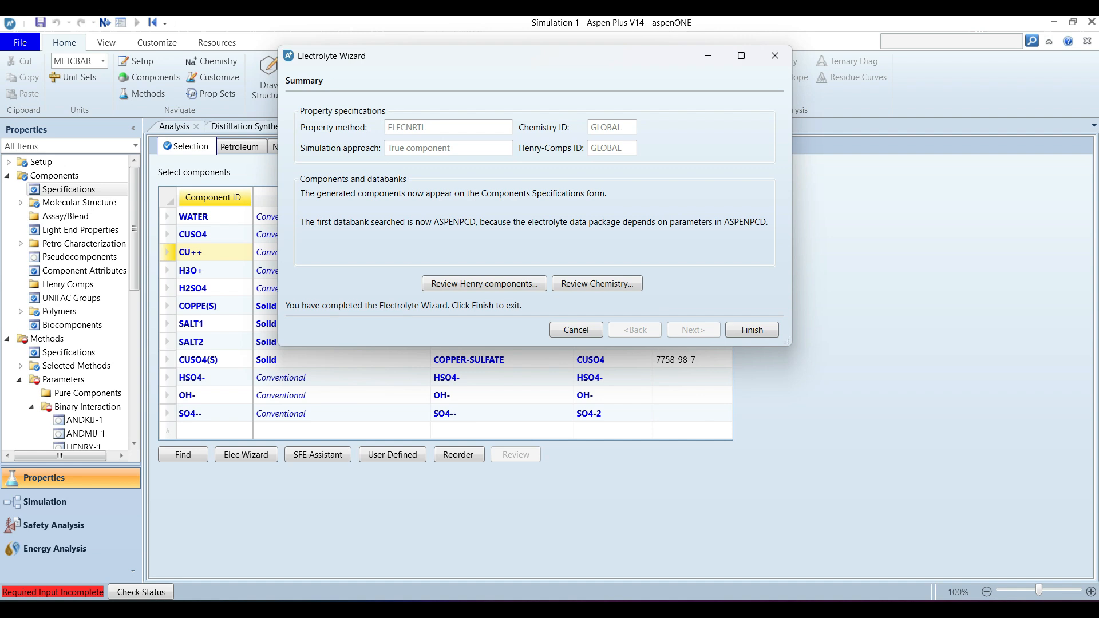
drag(486, 58, 645, 88)
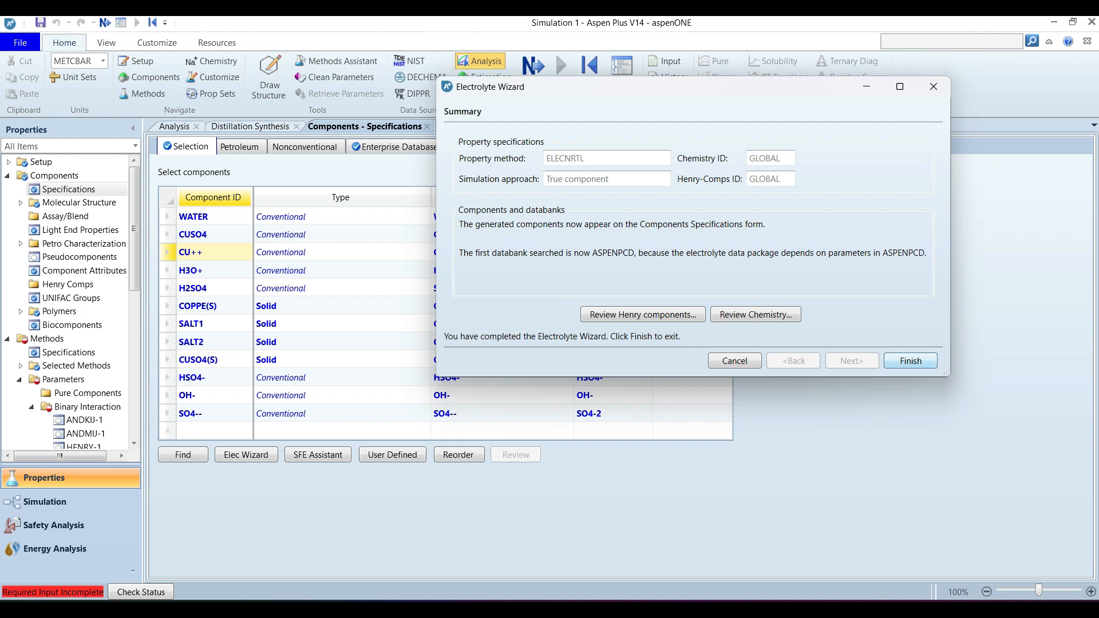
key(Return)
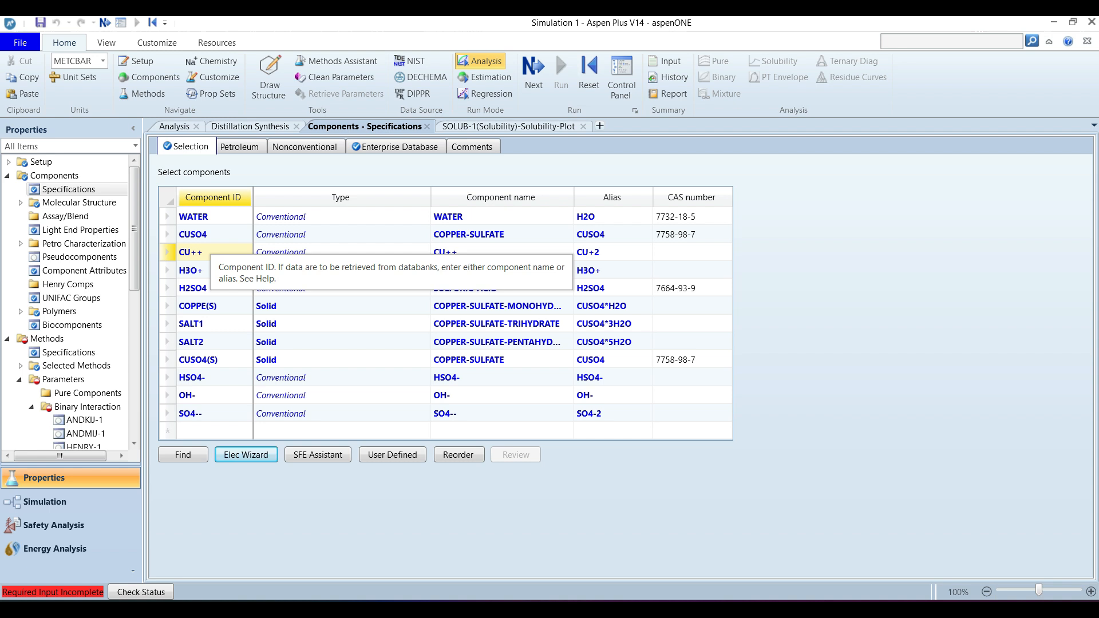
Step: Check the Henry components list and the global property method settings
click(67, 285)
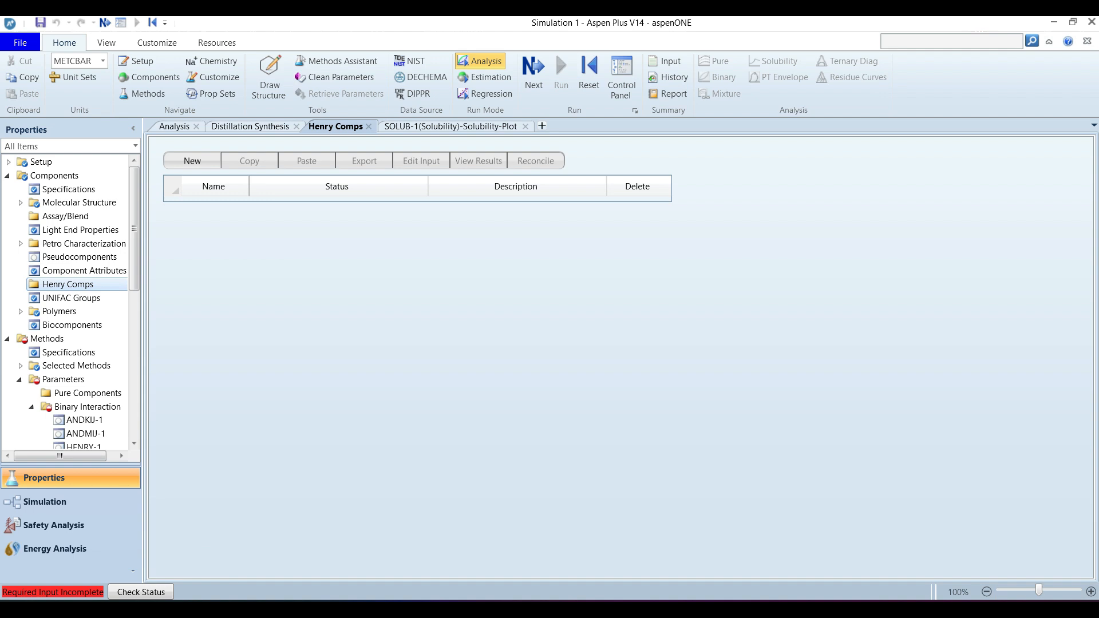
scroll(69, 303, down, 5)
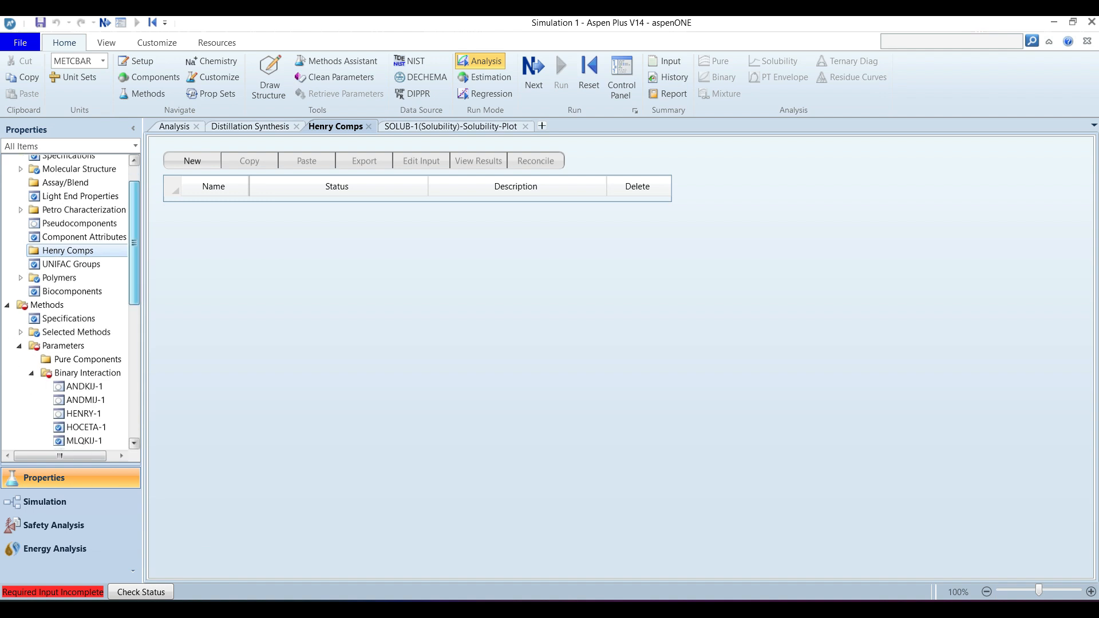
scroll(86, 321, down, 1)
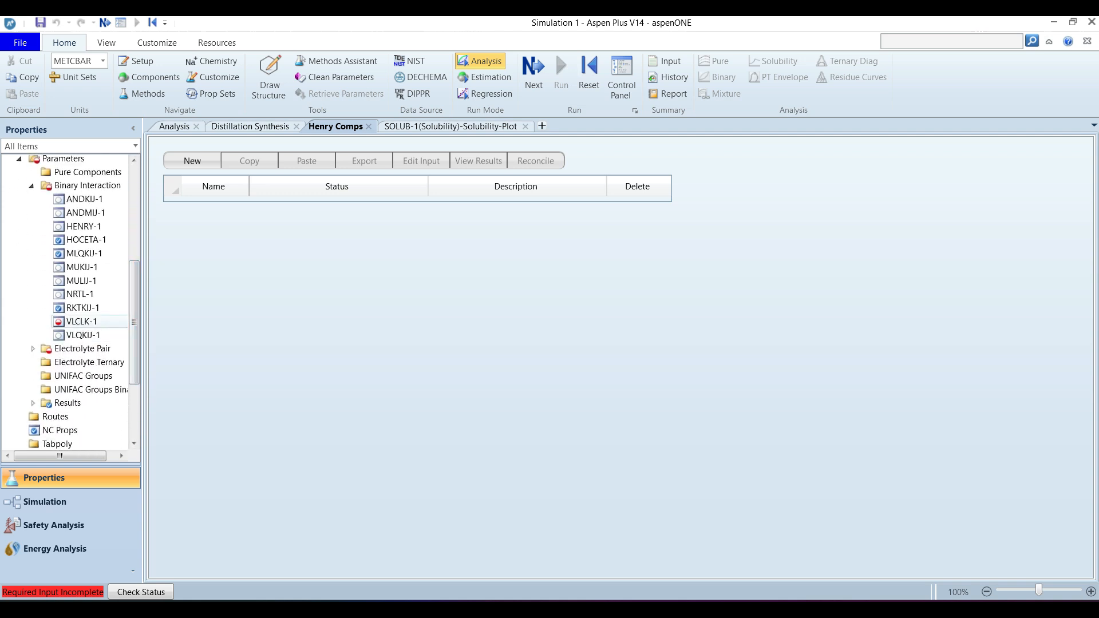
scroll(86, 309, up, 2)
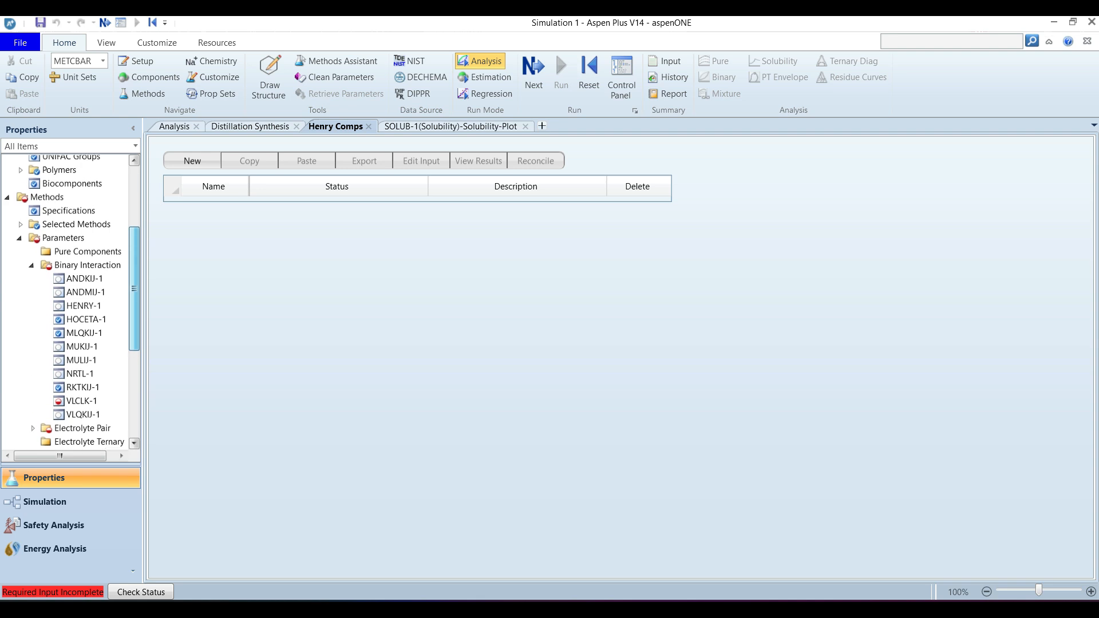
scroll(69, 303, up, 1)
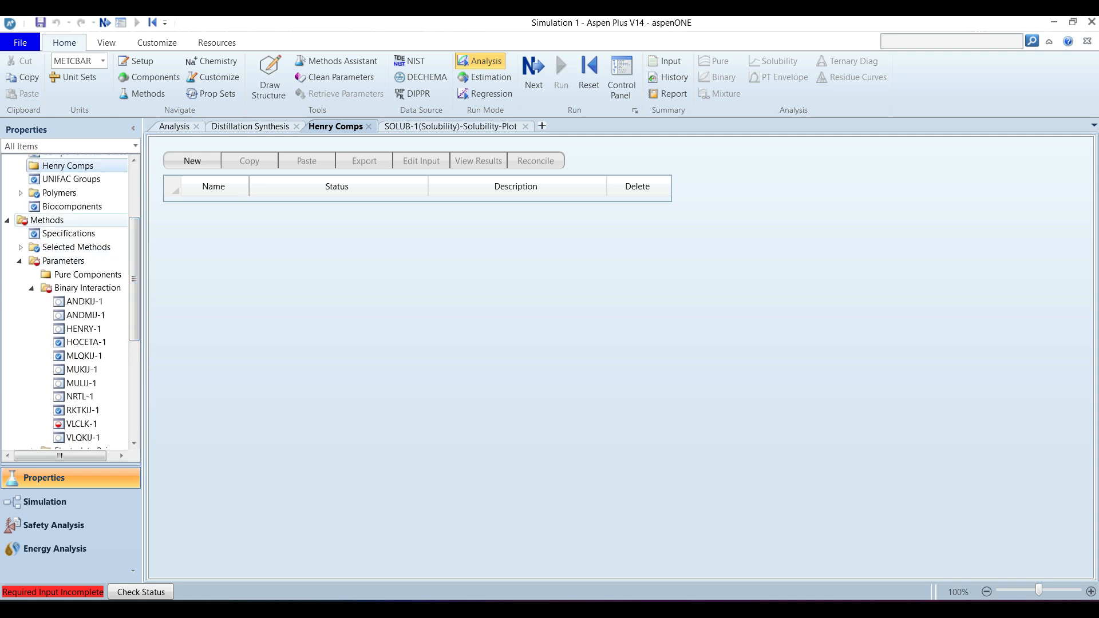
click(47, 220)
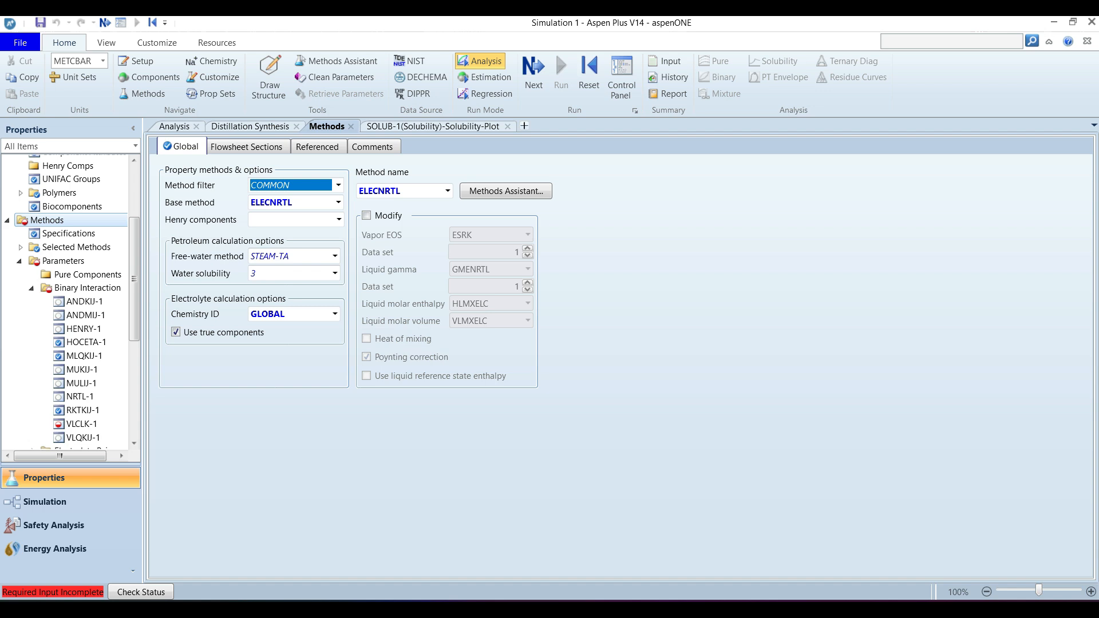
Step: Open the VLCLK-1 binary parameters and the GMELCC-1, GMELCD-1, GMELCE-1 and GMELCN-1 electrolyte pair parameters to accept their databank values
scroll(80, 343, down, 2)
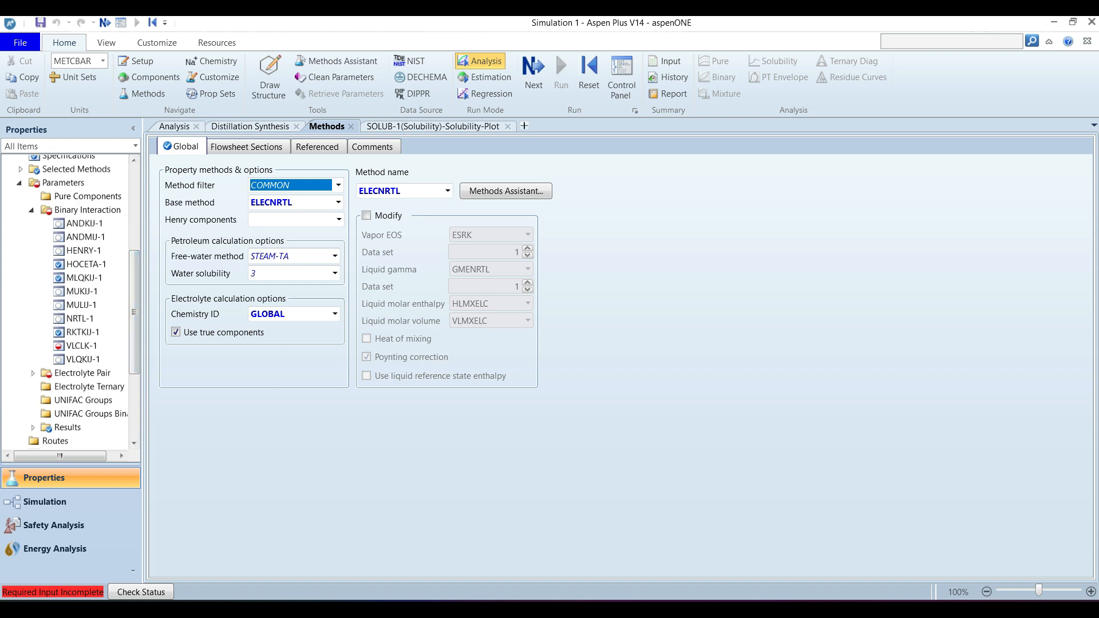
double_click(80, 345)
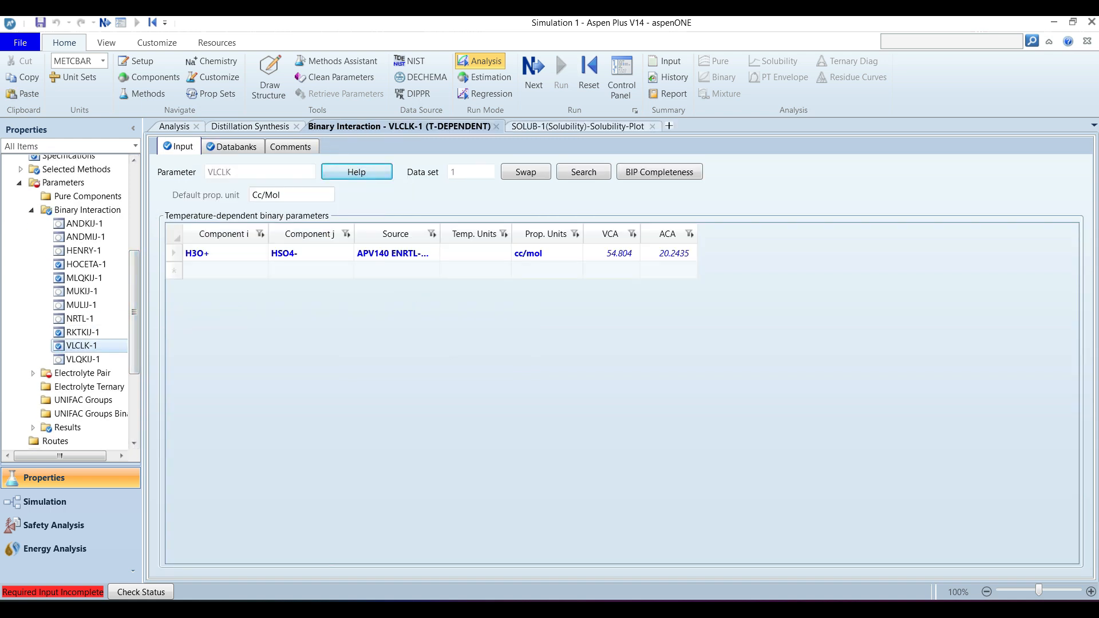
scroll(34, 289, down, 2)
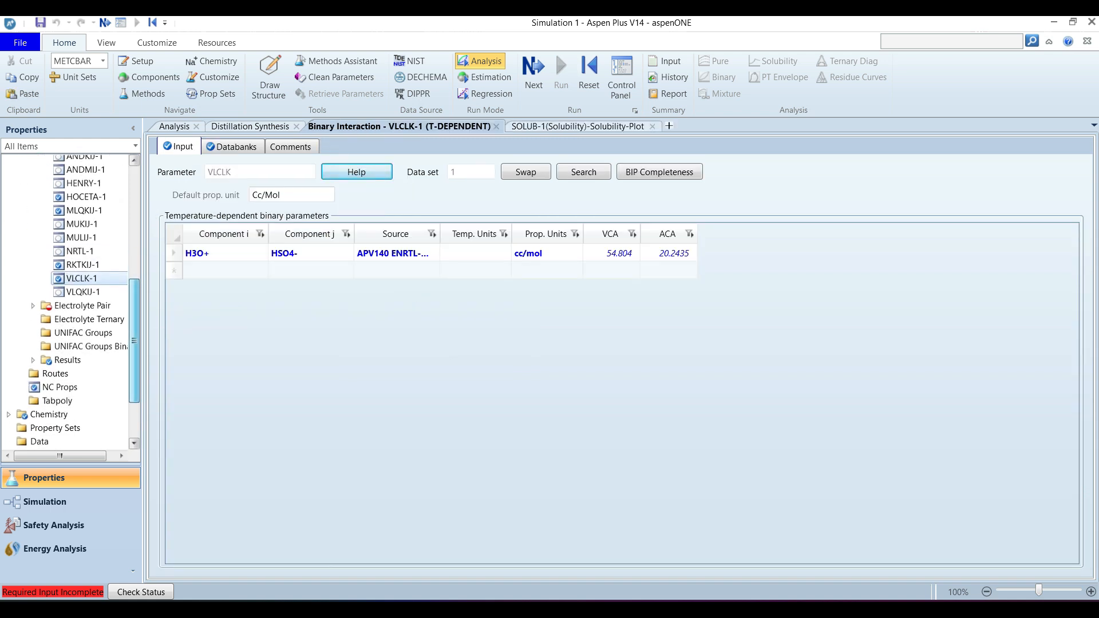
click(33, 288)
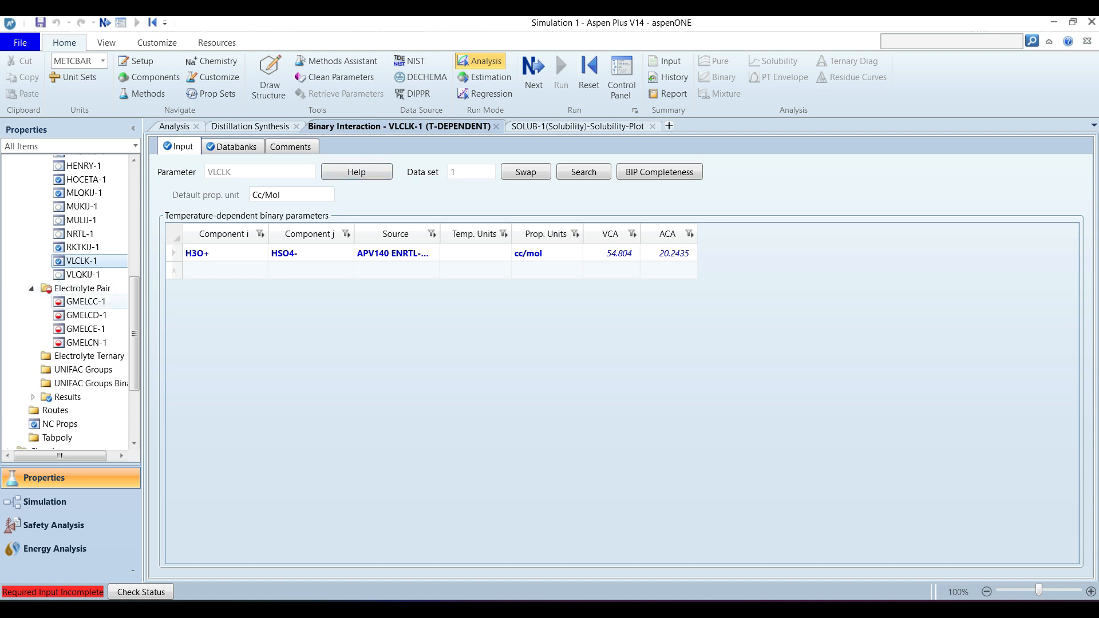
click(85, 302)
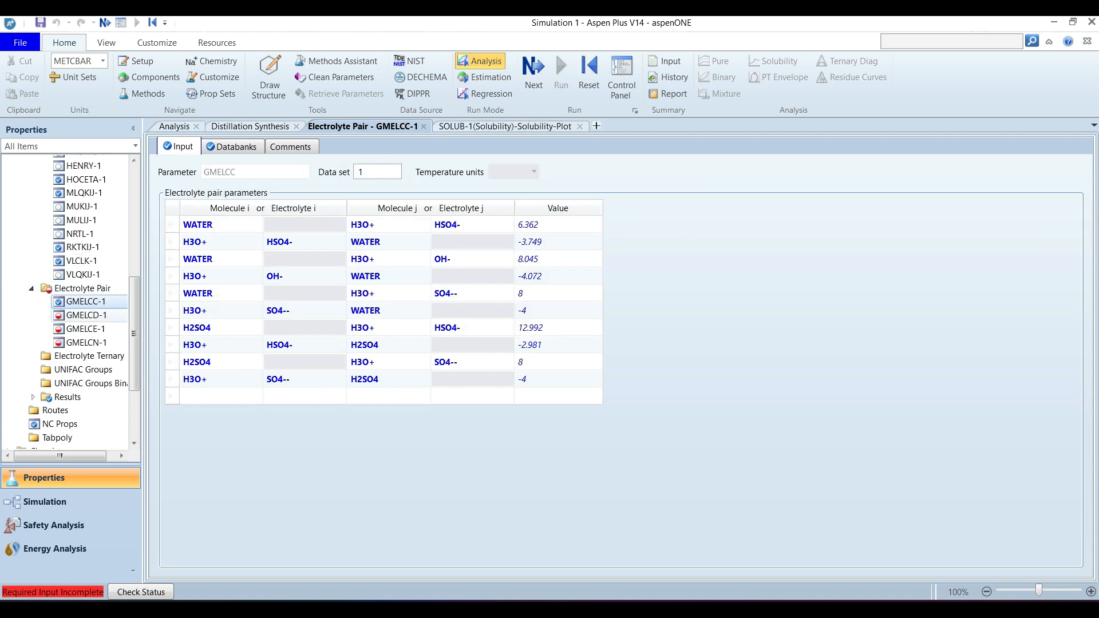
click(86, 316)
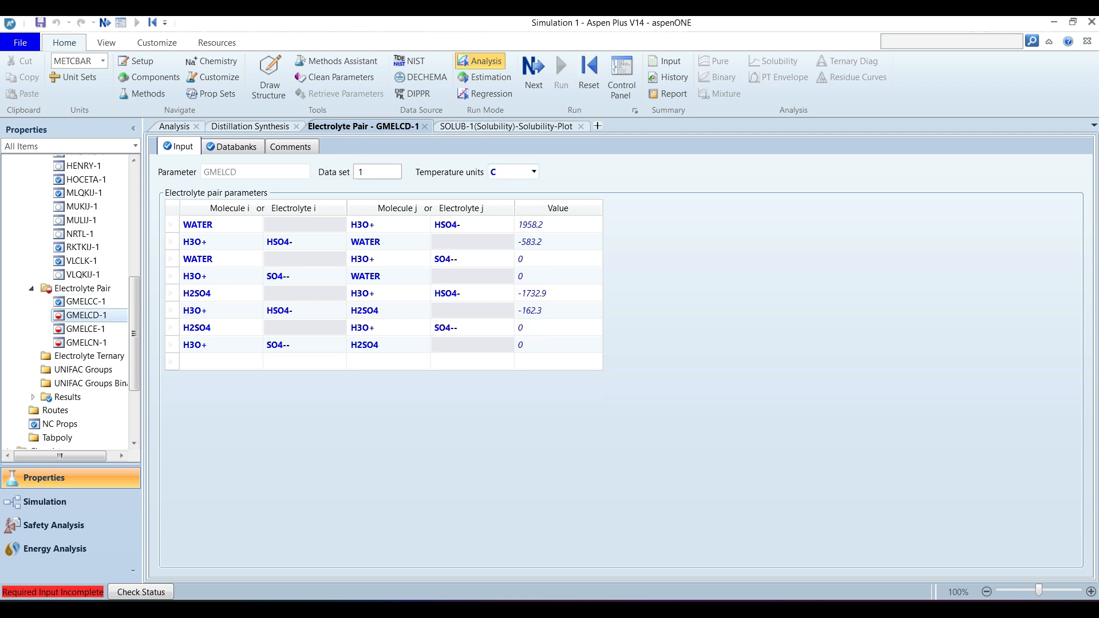
click(86, 329)
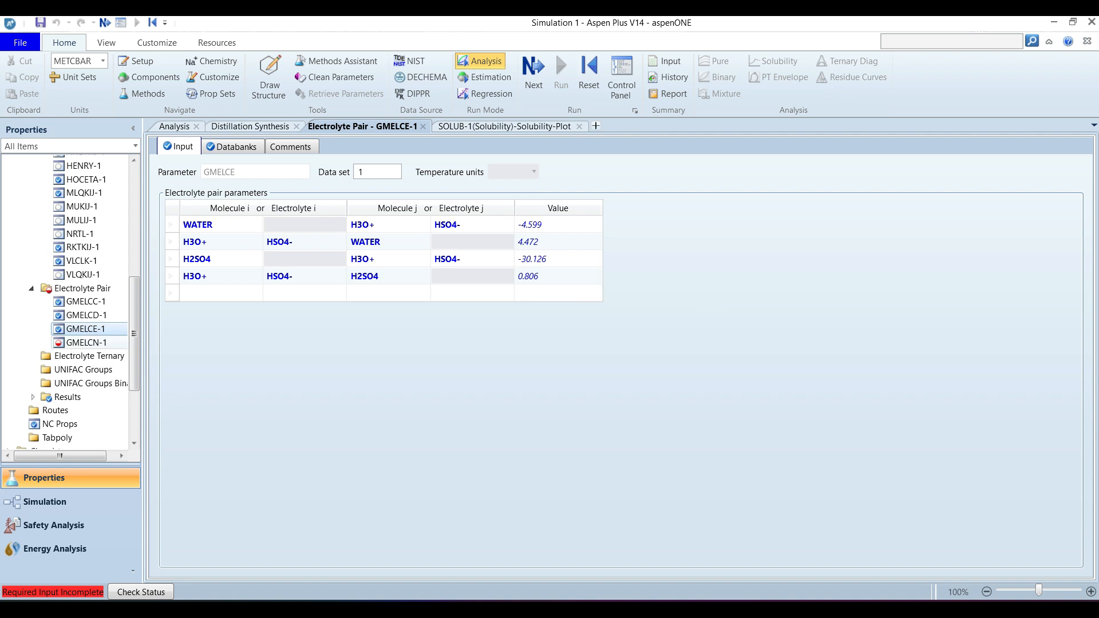
click(86, 342)
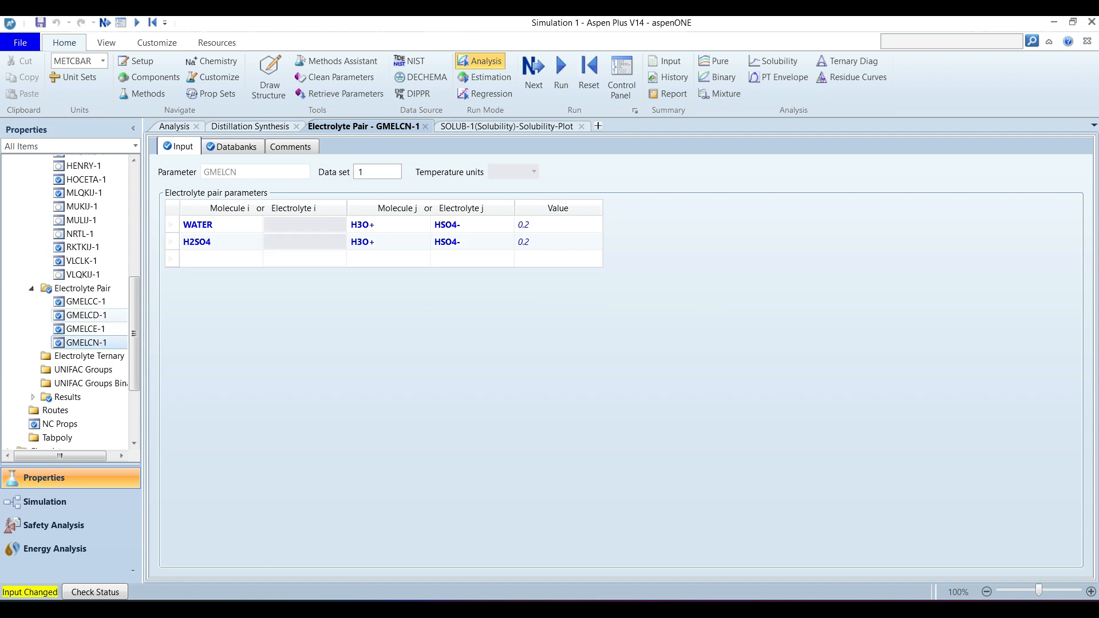
Step: Review the GMELCD-1 electrolyte pair parameters and the SOLUB-1 solubility analysis input
click(86, 316)
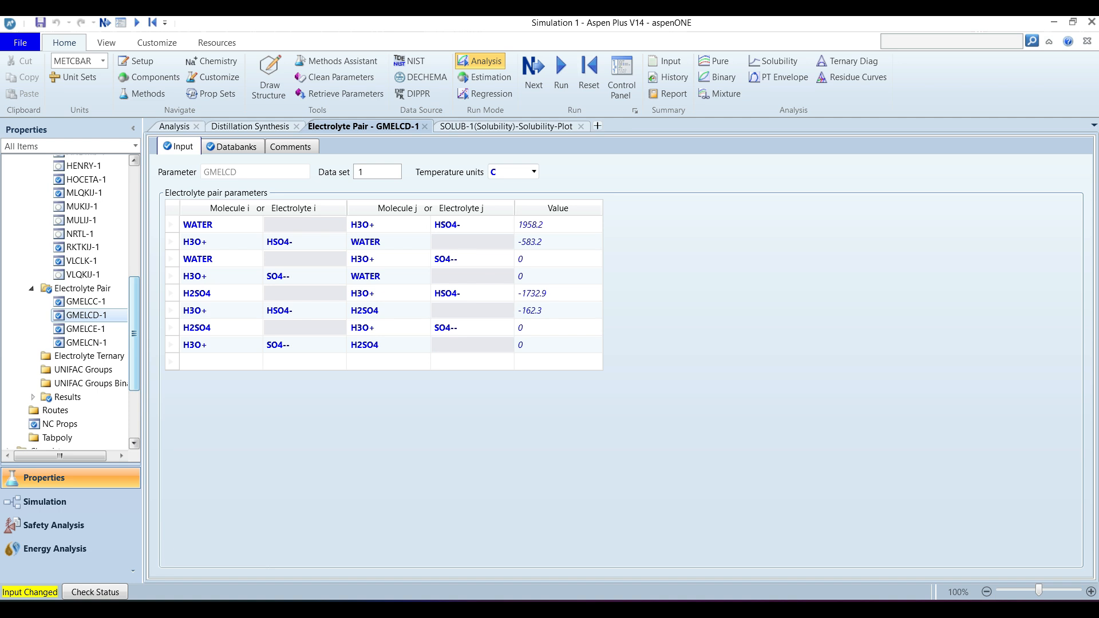
scroll(68, 304, down, 3)
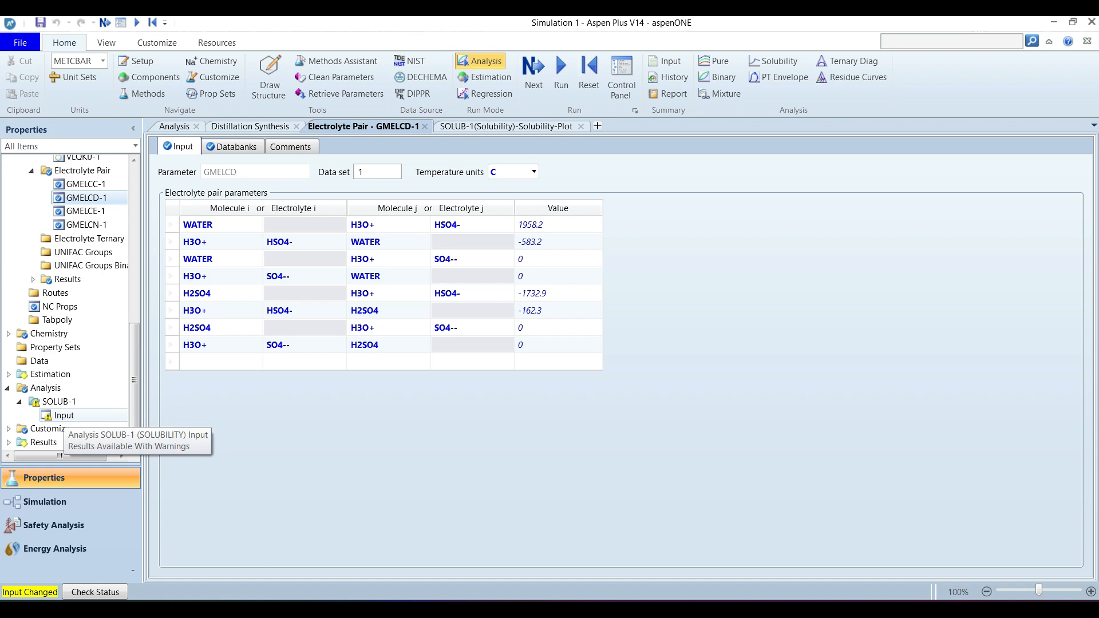
click(63, 415)
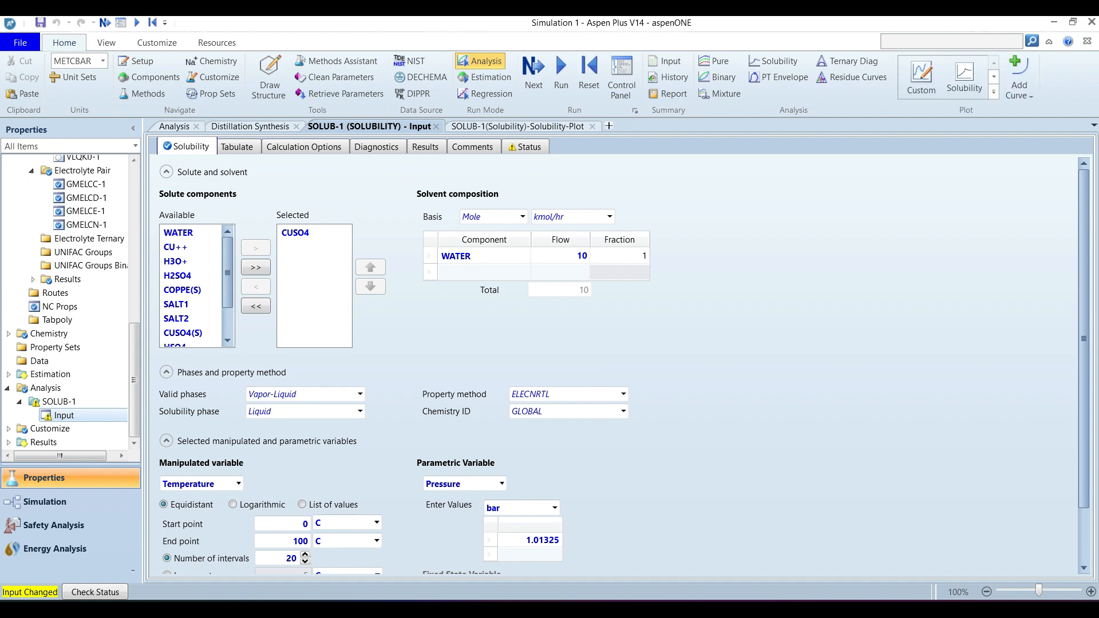
scroll(618, 367, down, 1)
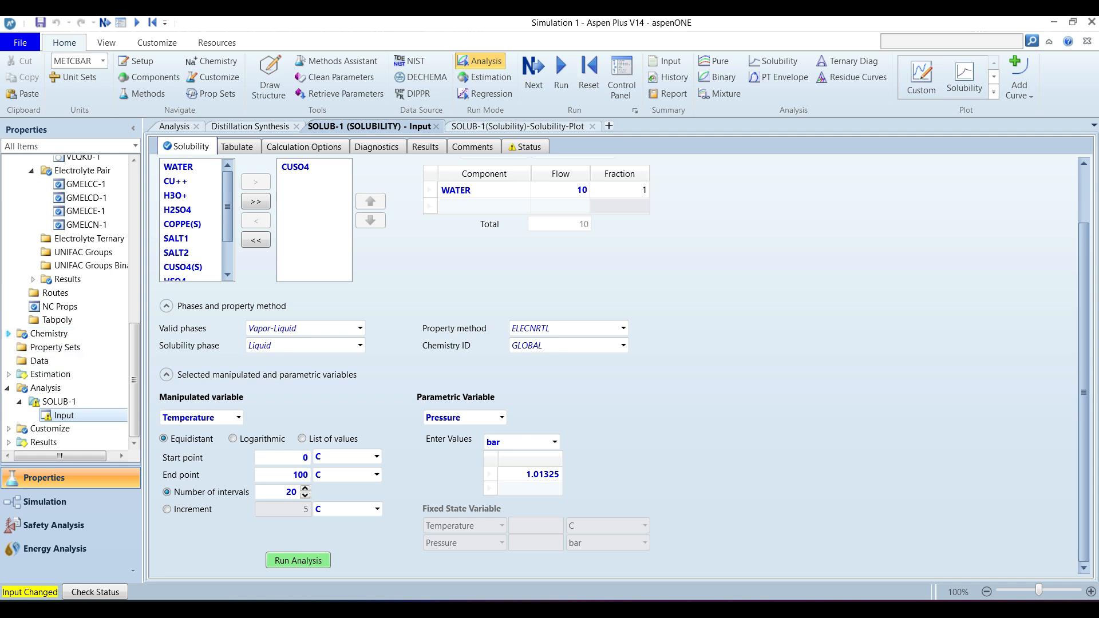
Step: Open the GLOBAL chemistry input and review its reaction stoichiometry and specifications
click(8, 333)
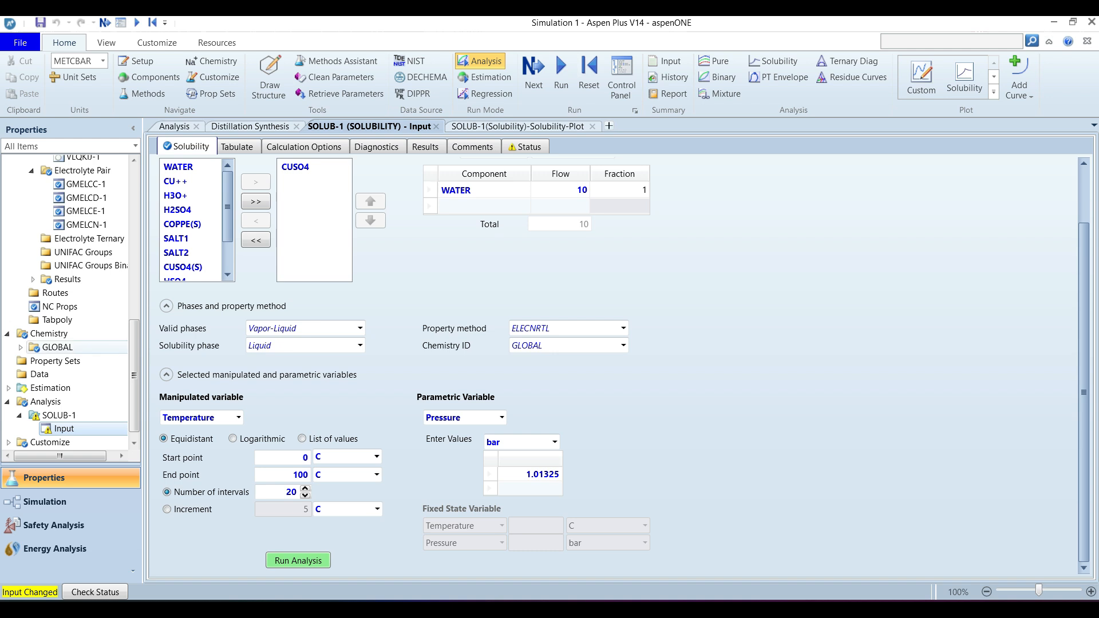
click(19, 348)
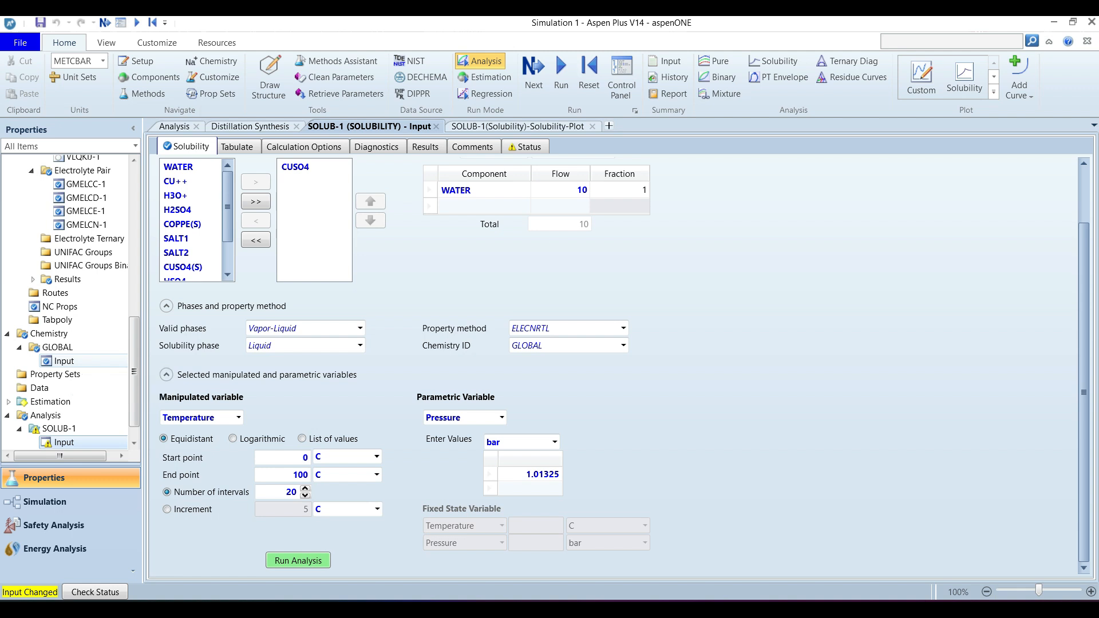
double_click(63, 361)
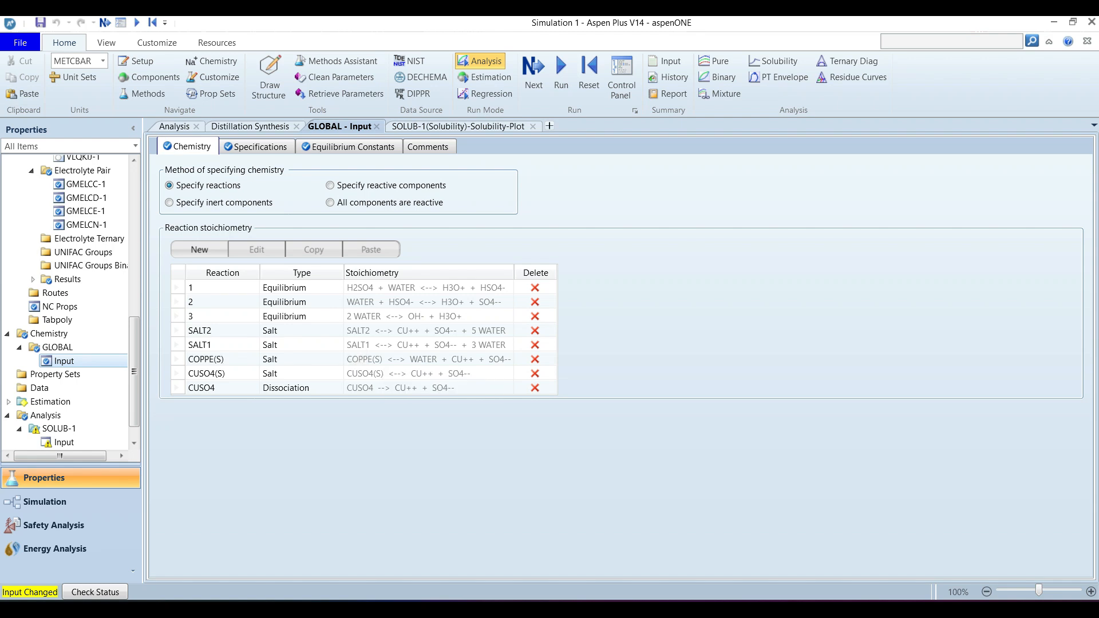
click(260, 147)
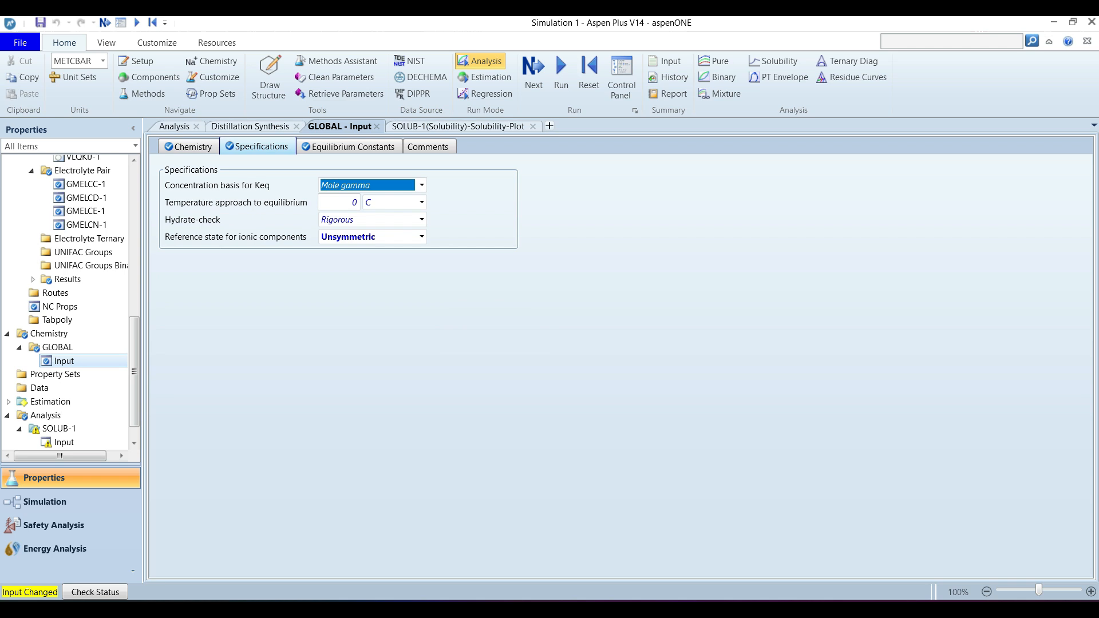
Step: Check the equilibrium constants of the three GLOBAL equilibrium reactions, then return to the reaction list
click(348, 147)
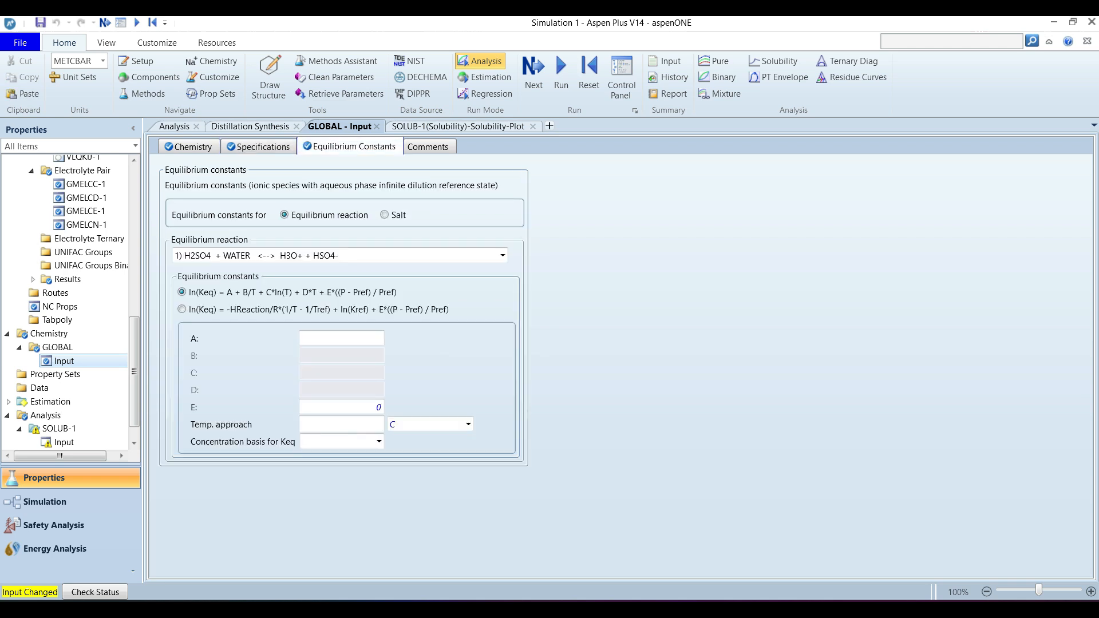
click(502, 255)
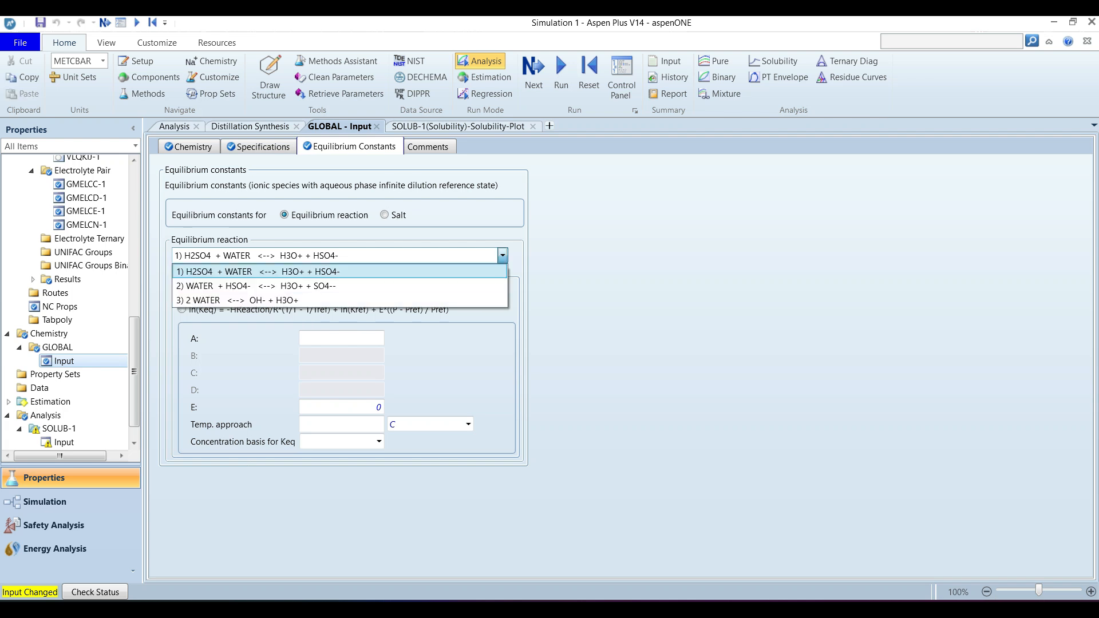
click(486, 286)
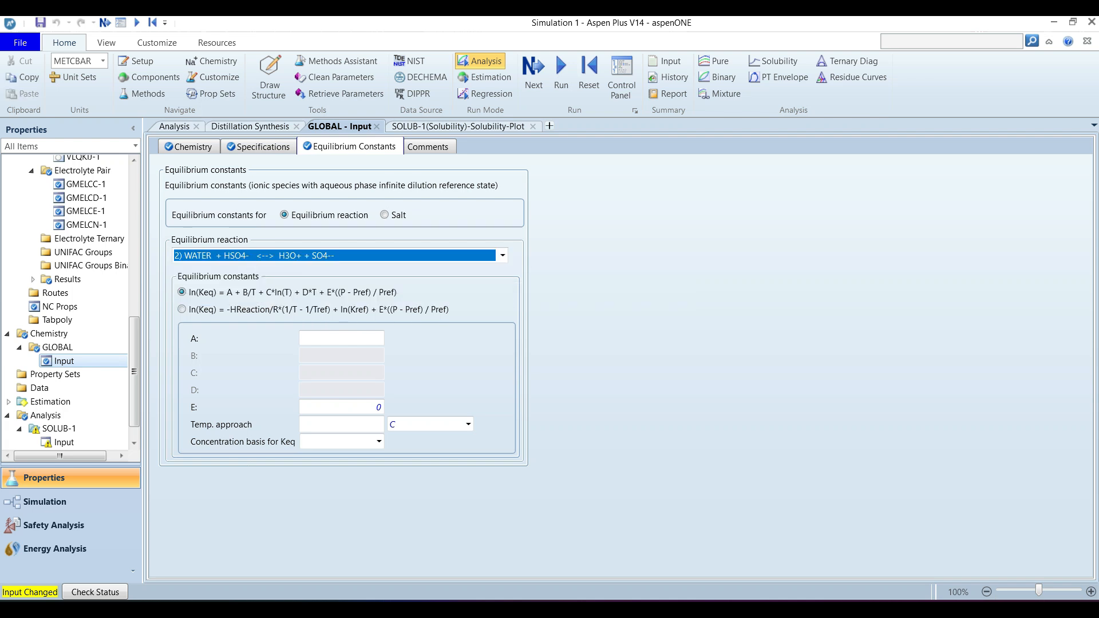
click(502, 255)
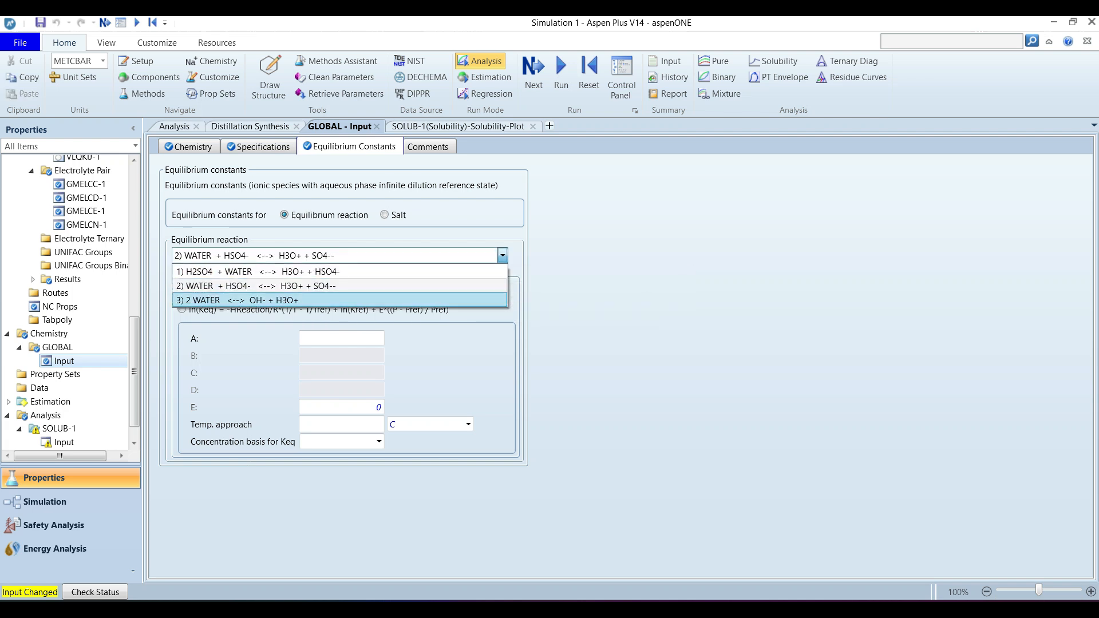
click(487, 300)
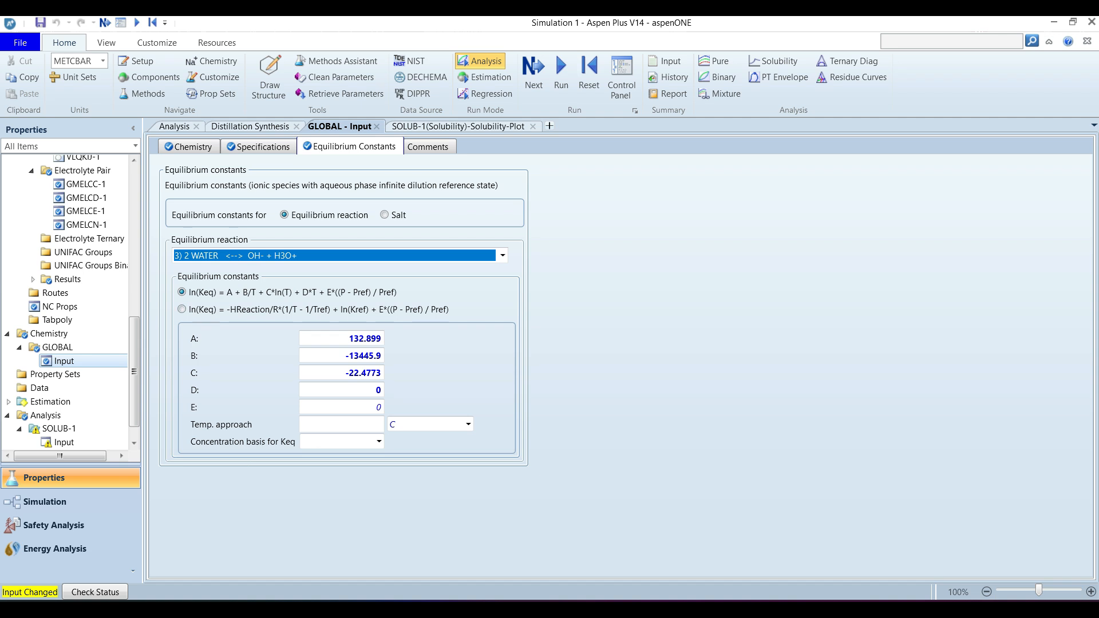
click(189, 147)
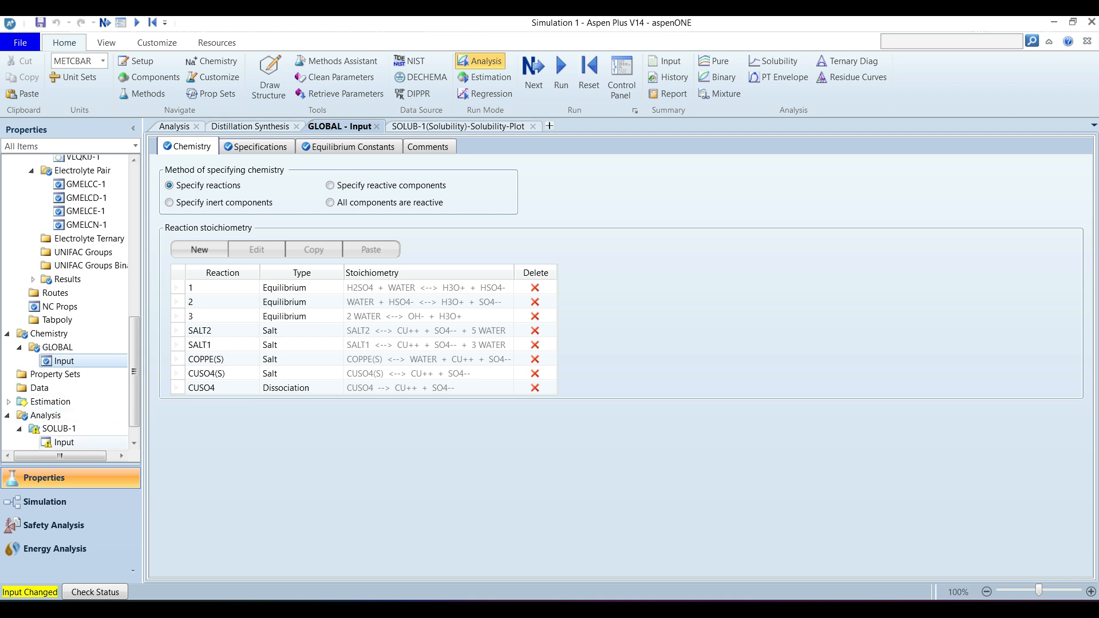
Step: Rerun the SOLUB-1 solubility analysis for CUSO4 in water and open its tabulated results
click(64, 442)
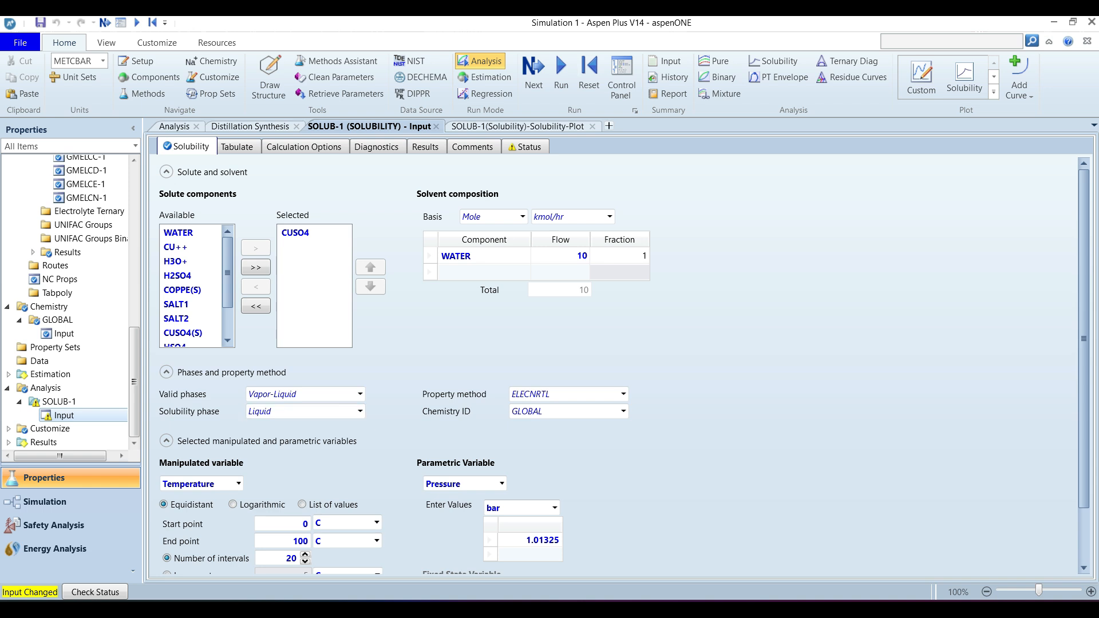
scroll(613, 367, down, 2)
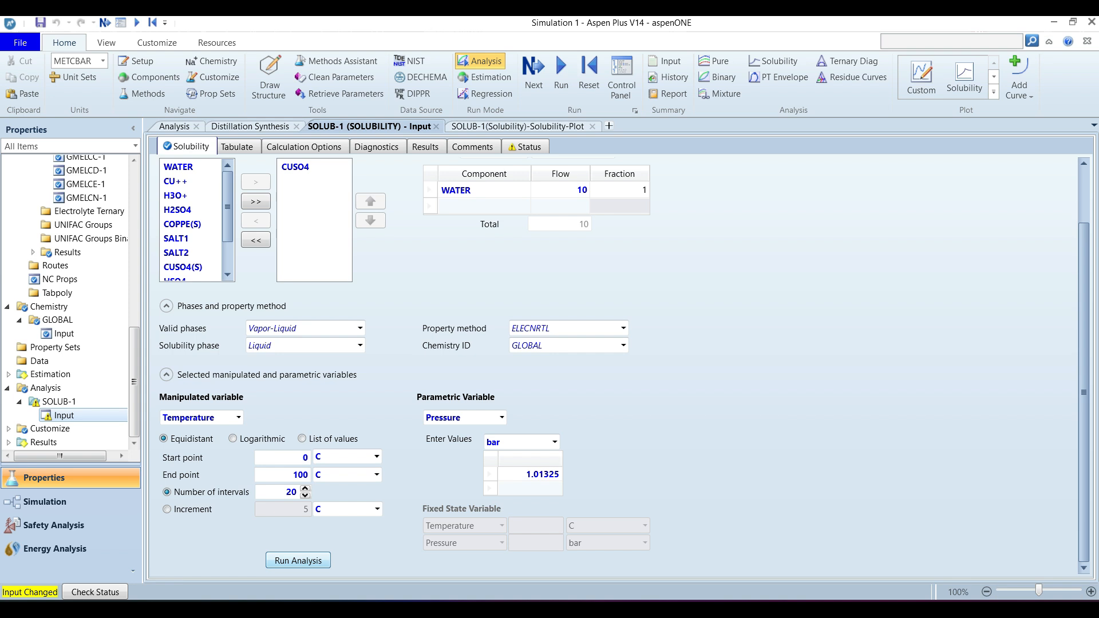
click(298, 561)
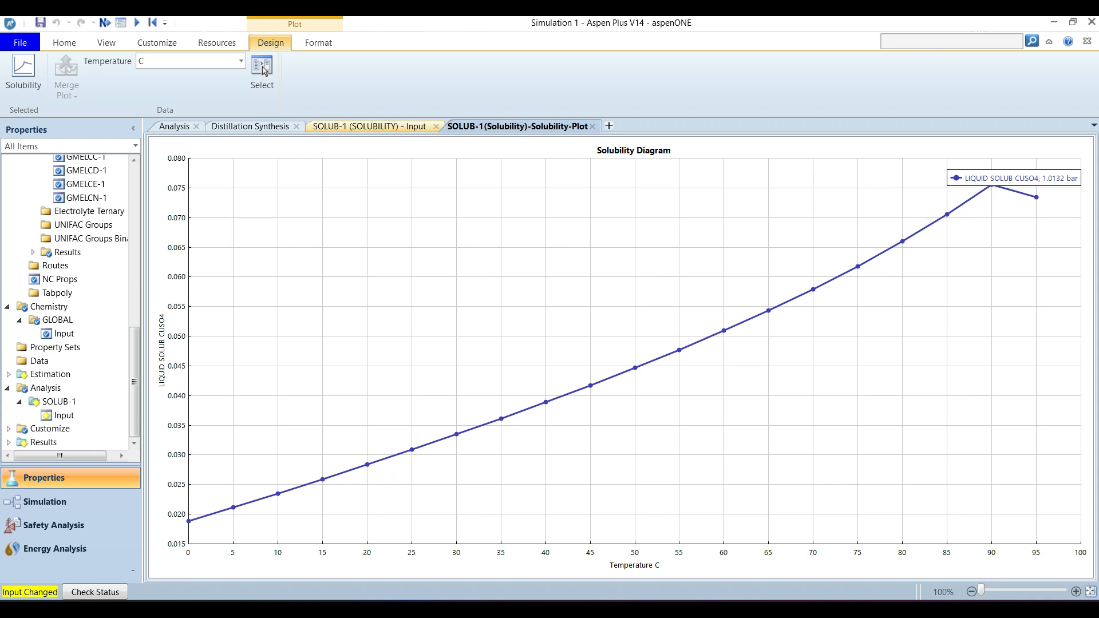
click(263, 68)
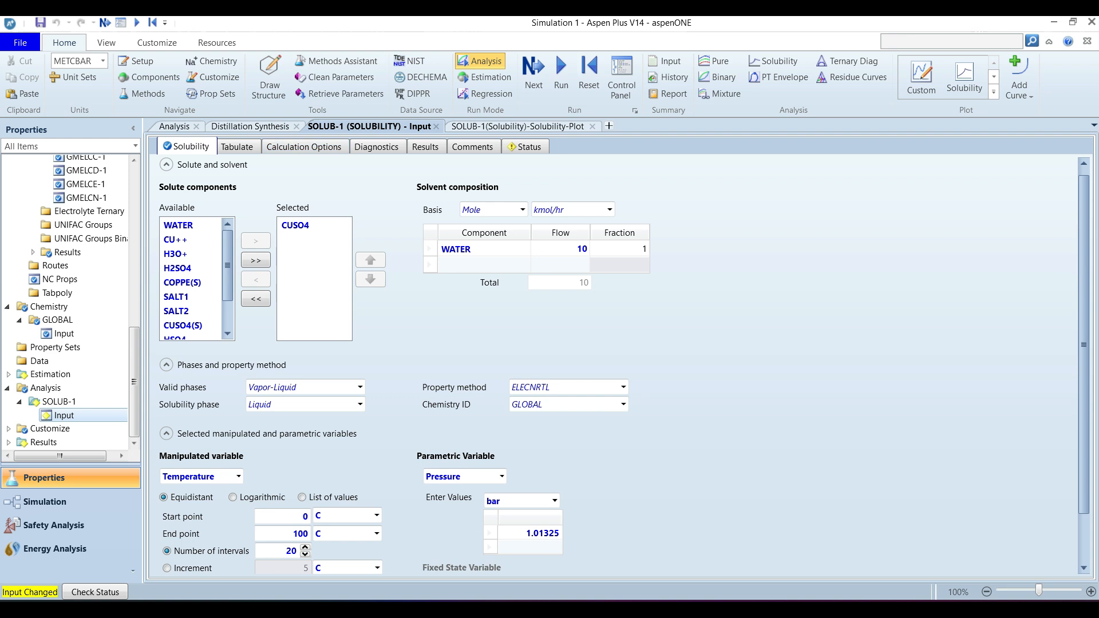
click(425, 147)
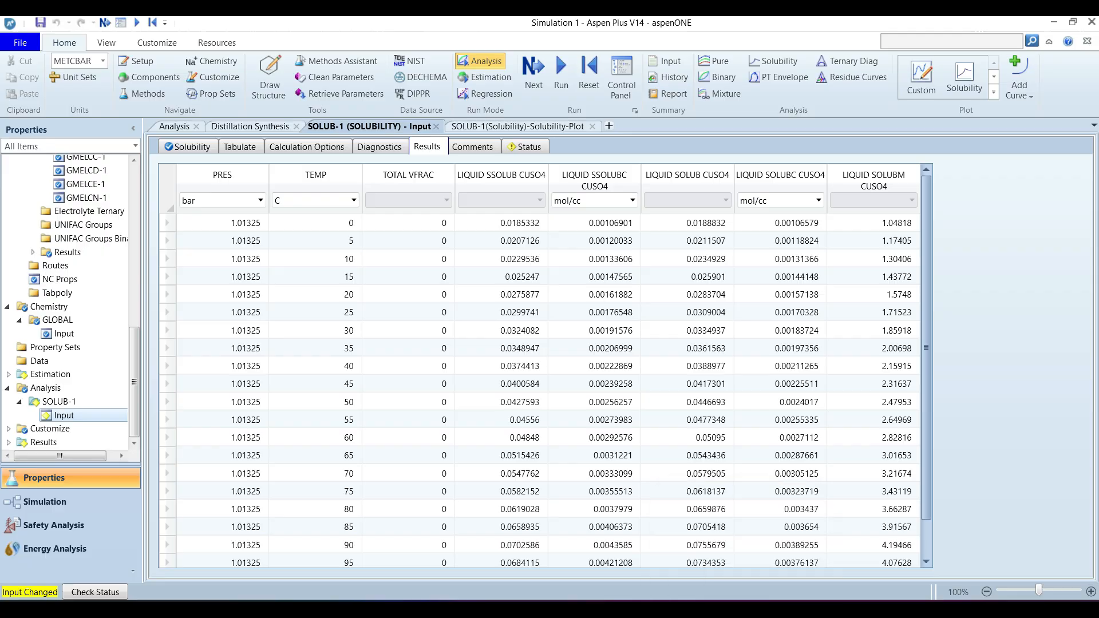
Step: Check the mole-basis results against the solubility alias table and the reported CuSO4 data in the Word teaching material
click(739, 610)
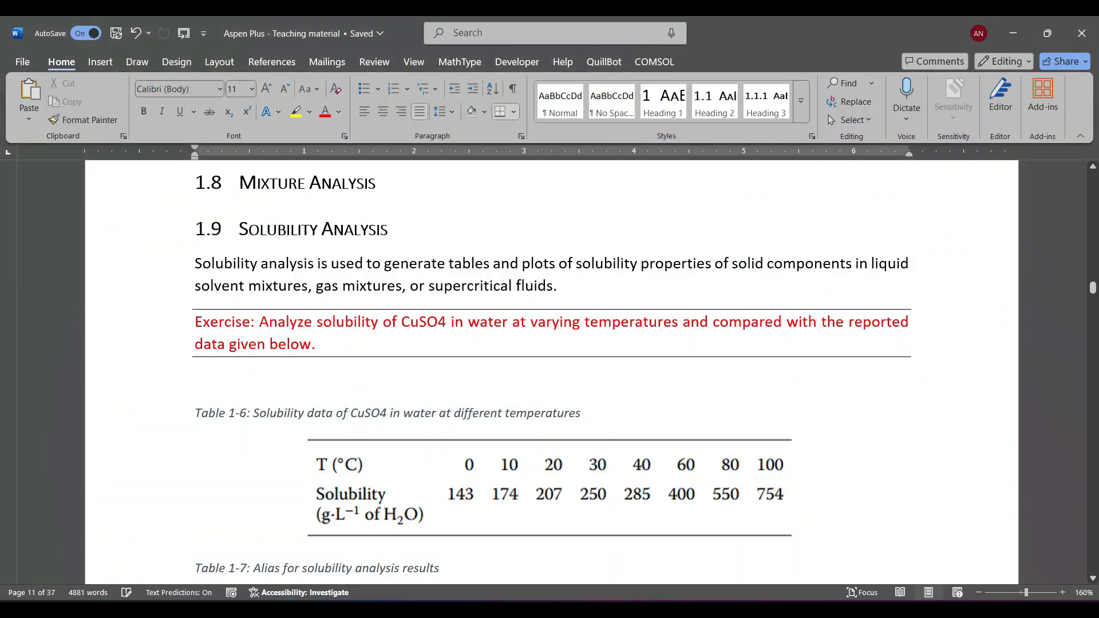
scroll(550, 373, down, 5)
ctrl+scroll(549, 372, up, 4)
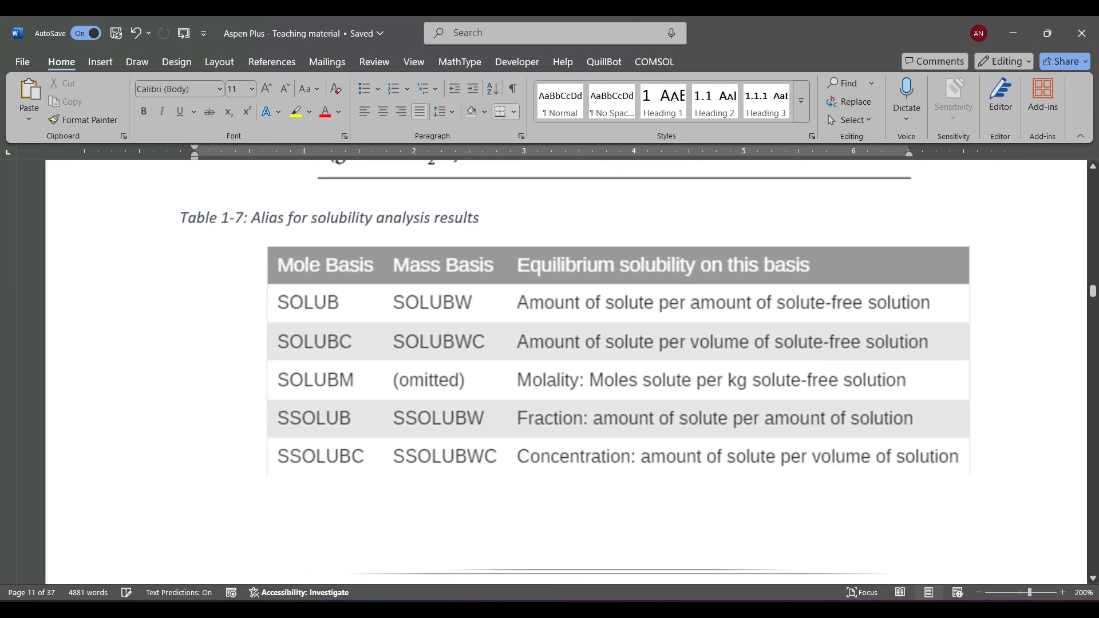
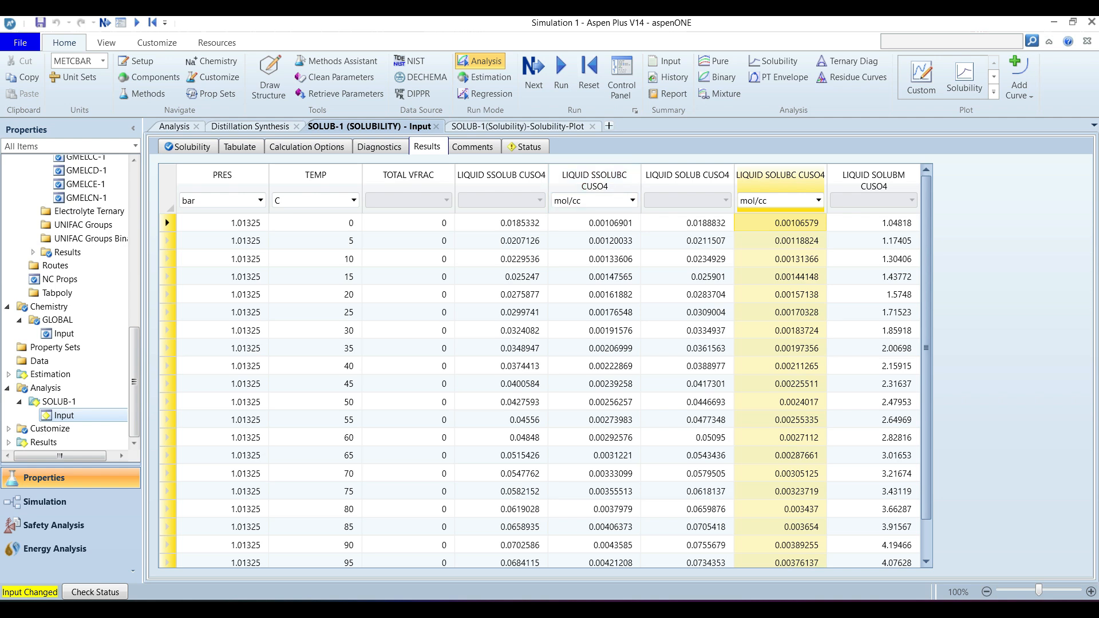
click(739, 610)
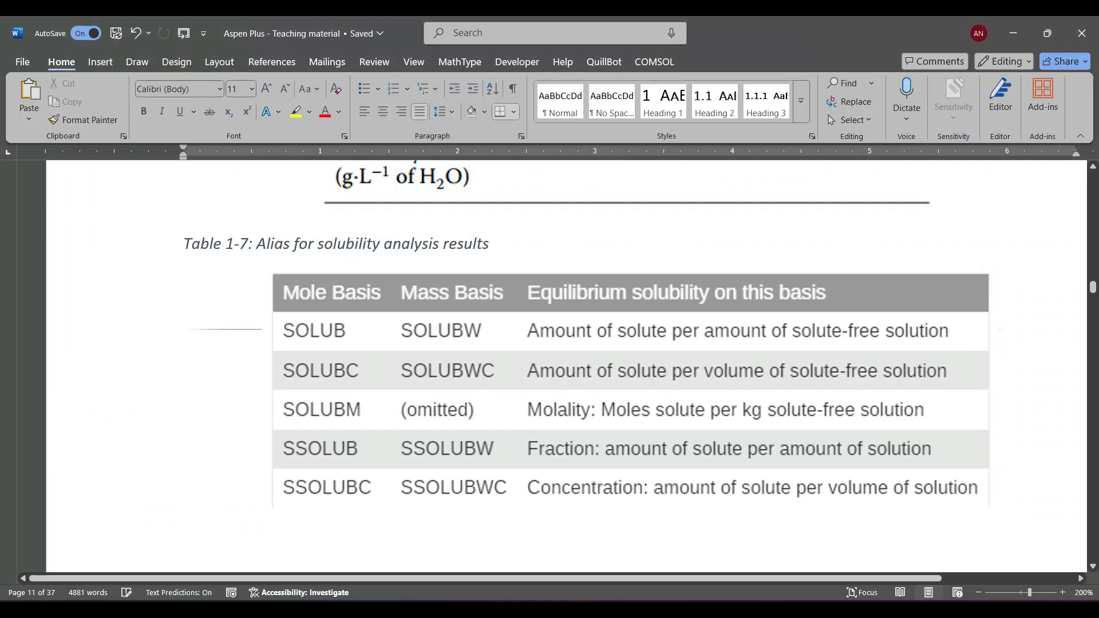
scroll(572, 367, up, 5)
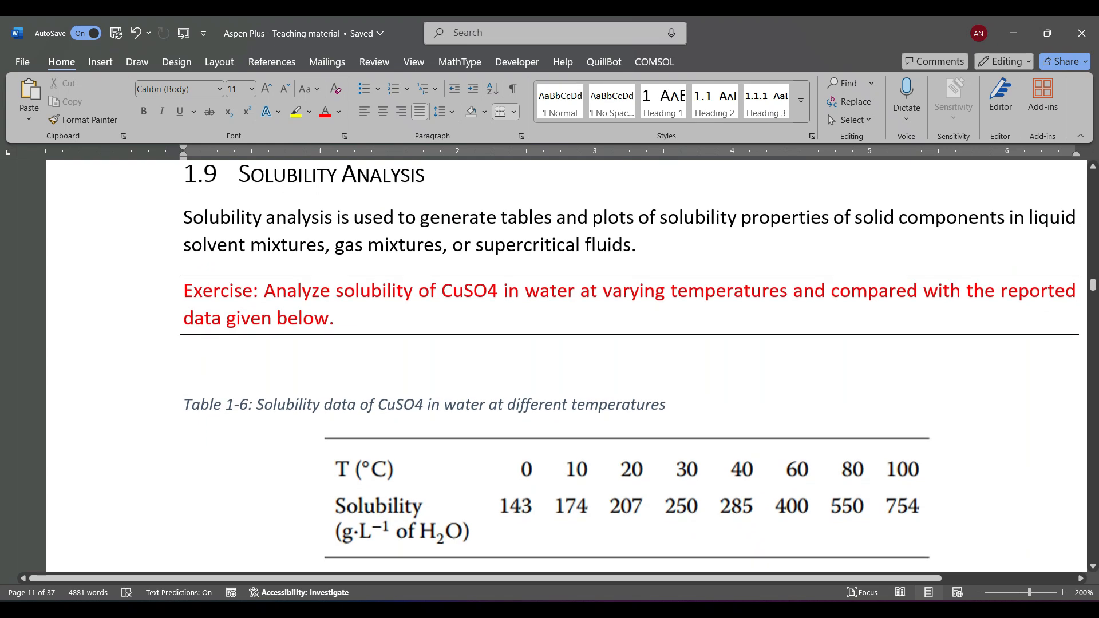
click(740, 610)
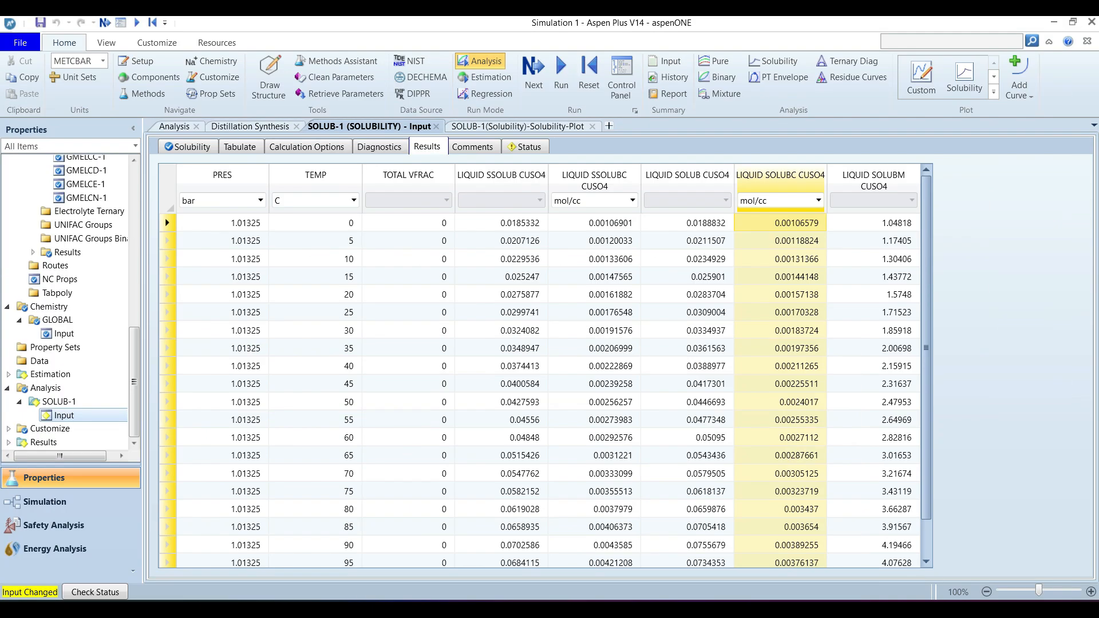
Step: Set the solvent composition basis of SOLUB-1 to Mass and rerun the solubility analysis
click(188, 147)
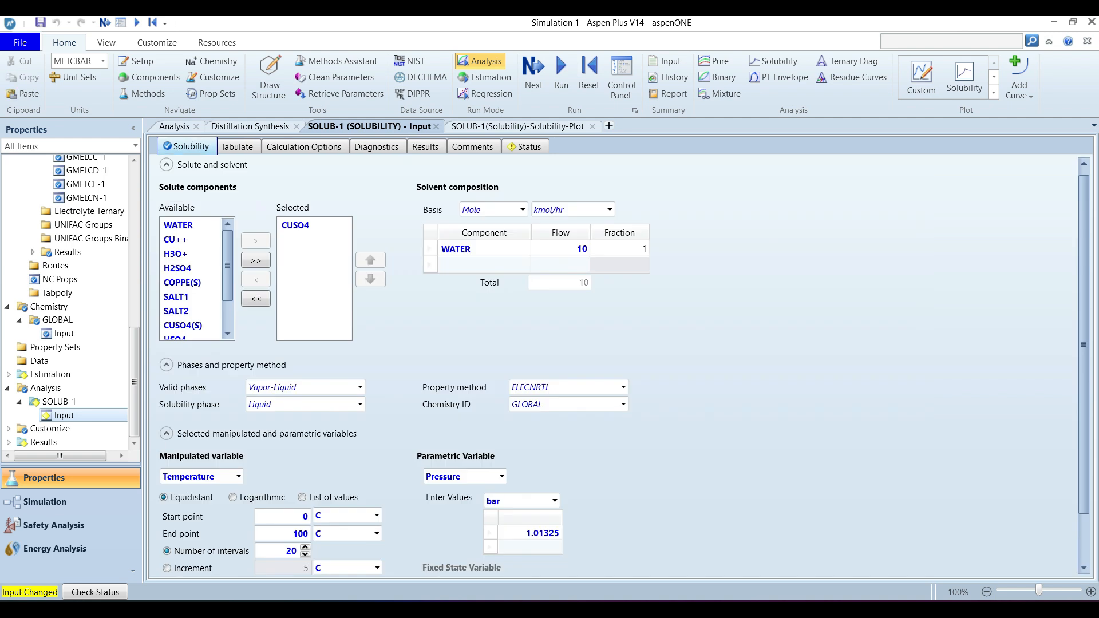
click(523, 209)
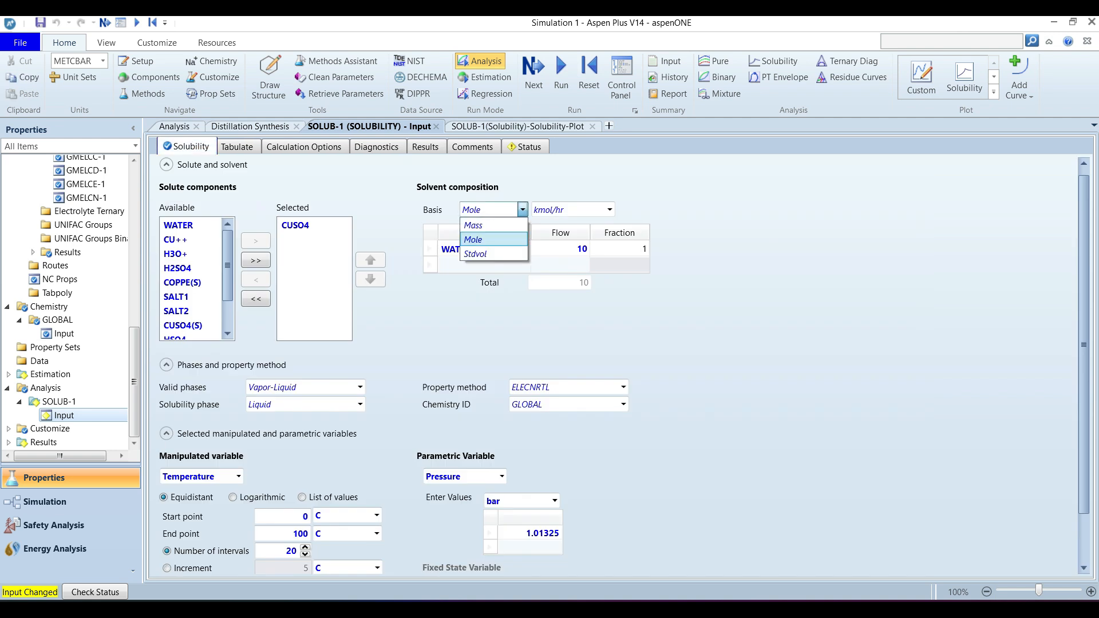
click(493, 226)
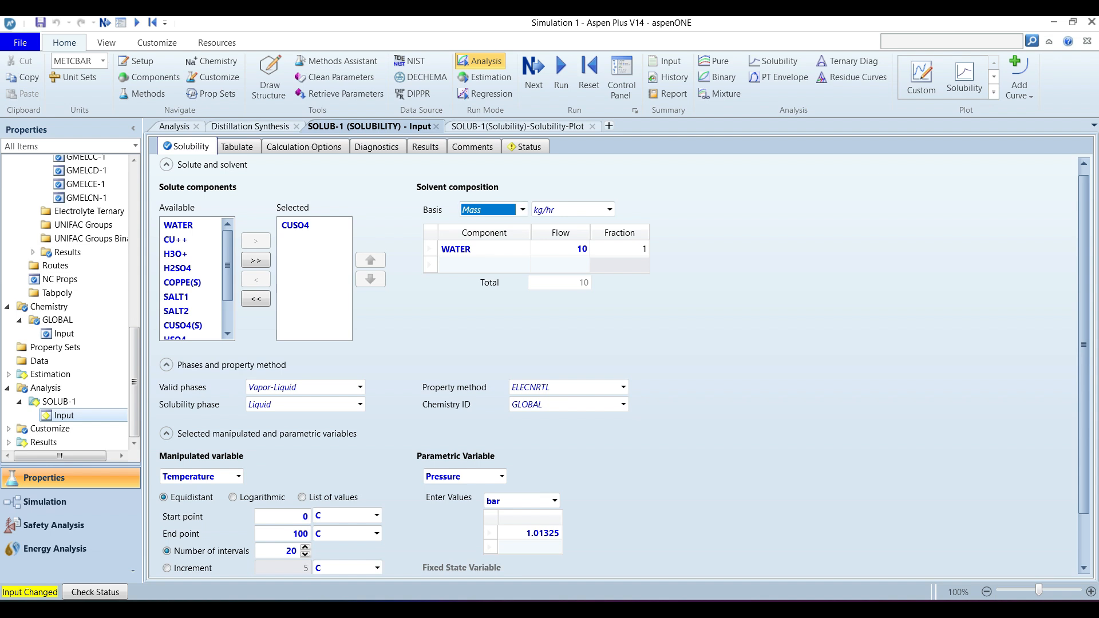
click(696, 243)
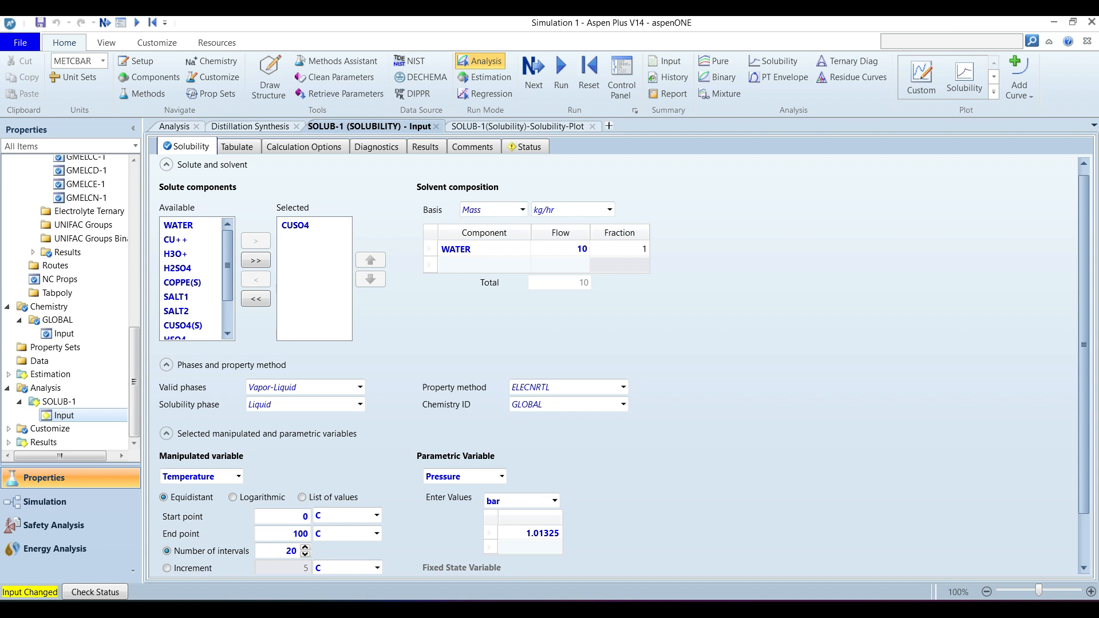
scroll(613, 367, down, 2)
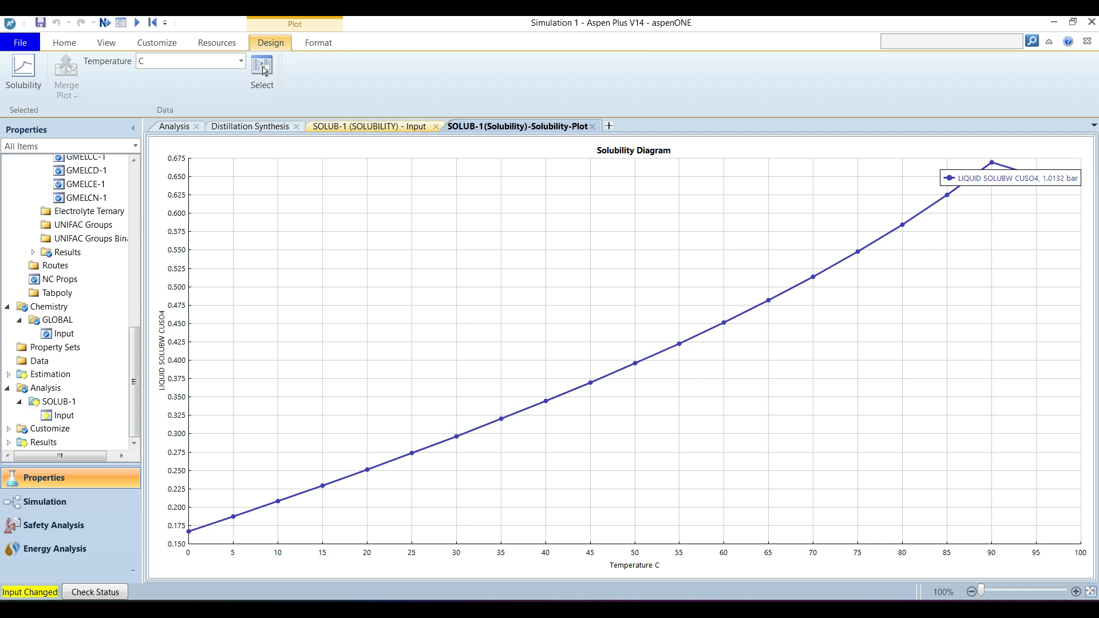
Step: Select the LIQUID SOLUBWC CUSO4 column in the SOLUB-1 results and compare it with the reported solubility table in Word
click(369, 126)
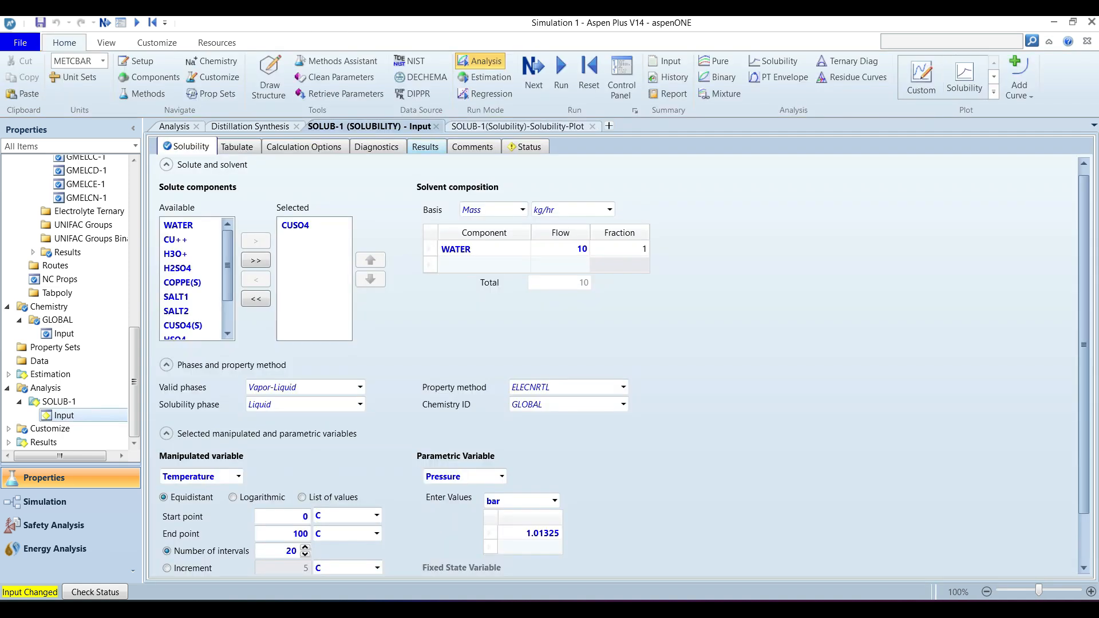
click(425, 147)
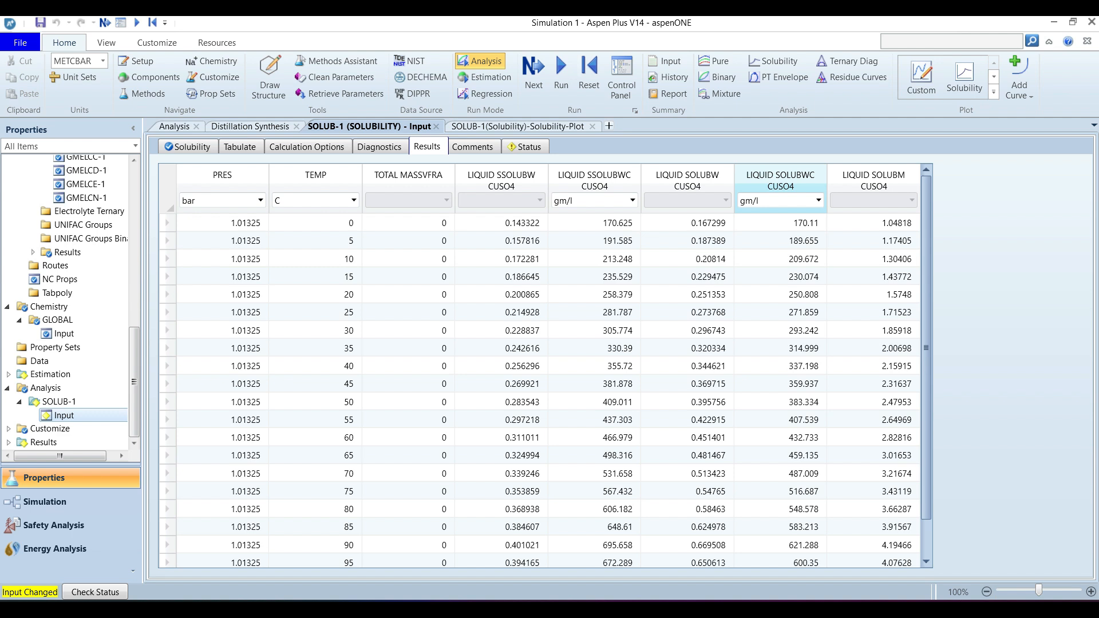
click(780, 180)
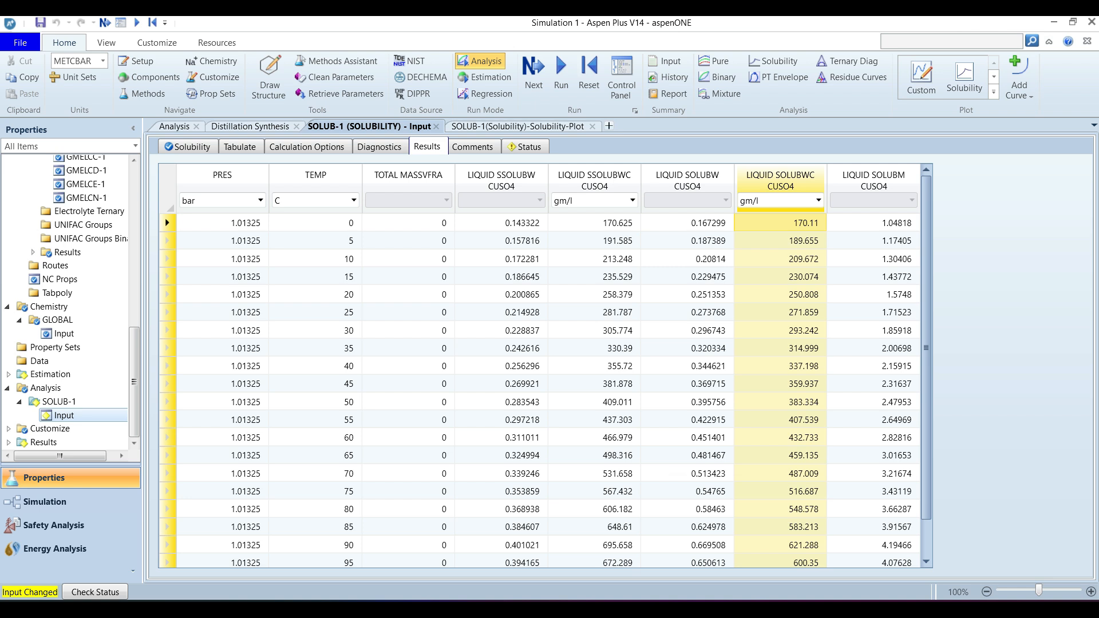
click(740, 609)
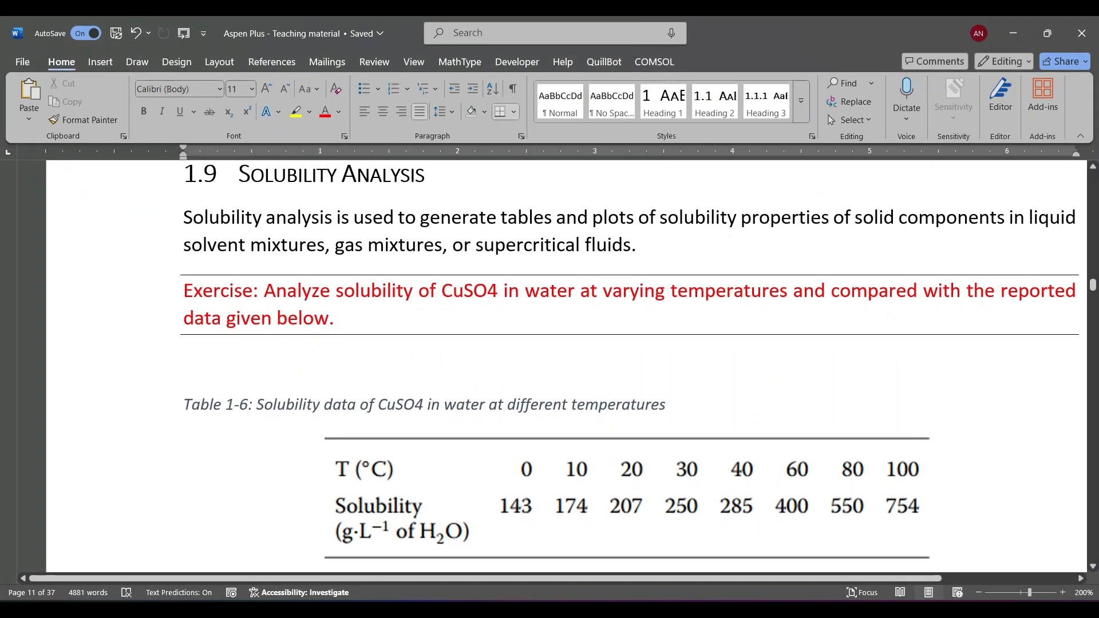
mouse_move(739, 610)
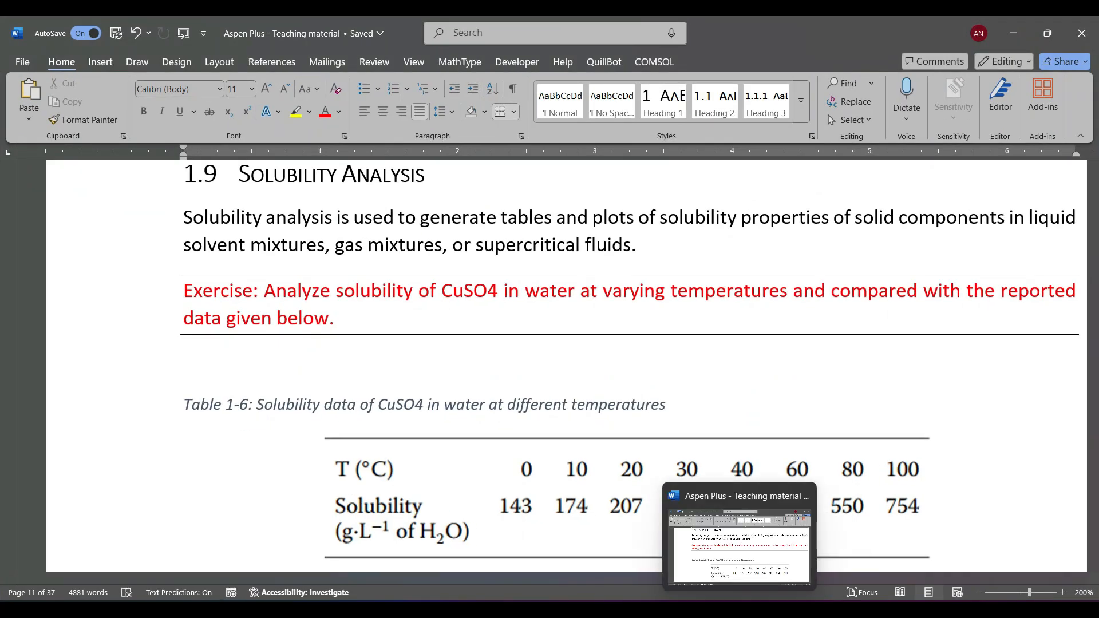
Step: Highlight the 40 °C row in the SOLUB-1 results and compare it with the reported CuSO4 solubility table in Word
click(740, 610)
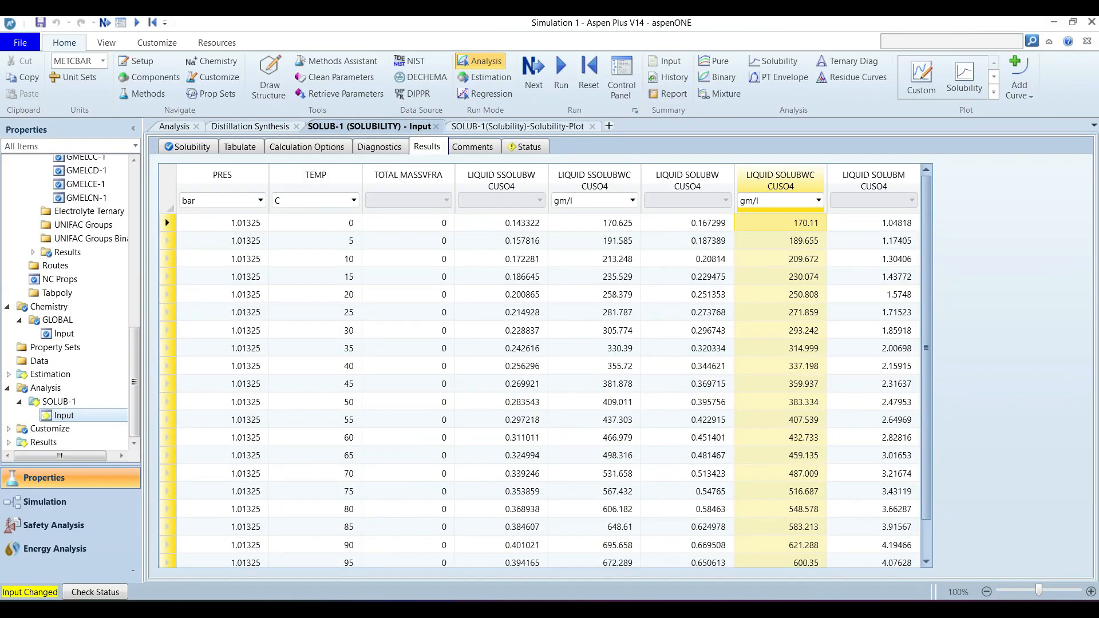
click(167, 366)
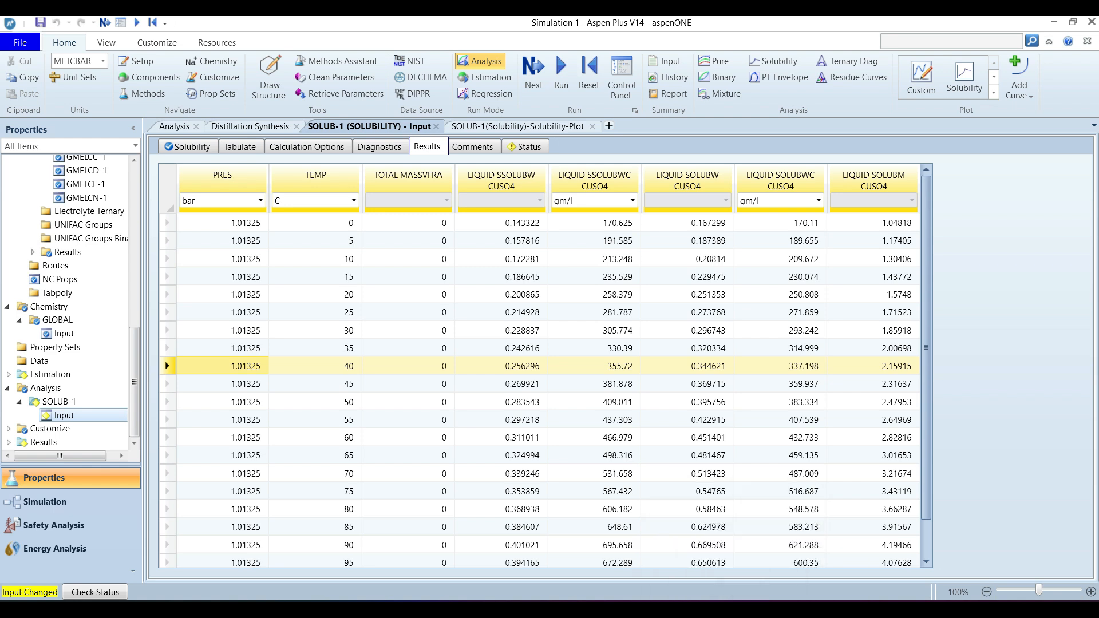
key(alt+Tab)
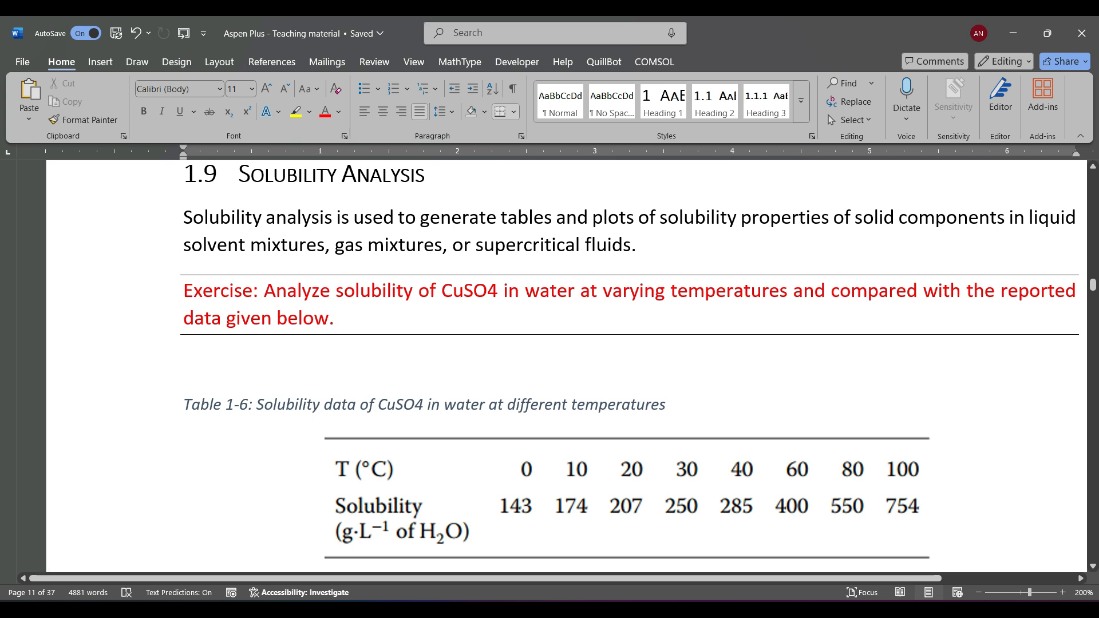
key(alt+Tab)
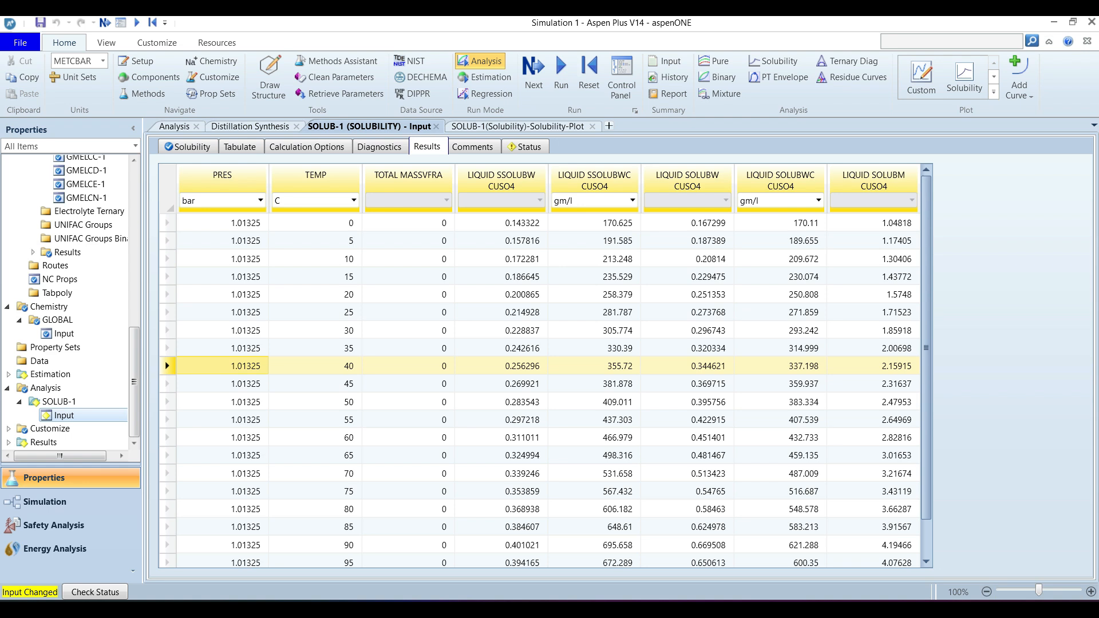
Step: Review the binary interaction parameters NRTL-1, RKTKIJ-1 and VLCLK-1, including the VLCLK-1 source options, and the electrolyte pair parameters GMELCC-1
drag(134, 381, 134, 277)
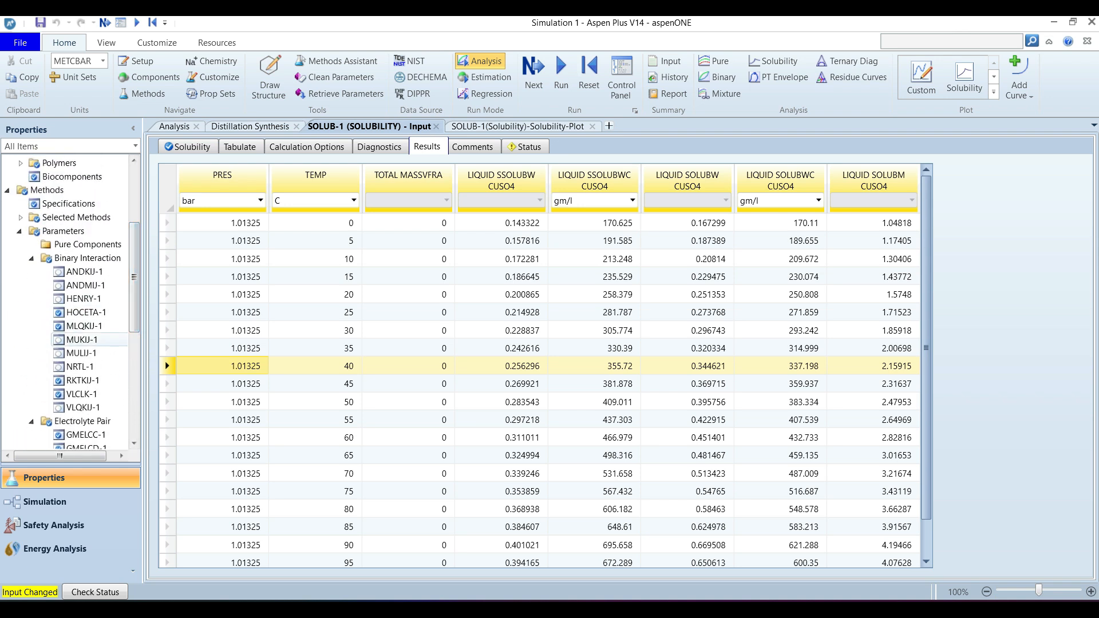
click(81, 367)
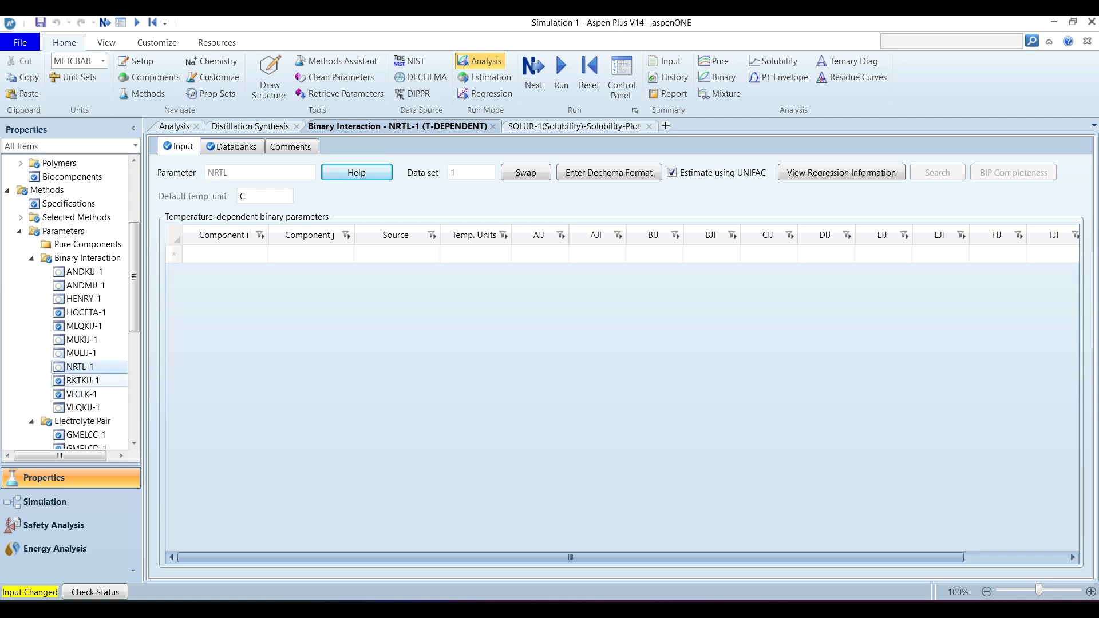
click(80, 380)
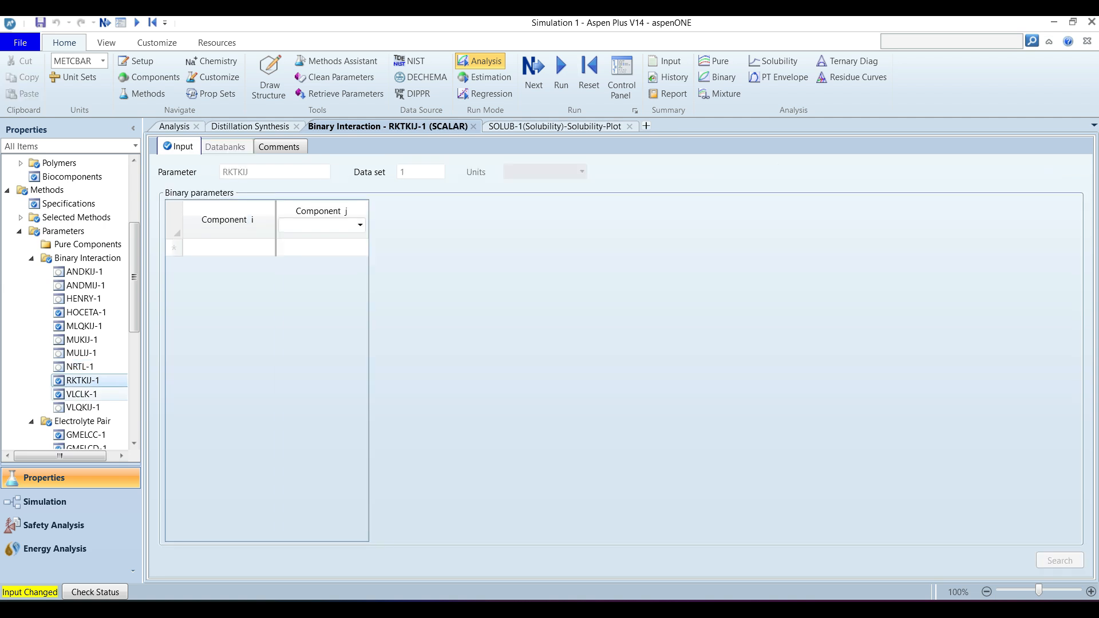
click(82, 395)
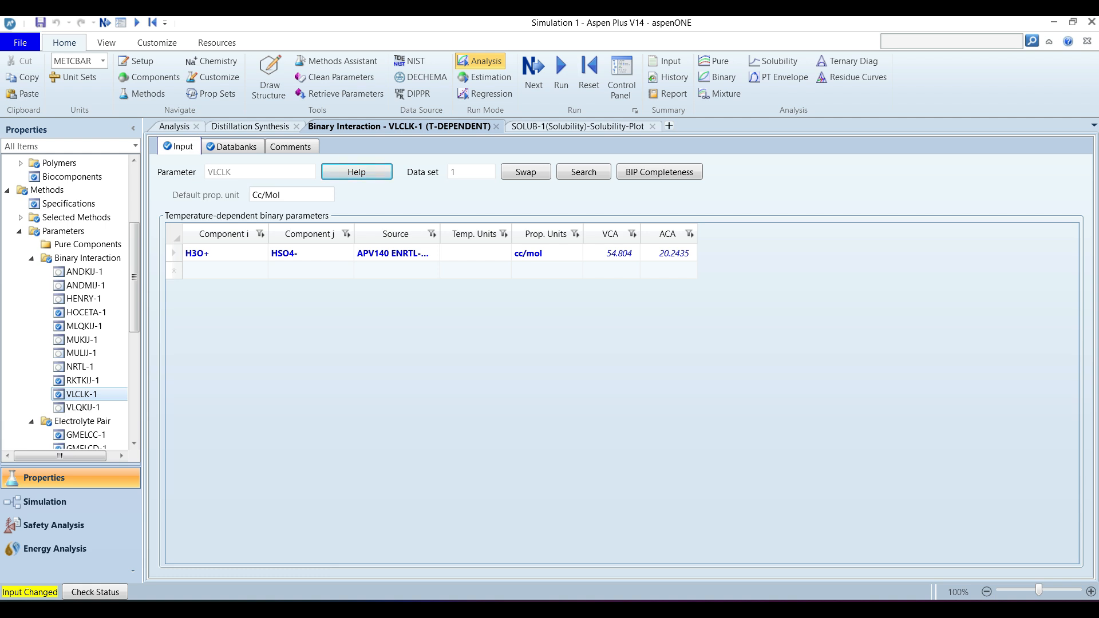
click(396, 254)
click(434, 253)
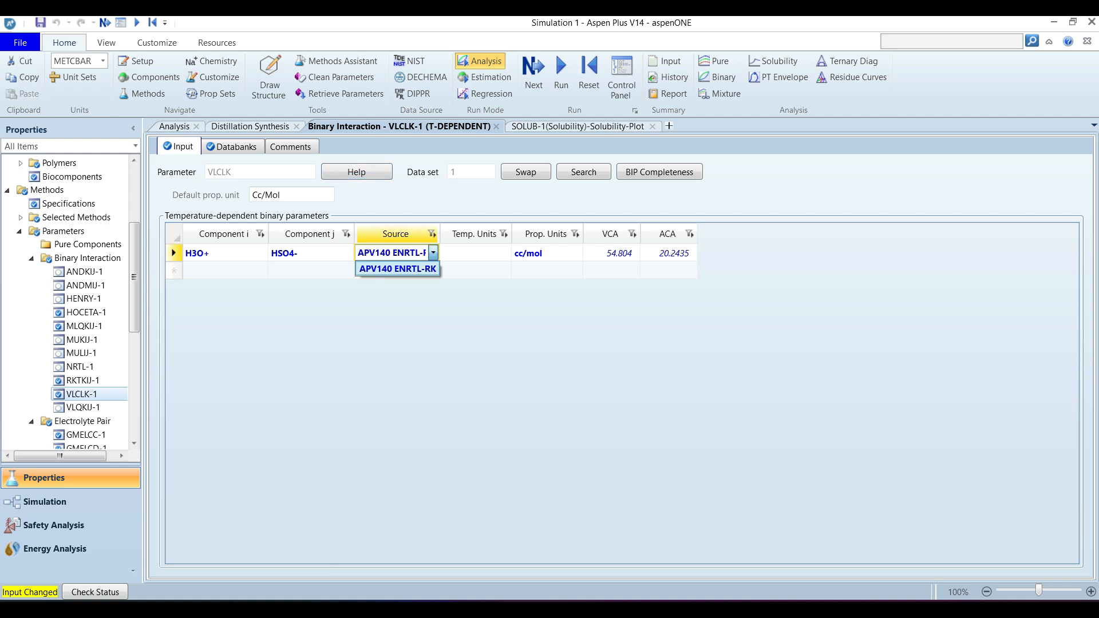
key(Return)
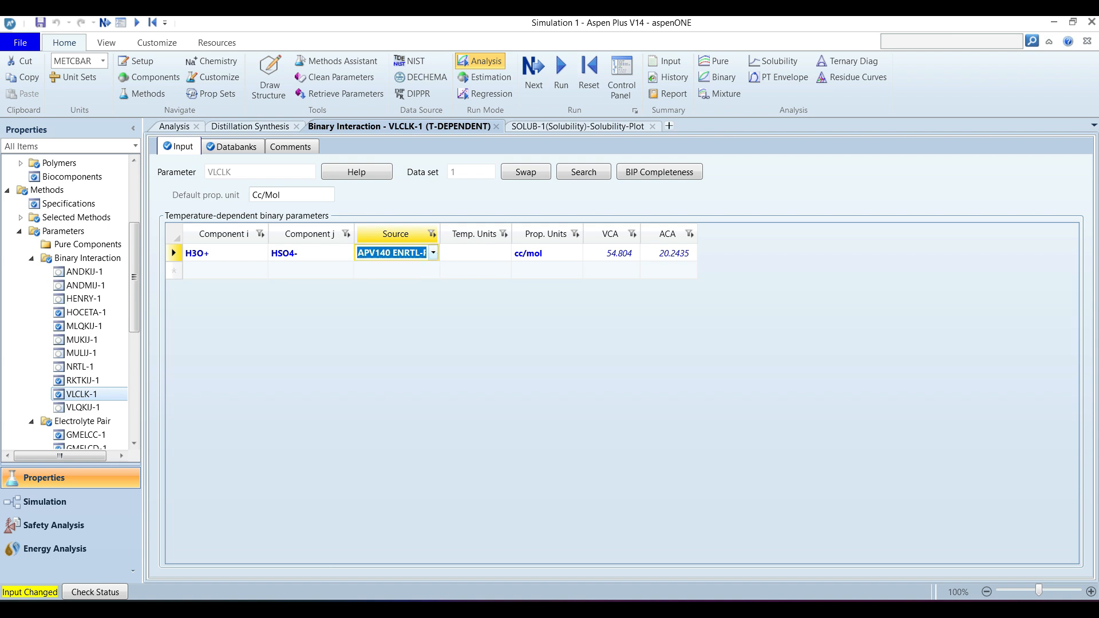
scroll(66, 304, down, 5)
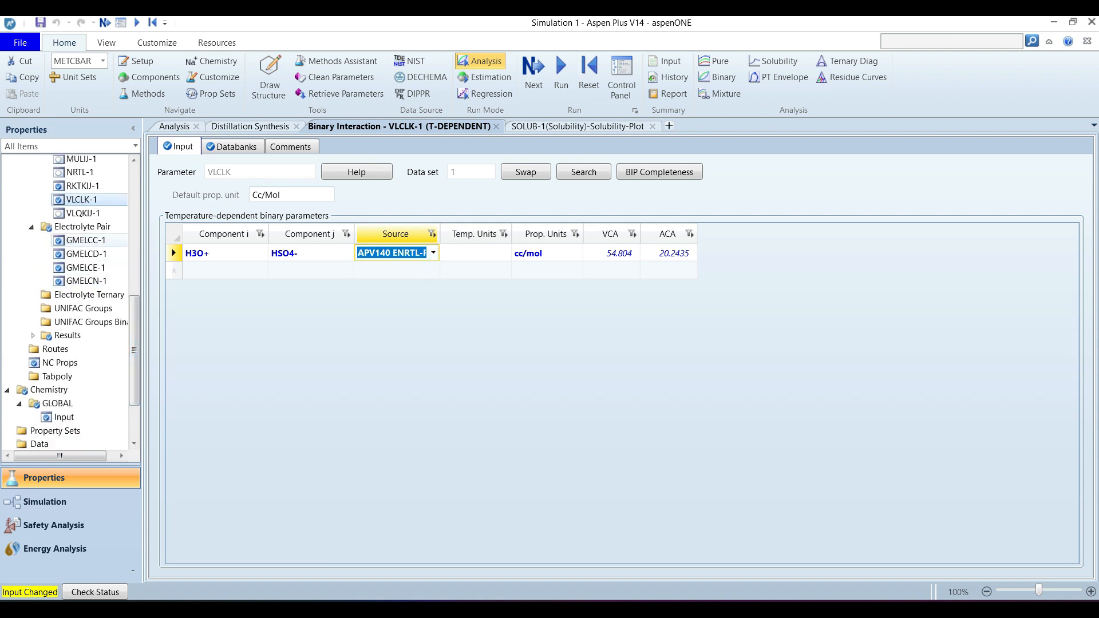
click(86, 240)
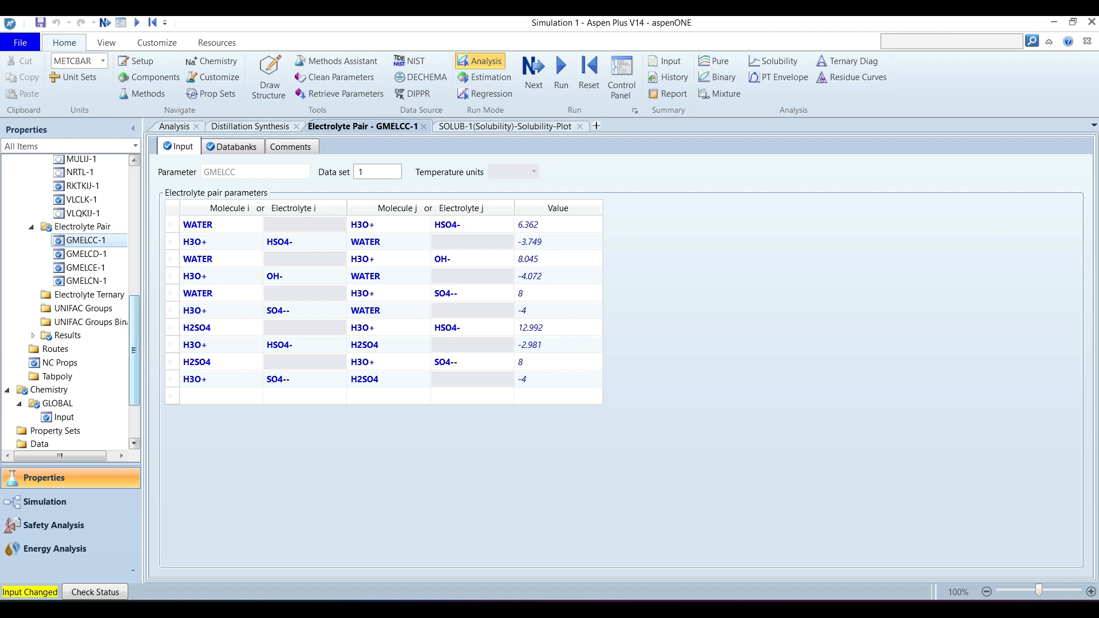
Step: Create a new property set with the ID PS-1
scroll(63, 347, down, 2)
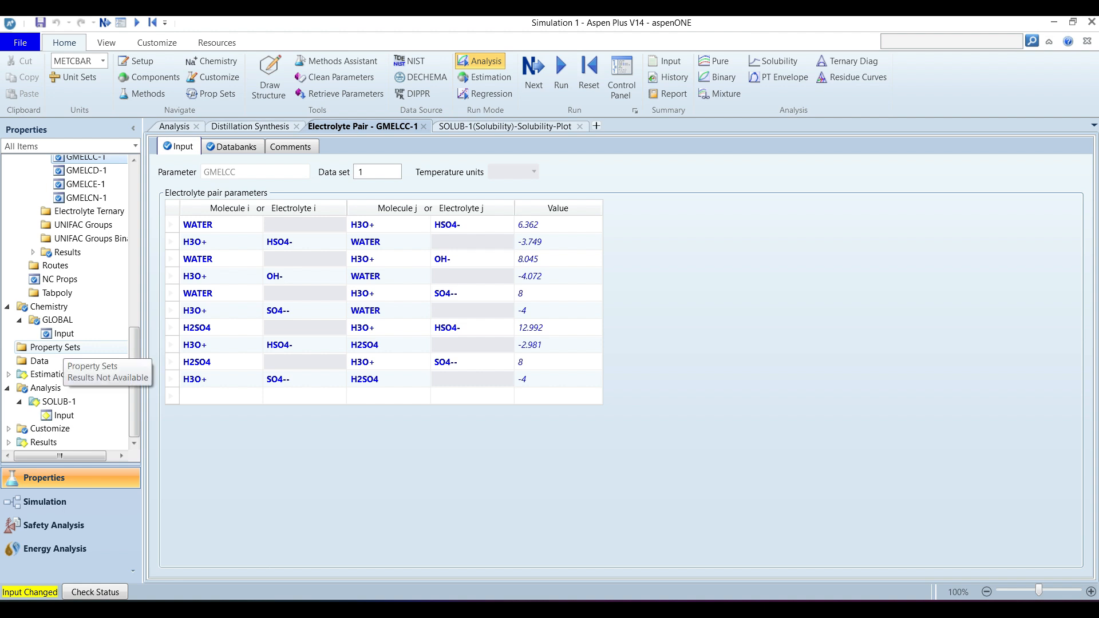
click(55, 347)
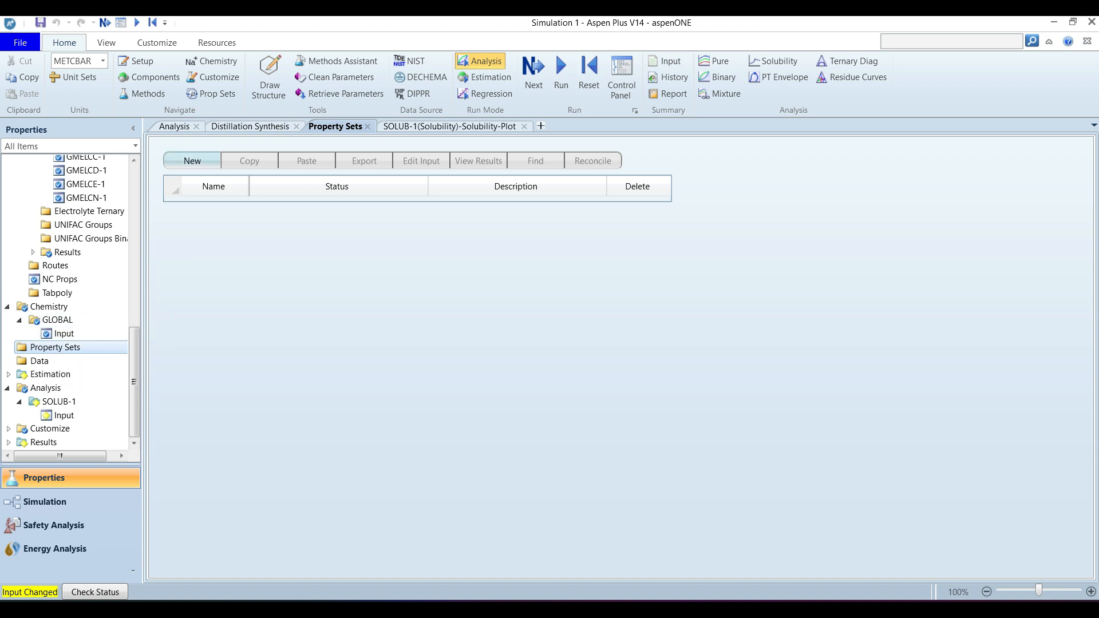
click(193, 161)
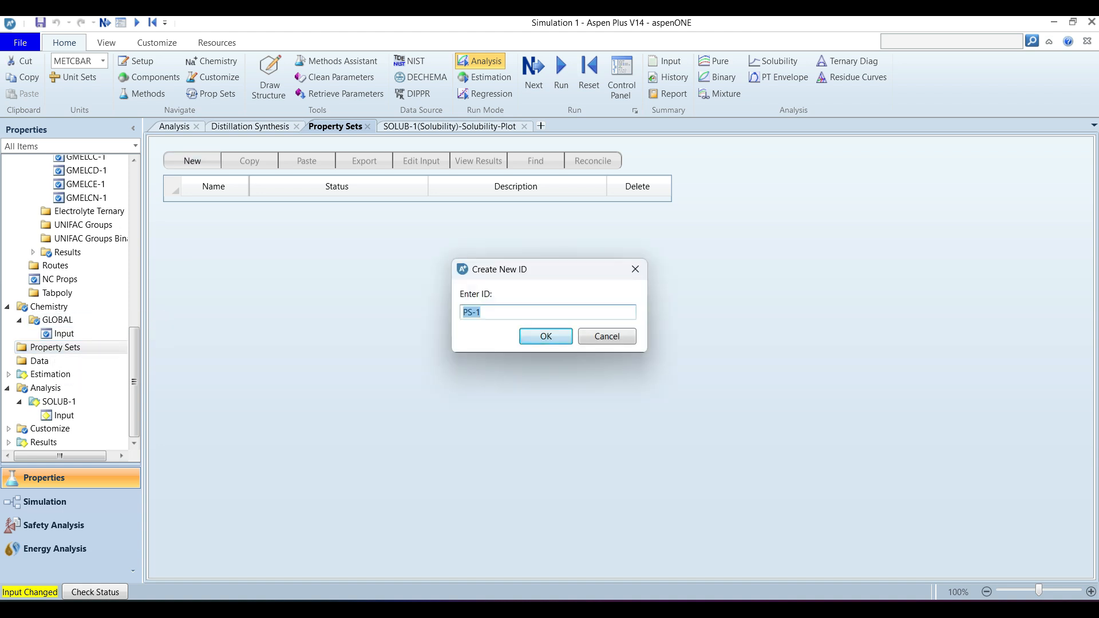
key(Return)
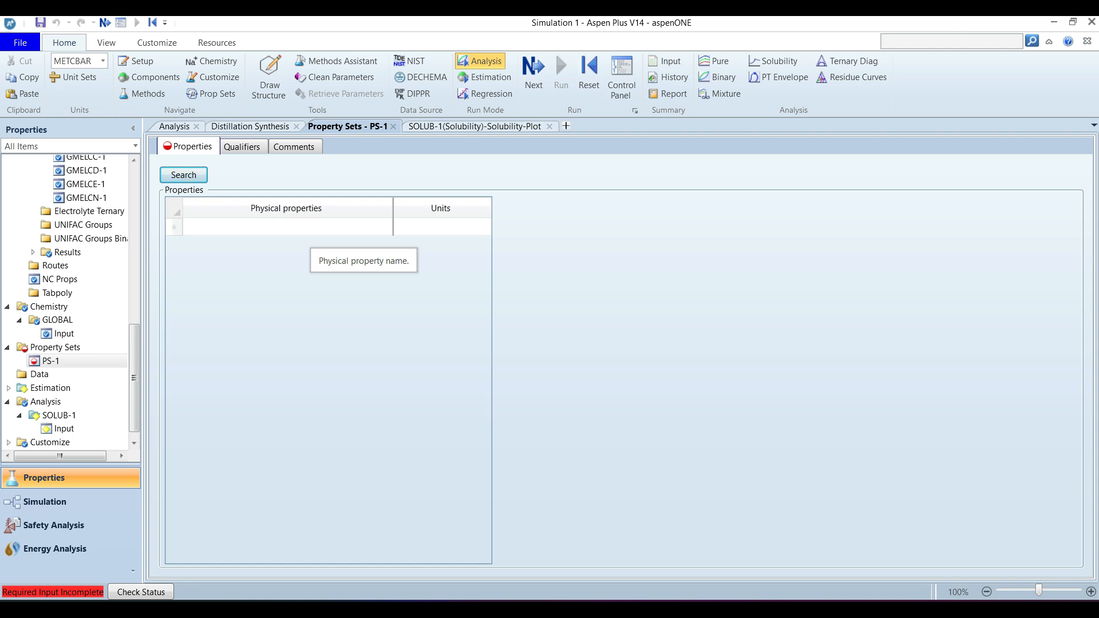
Step: Browse the physical property aliases available for property set PS-1 without choosing one
click(312, 228)
click(386, 227)
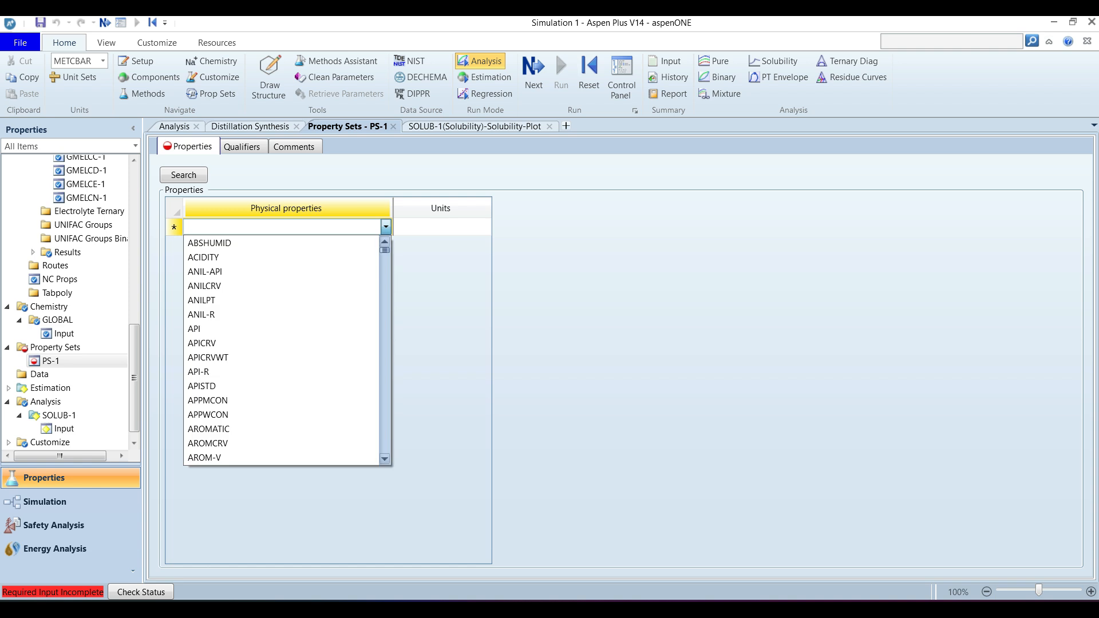
scroll(280, 349, down, 20)
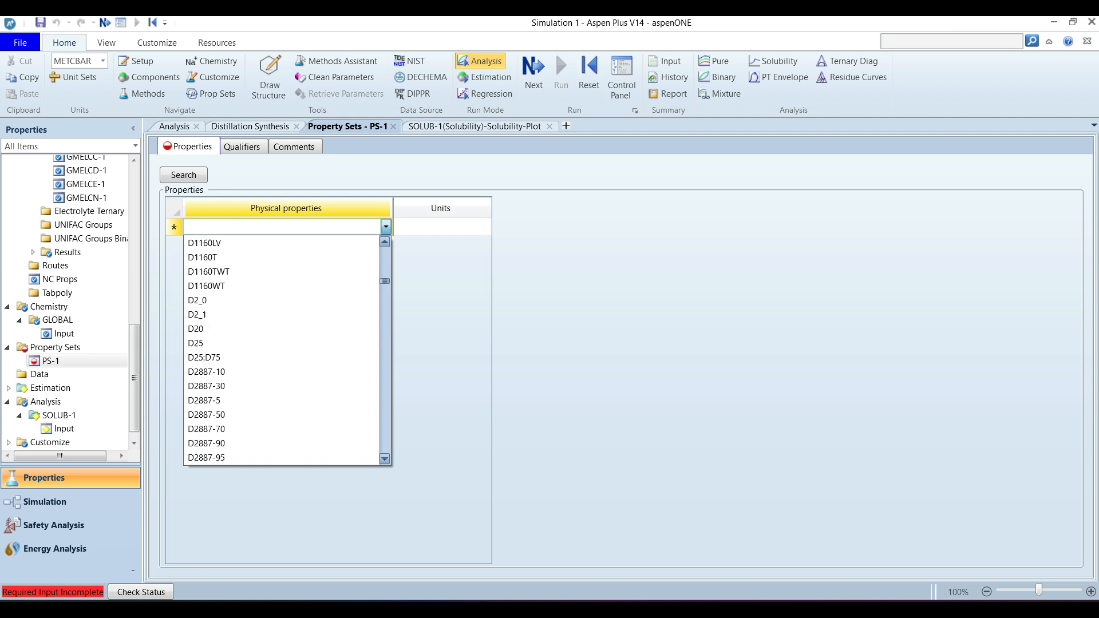
scroll(281, 349, down, 20)
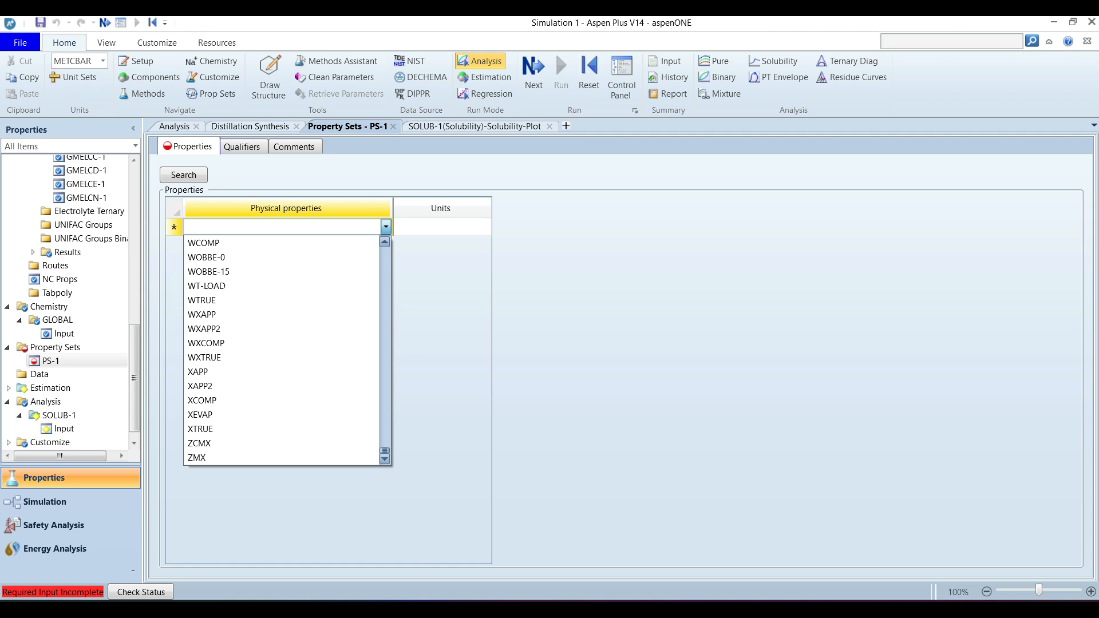
scroll(281, 349, up, 20)
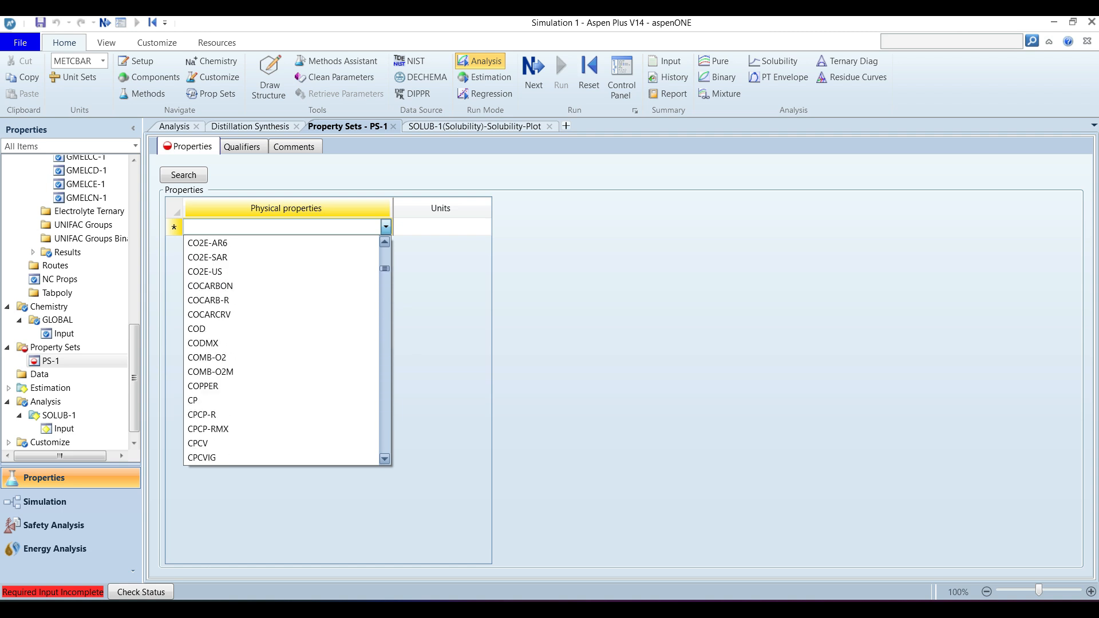
click(386, 227)
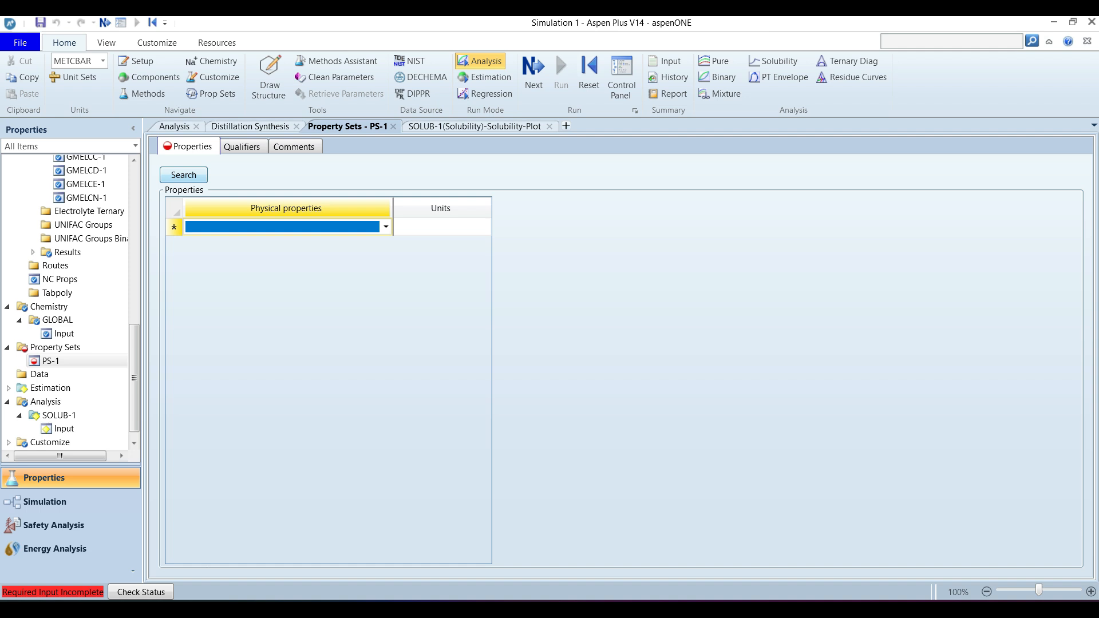
Step: Open the property search for PS-1 and look through the full list of property names and aliases
click(183, 174)
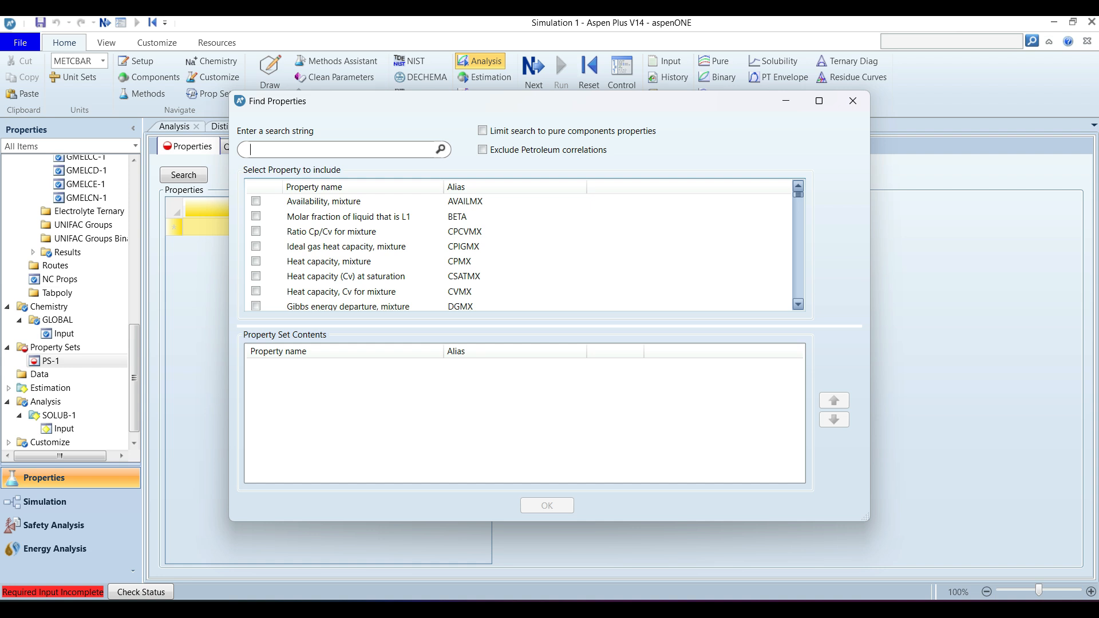
scroll(519, 252, down, 10)
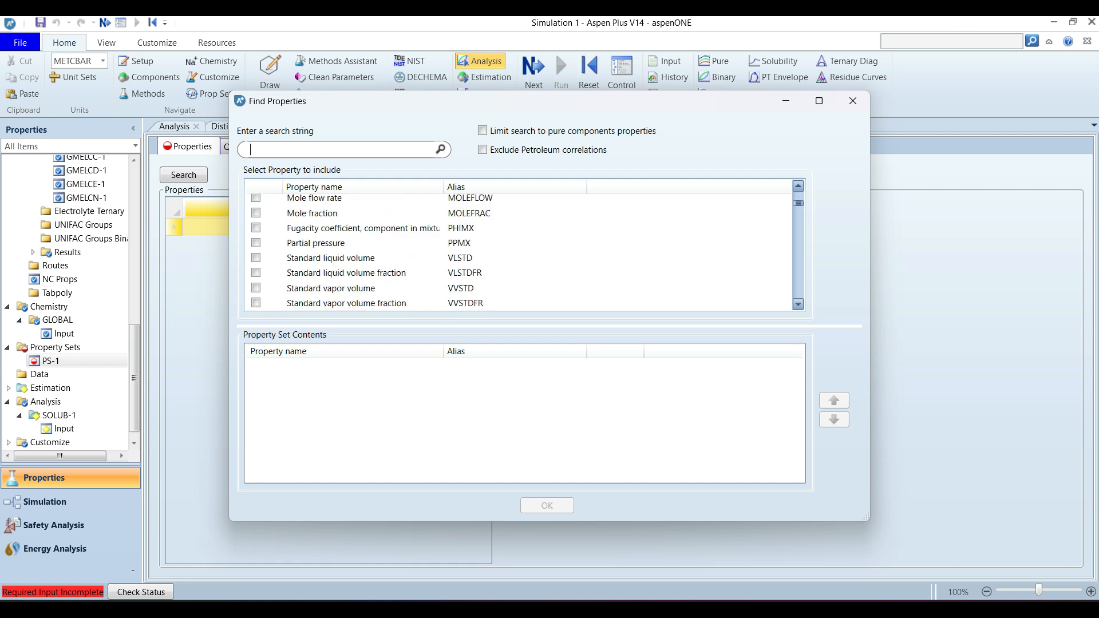
scroll(518, 252, down, 5)
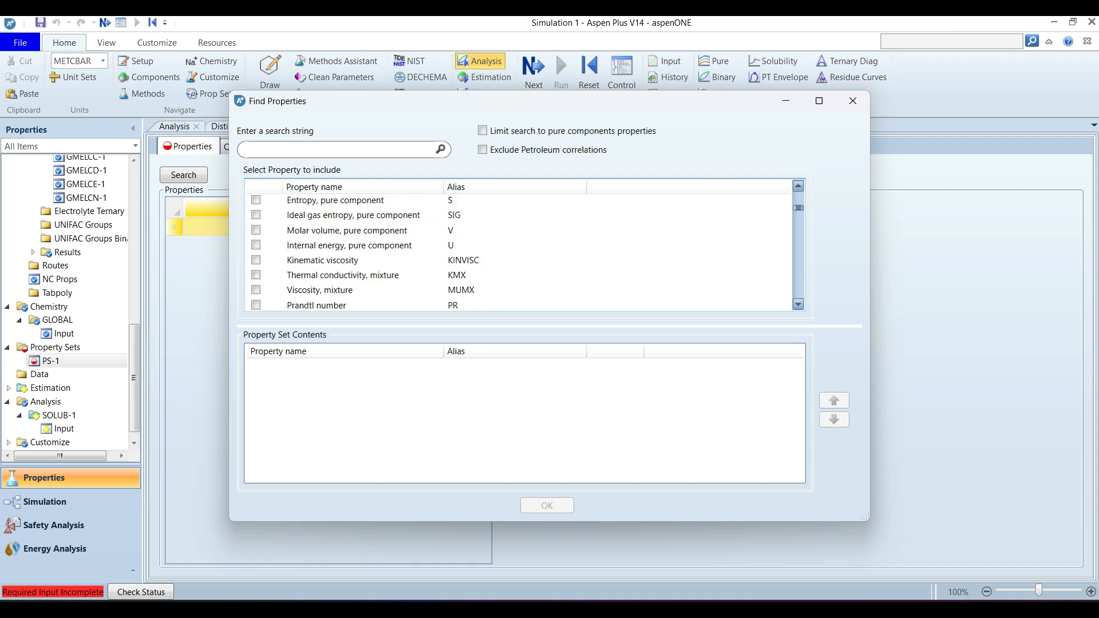
scroll(518, 252, down, 8)
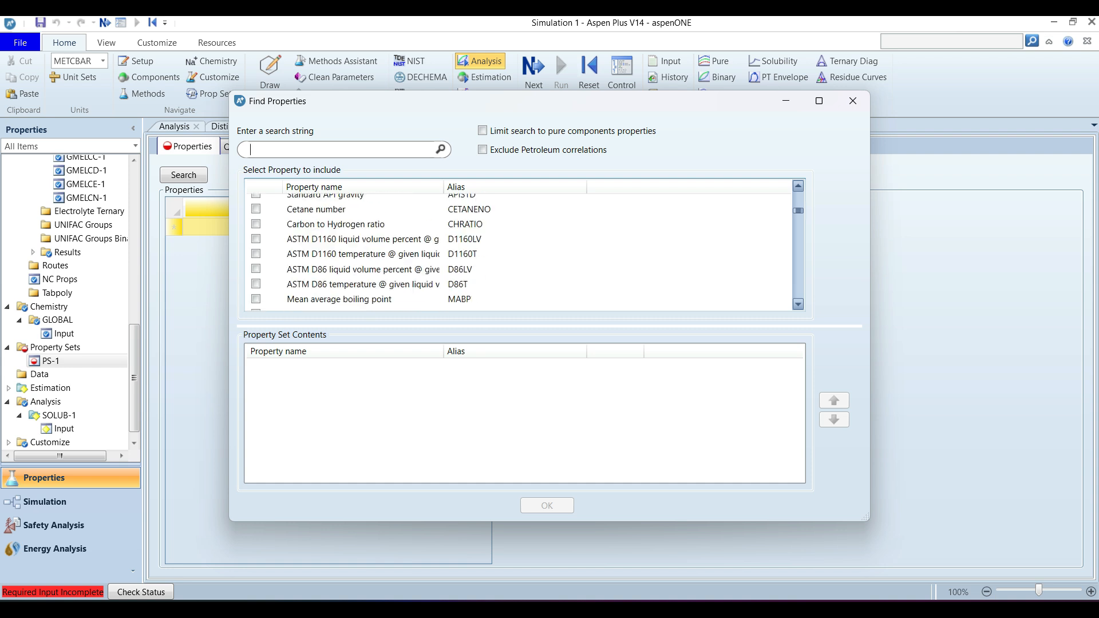
scroll(518, 252, down, 3)
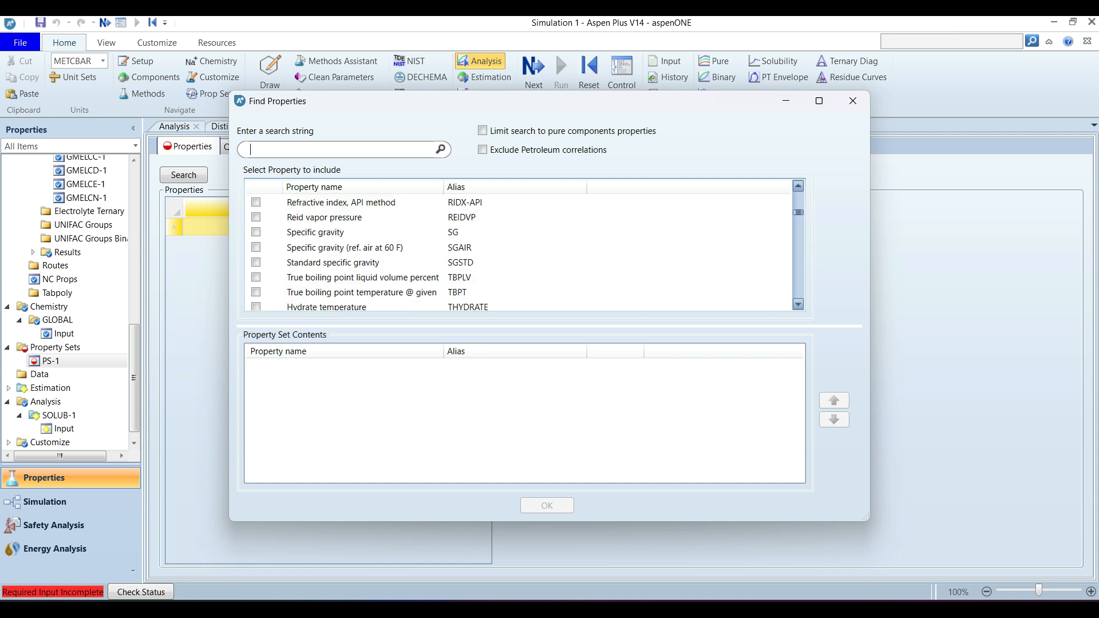
scroll(519, 252, down, 20)
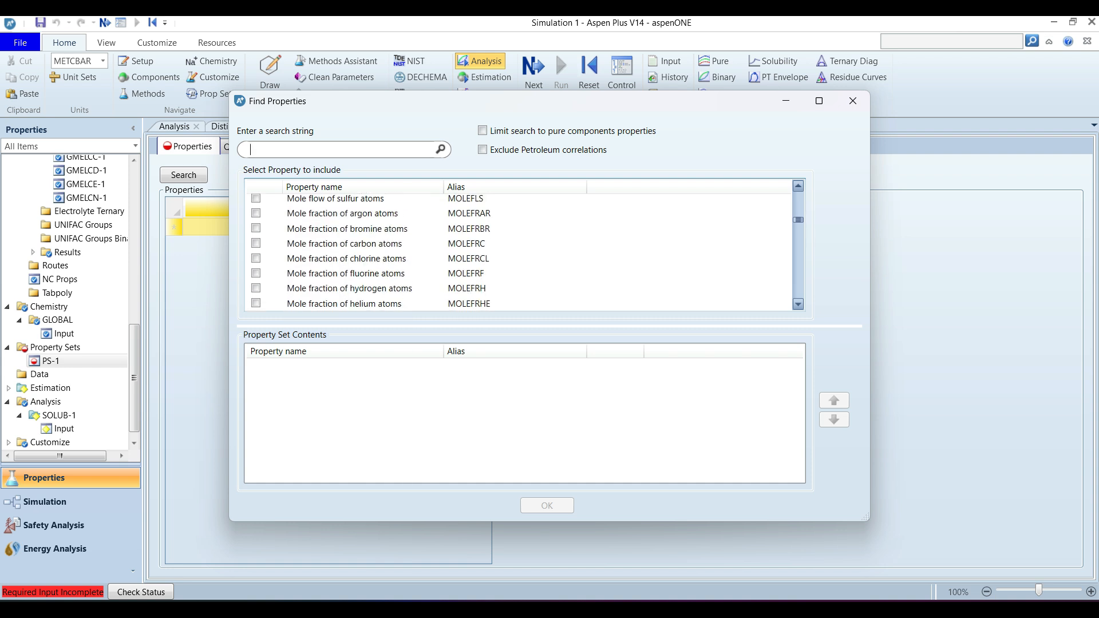
scroll(518, 252, down, 15)
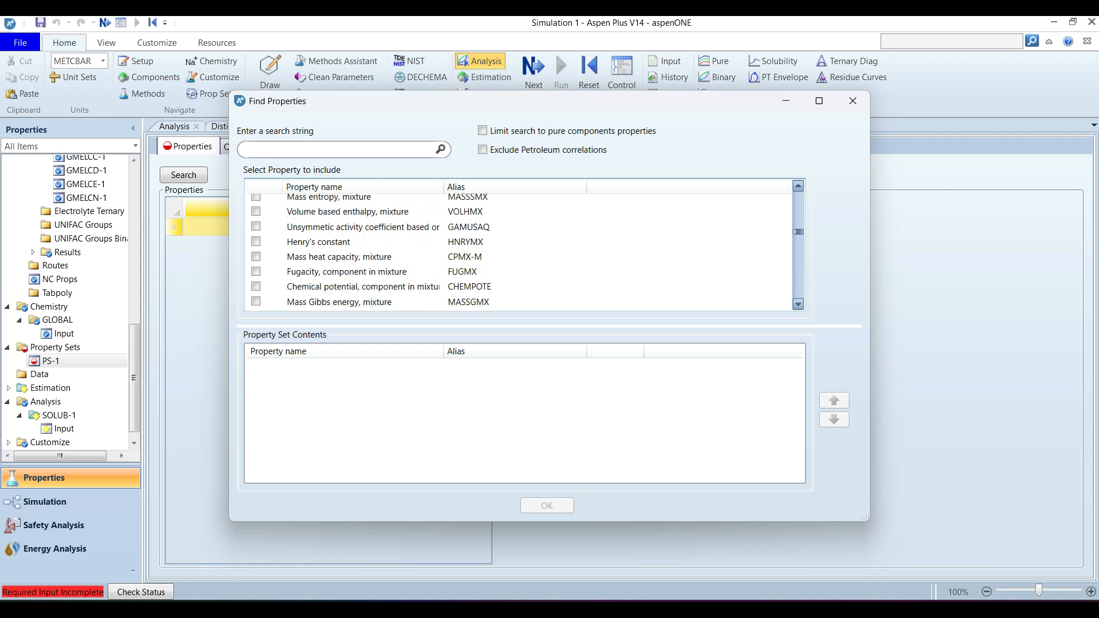
scroll(518, 252, down, 5)
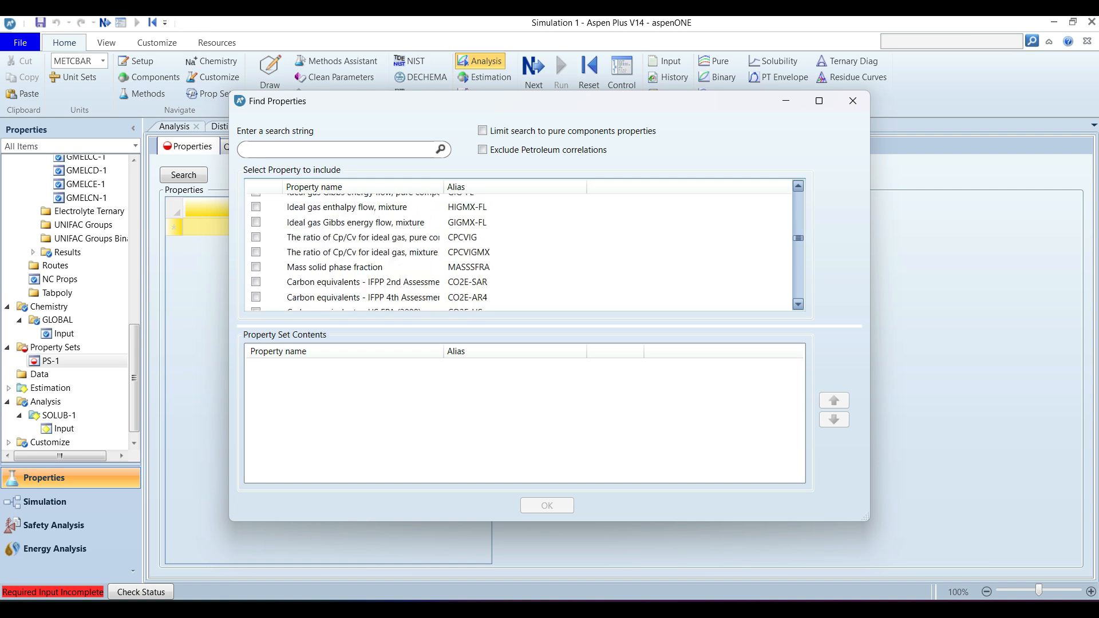
scroll(519, 252, down, 3)
scroll(518, 252, down, 3)
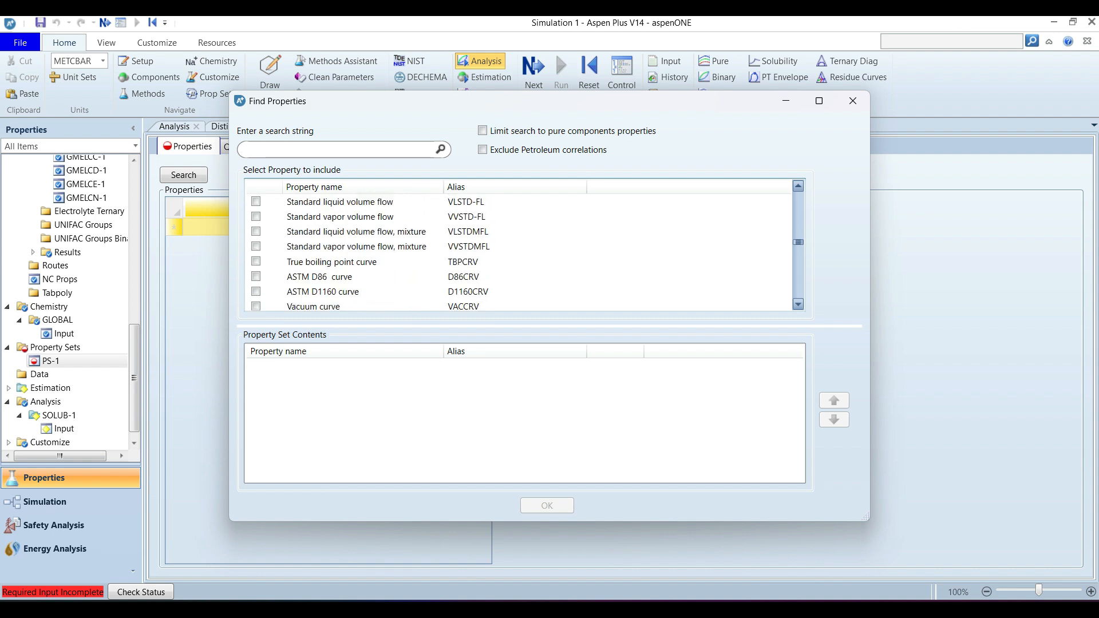
scroll(519, 252, down, 12)
scroll(518, 252, up, 20)
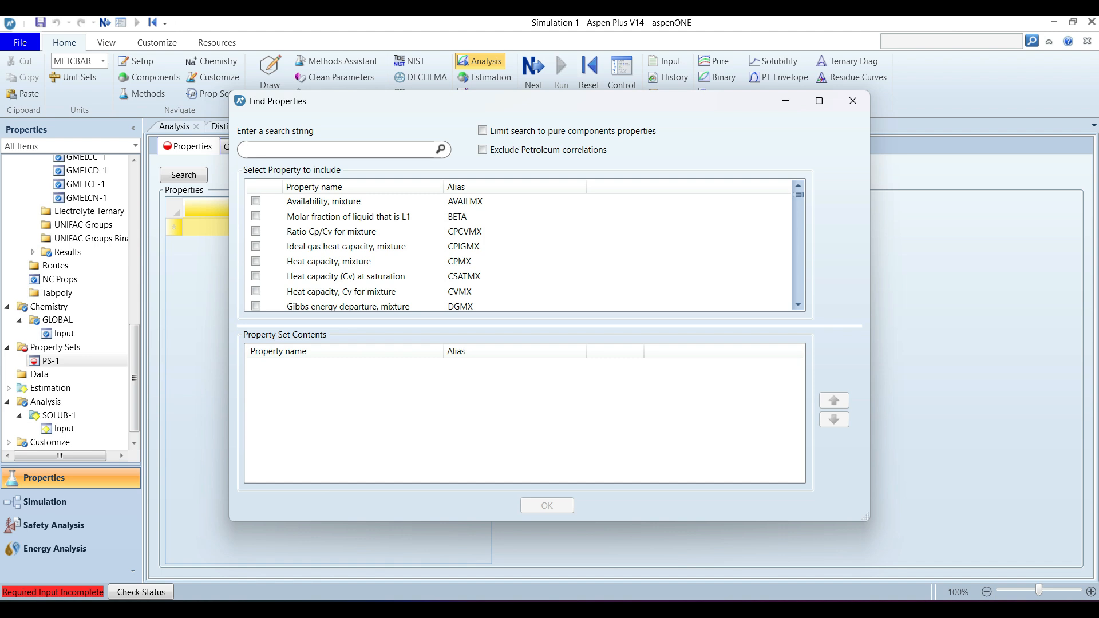
Step: Search for "density", add Density, mixture (RHOMX) to property set PS-1, and open the set's qualifiers
text(density)
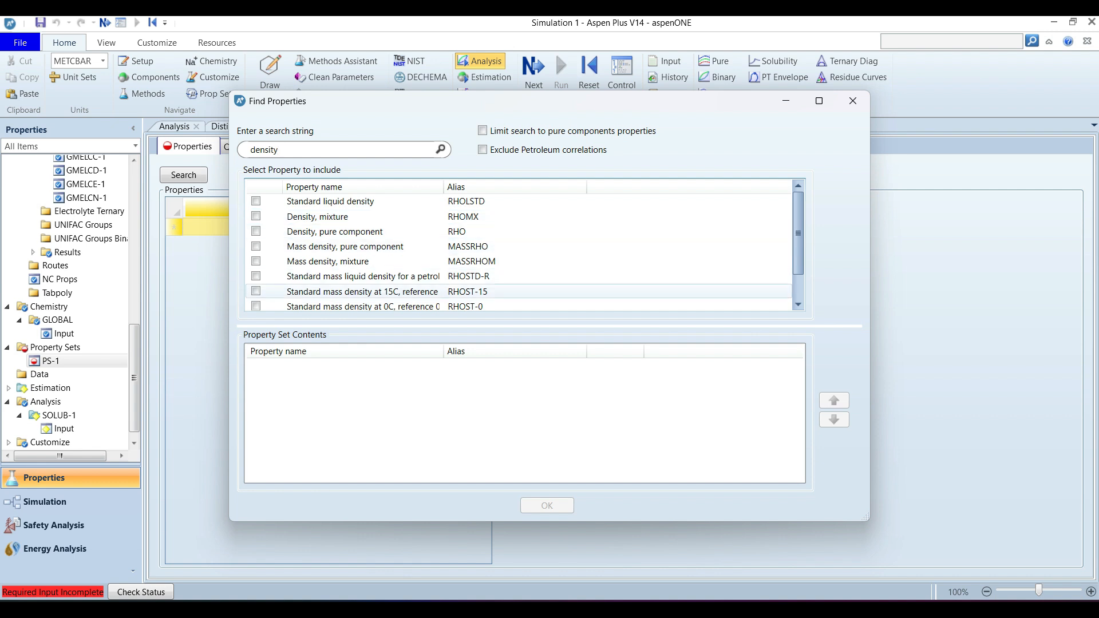
click(256, 216)
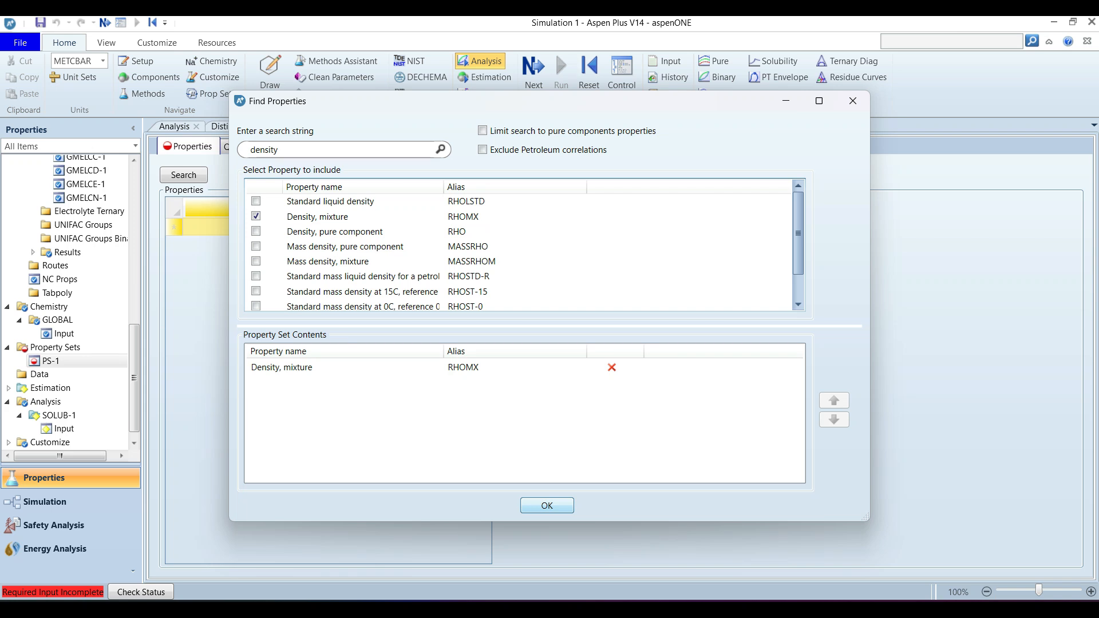
key(Return)
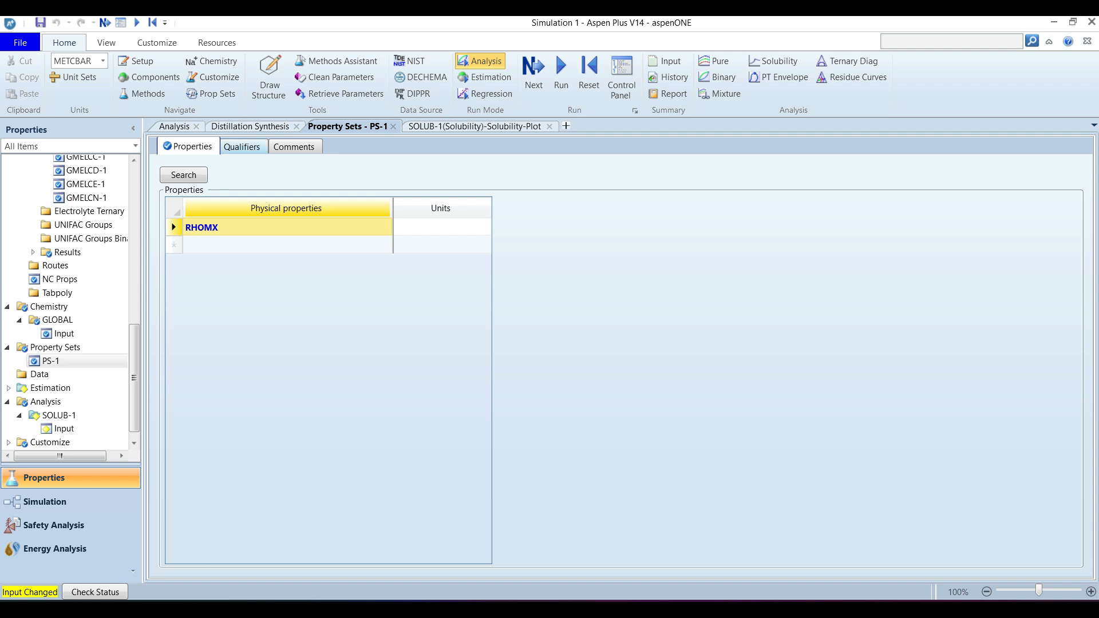
click(242, 148)
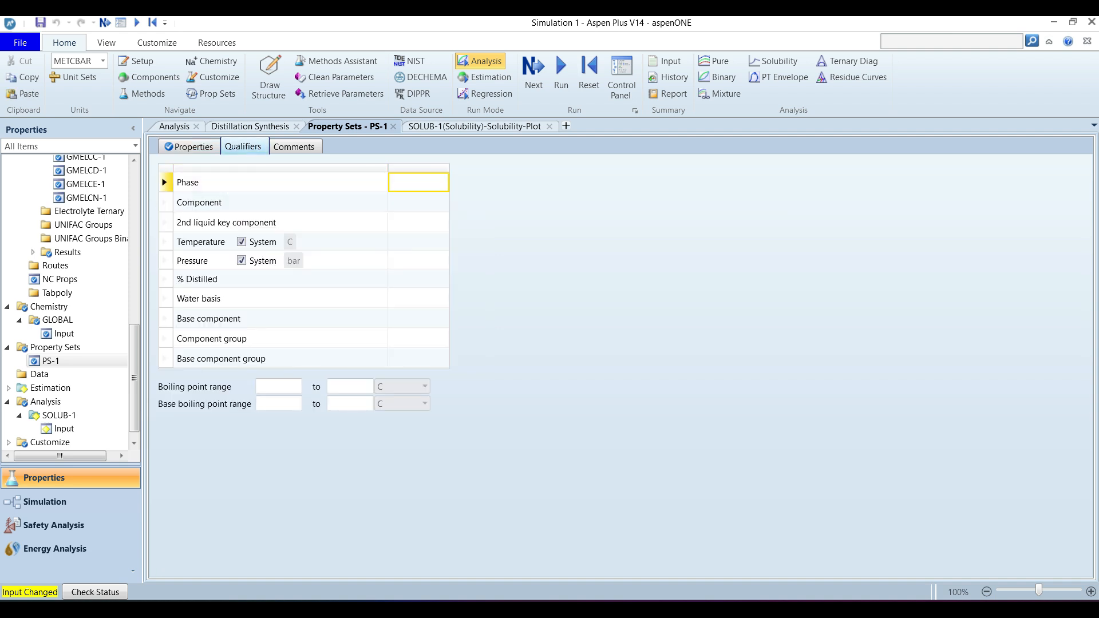
Step: Check the phase options in the PS-1 qualifiers without choosing one, and return to the set's physical properties
mouse_move(442, 184)
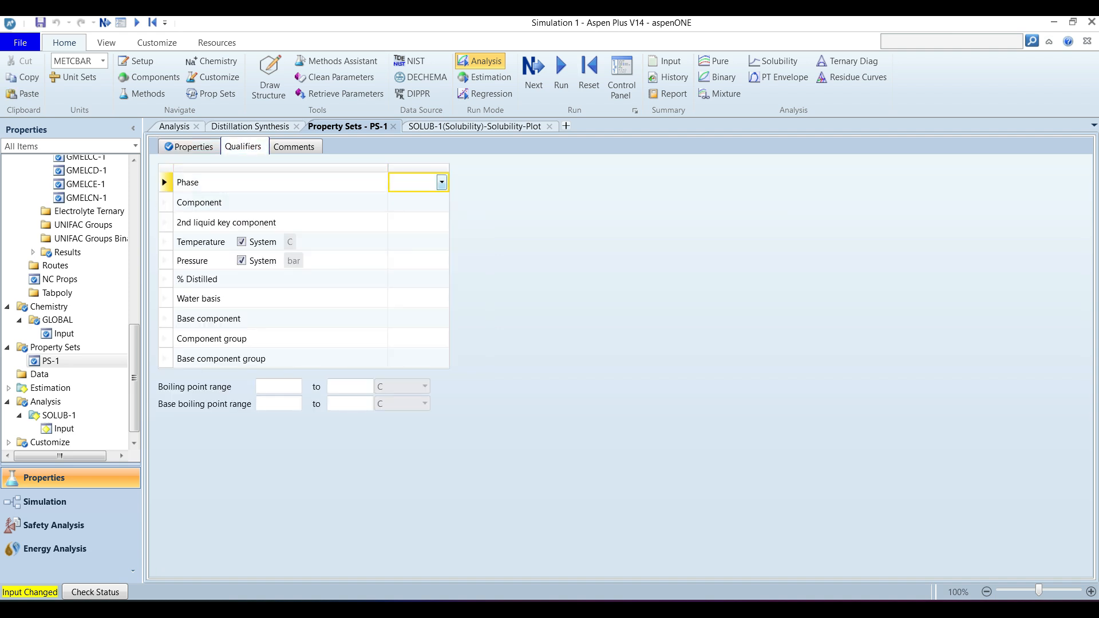
click(441, 182)
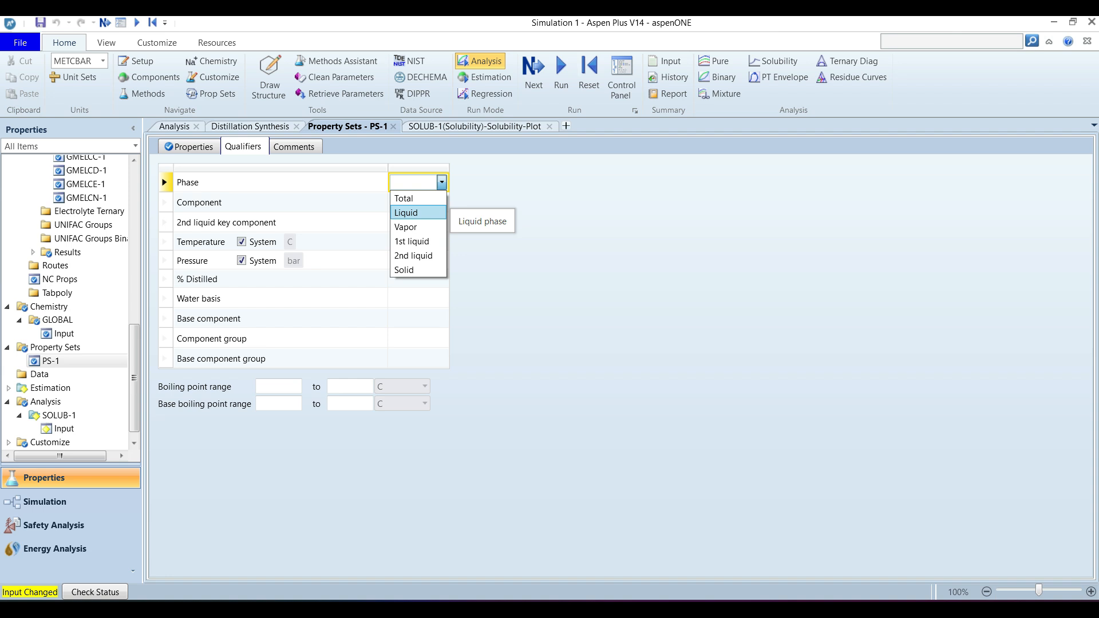
click(418, 213)
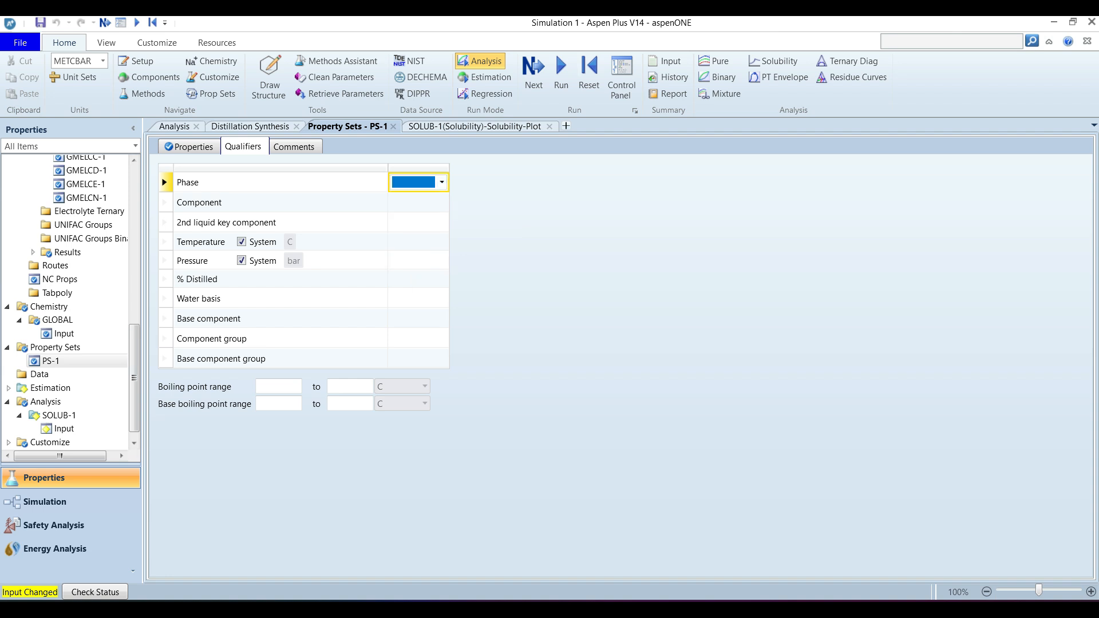
click(189, 147)
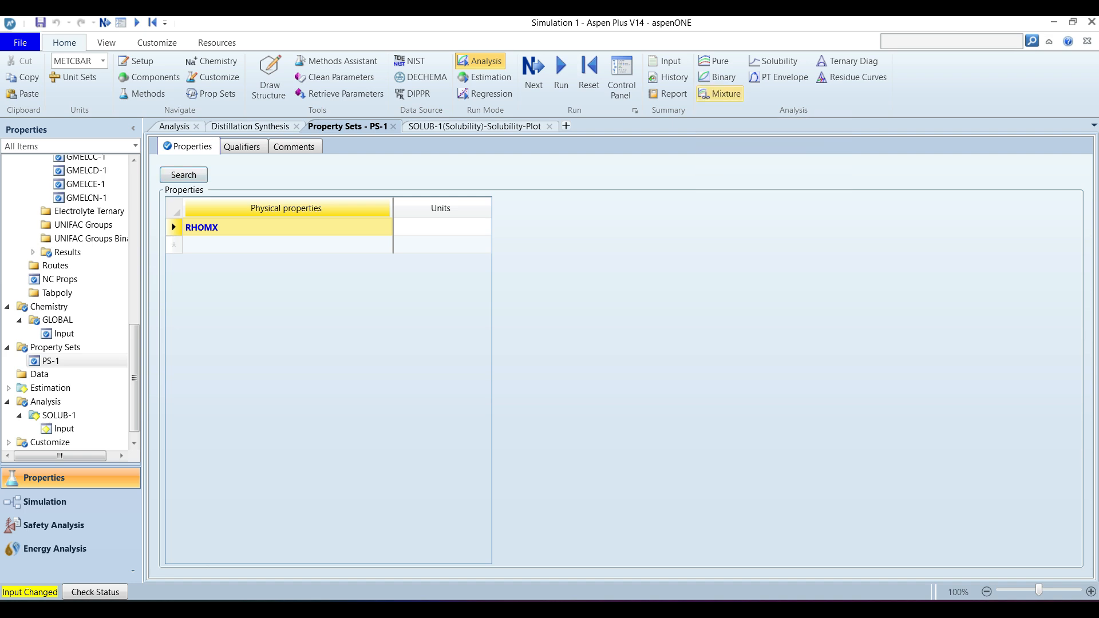
Step: Create a mixture analysis and add WATER and CUSO4 as the components of its composition
click(720, 94)
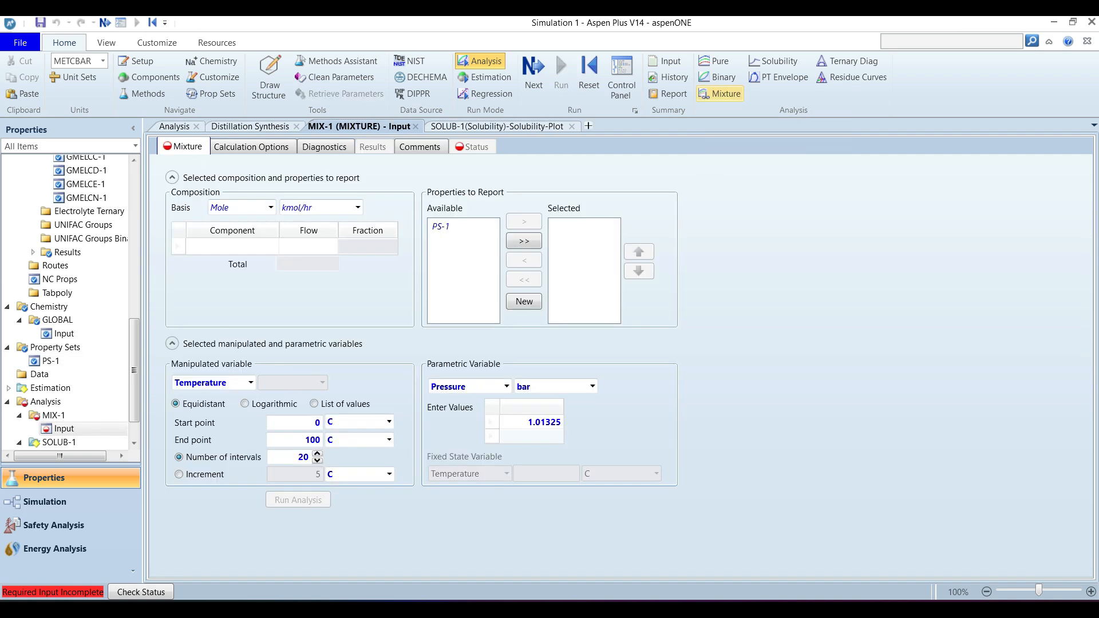
mouse_move(273, 247)
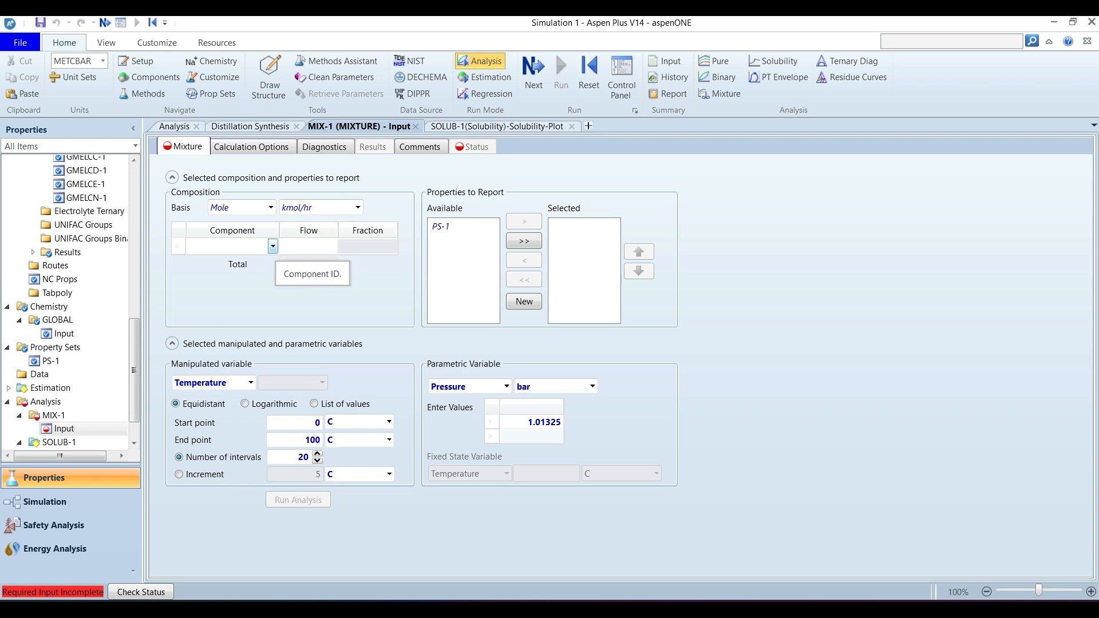
click(273, 247)
click(208, 257)
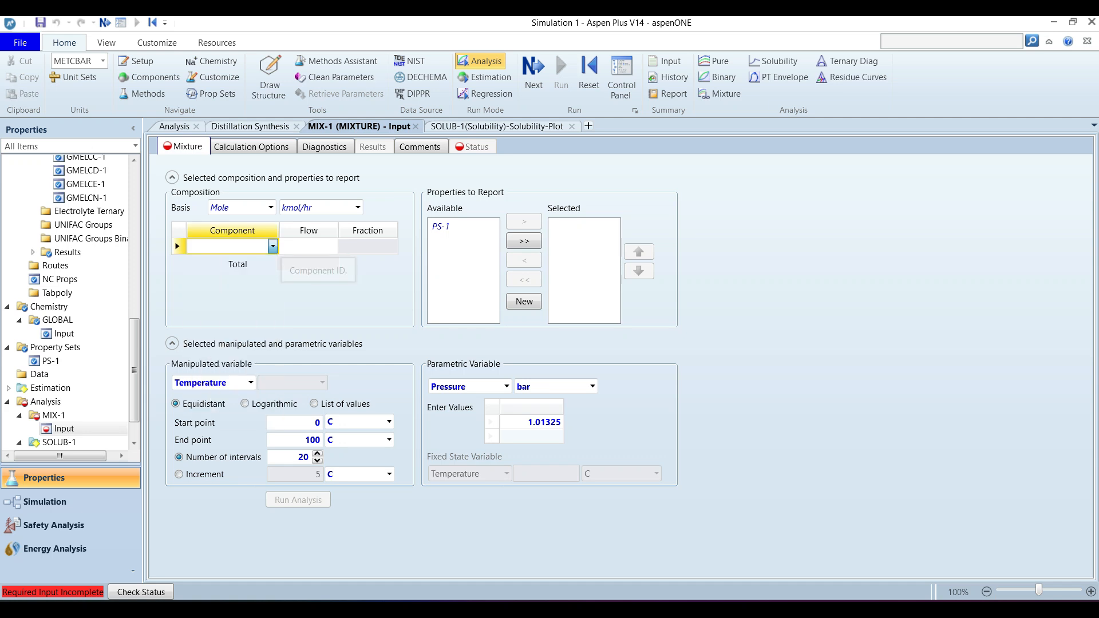
click(273, 263)
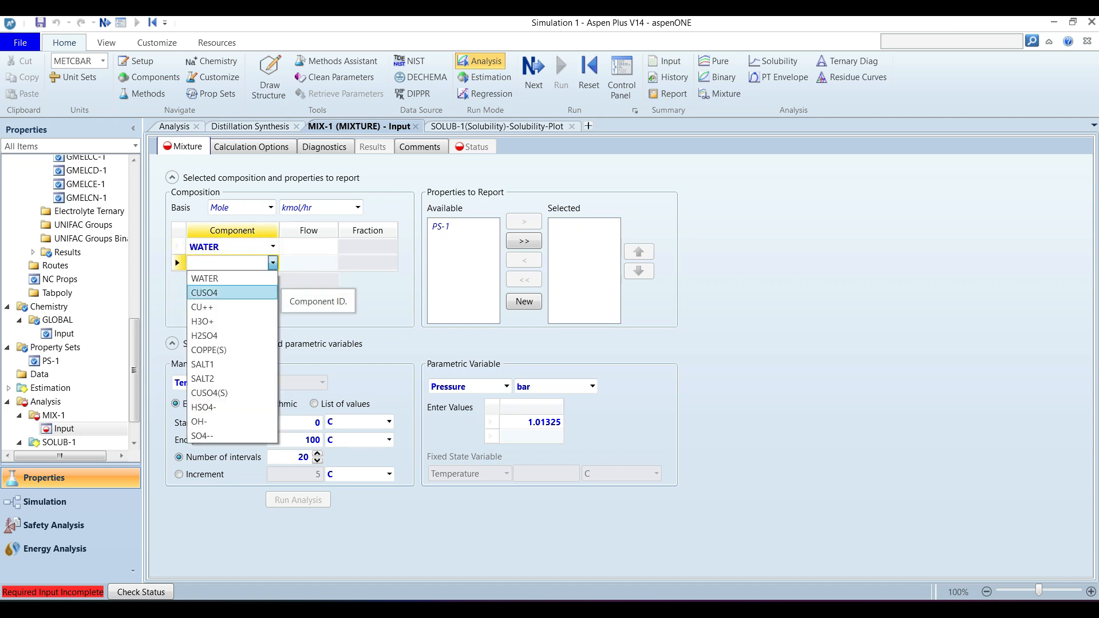
click(264, 292)
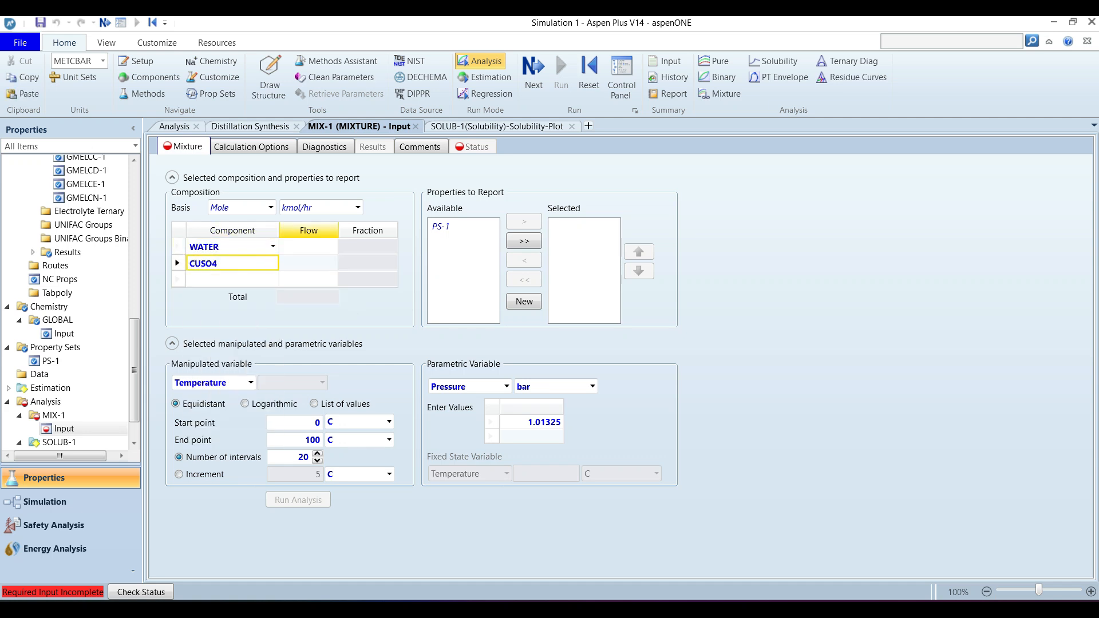
Step: Set the mole flows of WATER and CUSO4 to 1 kmol/hr each and select property set PS-1 for reporting
click(309, 247)
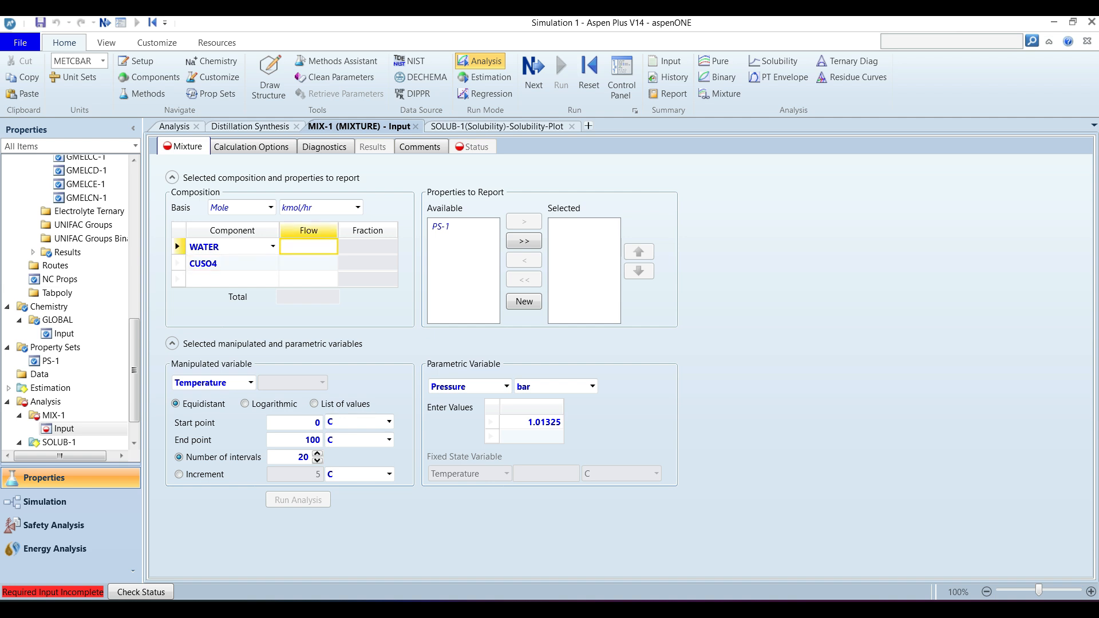
text(1)
key(Return)
text(1)
key(Return)
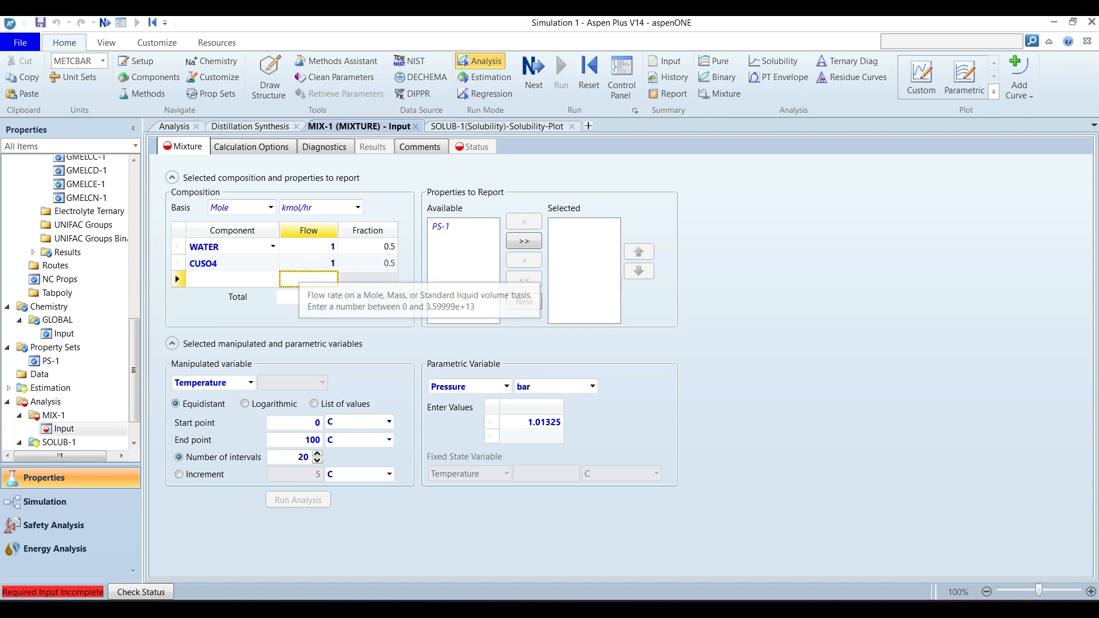
click(464, 227)
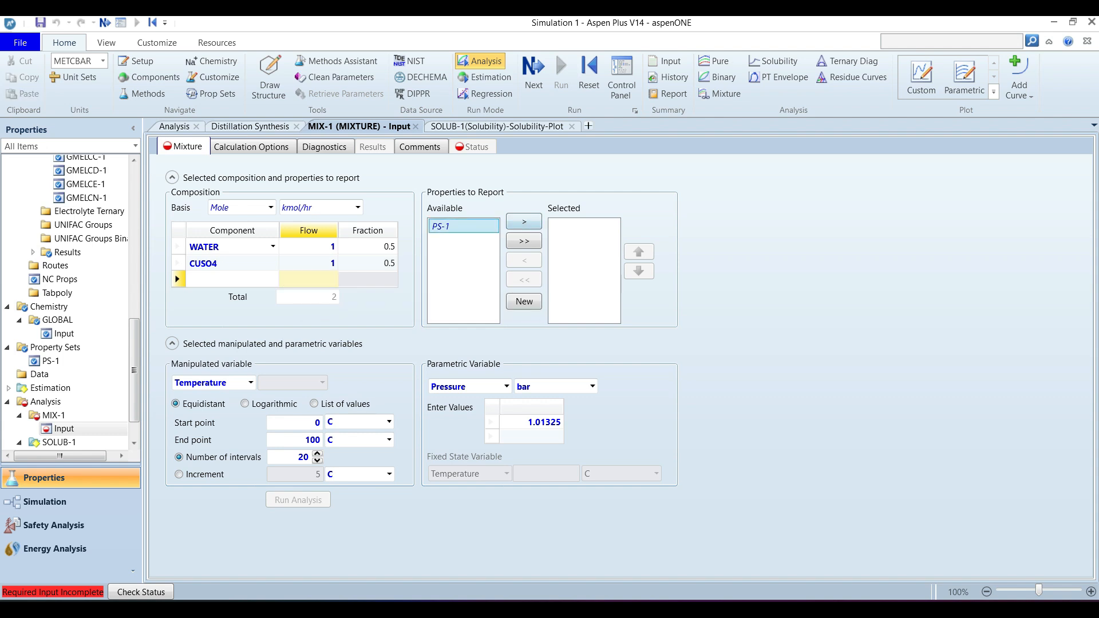
click(524, 222)
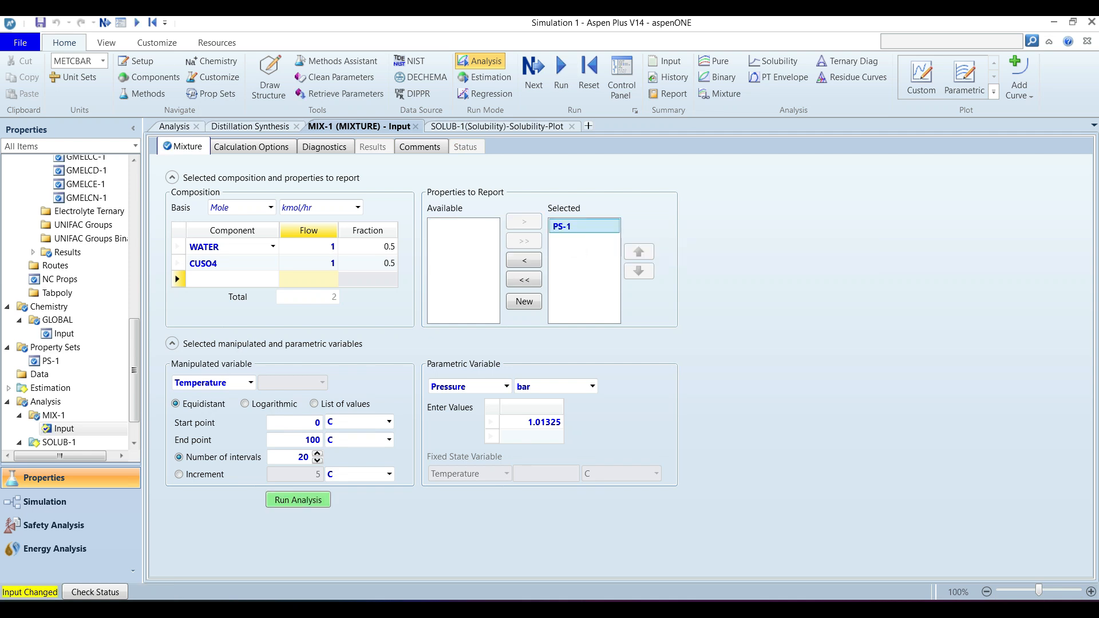
Step: Keep Temperature as manipulated variable and Pressure at 1.01325 bar as parametric variable, and run the mixture analysis
click(251, 382)
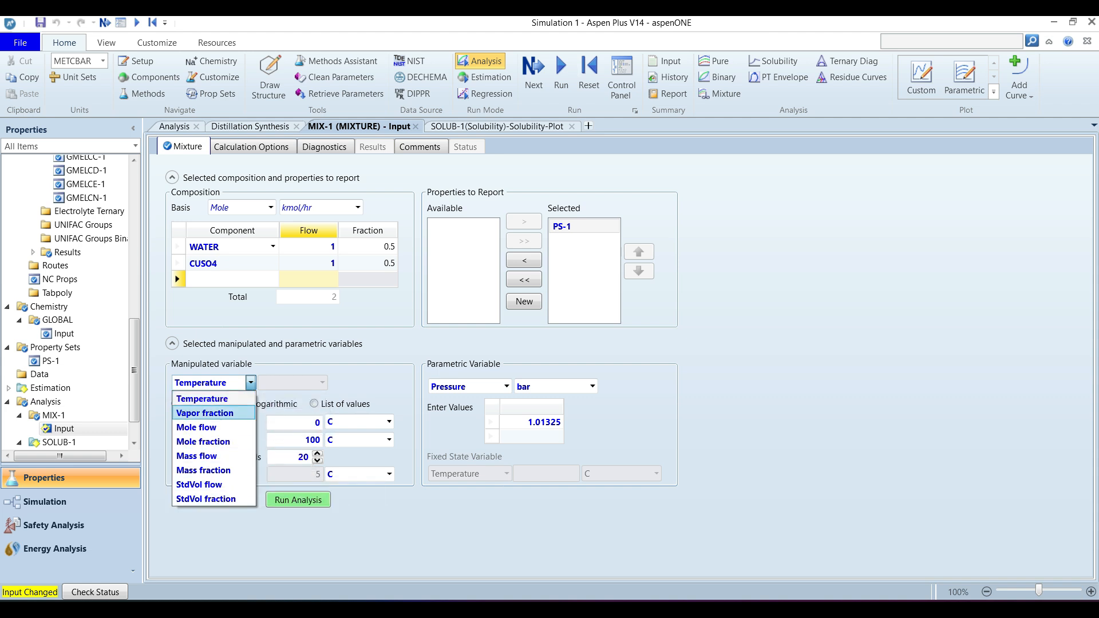
click(202, 399)
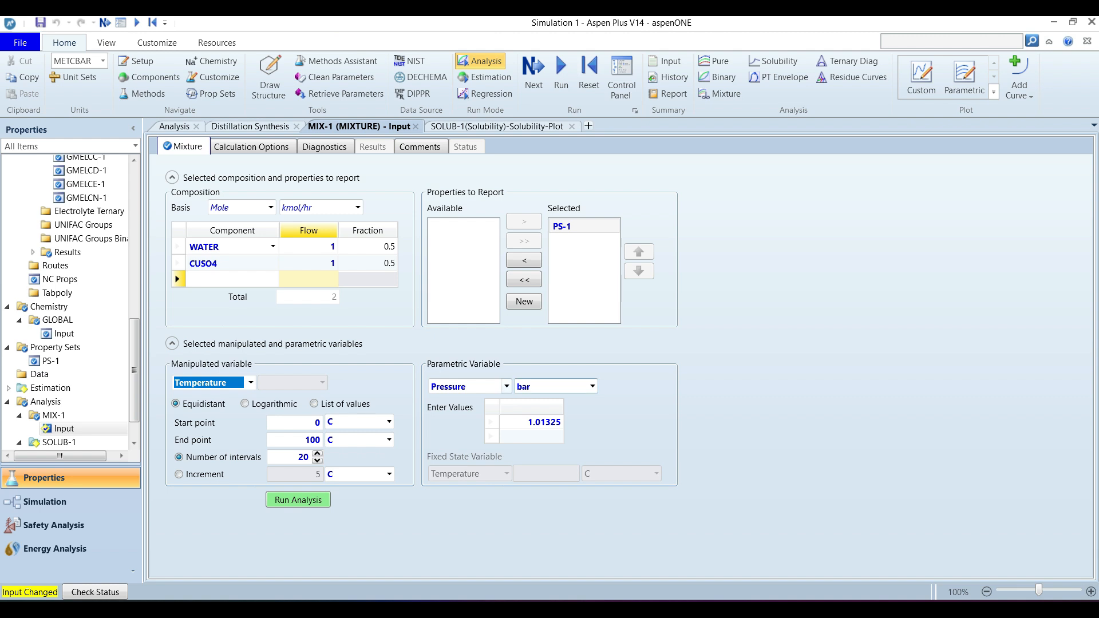
click(506, 387)
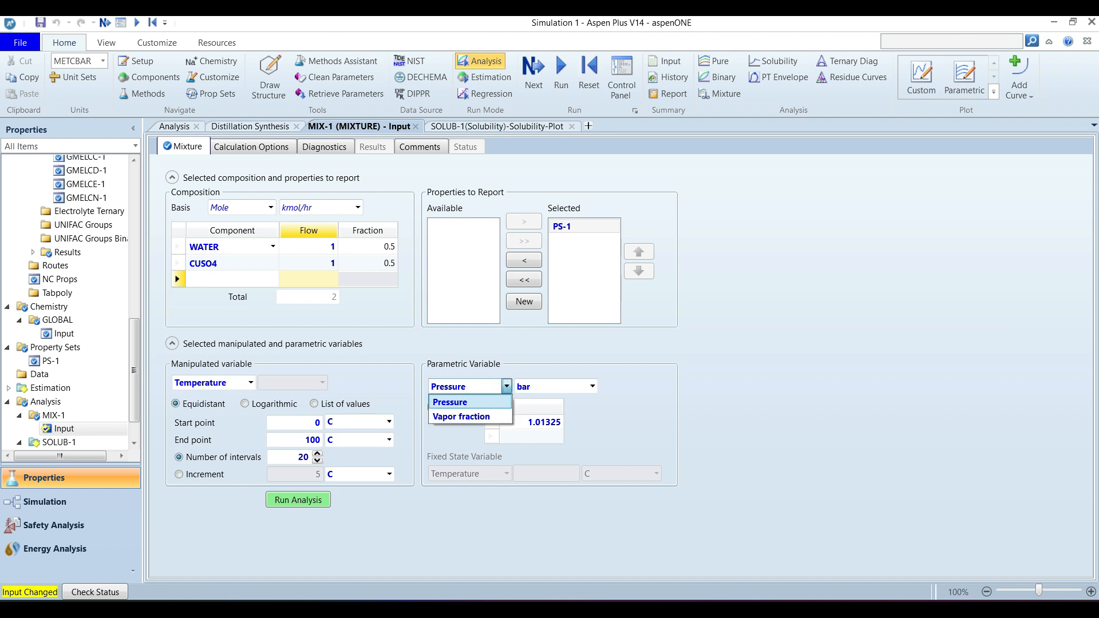
click(507, 387)
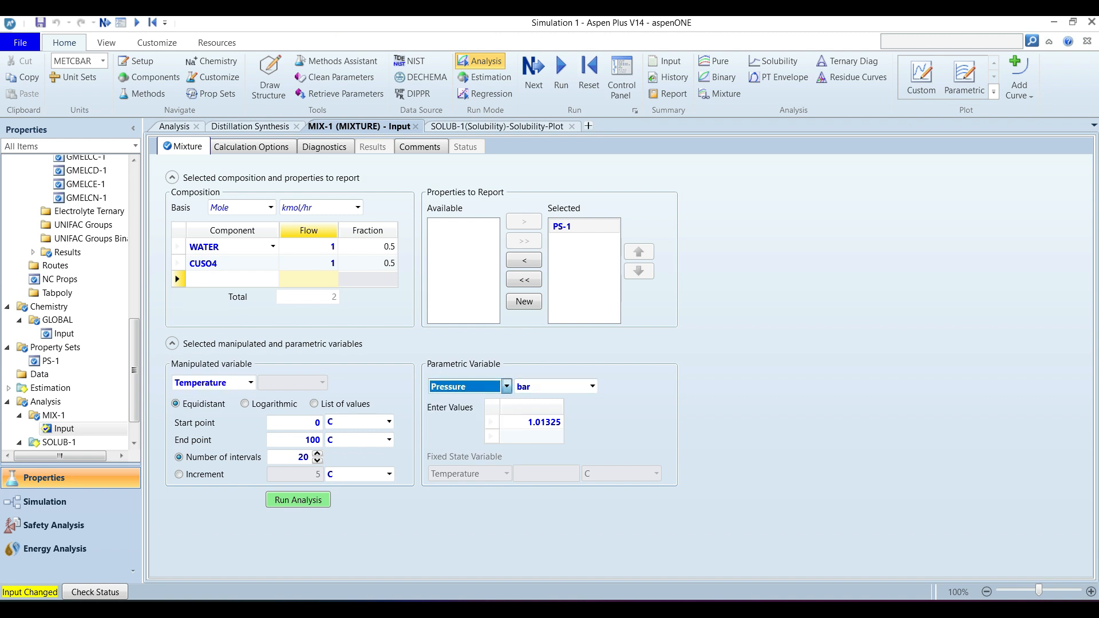
click(532, 423)
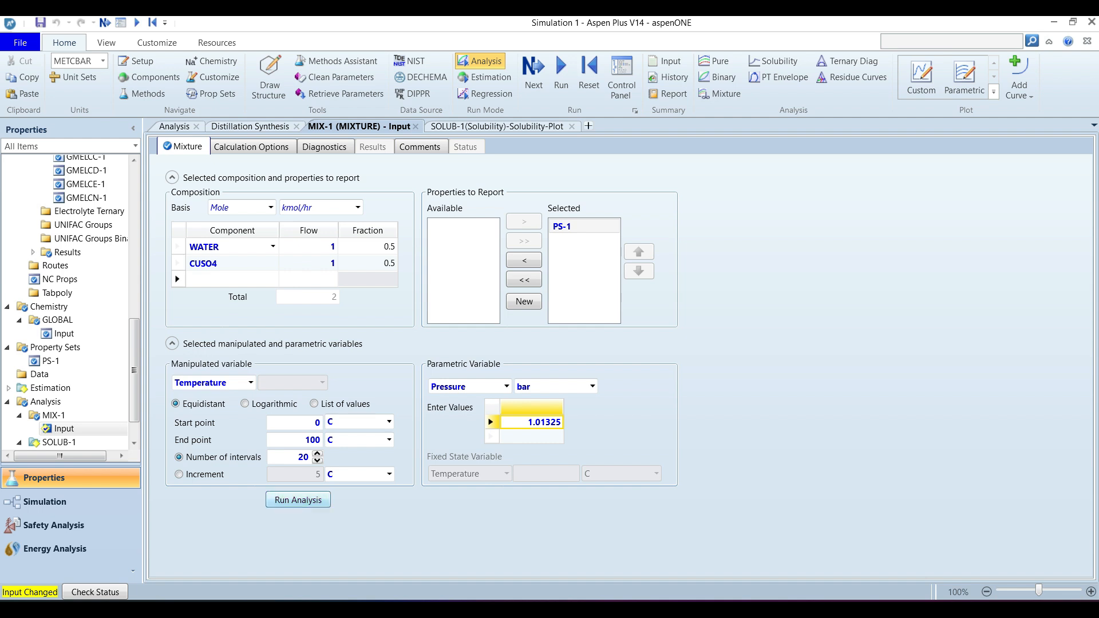
click(299, 500)
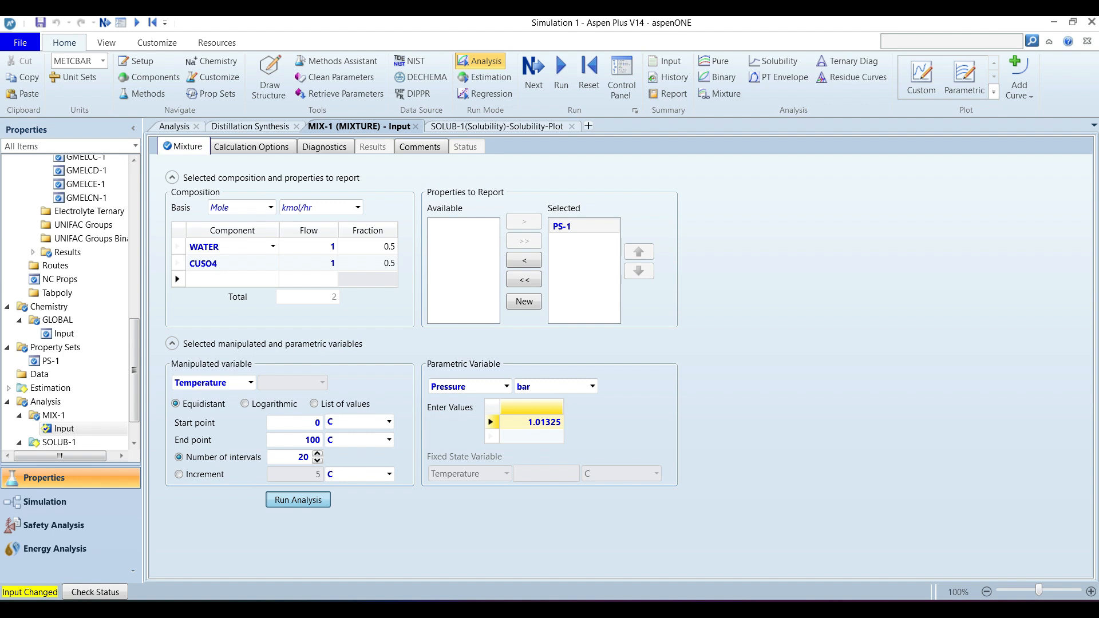